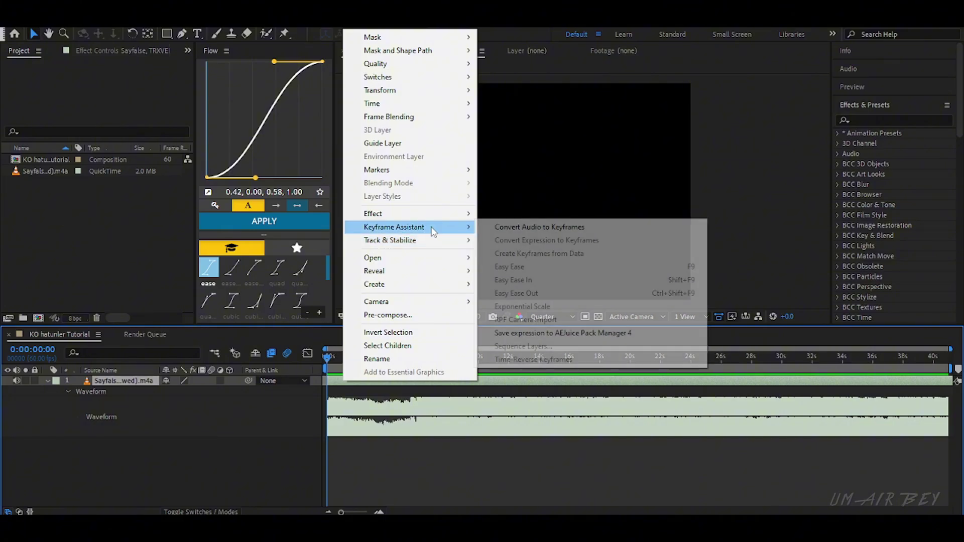
# Step: Convert the song layer's audio to keyframes and reveal the keyframes of the resulting Audio Amplitude layer
pyautogui.click(534, 229)
pyautogui.click(435, 381)
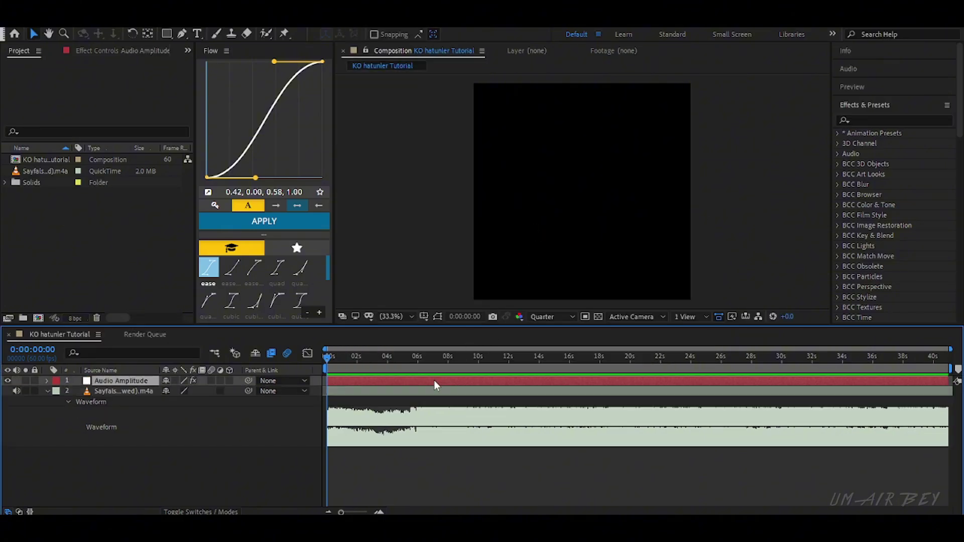
pyautogui.press('u')
# Step: Show the Both Channels slider of the Audio Amplitude layer as a curve in the Graph Editor
pyautogui.click(112, 432)
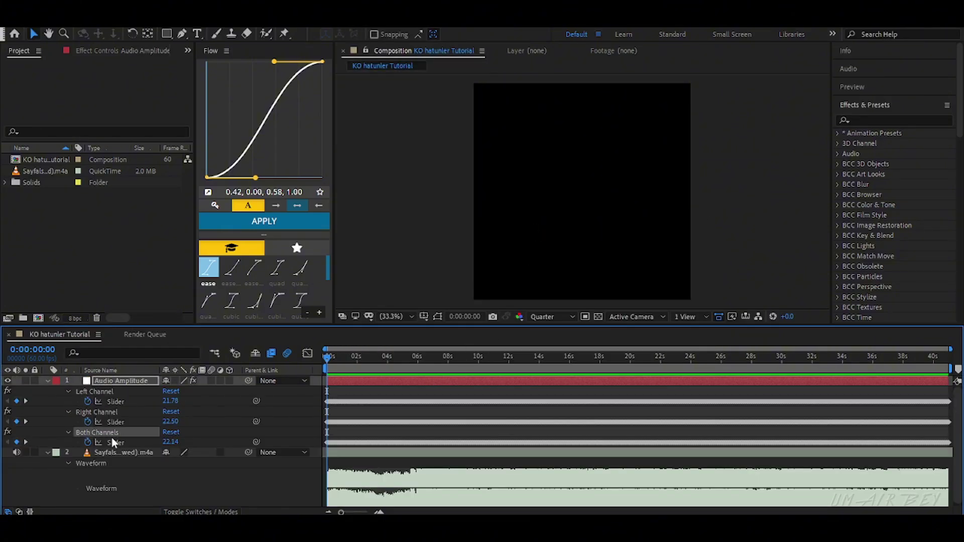
pyautogui.click(116, 442)
pyautogui.click(308, 353)
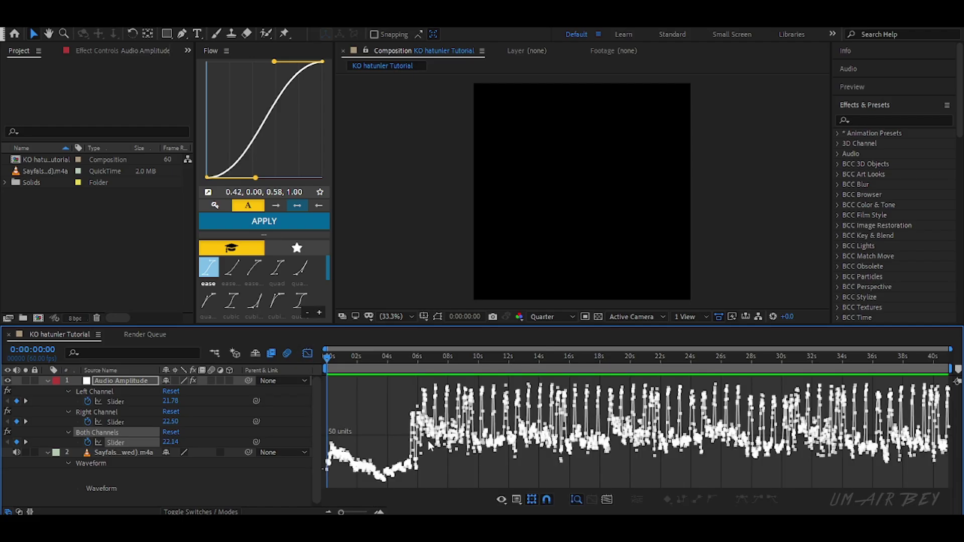
pyautogui.click(380, 511)
pyautogui.click(380, 511)
# Step: Preview the song to find its first strong peak and place composition marker 1 at 0:00:06:19
pyautogui.click(547, 358)
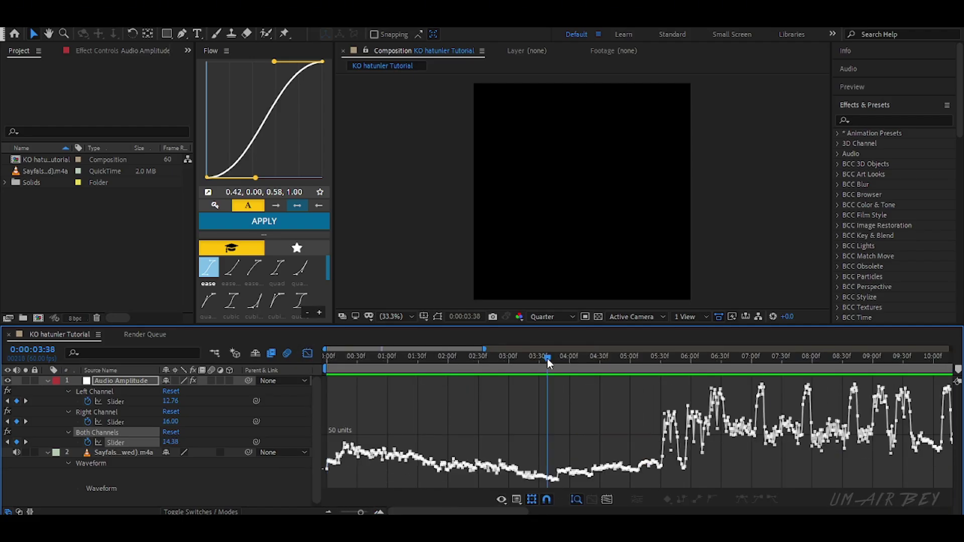
pyautogui.moveTo(547, 359); pyautogui.dragTo(334, 391)
pyautogui.moveTo(455, 512); pyautogui.dragTo(481, 511)
pyautogui.click(380, 511)
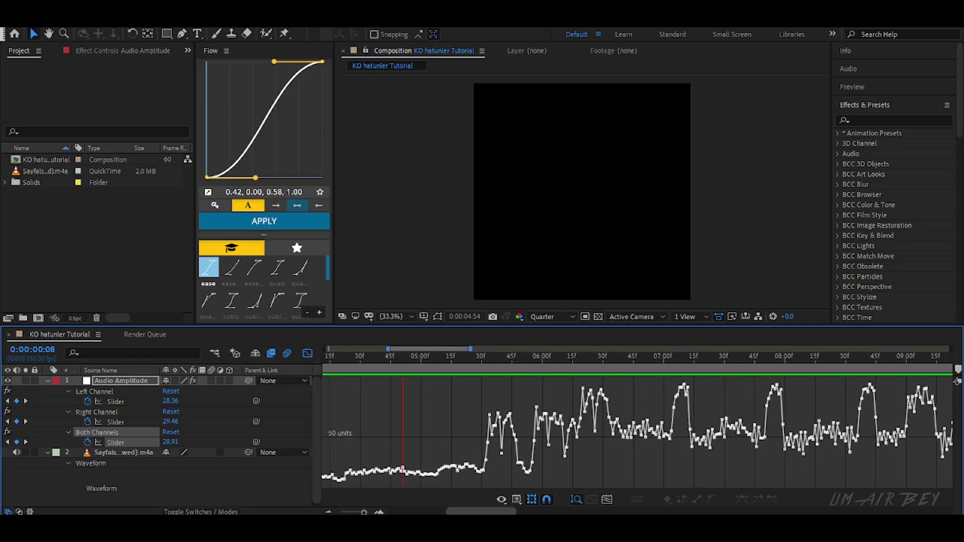
pyautogui.click(578, 359)
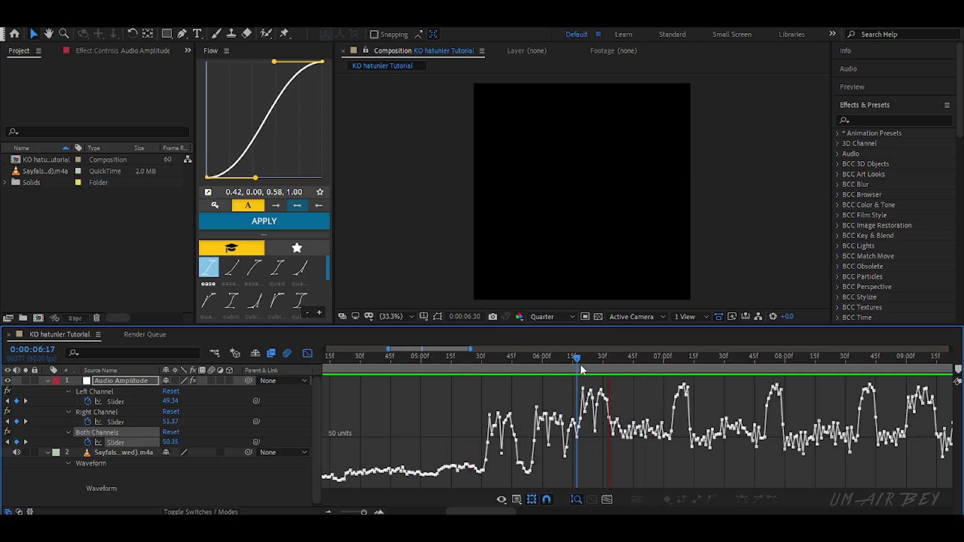
pyautogui.click(581, 366)
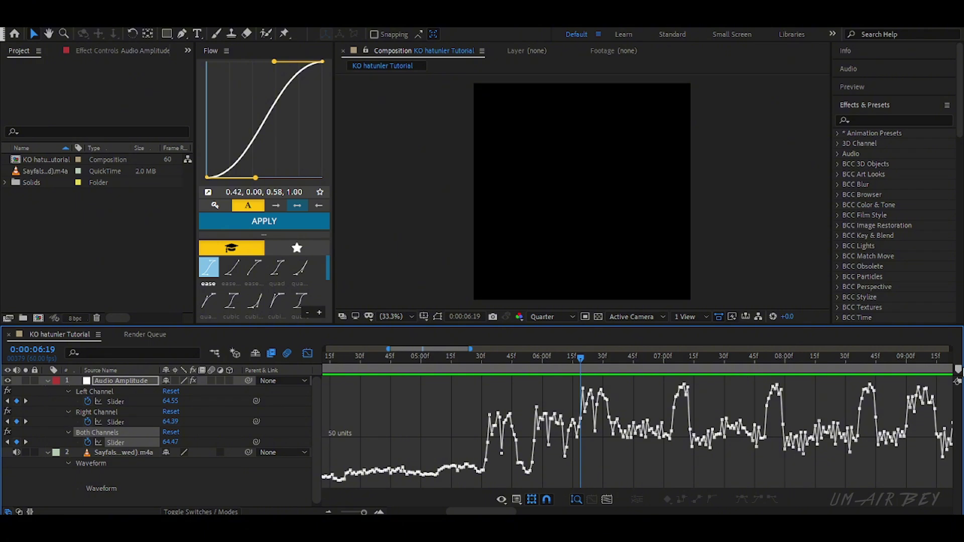
pyautogui.hotkey('shift', '1')
# Step: Place markers 2, 3 and 4 where the next three amplitude peaks rise, including 2 at 0:00:07:06 and 4 at 0:00:08:38
pyautogui.click(675, 358)
pyautogui.hotkey('shift', '2')
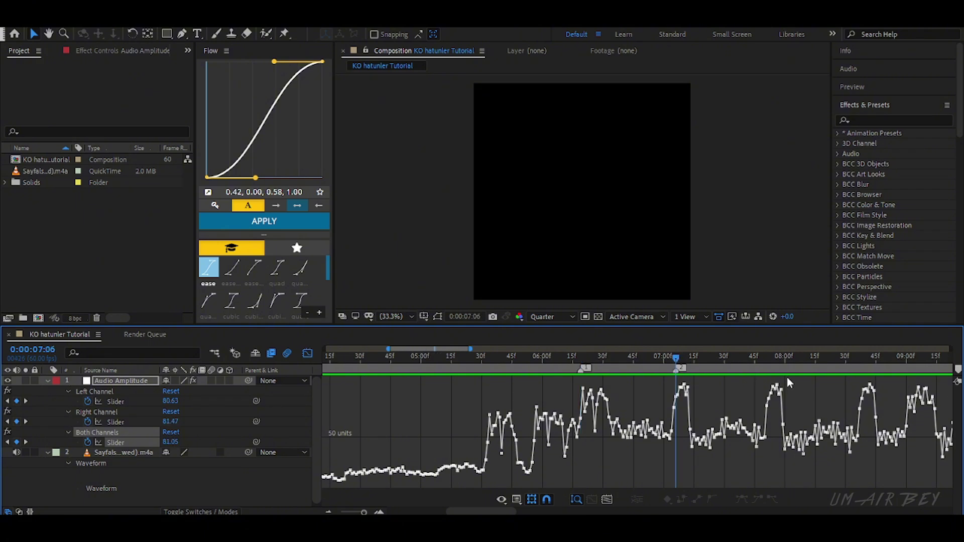
pyautogui.click(766, 359)
pyautogui.hotkey('shift', '3')
pyautogui.click(862, 358)
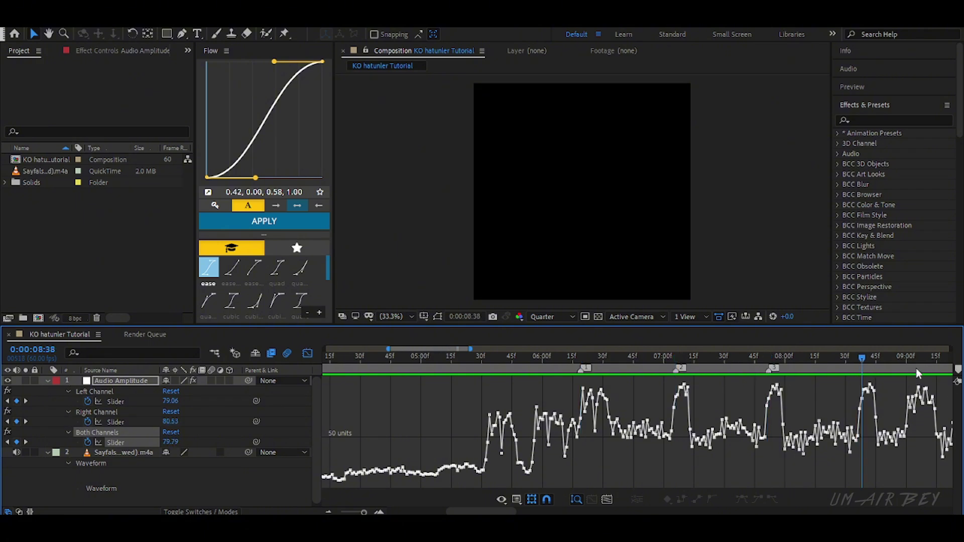
pyautogui.hotkey('shift', '4')
# Step: Play back the following beats and place marker 5 at 0:00:09:01 and marker 6 at 0:00:09:23
pyautogui.click(572, 358)
pyautogui.moveTo(507, 511); pyautogui.dragTo(527, 511)
pyautogui.press('space')
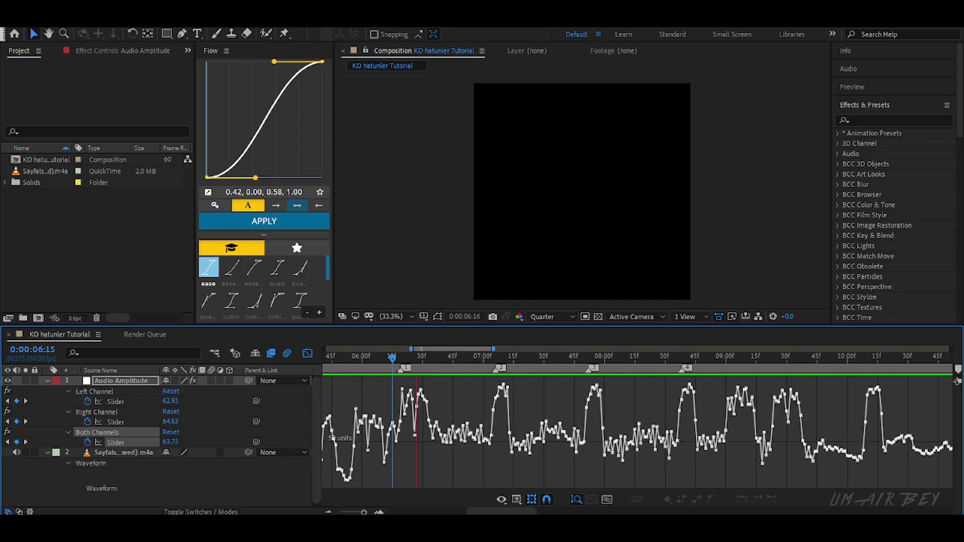
pyautogui.click(728, 358)
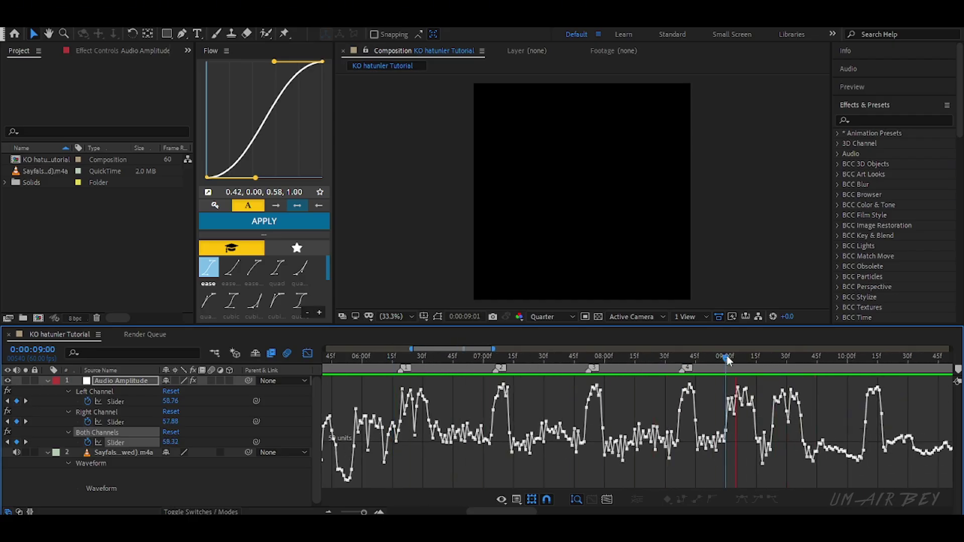
pyautogui.hotkey('shift', '5')
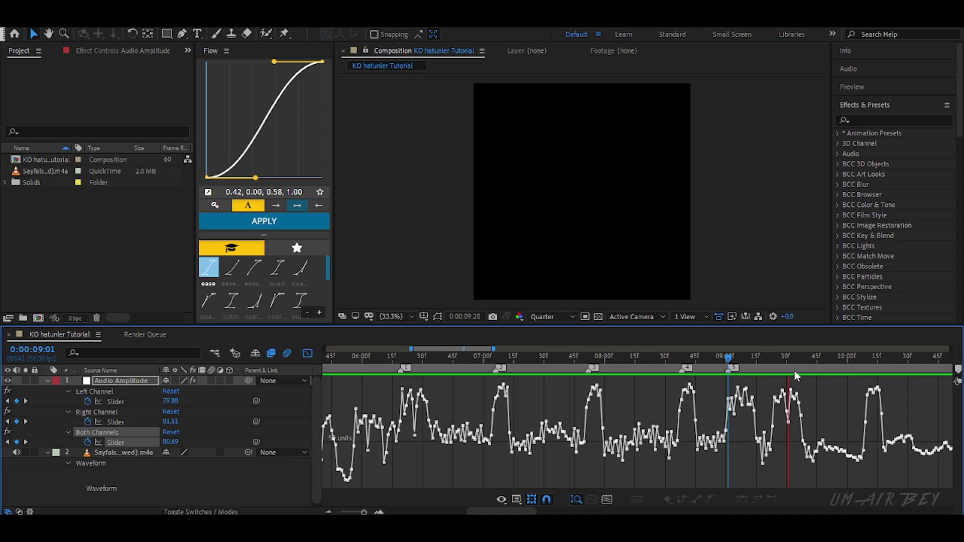
pyautogui.moveTo(764, 365); pyautogui.dragTo(772, 371)
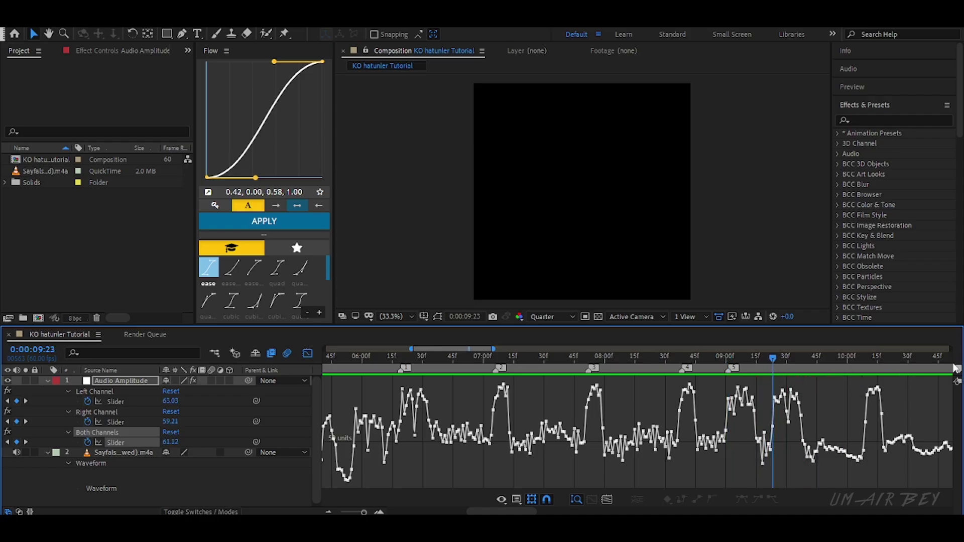
pyautogui.hscroll(5, 560, 495)
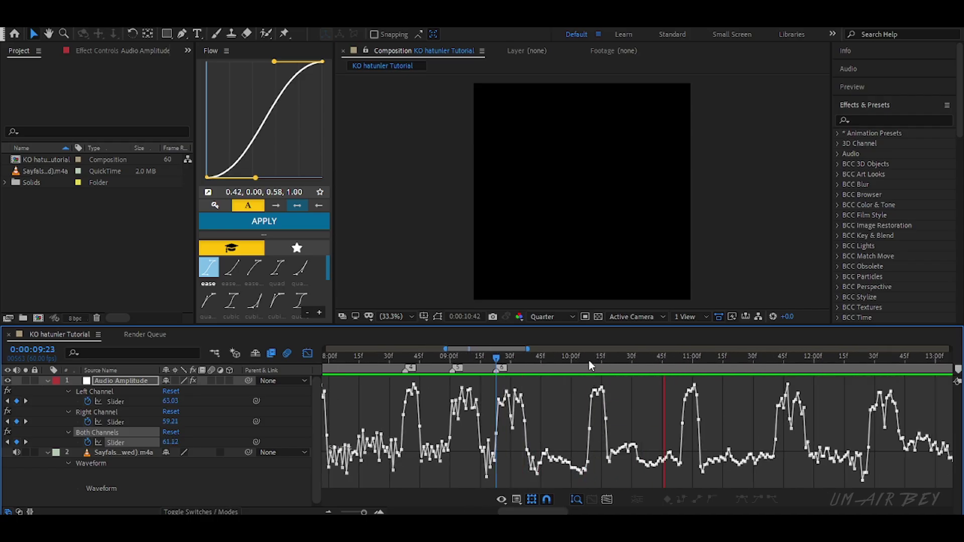
# Step: Place markers 7 and 8 on the next two amplitude peaks, with 8 at 0:00:10:56, and mark the two peaks that follow
pyautogui.click(588, 360)
pyautogui.hotkey('shift', '7')
pyautogui.click(684, 358)
pyautogui.hotkey('shift', '8')
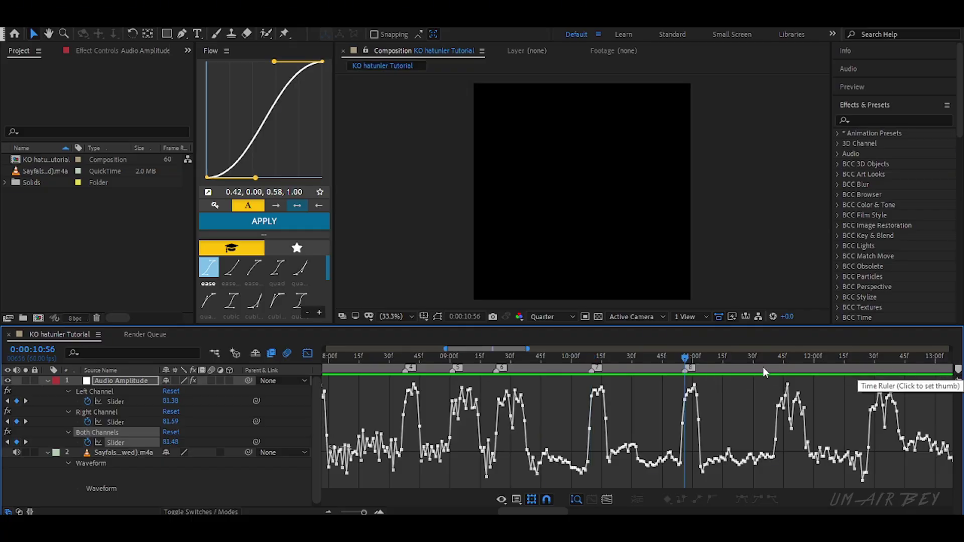
pyautogui.click(777, 359)
pyautogui.press('KP_Multiply')
pyautogui.click(870, 360)
pyautogui.press('KP_Multiply')
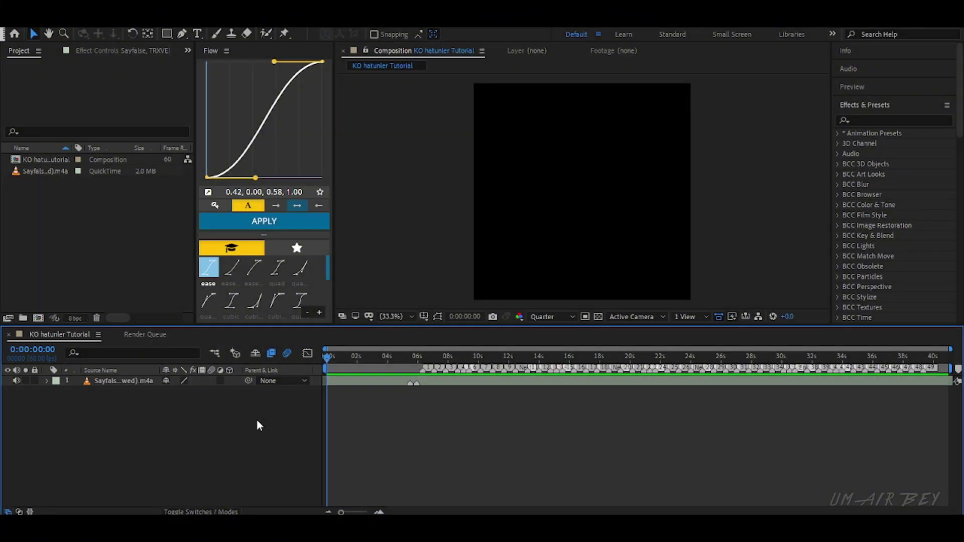
# Step: Play back the song and check the composition markers against its beats along the timeline
pyautogui.press('space')
pyautogui.click(360, 512)
pyautogui.moveTo(487, 512)
pyautogui.mouseDown()
pyautogui.moveTo(543, 513)
pyautogui.moveTo(500, 513)
pyautogui.mouseUp()
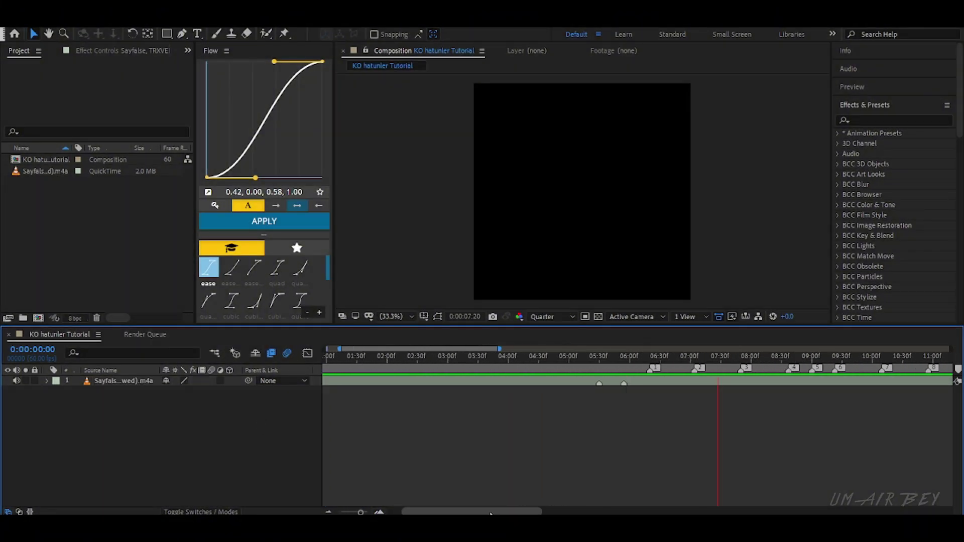
pyautogui.moveTo(414, 512); pyautogui.dragTo(522, 513)
pyautogui.press('-')
pyautogui.press('-')
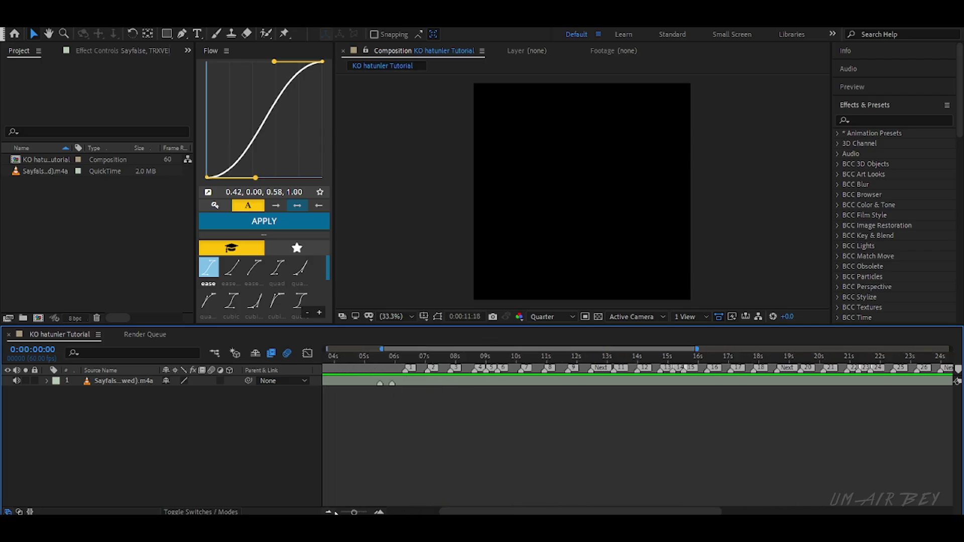
pyautogui.press('space')
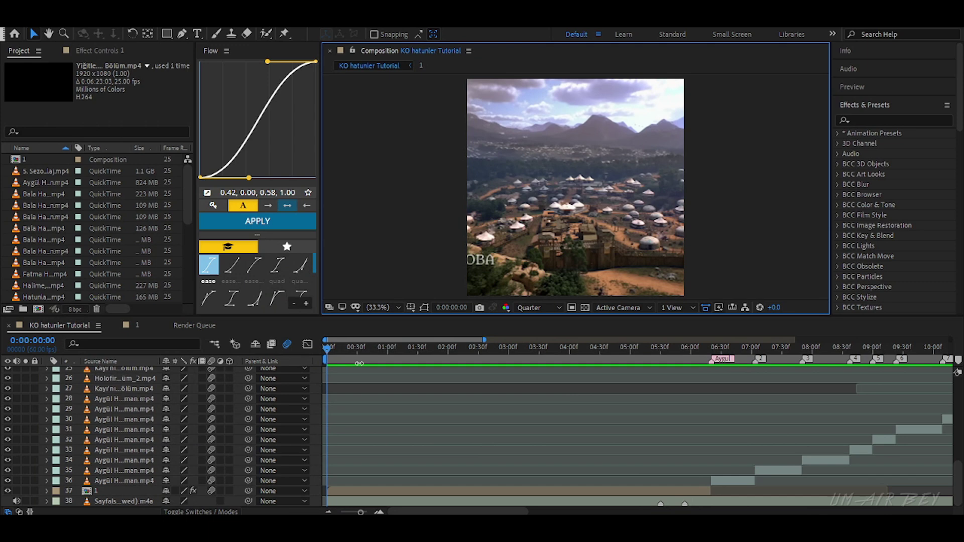
# Step: Extend the ends of all video clip layers slightly so they overlap the next clip, excluding composition 1 and the audio layer
pyautogui.click(345, 392)
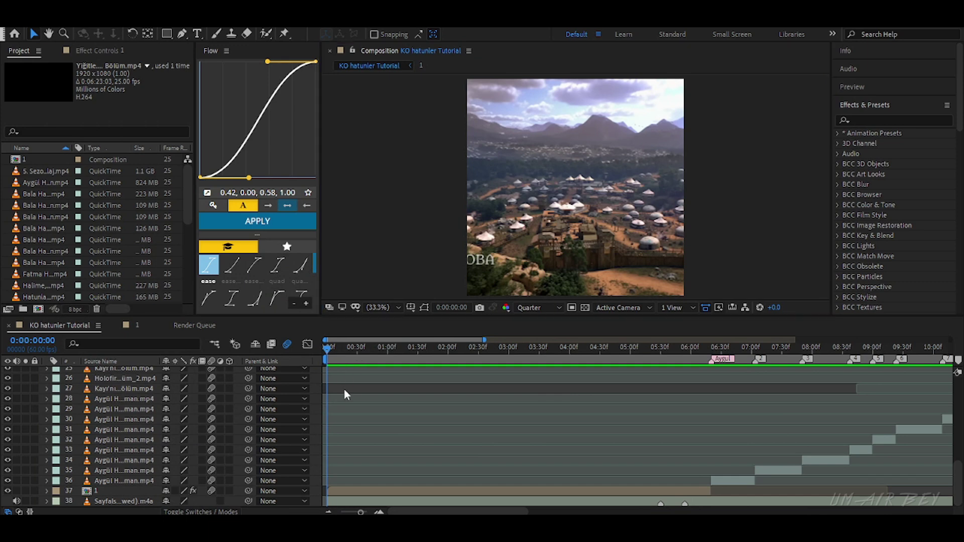
pyautogui.click(328, 511)
pyautogui.scroll(1, 530, 451)
pyautogui.scroll(7, 530, 451)
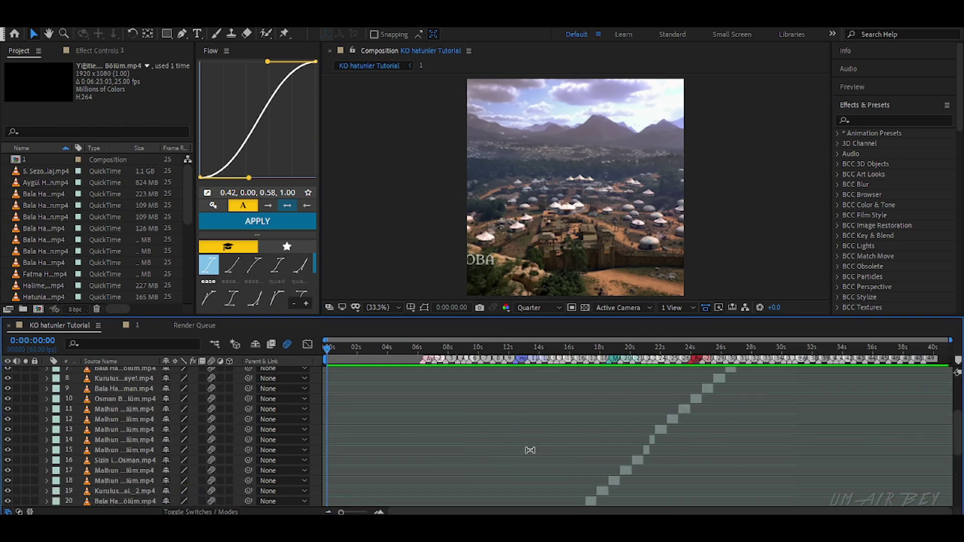
pyautogui.scroll(-7, 517, 419)
pyautogui.scroll(-1, 502, 432)
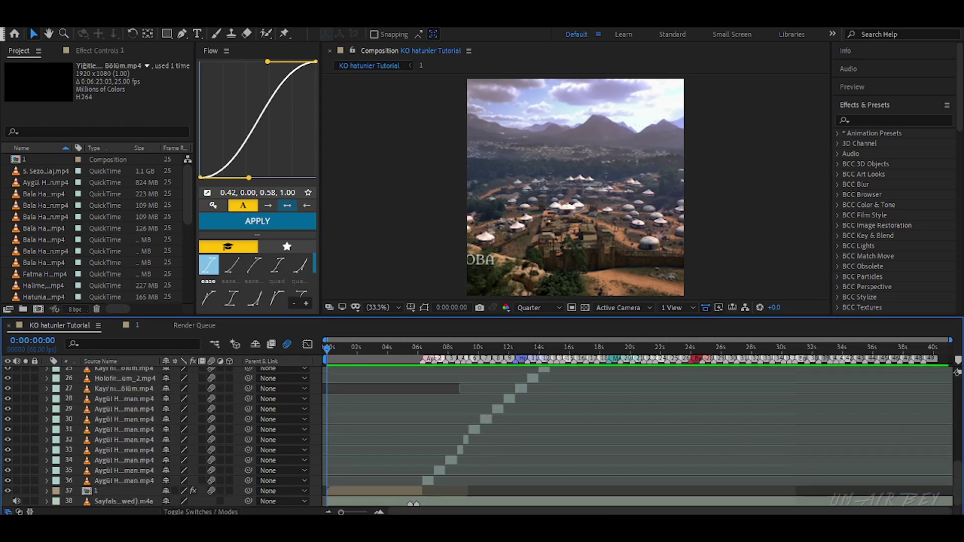
pyautogui.press('=')
pyautogui.hotkey('ctrl', 'a')
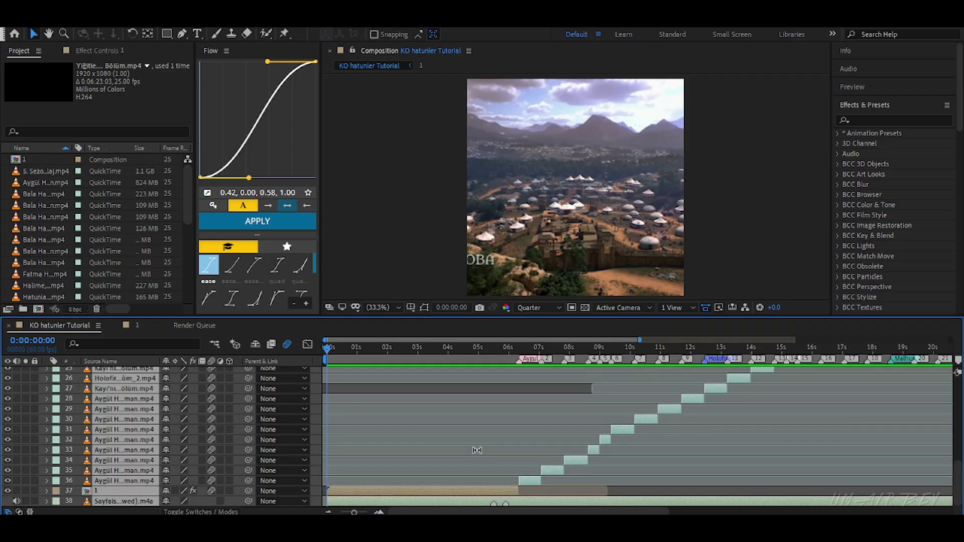
pyautogui.keyDown('ctrl'); pyautogui.click(491, 490); pyautogui.keyUp('ctrl')
pyautogui.keyDown('ctrl'); pyautogui.click(485, 505); pyautogui.keyUp('ctrl')
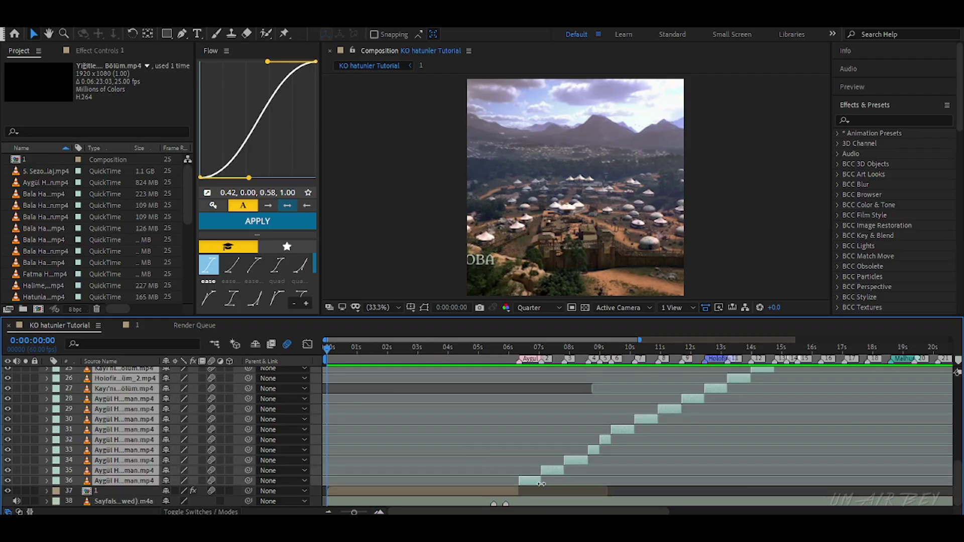
pyautogui.moveTo(541, 483); pyautogui.dragTo(546, 484)
pyautogui.click(545, 492)
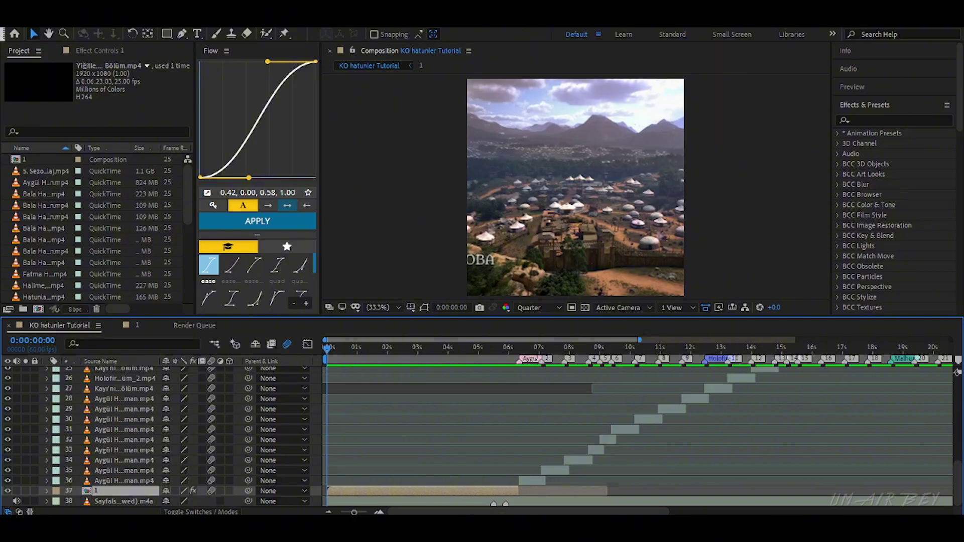
# Step: Pre-compose the first clip at the Aygul marker as "aygul scene1", moving all attributes into the new composition
pyautogui.click(527, 356)
pyautogui.press('=')
pyautogui.click(530, 483)
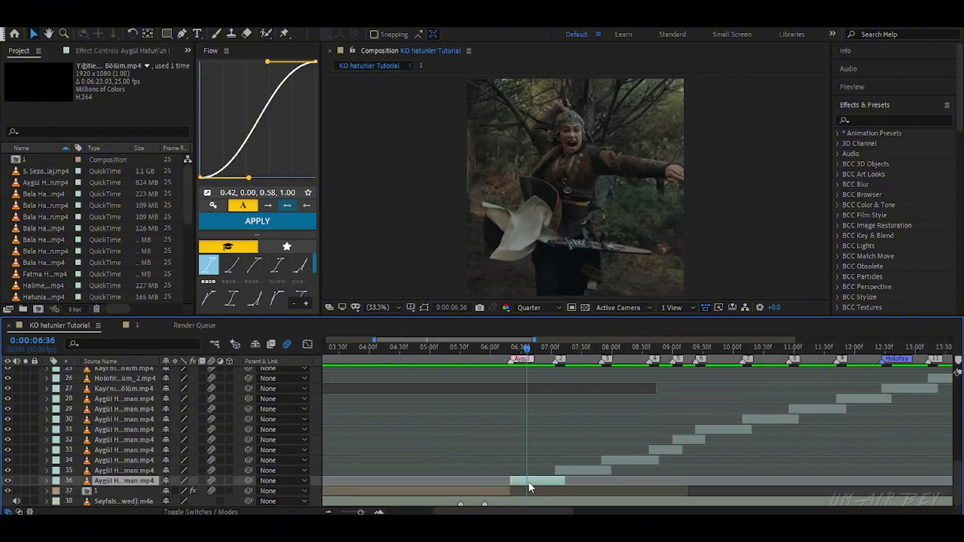
pyautogui.hotkey('ctrl', 'shift', 'c')
pyautogui.click(418, 271)
pyautogui.click(481, 188)
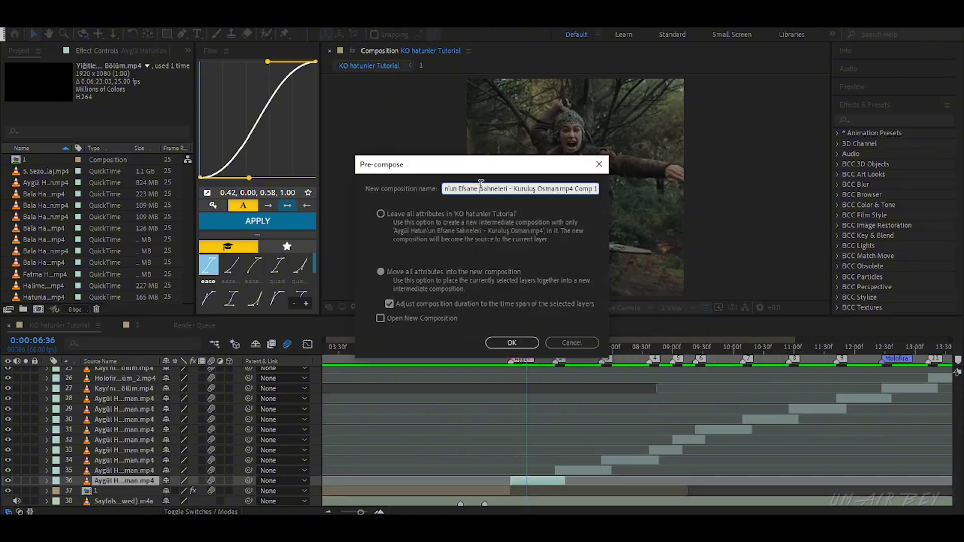
pyautogui.write('aygul scene1')
pyautogui.moveTo(477, 189); pyautogui.dragTo(413, 189)
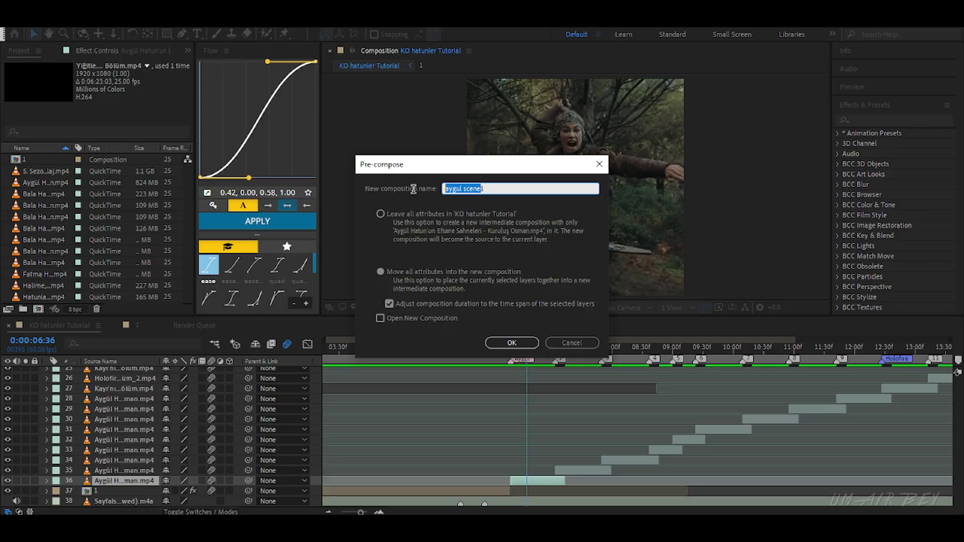
pyautogui.click(522, 343)
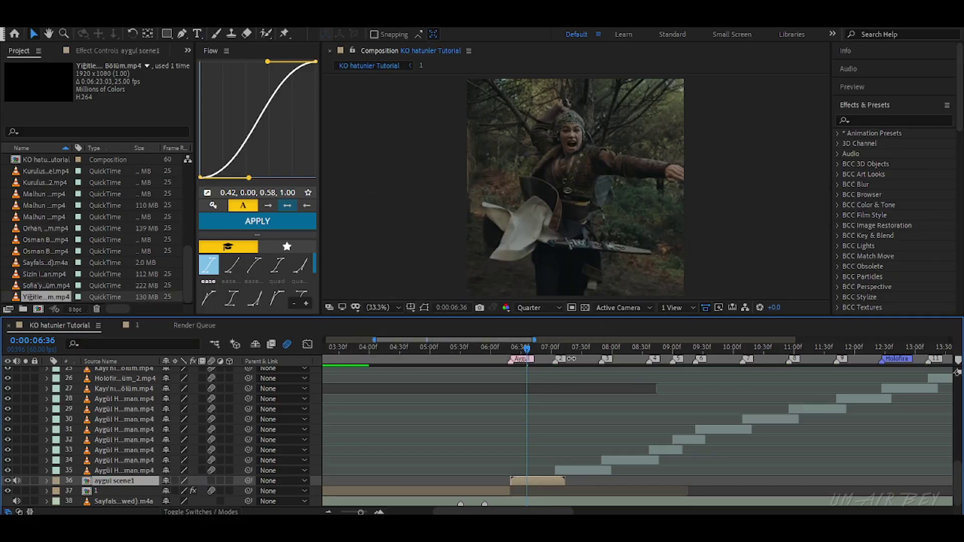
# Step: Pre-compose the clip starting at marker 2 as "aygul scene2"
pyautogui.click(557, 360)
pyautogui.click(563, 470)
pyautogui.hotkey('ctrl', 'shift', 'c')
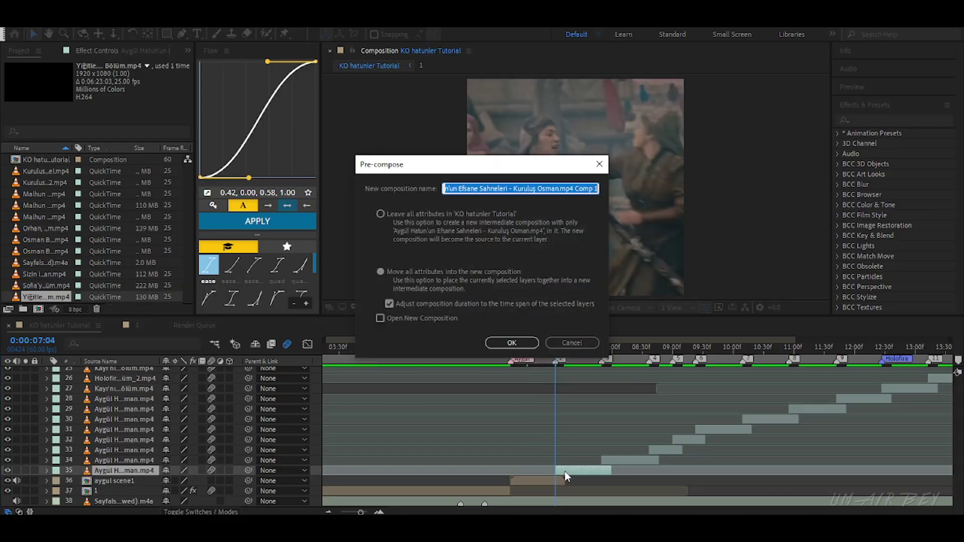
pyautogui.press('Right')
pyautogui.press('BackSpace')
pyautogui.write('2')
pyautogui.press('Return')
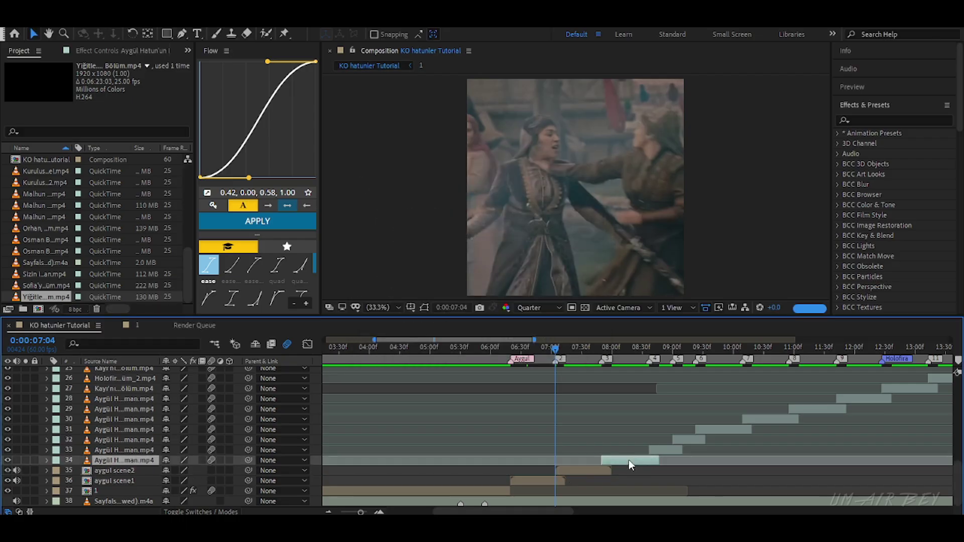
# Step: Pre-compose the clips at markers 3 and 4 separately as "aygul scene3" and "aygul scene4"
pyautogui.click(629, 460)
pyautogui.hotkey('ctrl', 'shift', 'c')
pyautogui.press('Return')
pyautogui.click(672, 451)
pyautogui.hotkey('ctrl', 'shift', 'c')
pyautogui.press('Return')
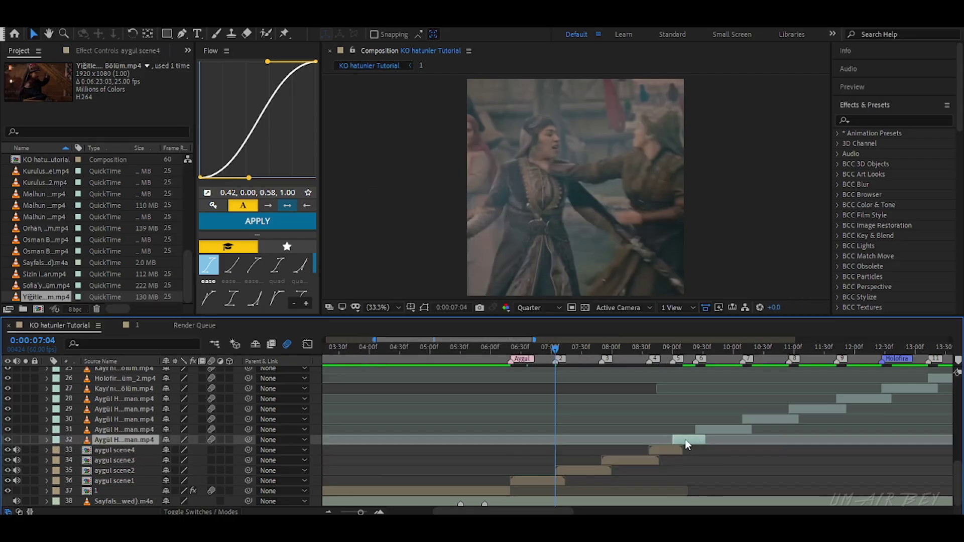
# Step: Pre-compose the clips at markers 5 and 6 separately as "aygul scene5" and "aygul scene6"
pyautogui.click(701, 438)
pyautogui.hotkey('ctrl', 'shift', 'c')
pyautogui.press('Return')
pyautogui.click(743, 431)
pyautogui.hotkey('ctrl', 'shift', 'c')
pyautogui.press('Return')
# Step: Pre-compose the clips at markers 7 and 8 separately as "aygul scene7" and "aygul scene8"
pyautogui.click(788, 420)
pyautogui.hotkey('ctrl', 'shift', 'c')
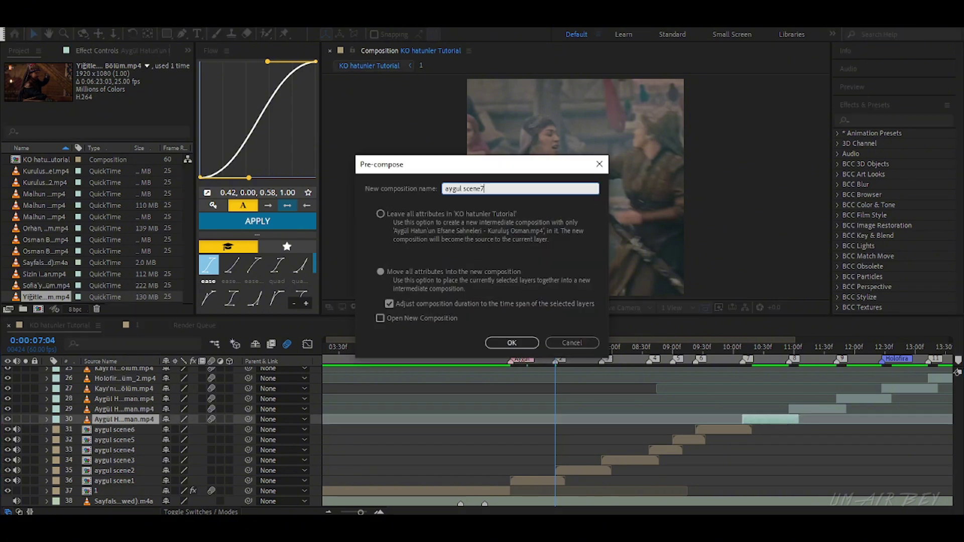
pyautogui.press('Return')
pyautogui.click(816, 408)
pyautogui.hotkey('ctrl', 'shift', 'c')
pyautogui.press('Return')
# Step: Pre-compose the last Aygül clip, at marker 9, as "aygul scene9"
pyautogui.click(145, 400)
pyautogui.hotkey('ctrl', 'shift', 'c')
pyautogui.hotkey('ctrl', 'v')
pyautogui.write('9')
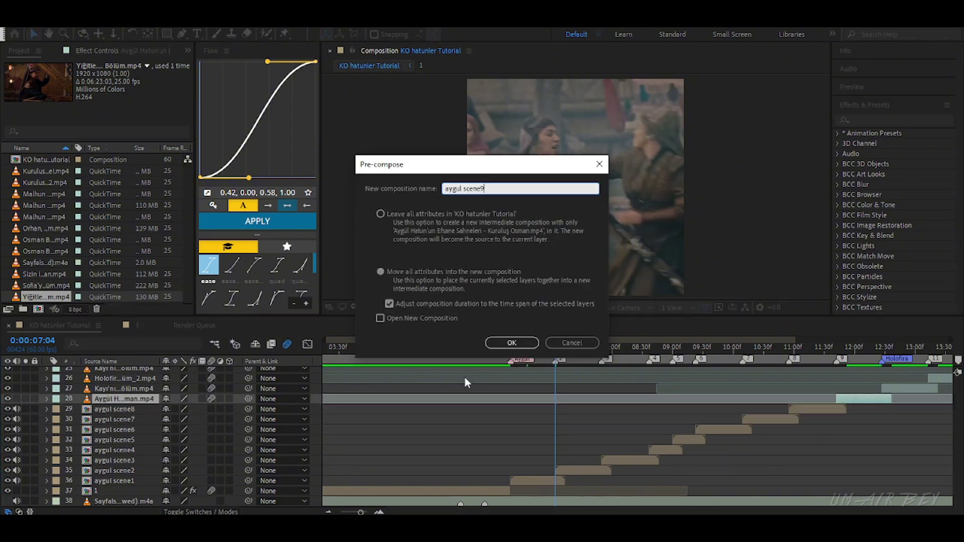
pyautogui.press('Return')
# Step: Pre-compose the clip at the Holofira marker as "holofira scene1"
pyautogui.hscroll(3, 465, 378)
pyautogui.click(609, 347)
pyautogui.click(619, 391)
pyautogui.hotkey('ctrl', 'shift', 'c')
pyautogui.write('holof')
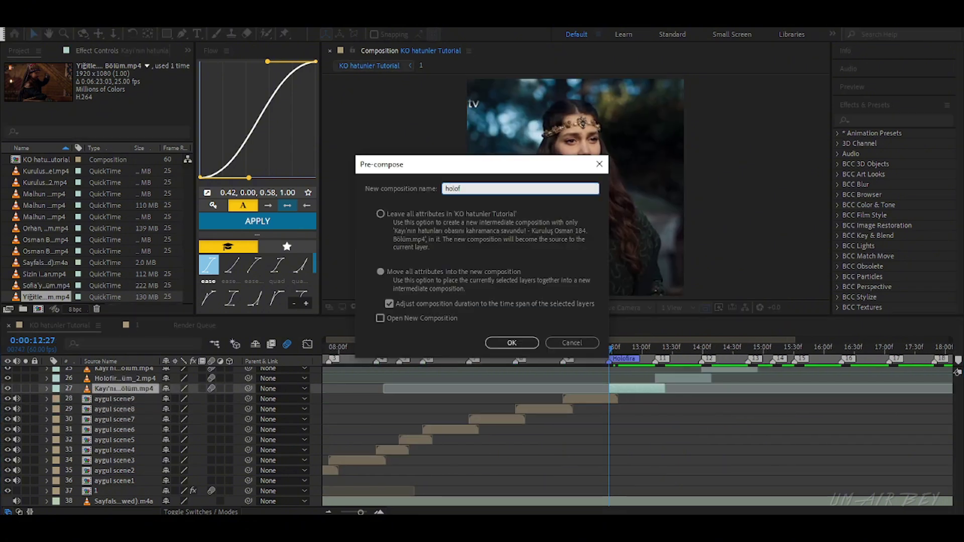
pyautogui.write('ira scene1')
pyautogui.press('Return')
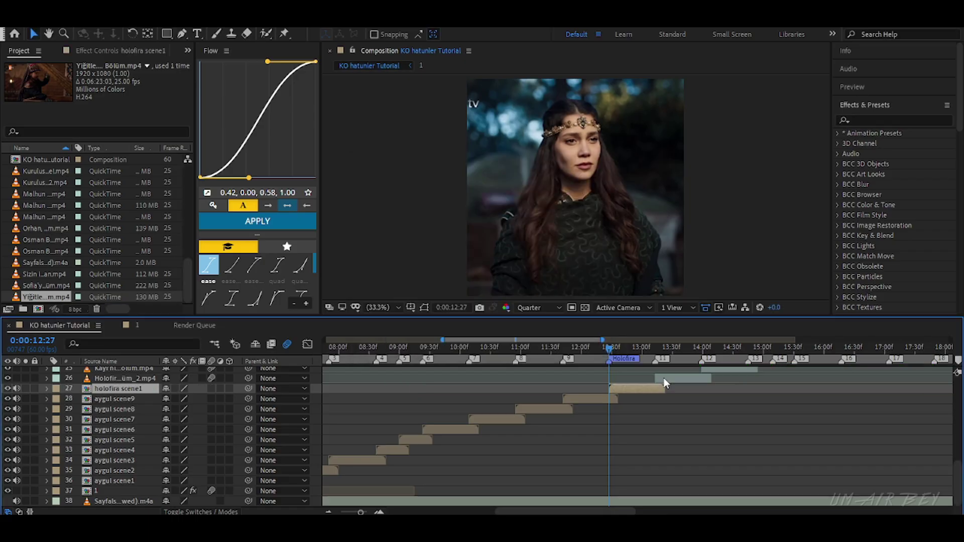
# Step: Pre-compose the clips at markers 11 and 12 separately as "holofira scene2" and "holofira scene3"
pyautogui.click(666, 380)
pyautogui.hotkey('ctrl', 'shift', 'c')
pyautogui.hotkey('ctrl', 'v')
pyautogui.write('2')
pyautogui.press('Return')
pyautogui.write('3')
pyautogui.press('Return')
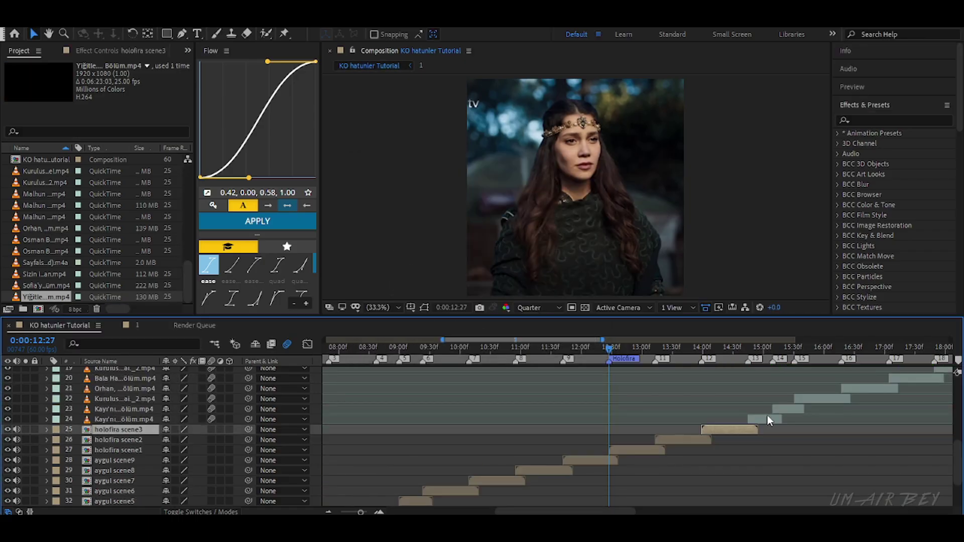
# Step: Pre-compose the clips at markers 13 and 14 separately as "holofira scene4" and "holofira scene5"
pyautogui.click(764, 419)
pyautogui.hotkey('ctrl', 'shift', 'c')
pyautogui.press('Return')
pyautogui.click(787, 409)
pyautogui.hscroll(3, 761, 447)
pyautogui.click(528, 348)
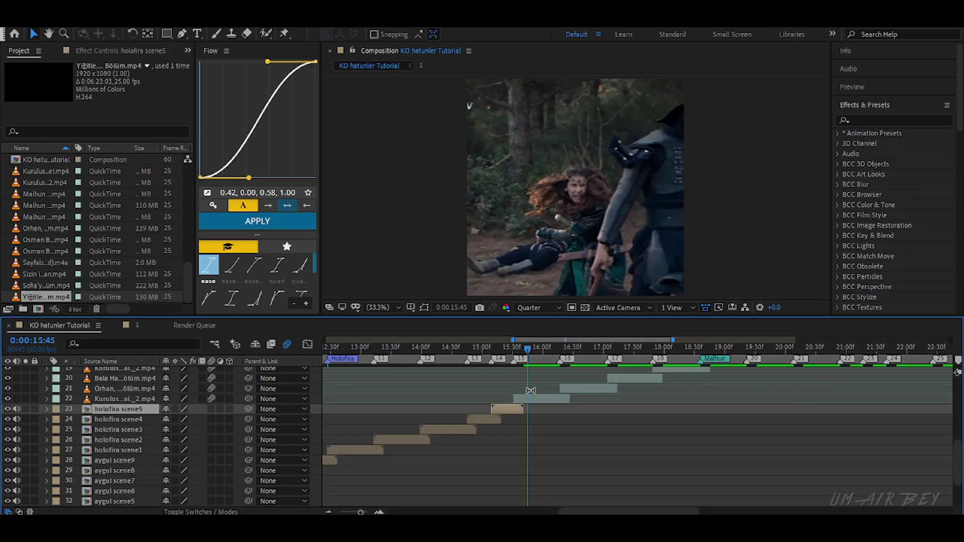
# Step: Pre-compose the clips at markers 15 and 16 separately as "holofira scene6" and "holofira scene7"
pyautogui.click(541, 399)
pyautogui.hotkey('ctrl', 'shift', 'c')
pyautogui.hotkey('ctrl', 'v')
pyautogui.write('6')
pyautogui.press('Return')
pyautogui.click(584, 390)
pyautogui.hotkey('ctrl', 'shift', 'c')
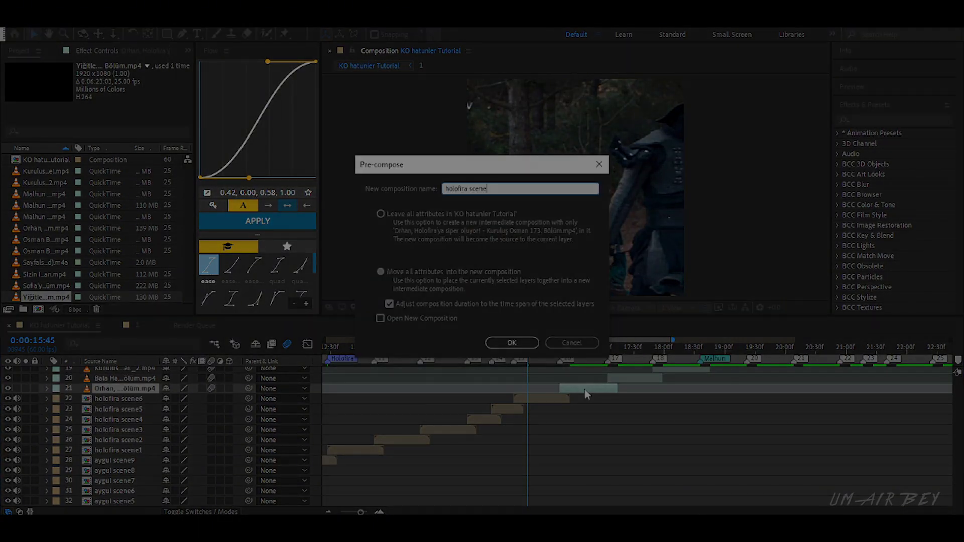
pyautogui.press('Return')
# Step: Pre-compose the clips at markers 17 and 18 separately as "holofira scene8" and "holofira scene9"
pyautogui.click(619, 377)
pyautogui.hotkey('ctrl', 'shift', 'c')
pyautogui.press('Return')
pyautogui.click(676, 401)
pyautogui.hotkey('ctrl', 'shift', 'c')
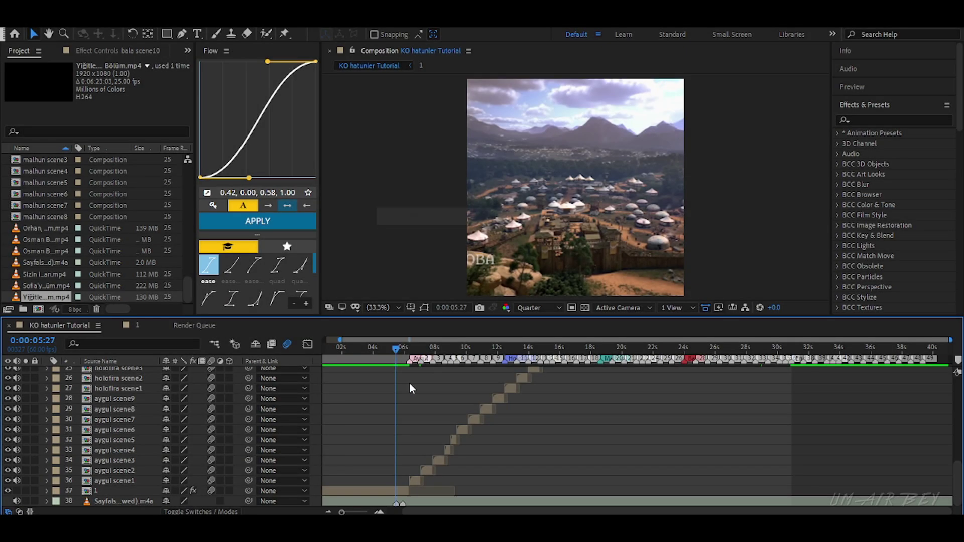
# Step: Play back the assembled scenes from just before the Aygul marker
pyautogui.press('space')
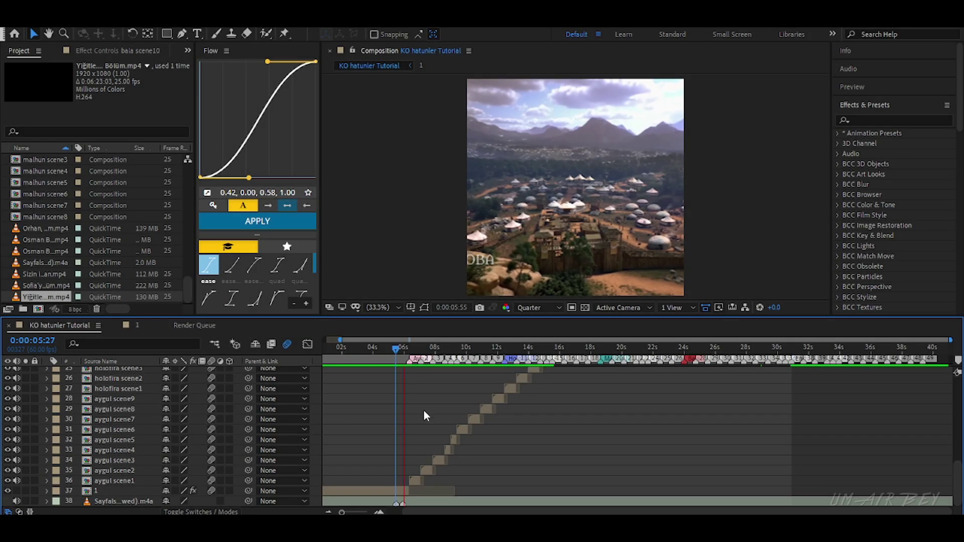
pyautogui.scroll(3, 480, 424)
pyautogui.scroll(-1, 492, 428)
pyautogui.press('space')
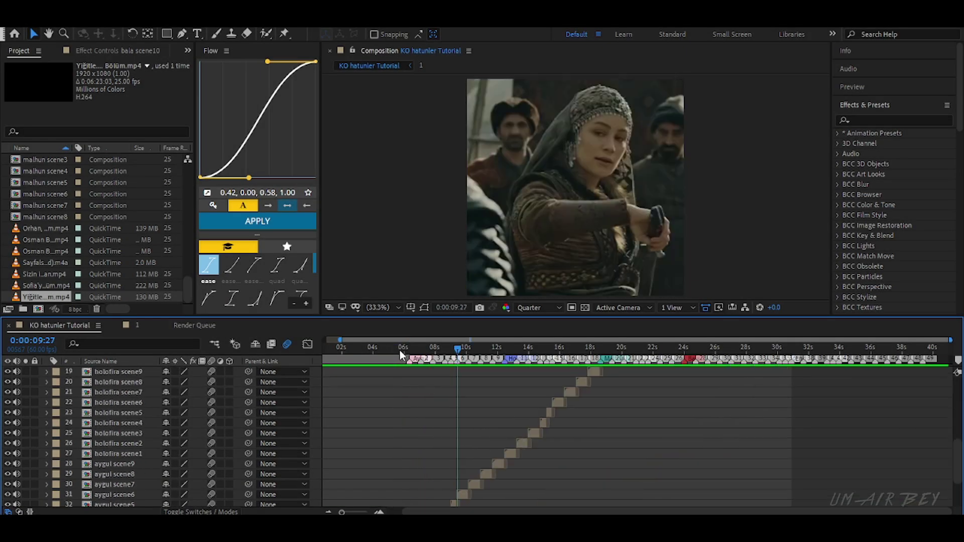
# Step: Set the current time to the start of aygul scene1 at the Aygul marker, 0:00:06:20
pyautogui.click(406, 350)
pyautogui.click(378, 512)
pyautogui.click(379, 512)
pyautogui.click(379, 511)
pyautogui.click(379, 511)
pyautogui.scroll(-2, 473, 457)
pyautogui.moveTo(473, 348); pyautogui.dragTo(448, 371)
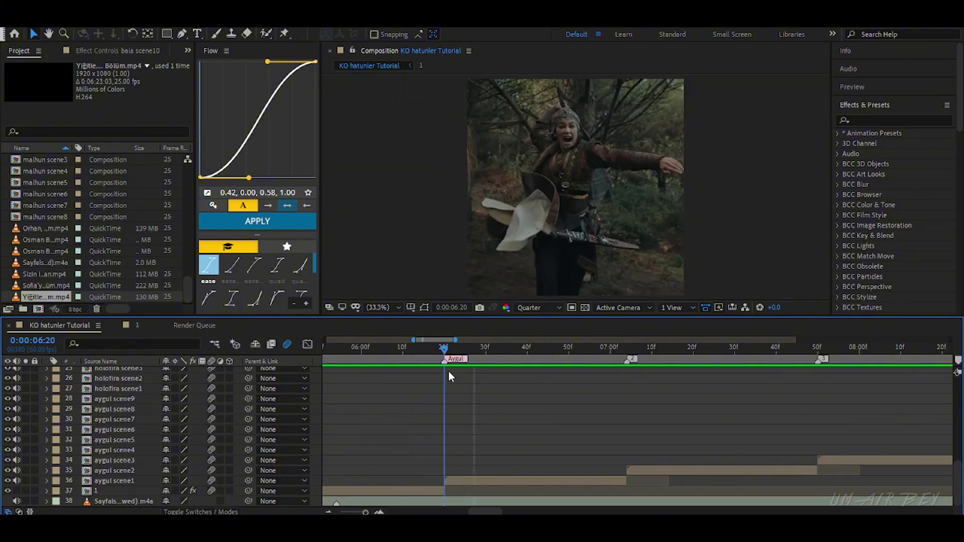
# Step: Find the Twixtor Pro effect and apply it to the aygul scene1 layer
pyautogui.click(451, 477)
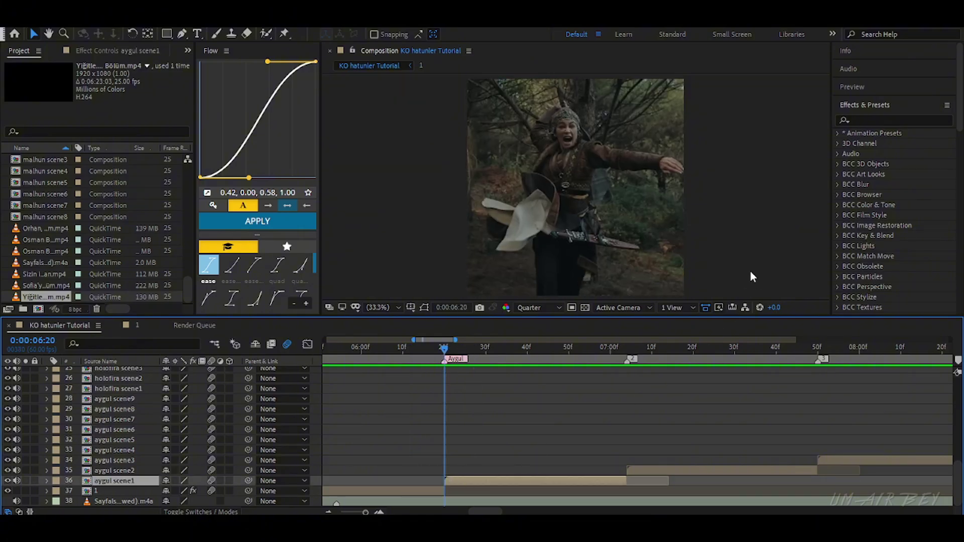
pyautogui.click(875, 121)
pyautogui.write('t')
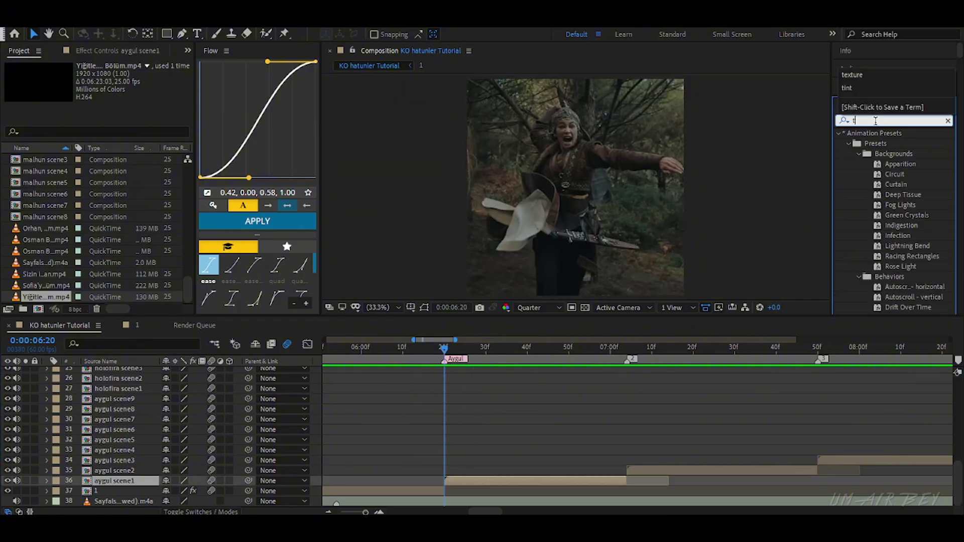
pyautogui.write('wix')
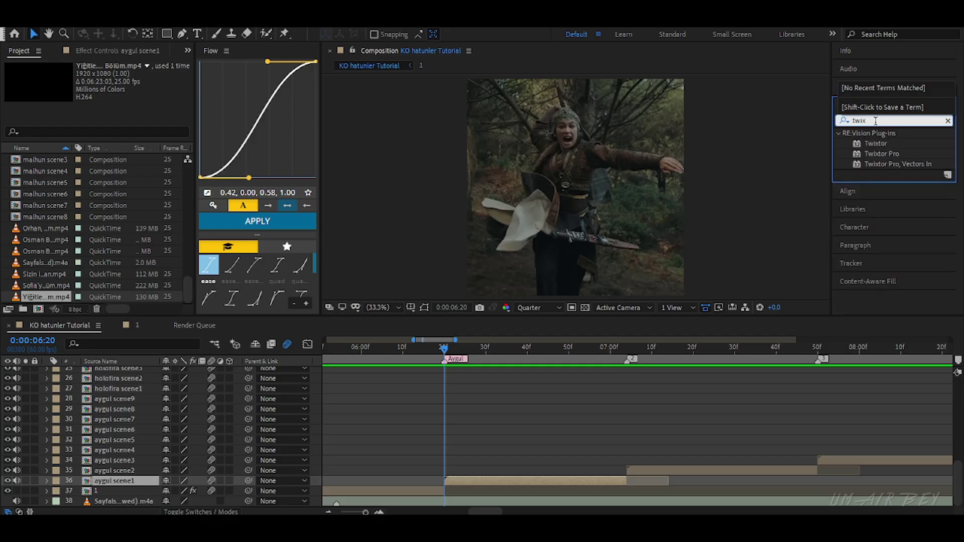
pyautogui.moveTo(880, 156); pyautogui.dragTo(488, 476)
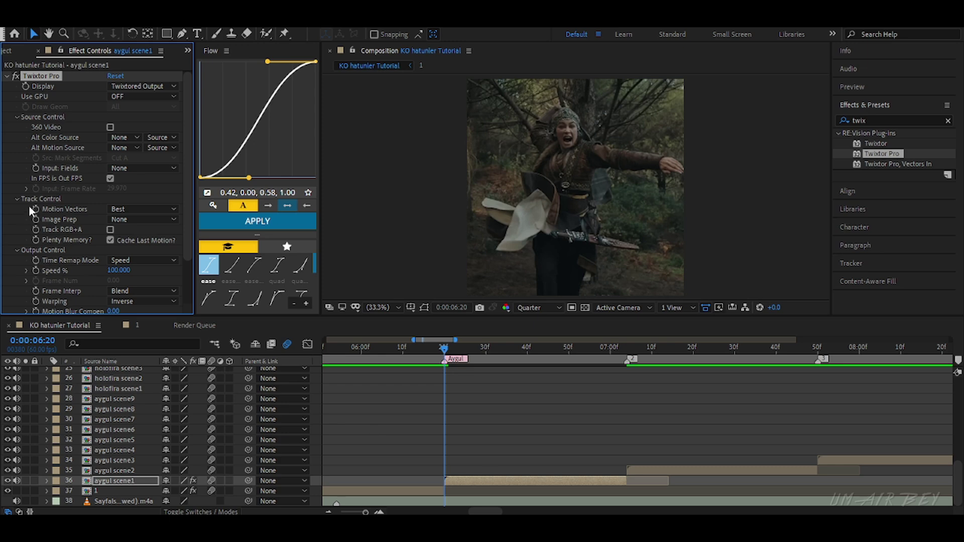
# Step: Turn off In FPS is Out FPS, check the source clips' frame rate in the project, and set Twixtor's Input Frame Rate to 25
pyautogui.click(110, 178)
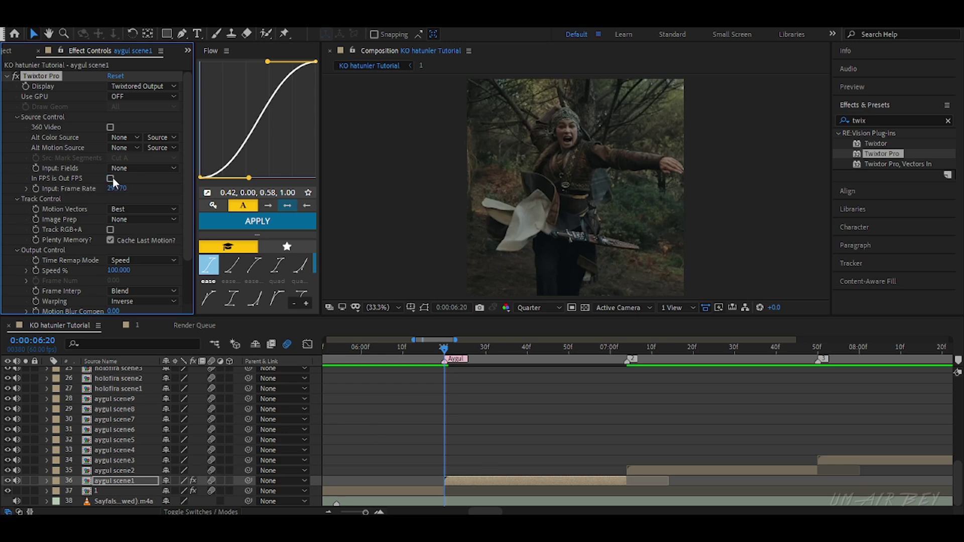
pyautogui.click(192, 53)
pyautogui.click(209, 68)
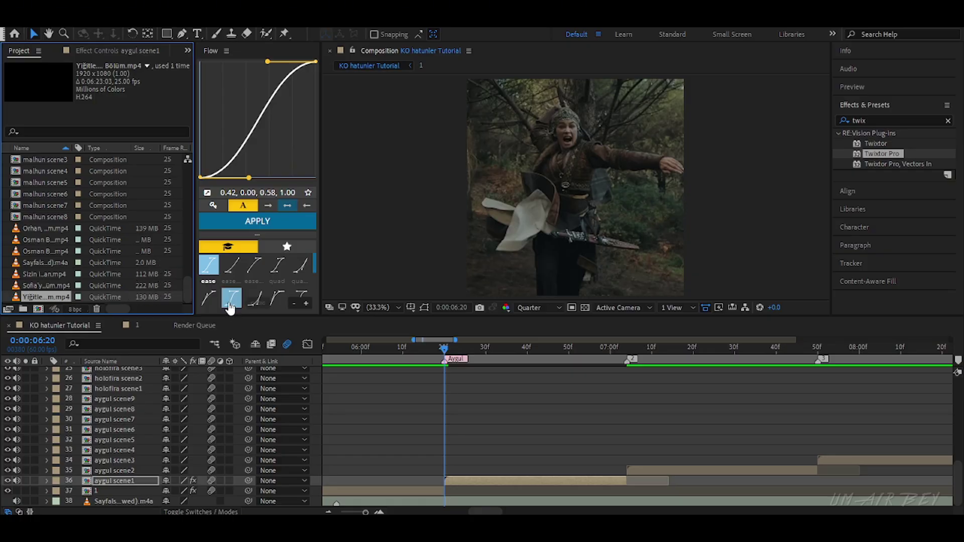
pyautogui.moveTo(188, 290); pyautogui.dragTo(183, 230)
pyautogui.scroll(2, 160, 258)
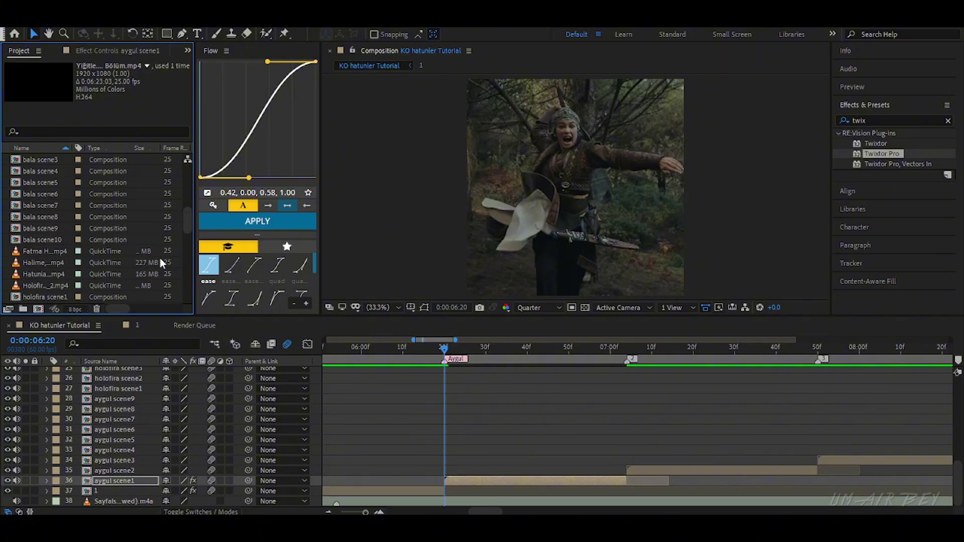
pyautogui.click(93, 52)
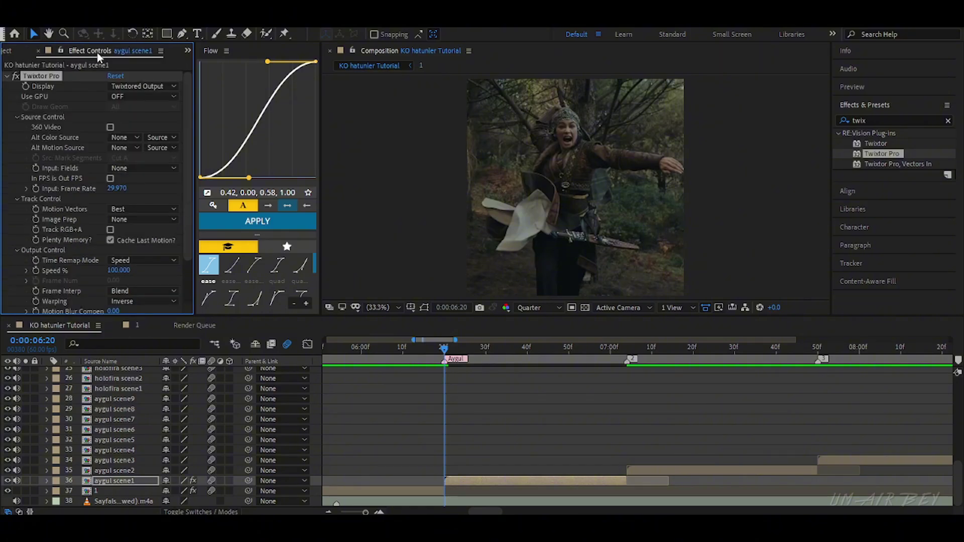
pyautogui.click(117, 189)
pyautogui.write('25')
pyautogui.press('Return')
# Step: Set Twixtor's Image Prep to Contrast/Edge Enhance and its Frame Interp to Motion Weighted Blend
pyautogui.click(131, 219)
pyautogui.click(148, 245)
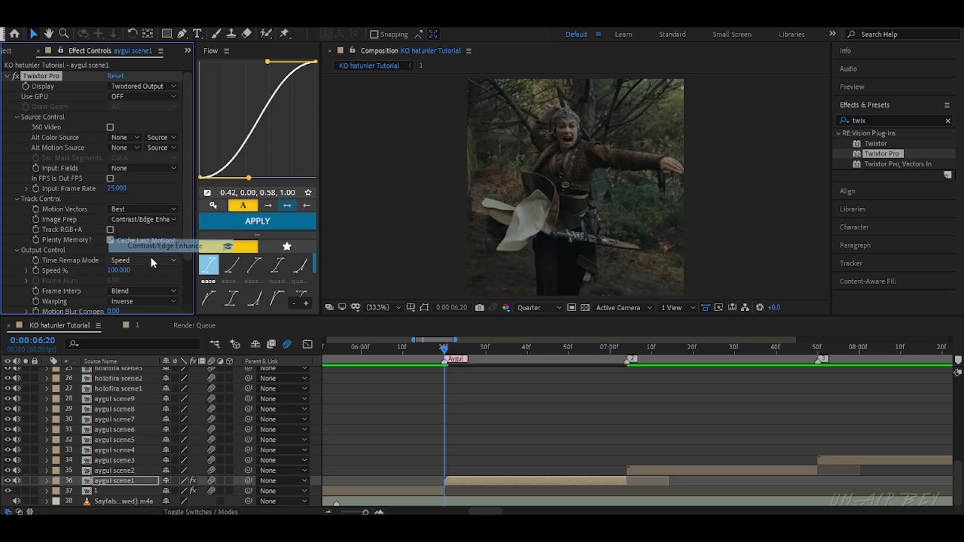
pyautogui.click(143, 291)
pyautogui.click(148, 331)
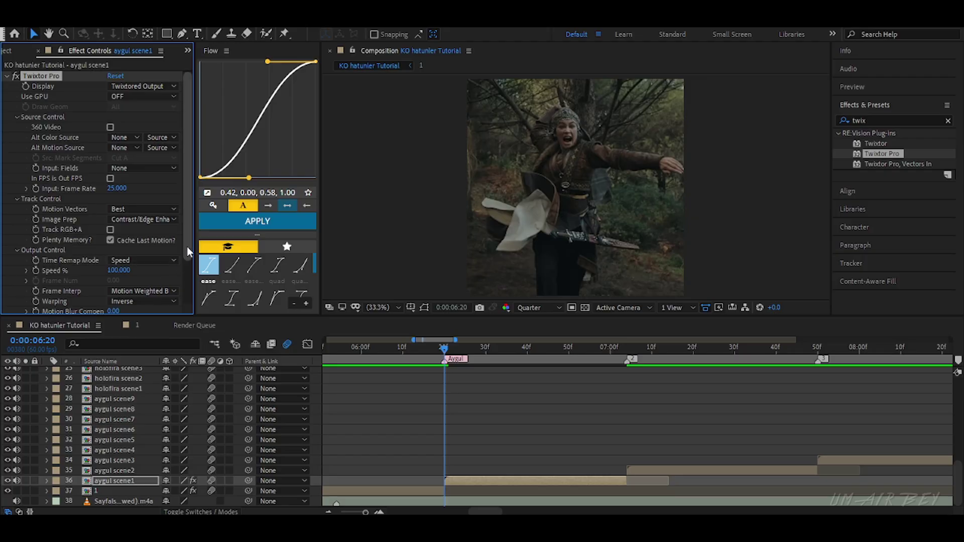
# Step: Keyframe Twixtor's Speed % on aygul scene1 at 100 at 0:00:06:20 and 35 at 0:00:06:43
pyautogui.scroll(-1, 187, 246)
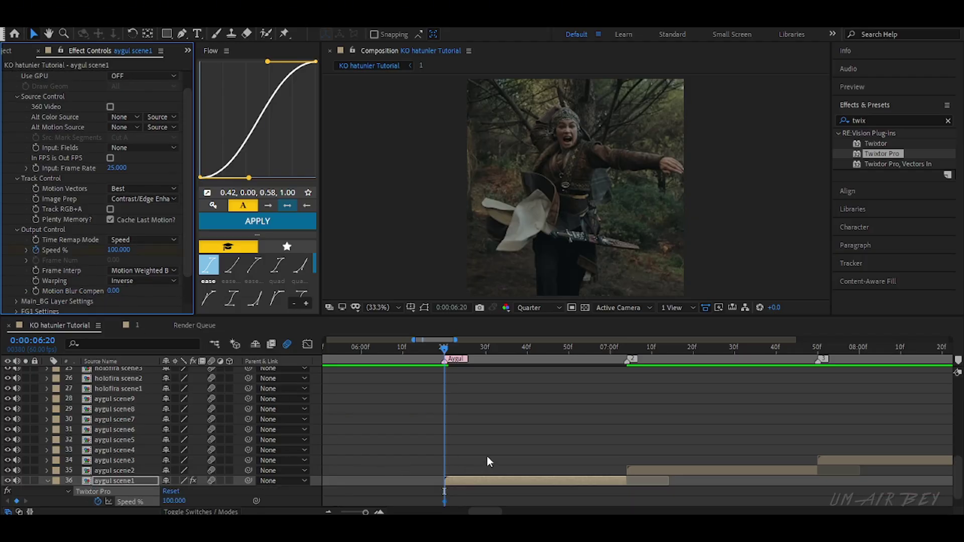
pyautogui.press('u')
pyautogui.moveTo(547, 355); pyautogui.dragTo(539, 354)
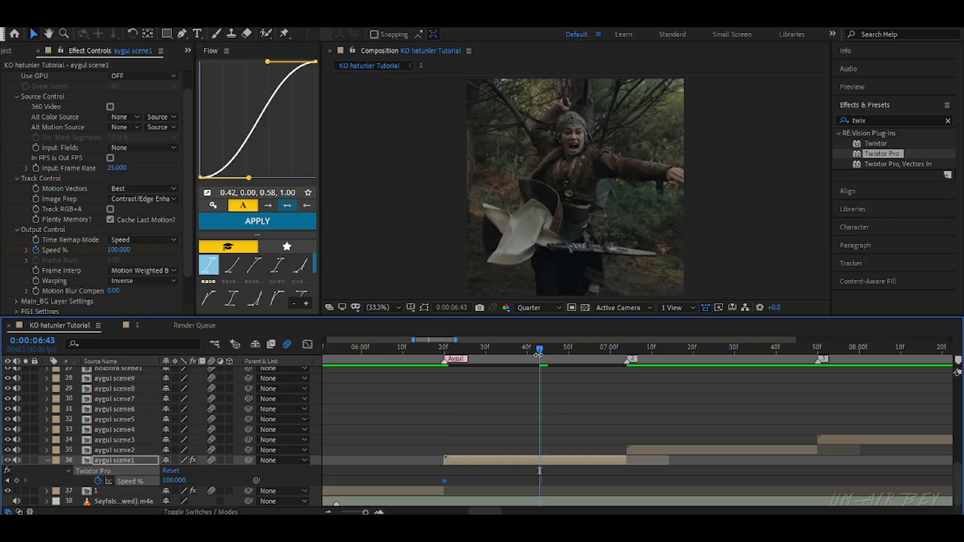
pyautogui.click(112, 251)
pyautogui.write('35')
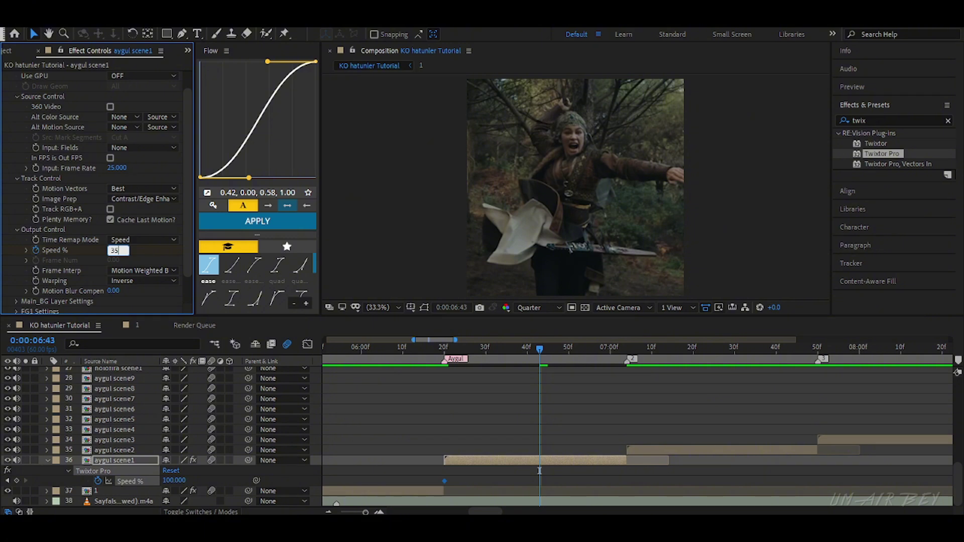
pyautogui.press('Return')
# Step: Add a third Speed % keyframe of 100 at marker 2, 0:00:07:04
pyautogui.moveTo(606, 351); pyautogui.dragTo(625, 371)
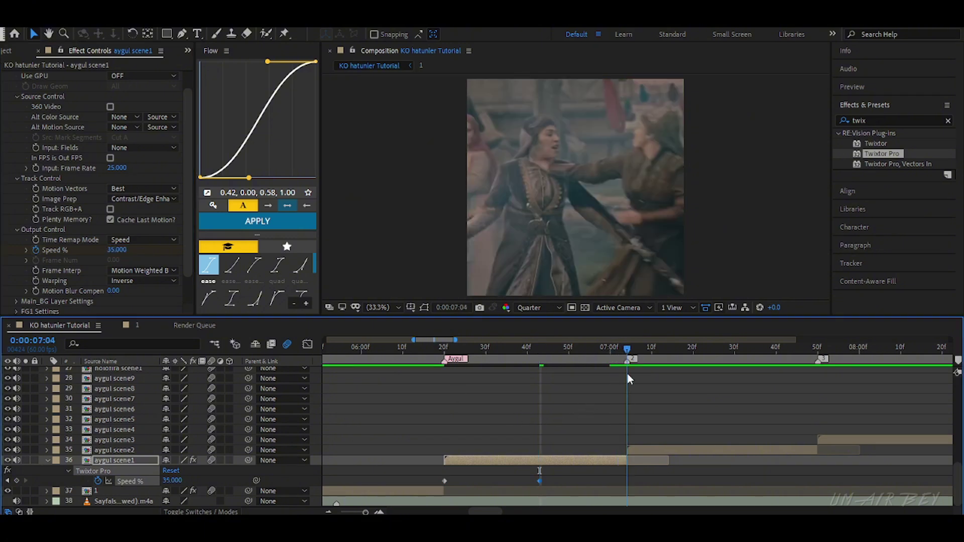
pyautogui.click(121, 251)
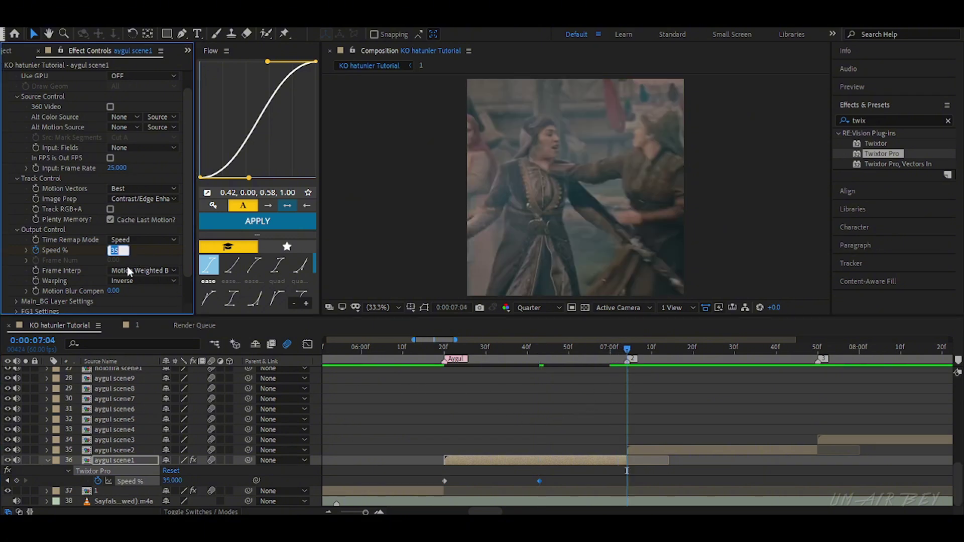
pyautogui.write('100')
pyautogui.press('Return')
# Step: Apply Easy Ease to all three Speed % keyframes of aygul scene1
pyautogui.press('=')
pyautogui.moveTo(485, 512); pyautogui.dragTo(480, 512)
pyautogui.moveTo(817, 475); pyautogui.dragTo(409, 490)
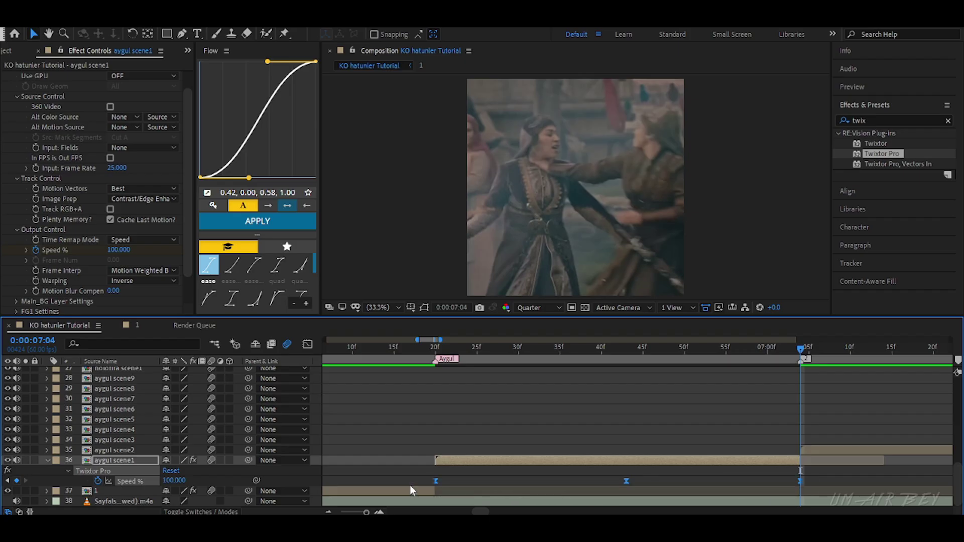
# Step: Reshape the Speed % graph into a U-shaped curve with steep ends and a long flat low section around the middle keyframe
pyautogui.click(308, 344)
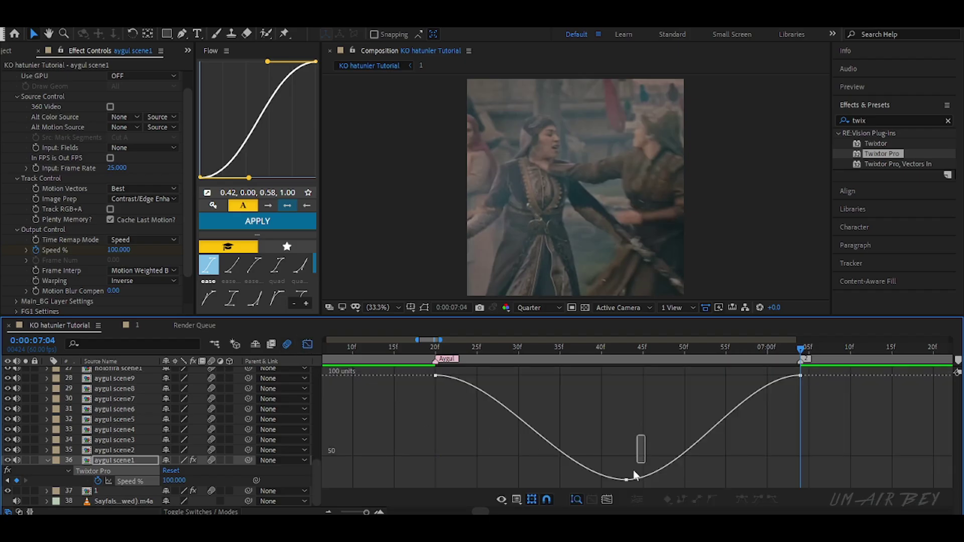
pyautogui.moveTo(498, 376); pyautogui.dragTo(442, 457)
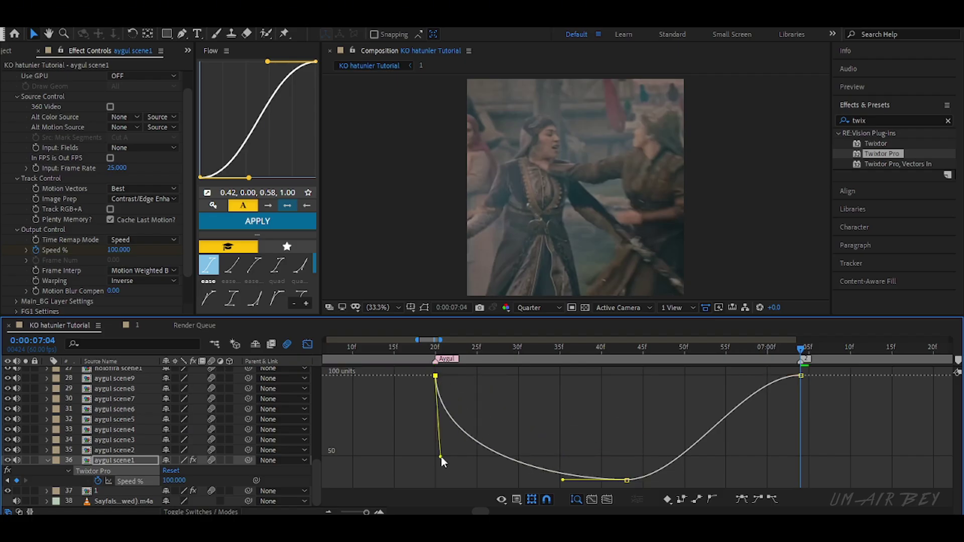
pyautogui.moveTo(563, 480); pyautogui.dragTo(463, 478)
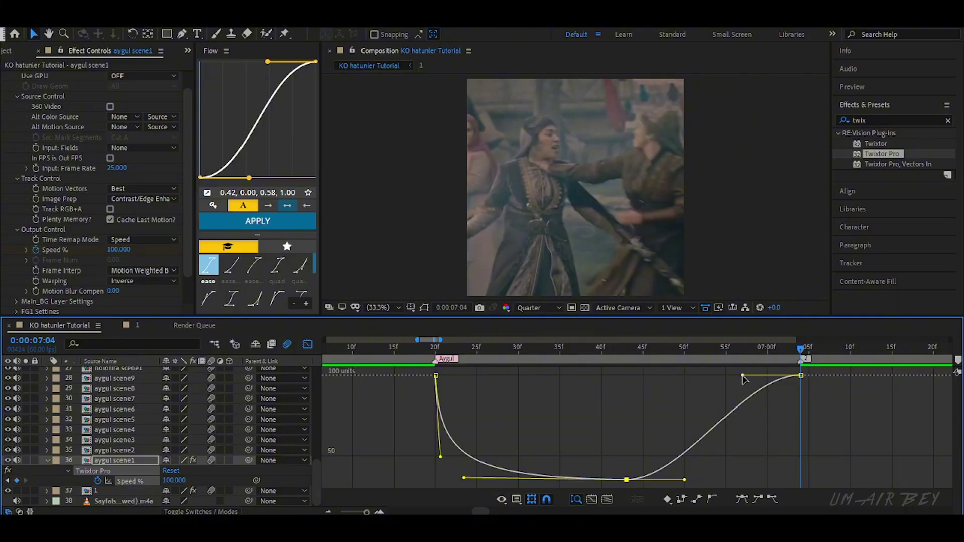
pyautogui.moveTo(742, 375); pyautogui.dragTo(793, 459)
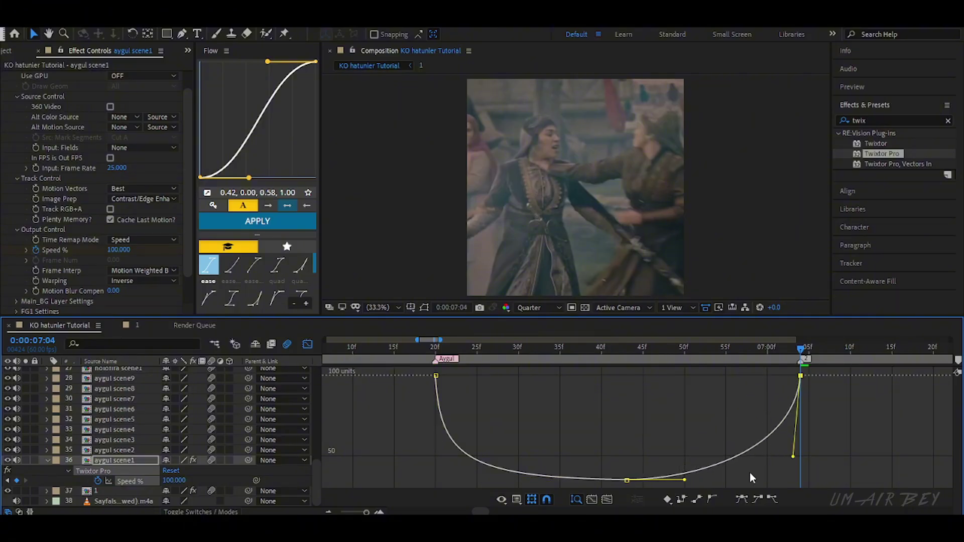
pyautogui.moveTo(684, 480); pyautogui.dragTo(772, 479)
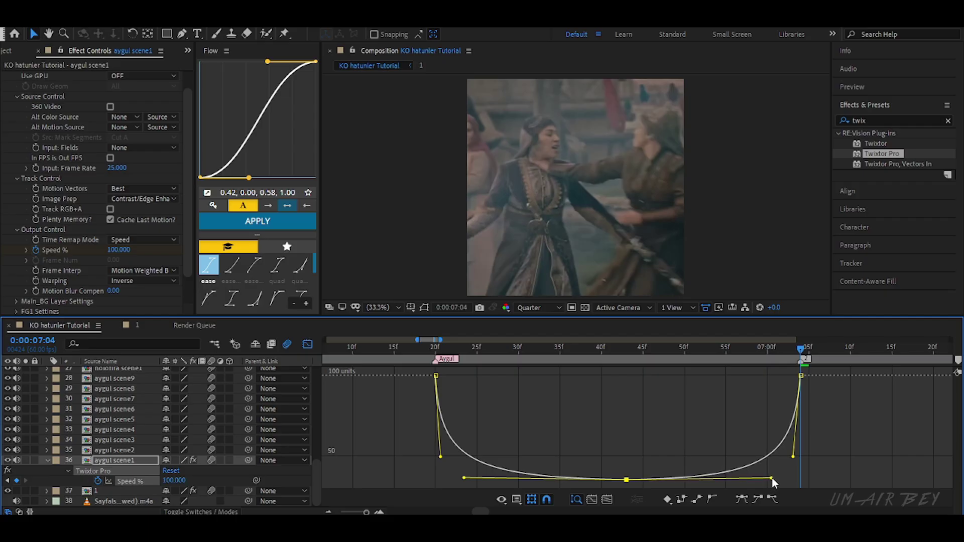
# Step: Play back the speed ramp on aygul scene1 from the Aygul marker
pyautogui.click(435, 351)
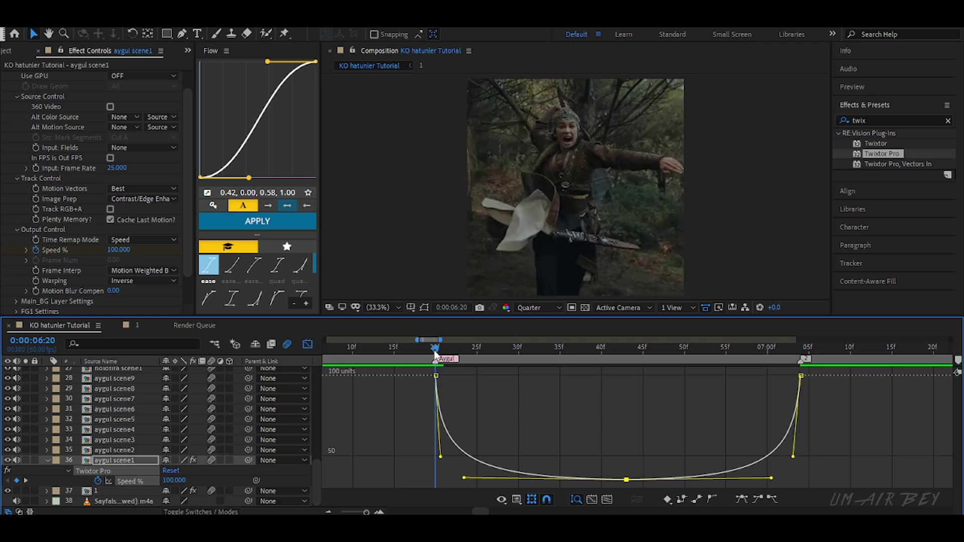
pyautogui.press('space')
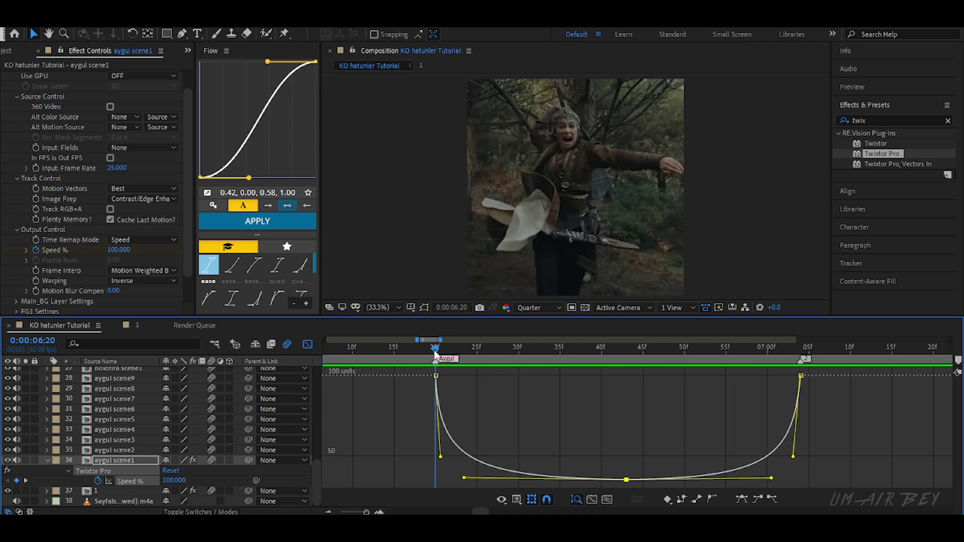
pyautogui.press('space')
# Step: Apply the S_BlurMoCurves effect to aygul scene1
pyautogui.click(304, 345)
pyautogui.click(510, 460)
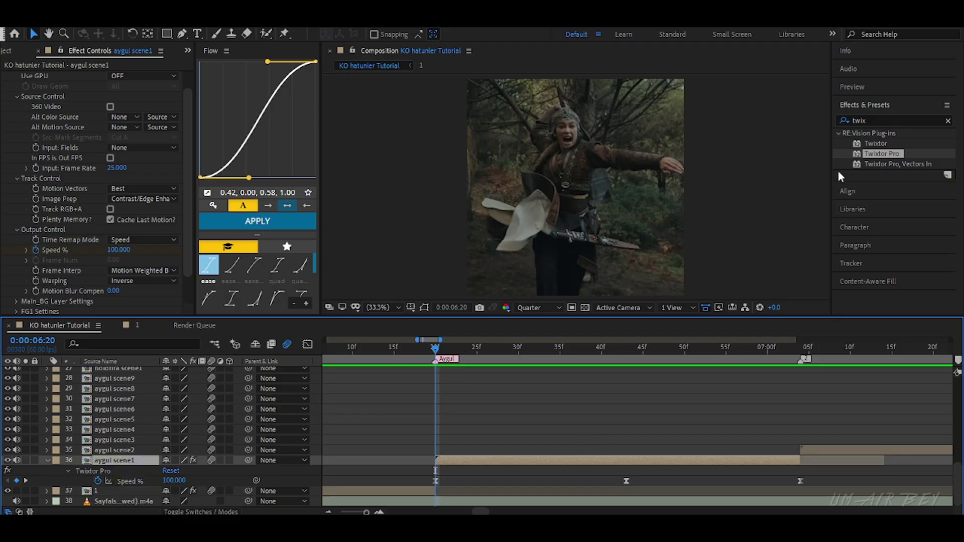
pyautogui.click(873, 123)
pyautogui.write('s_')
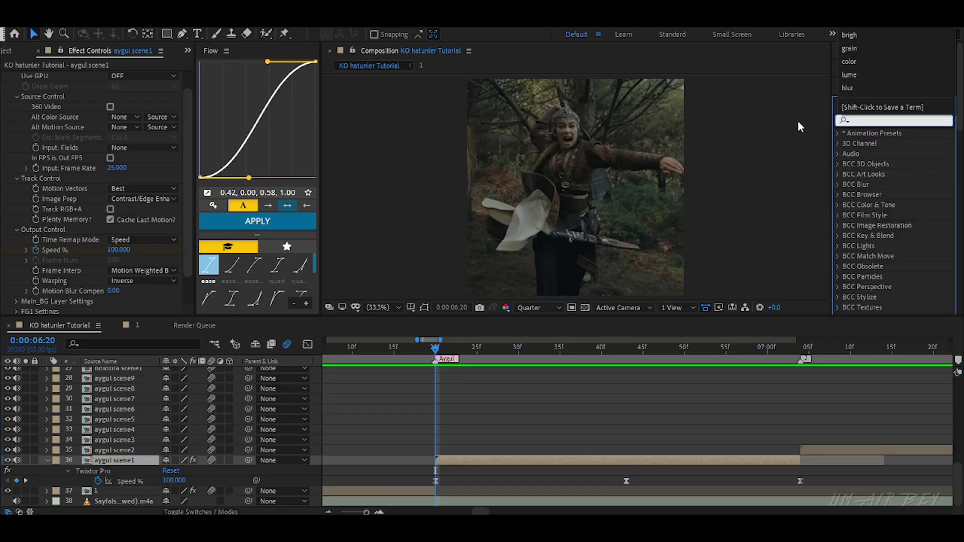
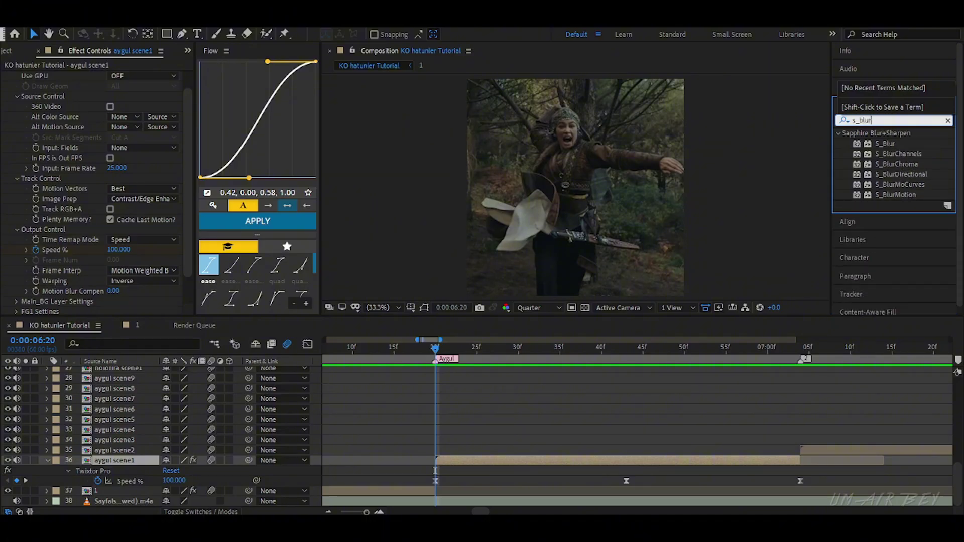
pyautogui.moveTo(898, 184); pyautogui.dragTo(491, 458)
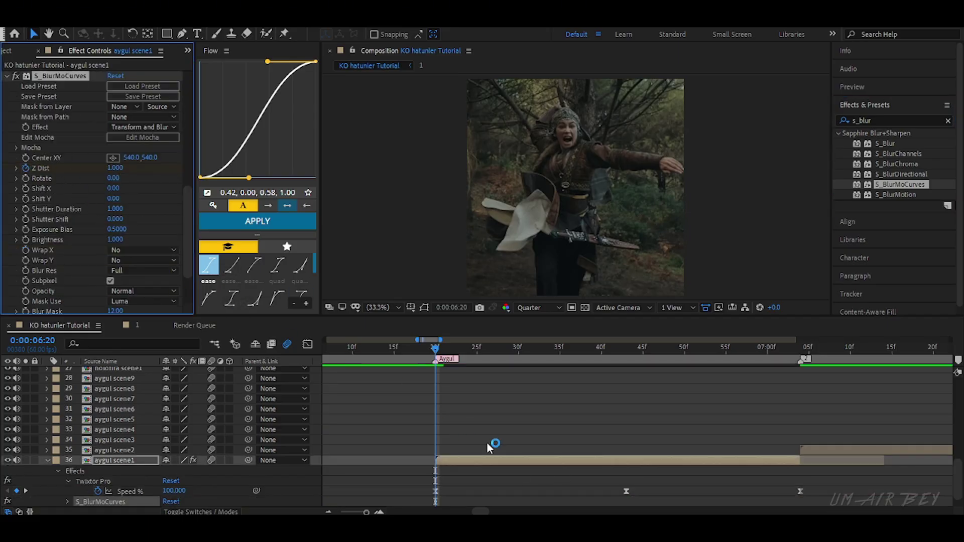
# Step: Reveal the keyframed properties of aygul scene1 and set the starting S_BlurMoCurves Z Dist keyframe to 0.8
pyautogui.click(480, 455)
pyautogui.scroll(-2, 484, 450)
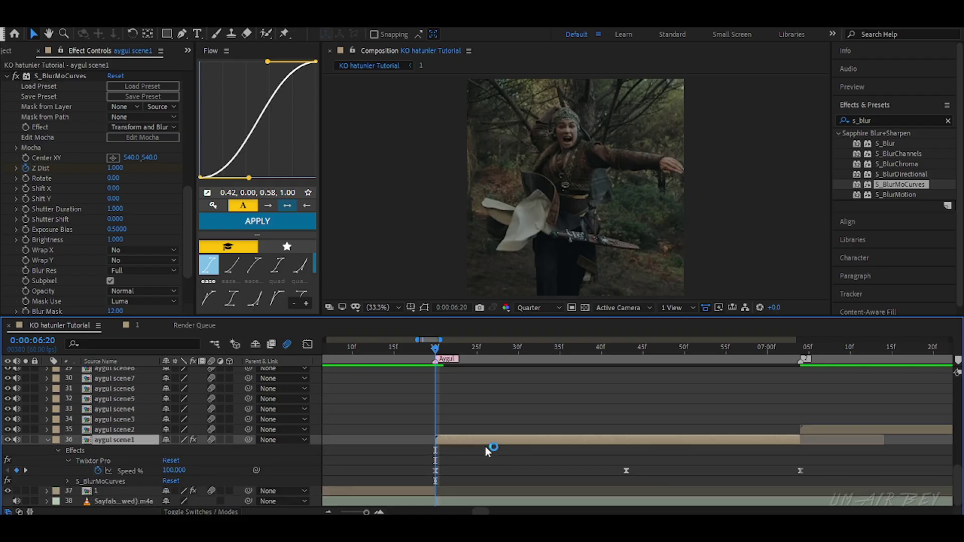
pyautogui.press('u')
pyautogui.click(802, 473)
pyautogui.click(740, 484)
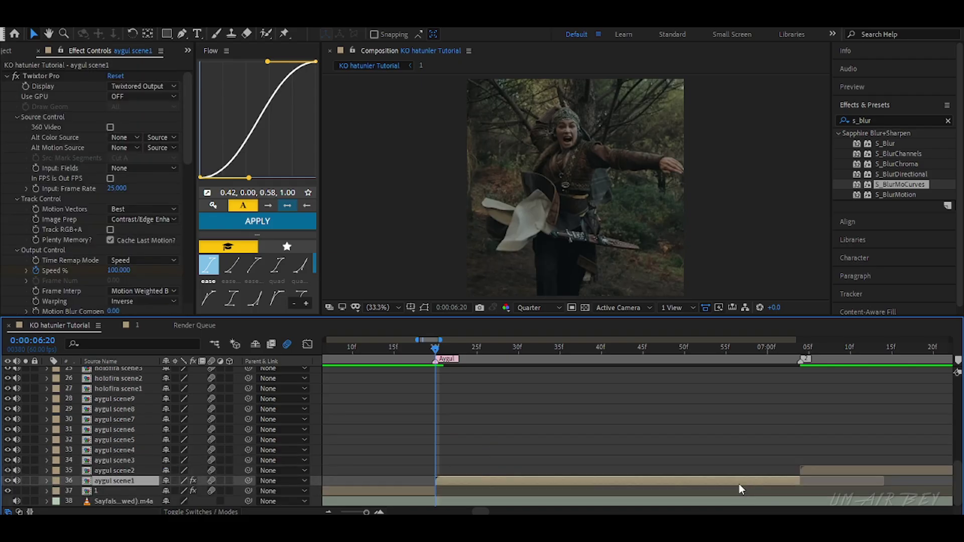
pyautogui.press('u')
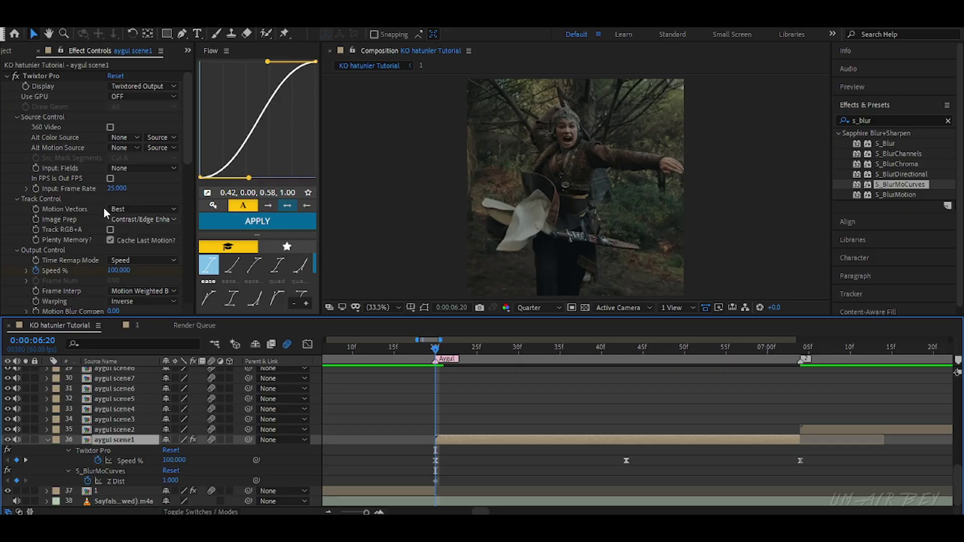
pyautogui.click(7, 75)
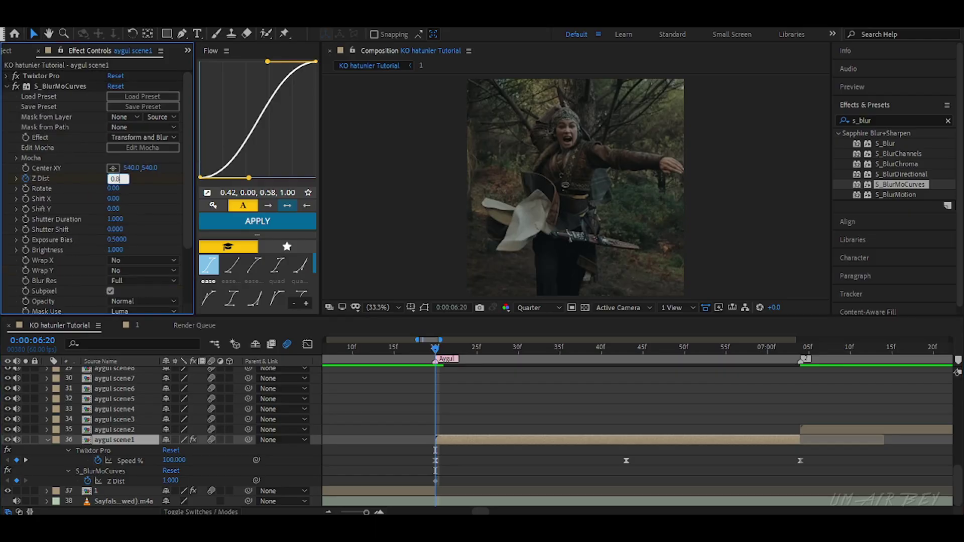
pyautogui.write('0.8')
pyautogui.press('Return')
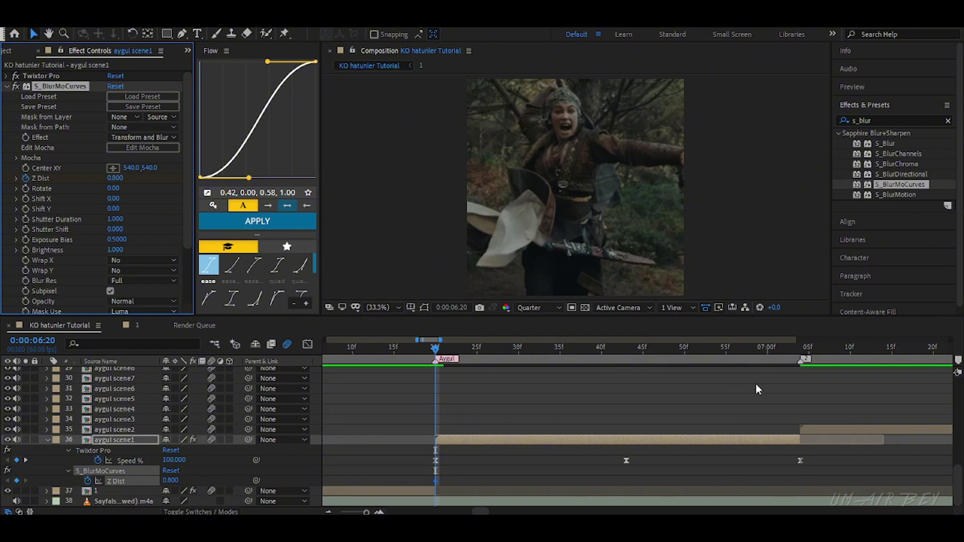
# Step: Add a Z Dist keyframe of 1 at marker 2, 0:00:07:04, and apply Easy Ease to both Z Dist keyframes
pyautogui.click(797, 359)
pyautogui.click(113, 178)
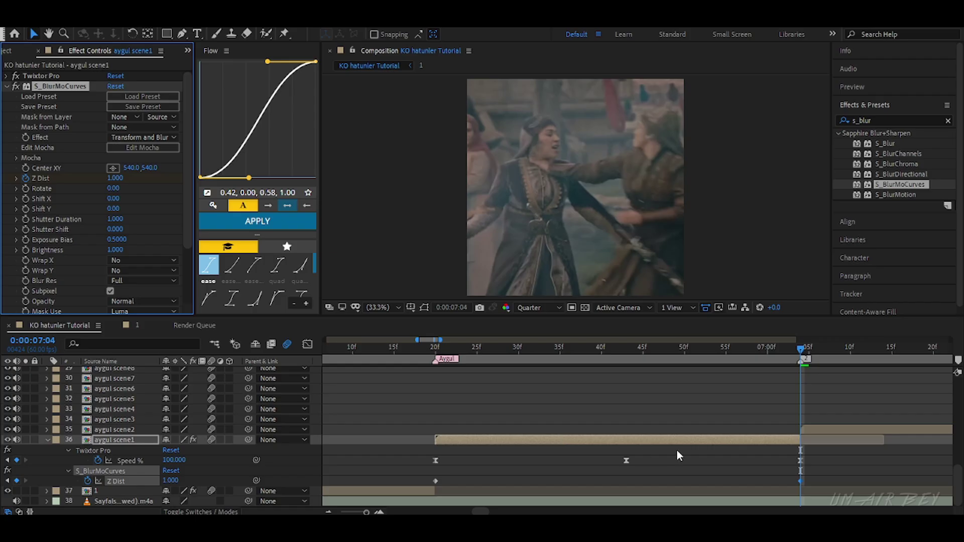
pyautogui.moveTo(817, 476); pyautogui.dragTo(421, 505)
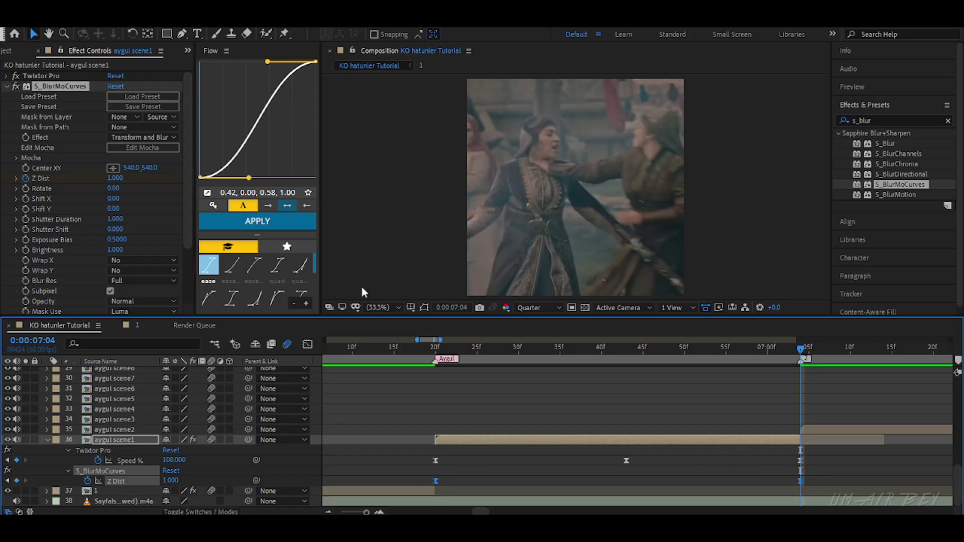
# Step: Reshape the Z Dist graph so it rises steeply at both ends and gently through the middle
pyautogui.click(306, 344)
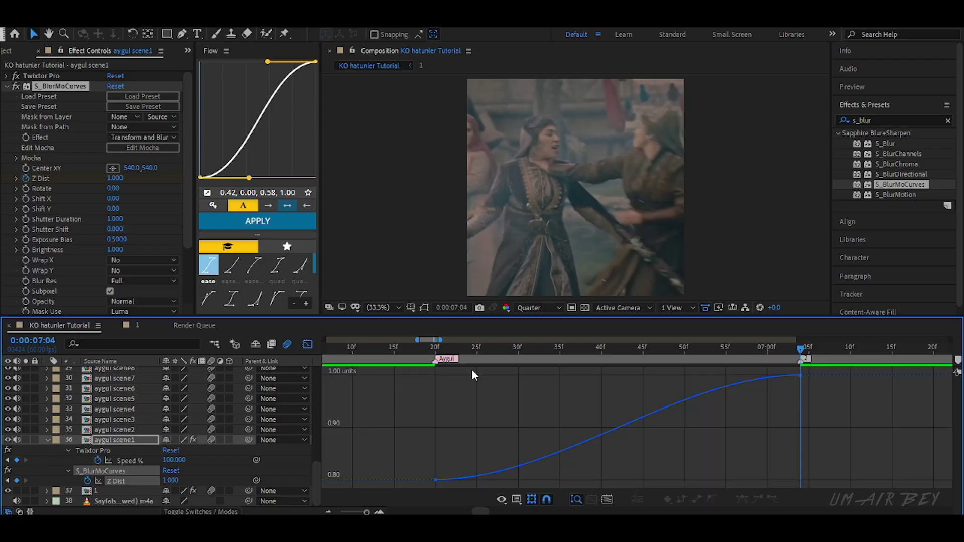
pyautogui.click(550, 456)
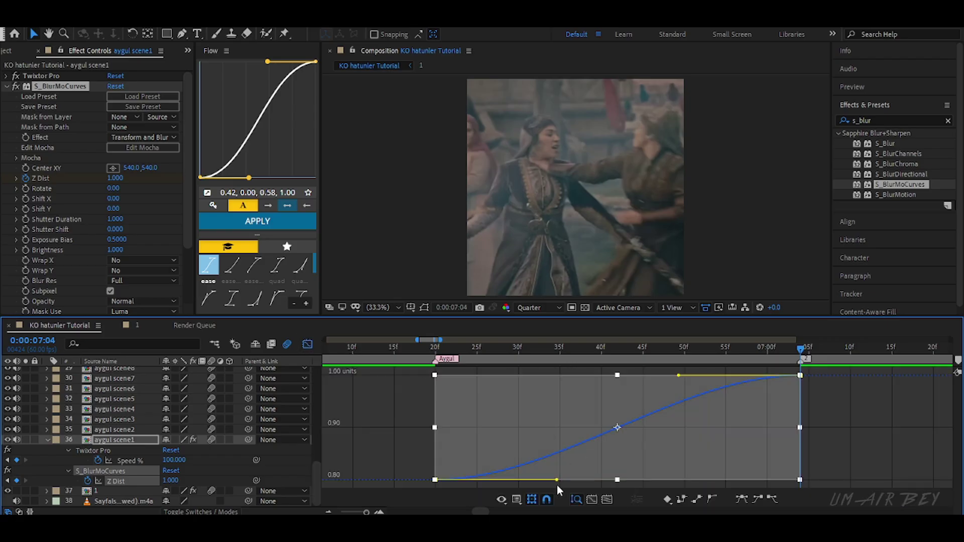
pyautogui.moveTo(557, 480); pyautogui.dragTo(475, 429)
pyautogui.moveTo(682, 376); pyautogui.dragTo(756, 425)
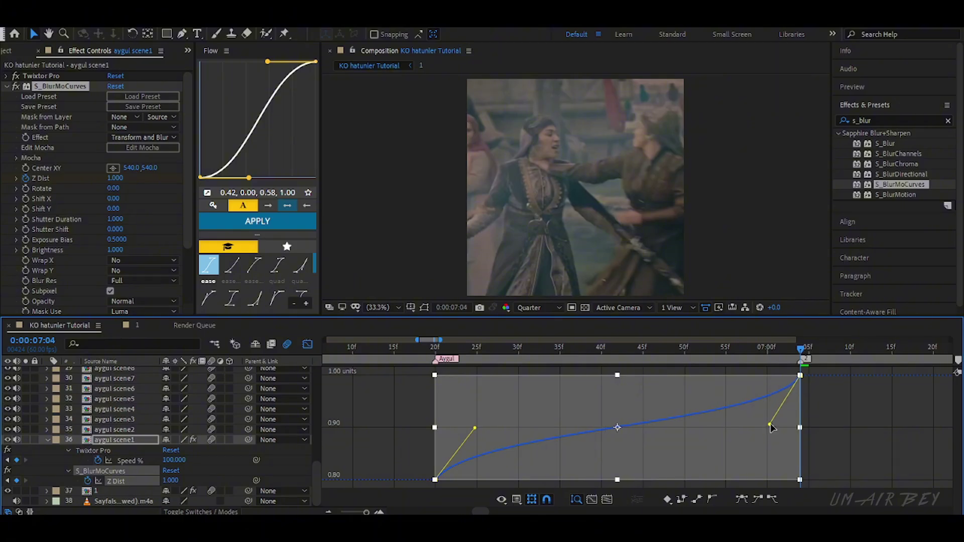
pyautogui.click(306, 344)
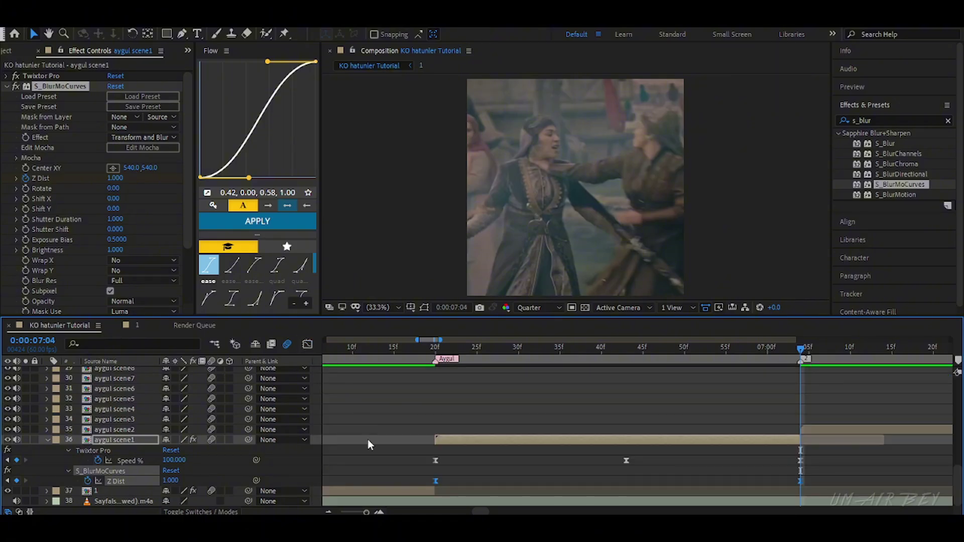
# Step: Play back the blur zoom on aygul scene1 from just before the Aygul marker
pyautogui.press('-')
pyautogui.press('-')
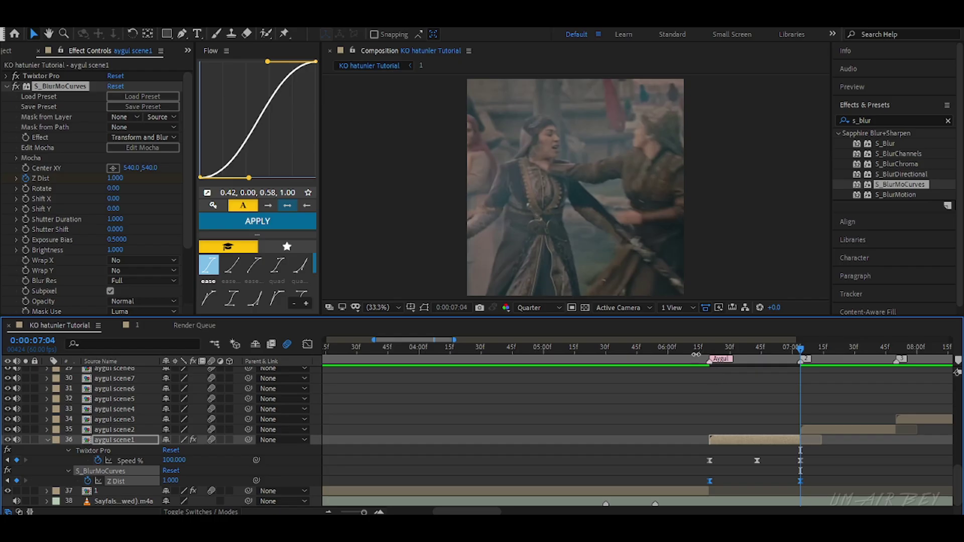
pyautogui.click(691, 351)
pyautogui.press('space')
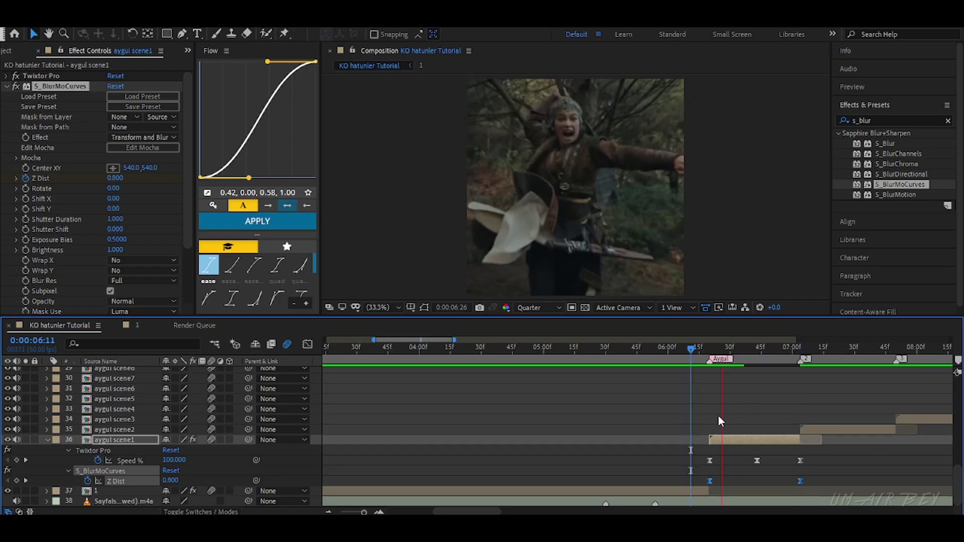
pyautogui.click(699, 349)
pyautogui.press('space')
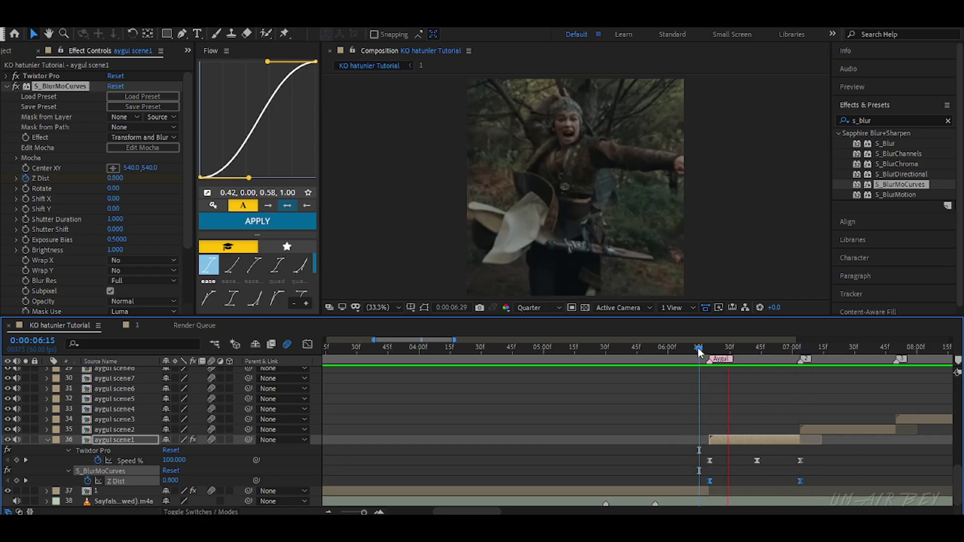
pyautogui.press('space')
# Step: Copy the Twixtor Pro and S_BlurMoCurves effects of aygul scene1 and paste them onto aygul scene2 at marker 2, 0:00:07:04
pyautogui.moveTo(702, 352); pyautogui.dragTo(734, 406)
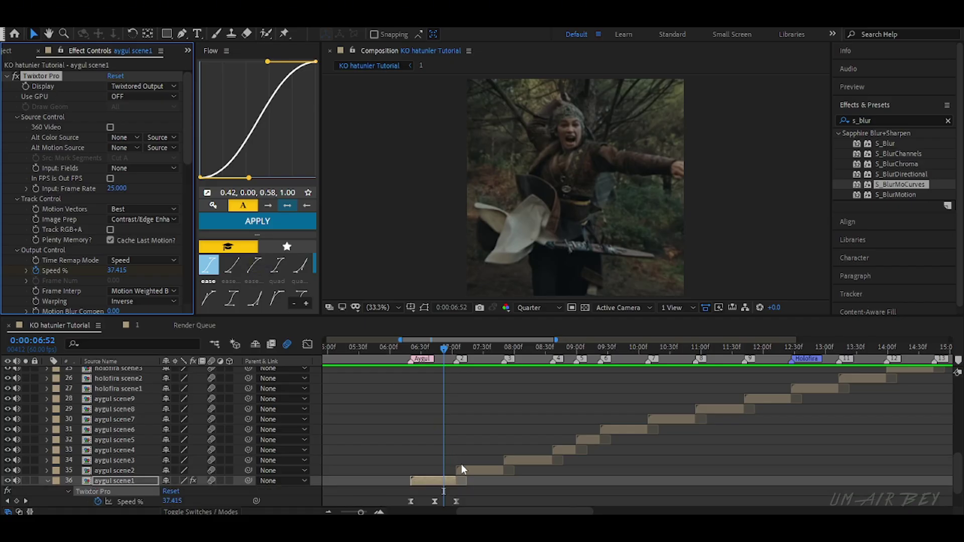
pyautogui.press('u')
pyautogui.click(457, 351)
pyautogui.click(471, 438)
pyautogui.hotkey('ctrl', 'v')
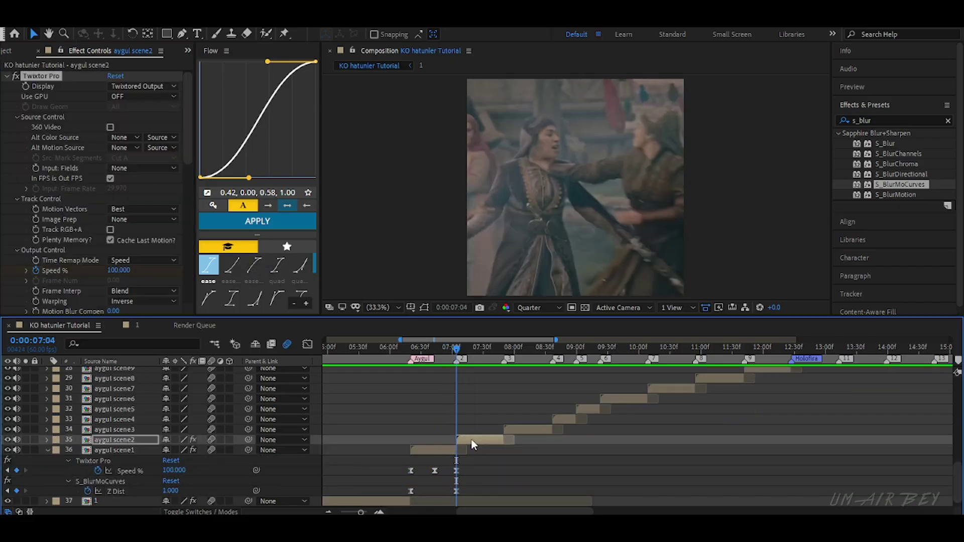
# Step: Configure Twixtor Pro on aygul scene2: In FPS is Out FPS off, frame rate 25, Contrast/Edge Enhance image prep, Motion Weighted Blend interpolation
pyautogui.click(110, 179)
pyautogui.click(117, 188)
pyautogui.write('25')
pyautogui.click(142, 219)
pyautogui.click(142, 243)
pyautogui.click(142, 291)
pyautogui.click(142, 321)
# Step: Align the final Speed % and Z Dist keyframes of aygul scene2 with marker 3, 0:00:07:50
pyautogui.press('u')
pyautogui.doubleClick(380, 511)
pyautogui.click(647, 348)
pyautogui.moveTo(665, 442); pyautogui.dragTo(450, 402)
pyautogui.moveTo(637, 410); pyautogui.dragTo(647, 411)
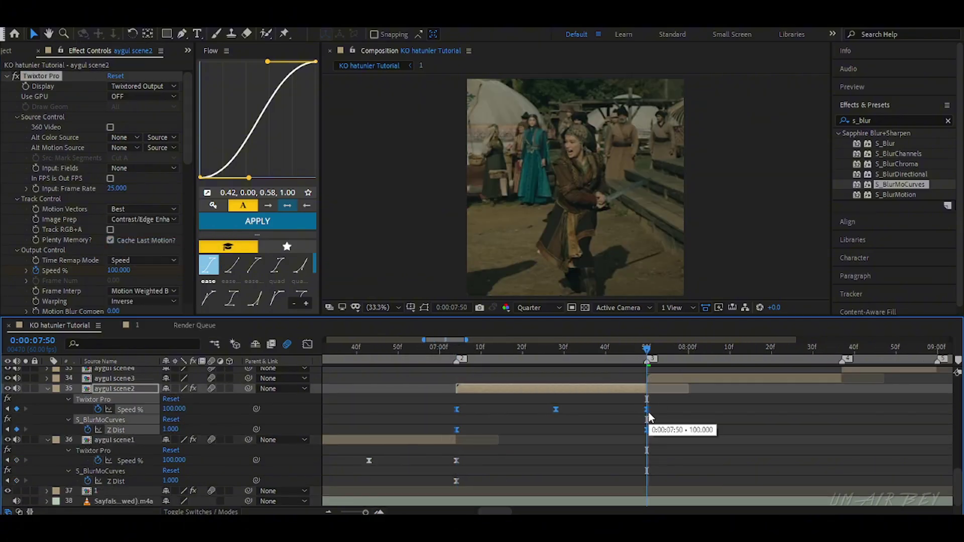
# Step: Paste the two effects with their keyframes onto aygul scene3 at marker 3 and set the Twixtor input frame rate to 25
pyautogui.press('u')
pyautogui.click(452, 440)
pyautogui.press('u')
pyautogui.click(669, 459)
pyautogui.hotkey('ctrl', 'v')
pyautogui.press('u')
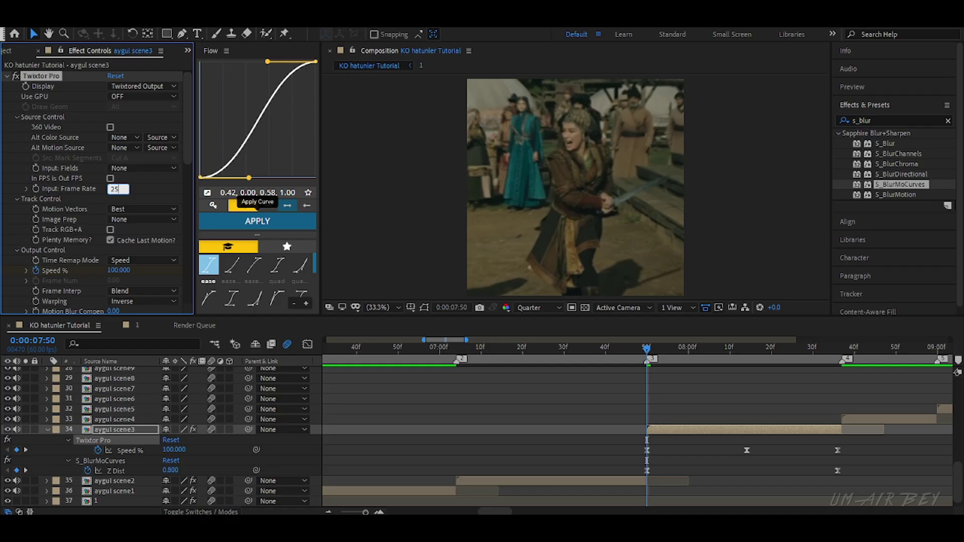
# Step: Set aygul scene3's Twixtor image prep to Contrast/Edge Enhance and align its final keyframes with marker 4, 0:00:08:37
pyautogui.press('k')
pyautogui.press('pagedown')
pyautogui.press('u')
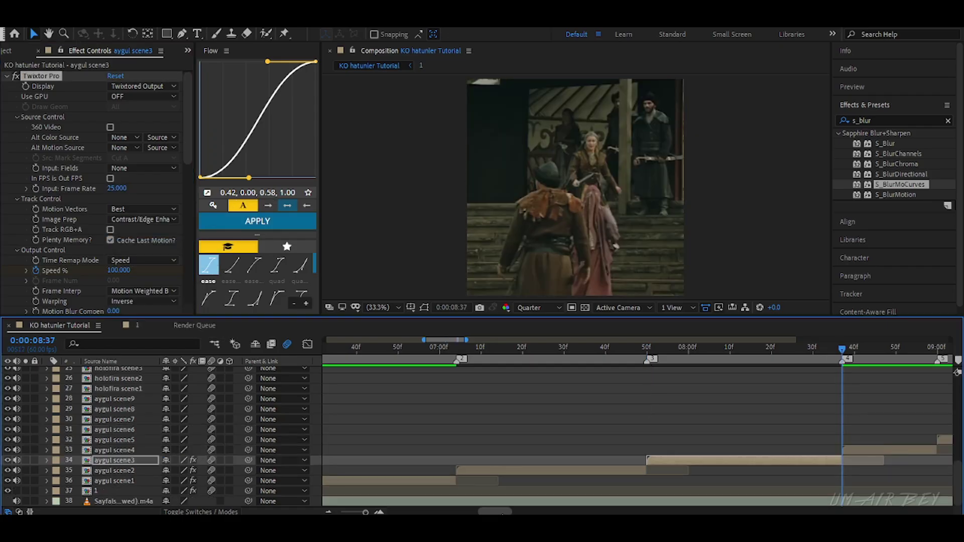
# Step: Paste the configured effects of aygul scene3 onto aygul scene4 at marker 4 and fit the keyframes to marker 5
pyautogui.hscroll(2, 713, 437)
pyautogui.click(562, 347)
pyautogui.click(566, 449)
pyautogui.click(566, 460)
pyautogui.press('k')
pyautogui.click(675, 449)
pyautogui.hotkey('ctrl', 'v')
pyautogui.press('u')
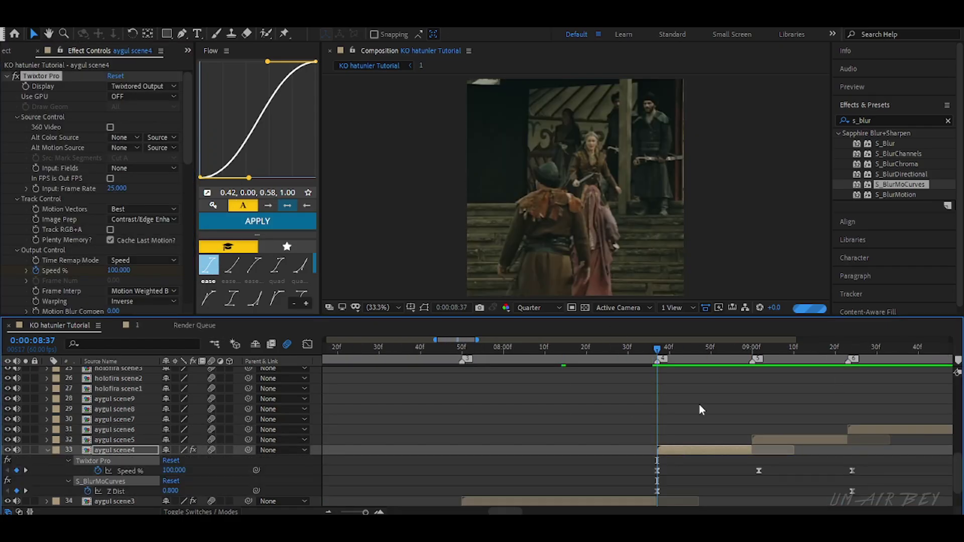
pyautogui.press('k')
pyautogui.moveTo(763, 472); pyautogui.dragTo(753, 472)
pyautogui.press('u')
# Step: Paste the effects onto aygul scene5 at marker 5 and fit the keyframes to marker 6, 0:00:09:23
pyautogui.click(762, 438)
pyautogui.hotkey('ctrl', 'v')
pyautogui.press('u')
pyautogui.press('k')
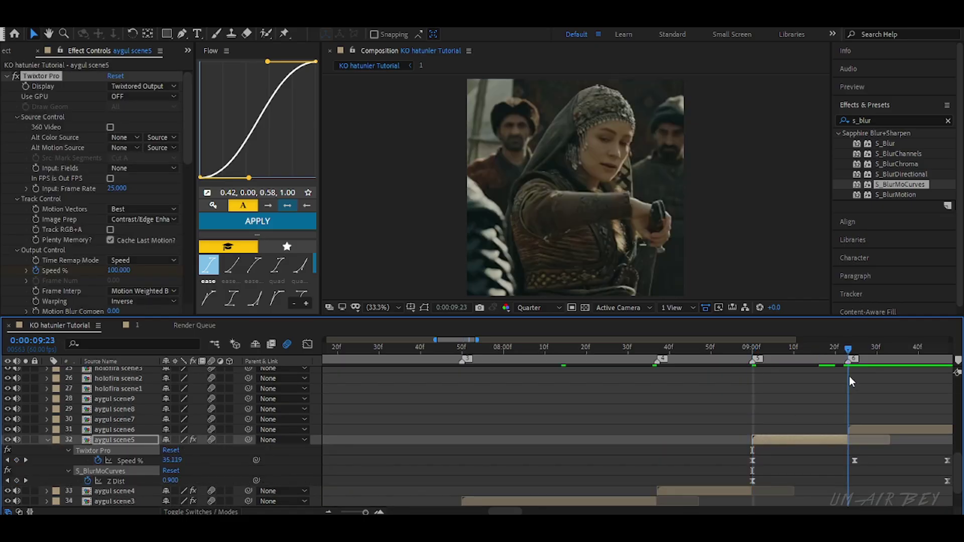
pyautogui.moveTo(796, 444); pyautogui.dragTo(575, 510)
pyautogui.moveTo(762, 458); pyautogui.dragTo(666, 467)
pyautogui.press('u')
# Step: Paste the effects onto aygul scene6 at marker 6 and fit the keyframes to marker 7
pyautogui.click(678, 431)
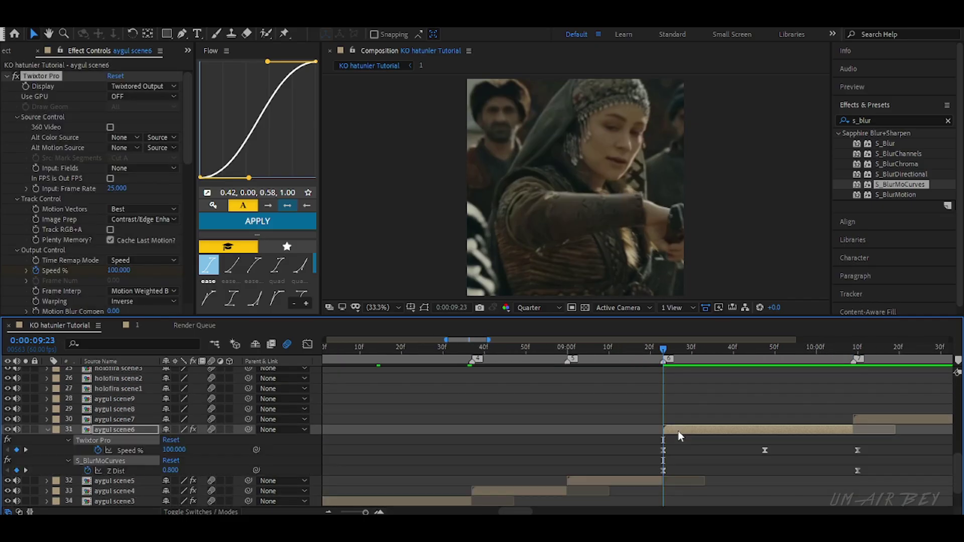
pyautogui.press('k')
pyautogui.hotkey('ctrl', 'v')
pyautogui.press('u')
# Step: Paste the effects onto aygul scene7 at marker 7 and fit the final keyframes to marker 8, 0:00:10:55
pyautogui.hscroll(5, 851, 453)
pyautogui.click(523, 422)
pyautogui.hotkey('ctrl', 'v')
pyautogui.press('u')
pyautogui.press('8')
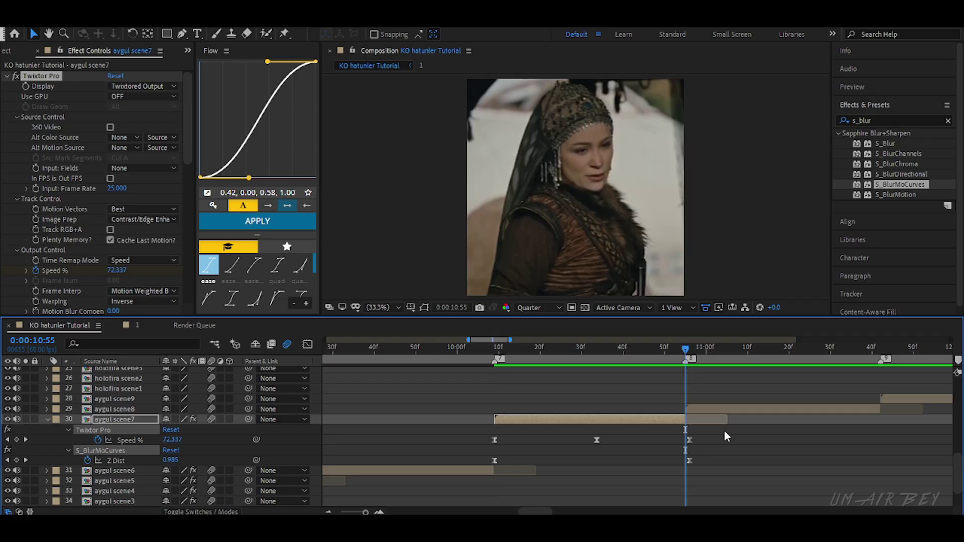
pyautogui.scroll(-2, 724, 429)
pyautogui.moveTo(692, 403); pyautogui.dragTo(686, 402)
pyautogui.press('u')
# Step: Paste the effects onto aygul scene8 at marker 8, with its keyframes ending at marker 9, 0:00:11:42
pyautogui.click(695, 407)
pyautogui.hotkey('ctrl', 'v')
pyautogui.press('u')
pyautogui.click(881, 348)
pyautogui.press('u')
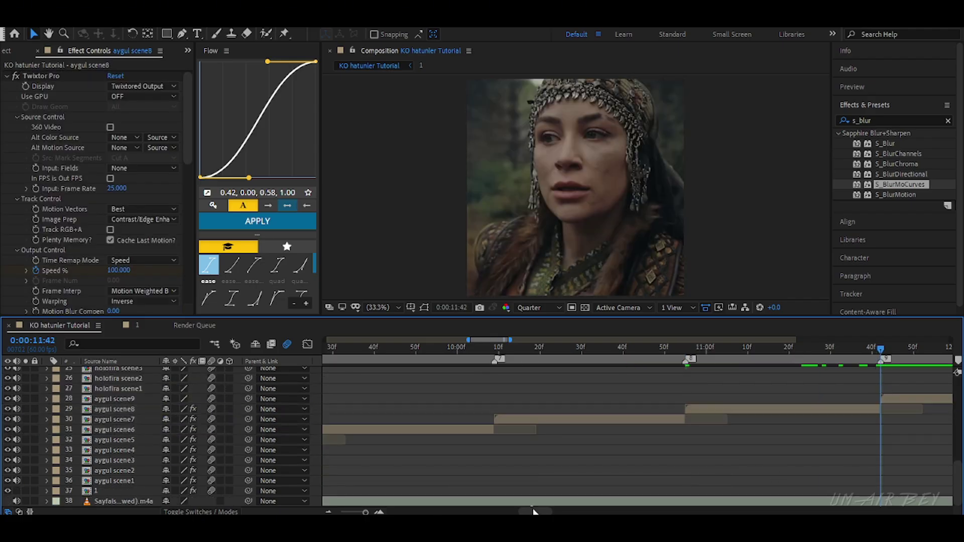
# Step: Paste the effects onto aygul scene9 at marker 9 and fit the final keyframes to the Holofira marker, 0:00:12:27
pyautogui.moveTo(533, 511); pyautogui.dragTo(565, 511)
pyautogui.click(406, 400)
pyautogui.hotkey('ctrl', 'v')
pyautogui.press('u')
pyautogui.click(533, 348)
pyautogui.moveTo(552, 405); pyautogui.dragTo(534, 420)
pyautogui.press('u')
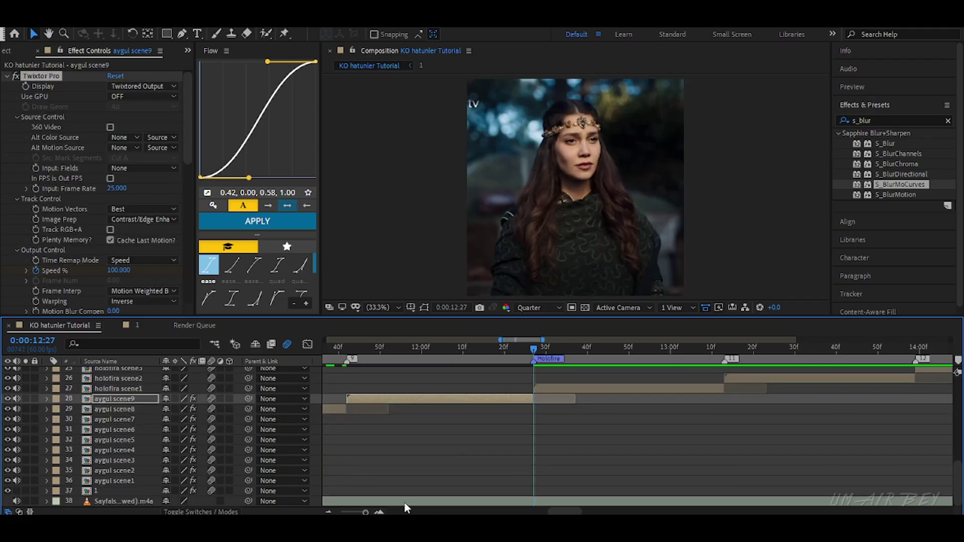
# Step: Play back the sequence of retimed aygul scenes
pyautogui.moveTo(365, 512); pyautogui.dragTo(342, 512)
pyautogui.click(418, 349)
pyautogui.press('space')
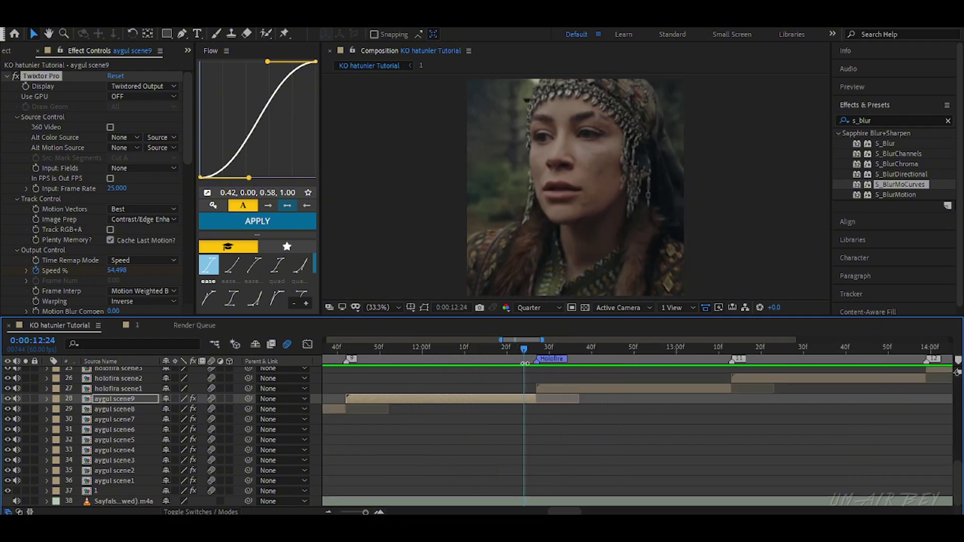
# Step: Paste the effects onto holofira scene1 at the Holofira marker and fit the final keyframes to marker 11, 0:00:13:13
pyautogui.click(553, 388)
pyautogui.press('u')
pyautogui.click(732, 352)
pyautogui.moveTo(753, 402); pyautogui.dragTo(703, 435)
pyautogui.press('u')
# Step: Paste the effects onto holofira scene2 at marker 11 and fit its keyframes to marker 12
pyautogui.click(742, 380)
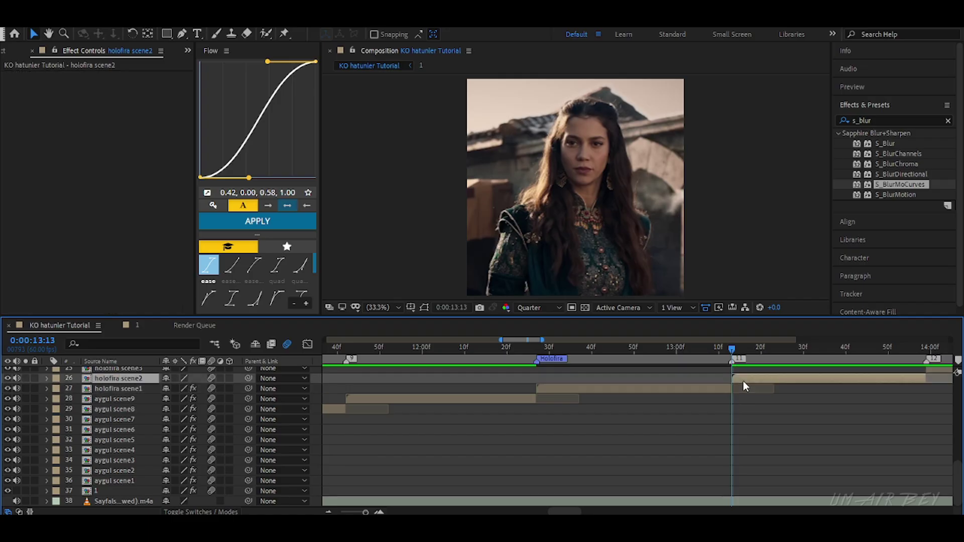
pyautogui.hotkey('ctrl', 'v')
pyautogui.hscroll(3, 743, 381)
pyautogui.press('u')
pyautogui.click(601, 354)
pyautogui.moveTo(604, 356); pyautogui.dragTo(605, 357)
pyautogui.press('u')
# Step: Paste the effects onto holofira scene3 and the remaining scenes through bala scene10, fitting each scene's final keyframes to its end marker
pyautogui.click(615, 400)
pyautogui.hotkey('ctrl', 'v')
pyautogui.press('u')
pyautogui.moveTo(723, 354); pyautogui.dragTo(799, 363)
pyautogui.moveTo(814, 407); pyautogui.dragTo(608, 472)
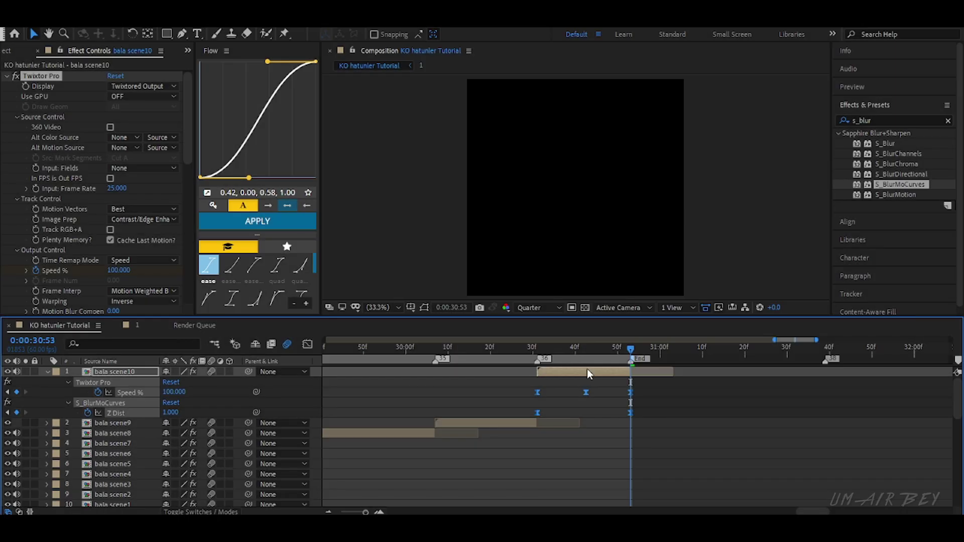
pyautogui.press('u')
# Step: Play through the whole edit and save the project
pyautogui.click(554, 347)
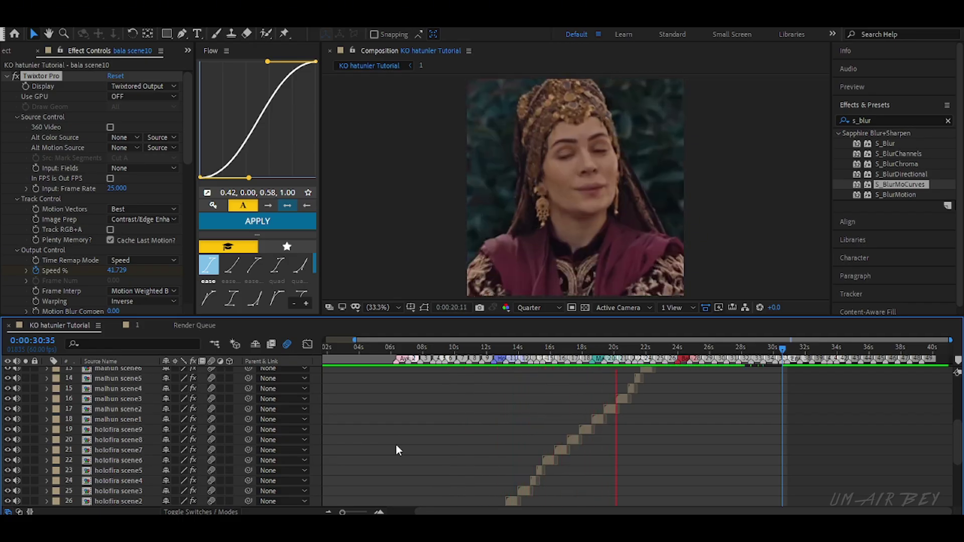
pyautogui.hotkey('ctrl', 's')
pyautogui.moveTo(449, 352); pyautogui.dragTo(505, 395)
# Step: Open the holofira scene1 pre-composition and preview its clip from the start at the Holofira marker
pyautogui.scroll(-1, 505, 394)
pyautogui.scroll(-2, 505, 394)
pyautogui.doubleClick(503, 418)
pyautogui.moveTo(557, 352); pyautogui.dragTo(299, 405)
pyautogui.press('space')
pyautogui.press('space')
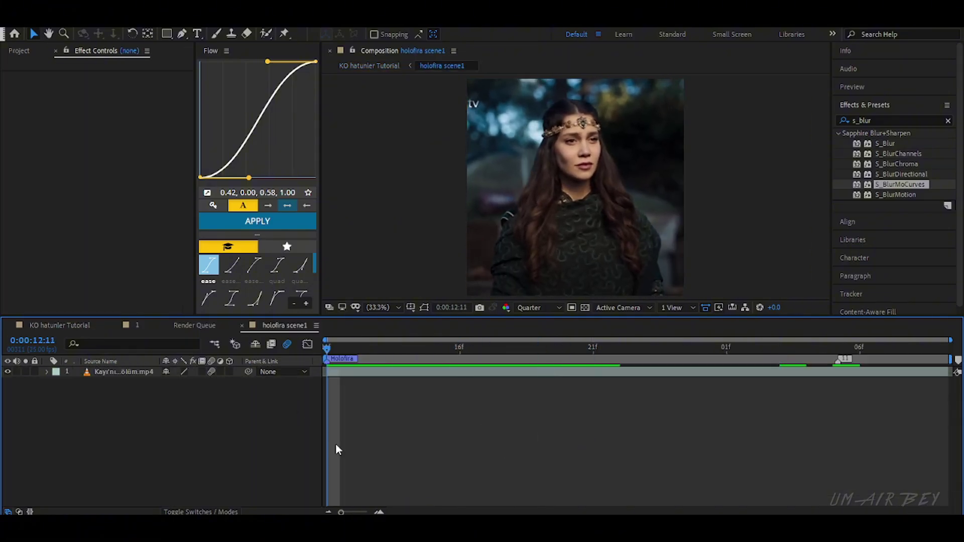
# Step: Clear the effects search and open the Content-Aware Fill settings
pyautogui.click(947, 120)
pyautogui.scroll(-2, 902, 211)
pyautogui.scroll(2, 925, 134)
pyautogui.click(924, 105)
pyautogui.click(910, 211)
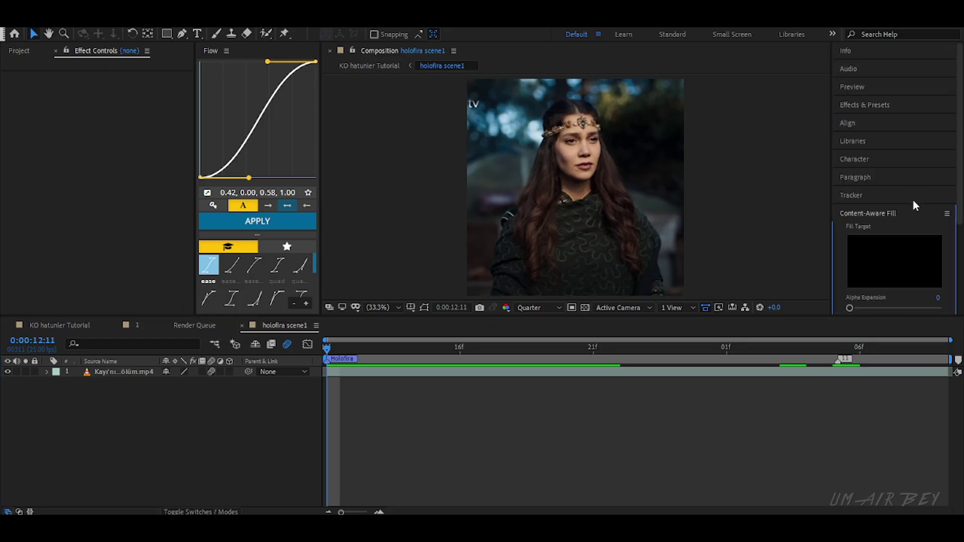
# Step: Select the Pen tool for masking the channel logo in the holofira scene1 clip
pyautogui.scroll(-3, 925, 183)
pyautogui.click(181, 33)
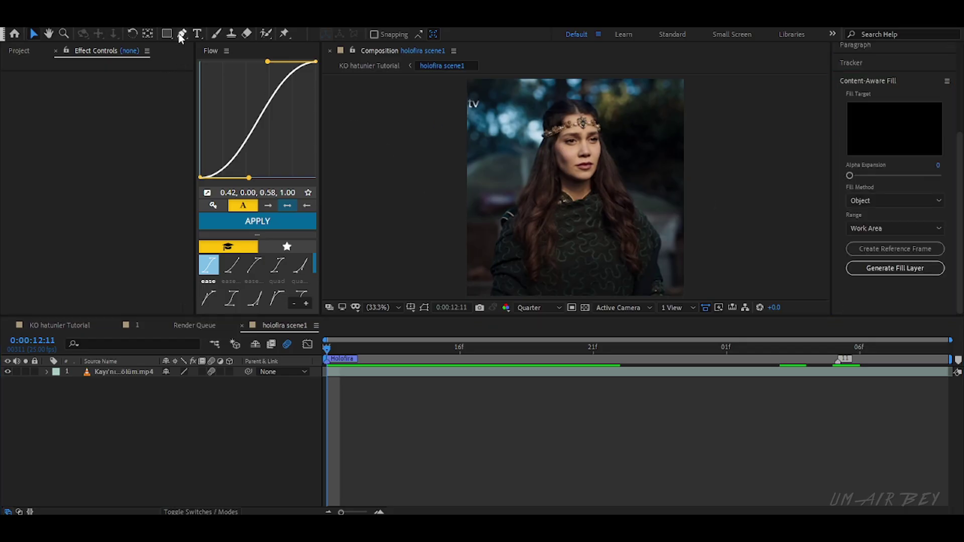
pyautogui.click(494, 111)
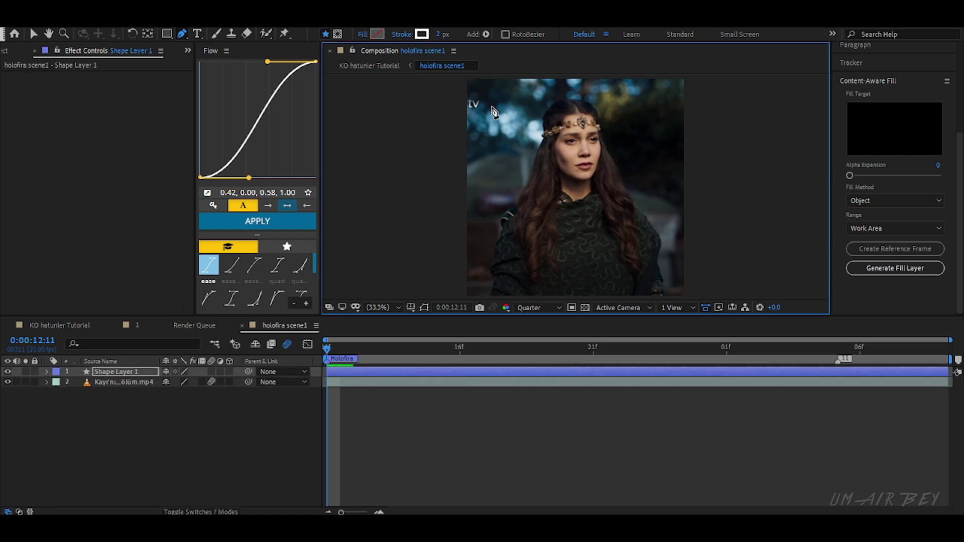
pyautogui.click(408, 371)
pyautogui.press('Delete')
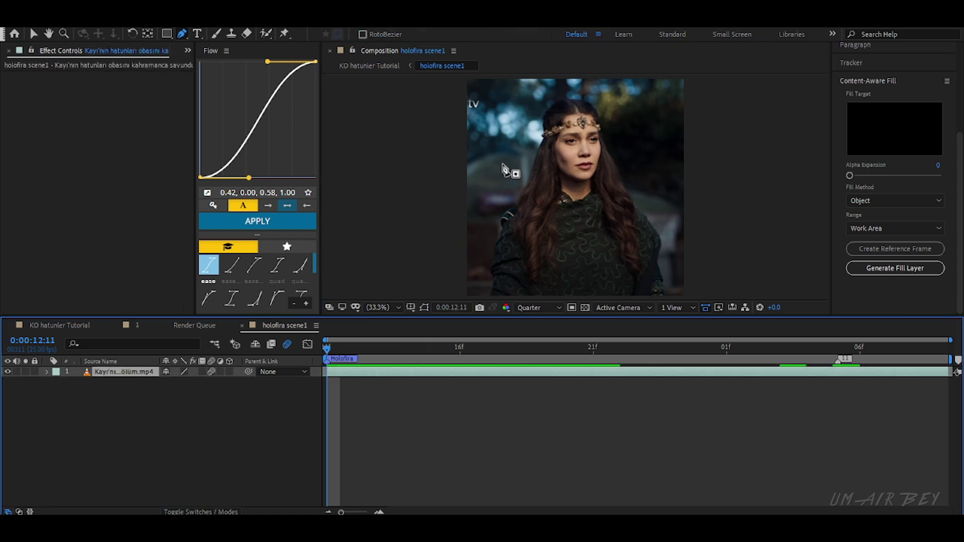
# Step: Draw a four-point mask around the tv logo on the holofira scene1 clip and set its mode to Subtract
pyautogui.click(495, 93)
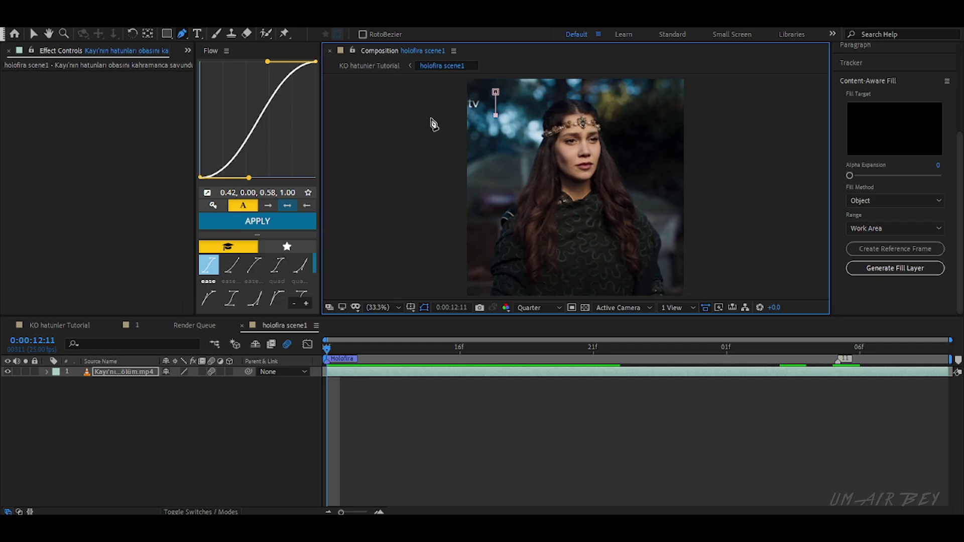
pyautogui.click(496, 92)
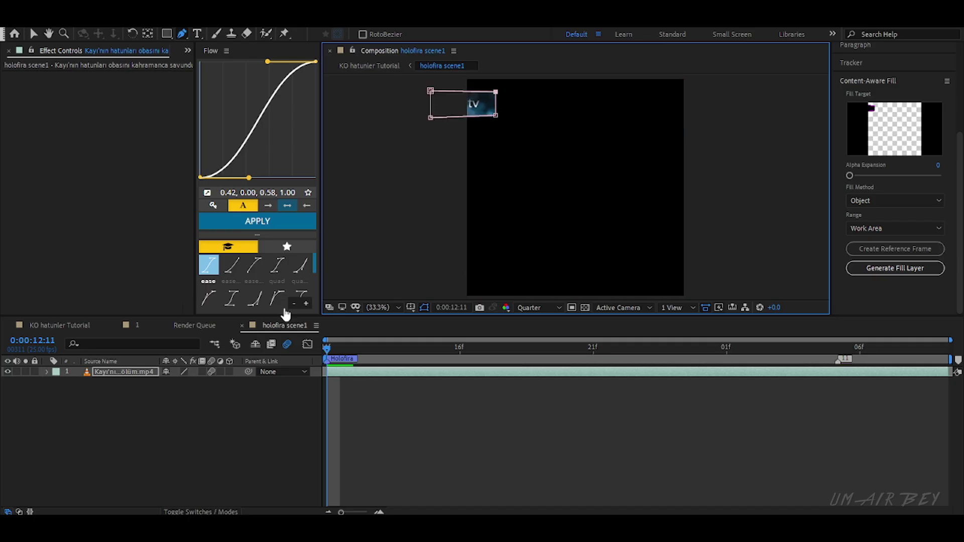
pyautogui.click(172, 384)
pyautogui.click(191, 422)
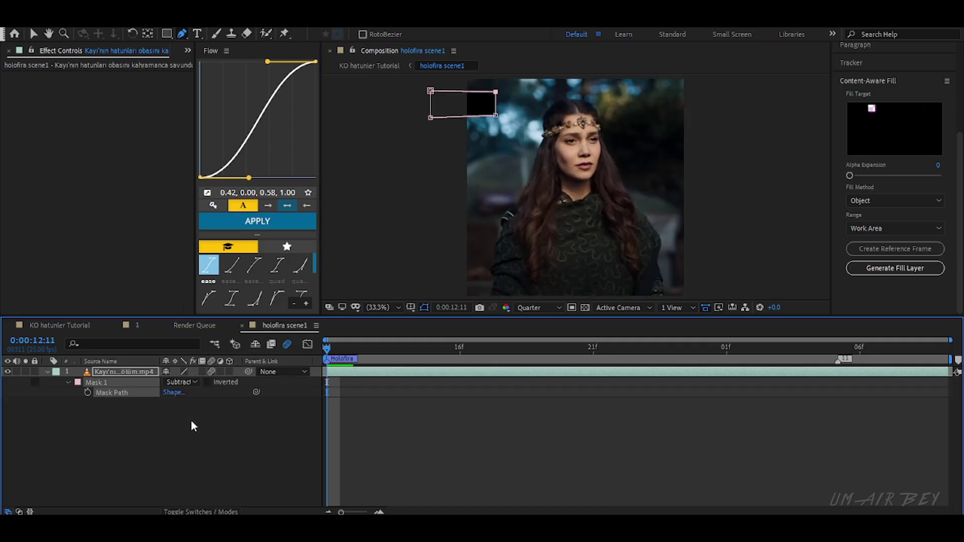
pyautogui.click(67, 383)
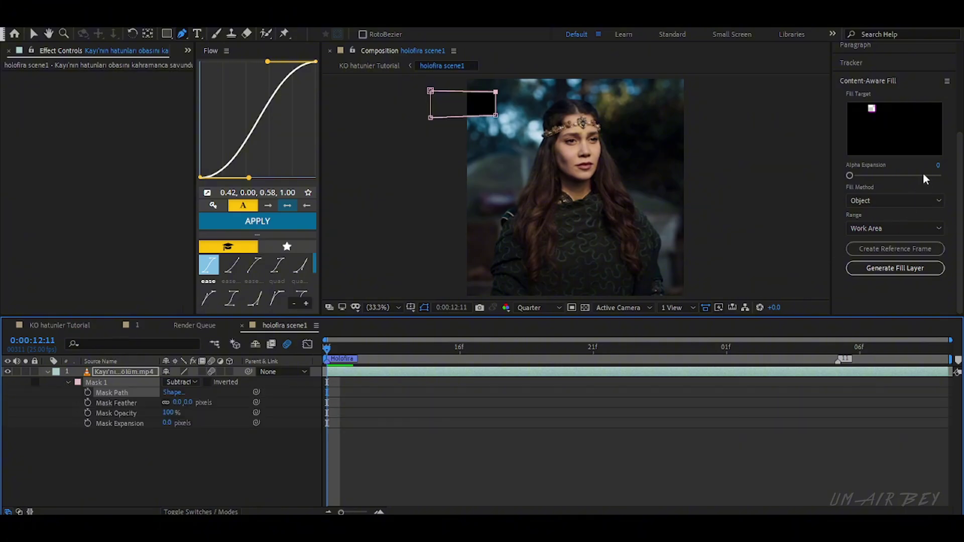
# Step: Generate a Content-Aware Fill layer for the masked logo using the Object fill method and the Work Area range
pyautogui.click(893, 226)
pyautogui.click(891, 255)
pyautogui.click(893, 201)
pyautogui.click(885, 215)
pyautogui.click(884, 267)
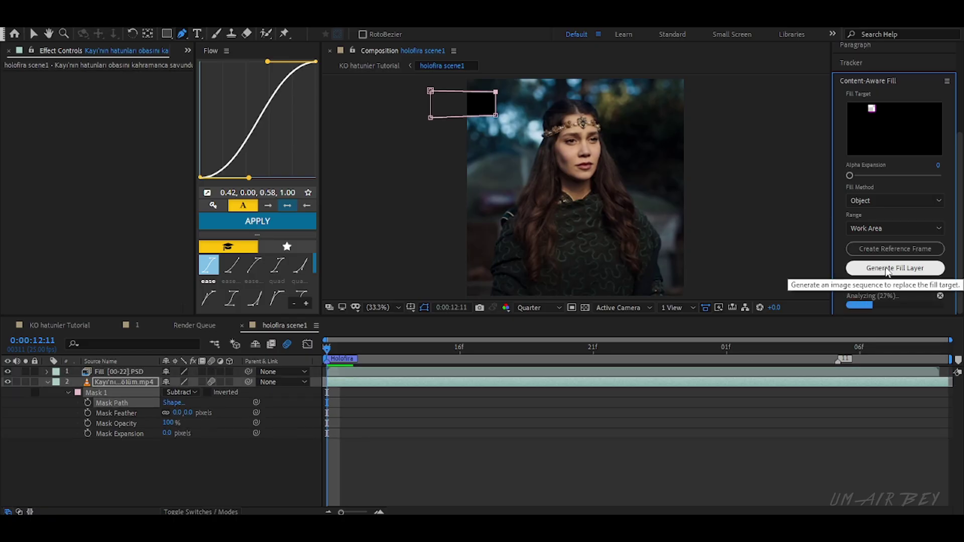
# Step: Set the logo mask's expansion to -26 pixels and collapse the clip's mask properties
pyautogui.click(167, 434)
pyautogui.write('-26')
pyautogui.press('Return')
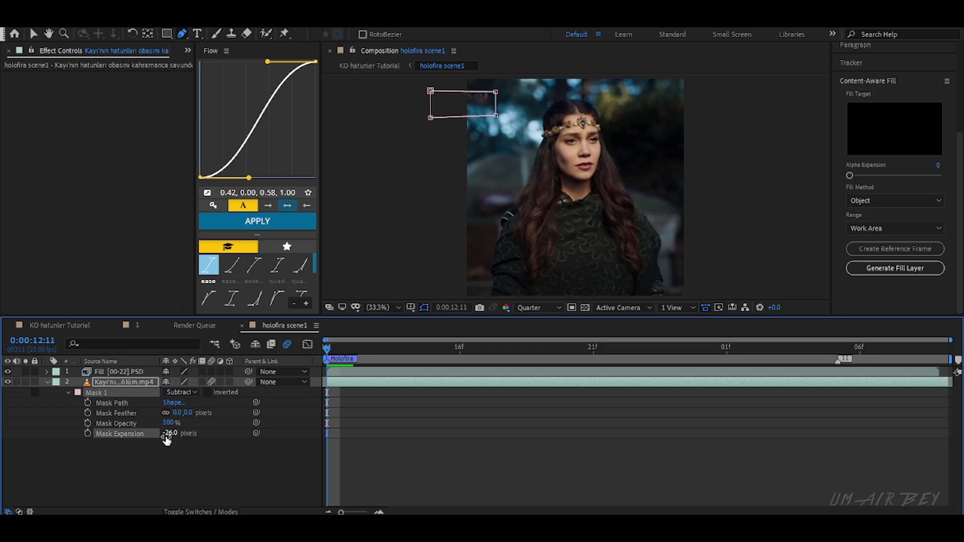
pyautogui.press('p')
pyautogui.press('p')
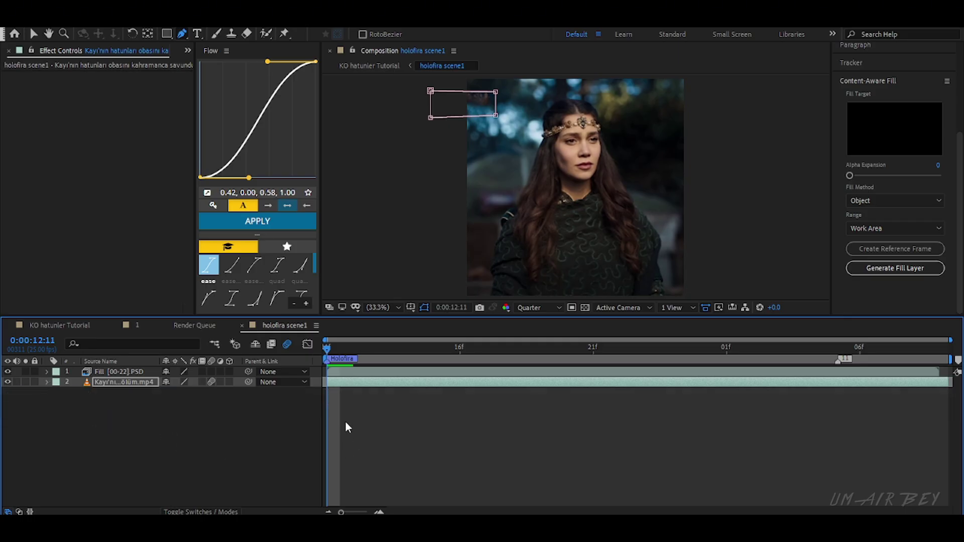
# Step: Preview the filled logo area through the holofira scene1 clip and return to its first frame
pyautogui.click(345, 422)
pyautogui.press('space')
pyautogui.press('space')
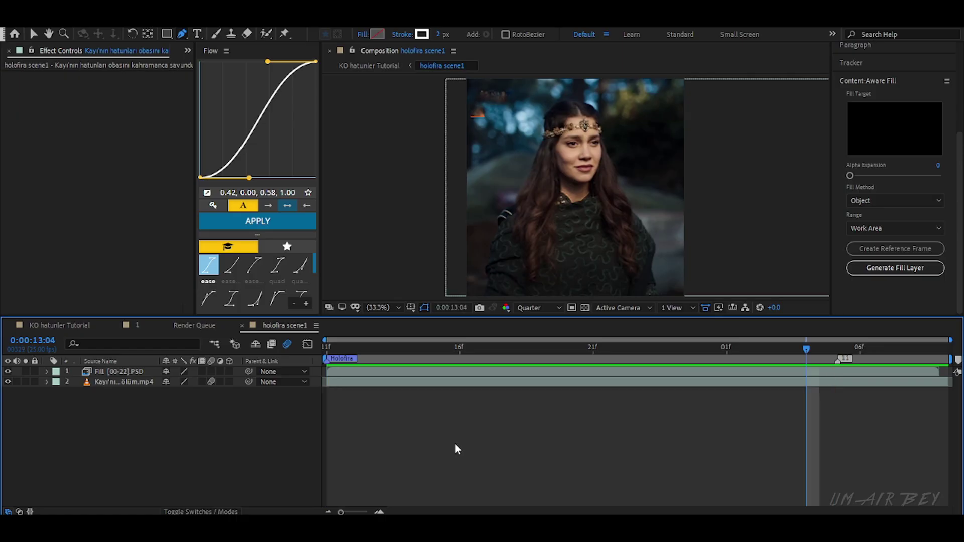
pyautogui.moveTo(392, 350); pyautogui.dragTo(664, 378)
pyautogui.press('space')
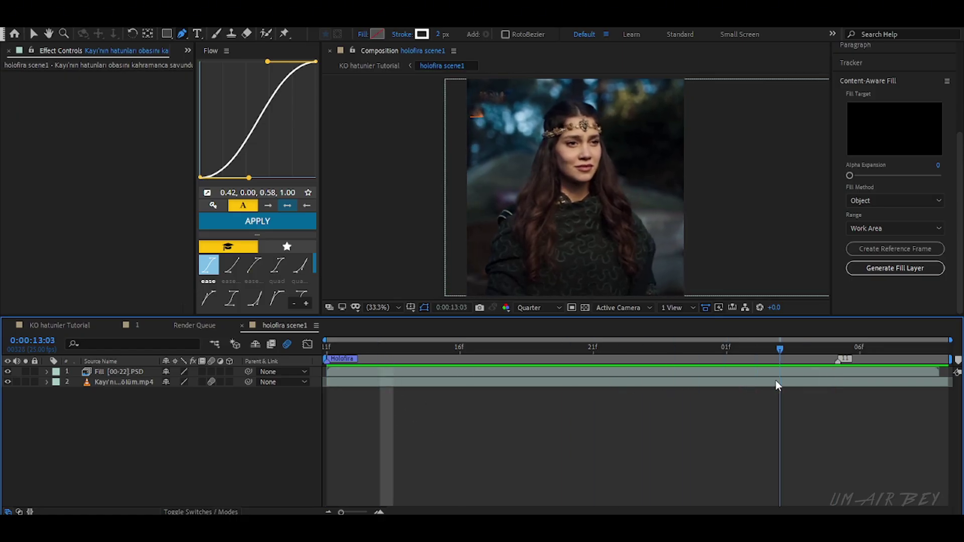
pyautogui.moveTo(282, 382); pyautogui.dragTo(126, 354)
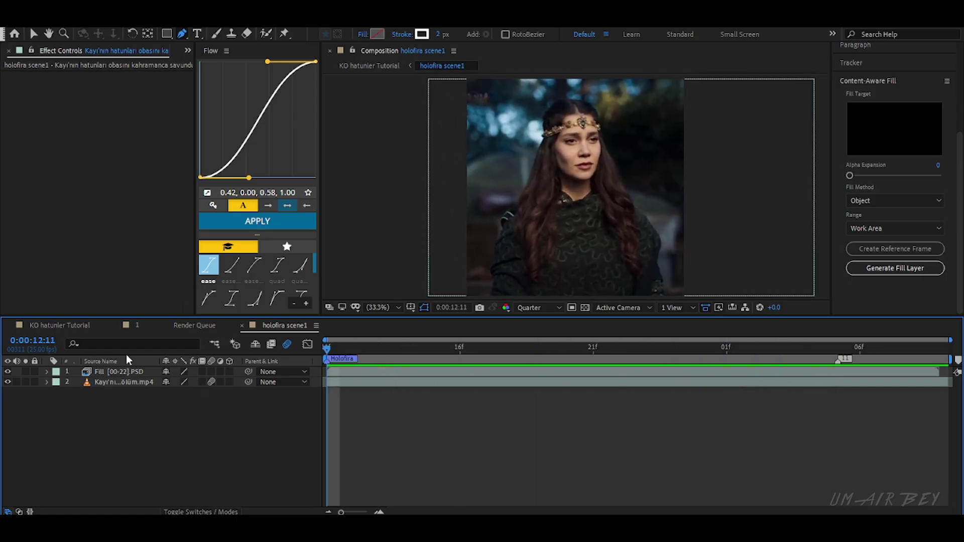
# Step: Return to the KO hatunler Tutorial composition and play the edit through to holofira scene6
pyautogui.click(164, 325)
pyautogui.click(98, 326)
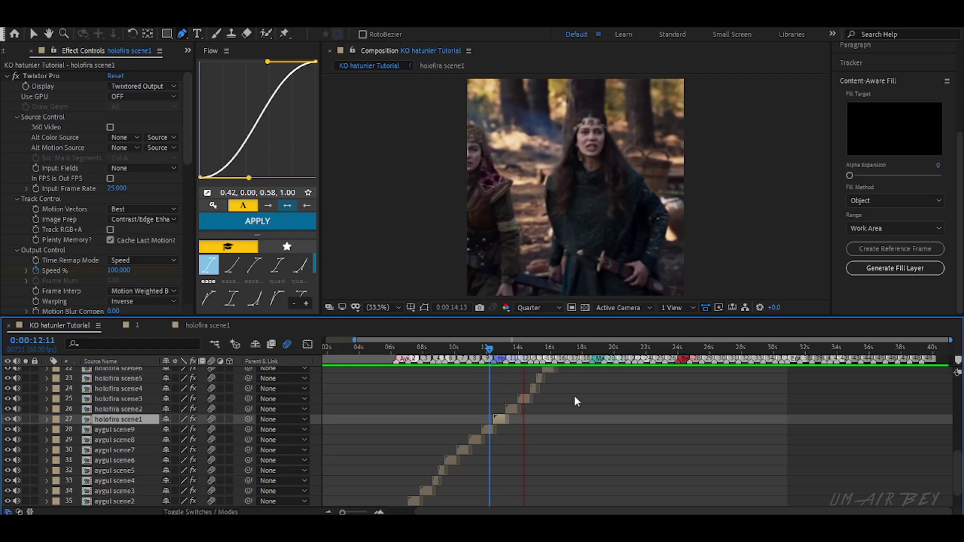
pyautogui.press('space')
pyautogui.moveTo(551, 348); pyautogui.dragTo(547, 349)
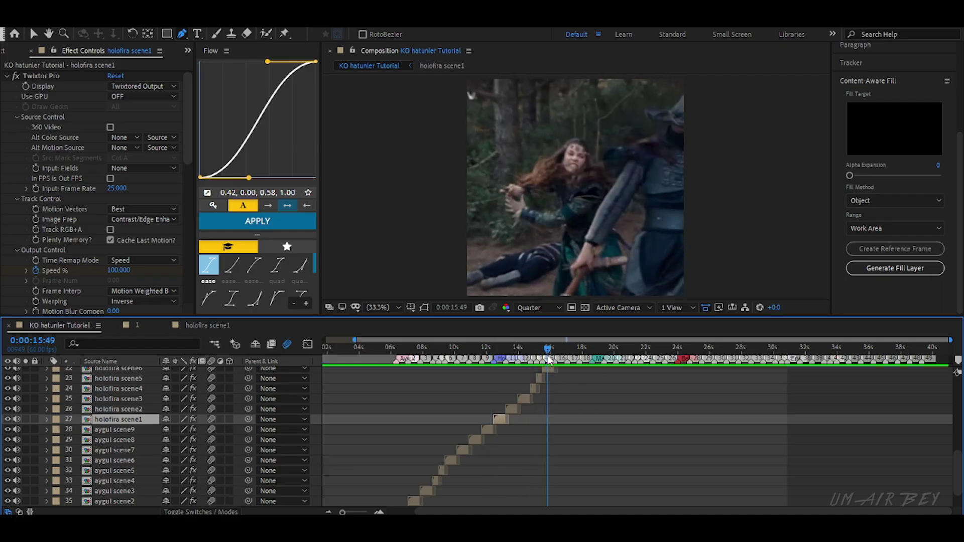
# Step: Open the holofira scene6 pre-composition and draw a closed four-point mask around the clip's channel logo
pyautogui.doubleClick(548, 370)
pyautogui.click(151, 372)
pyautogui.click(506, 91)
pyautogui.click(505, 126)
pyautogui.click(447, 127)
pyautogui.click(449, 89)
pyautogui.click(506, 91)
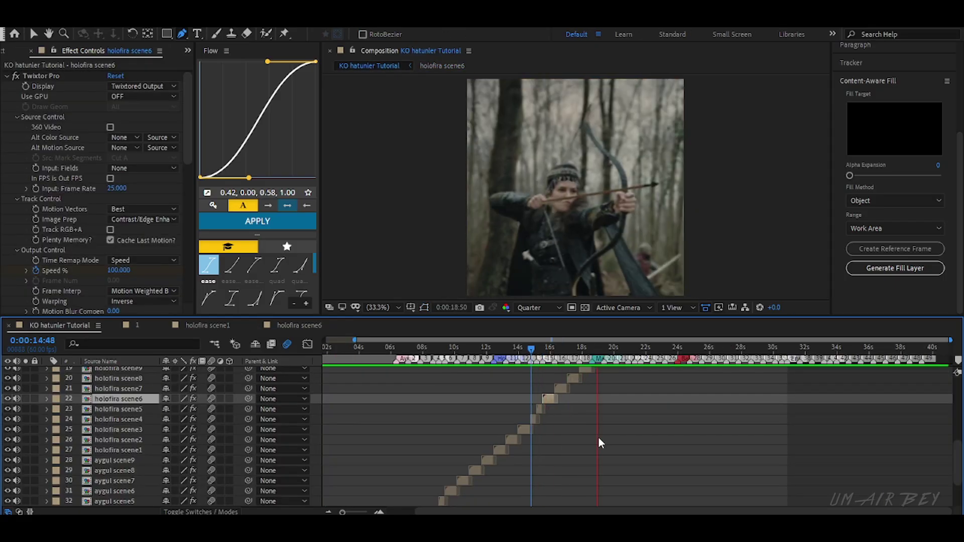
# Step: Mask the tv logo in the malhun scene8 clip and generate a Content-Aware Fill layer to replace it
pyautogui.doubleClick(636, 439)
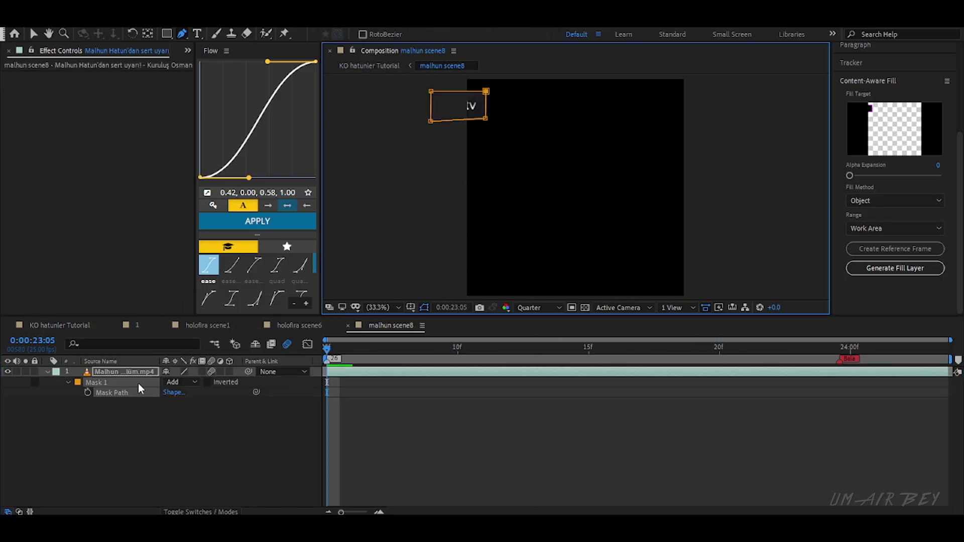
pyautogui.click(896, 268)
pyautogui.click(173, 432)
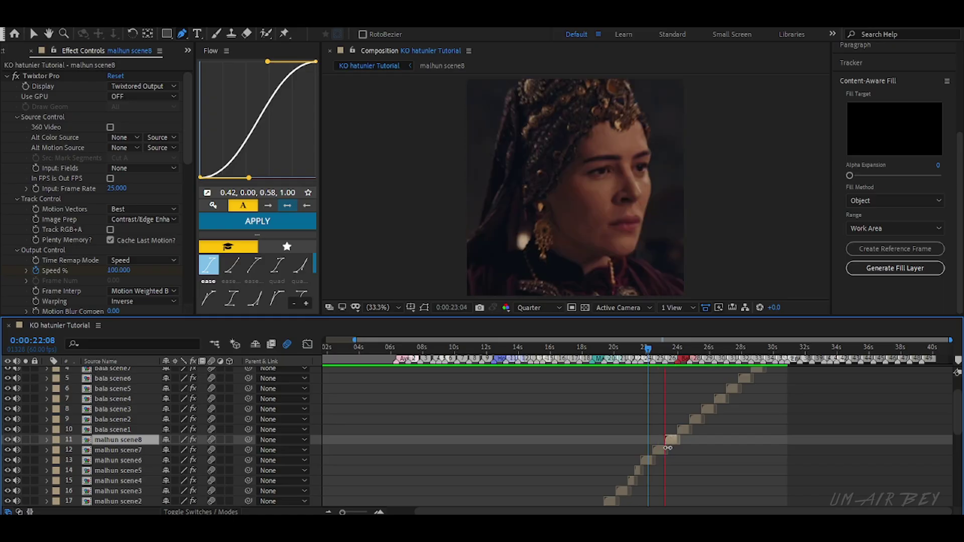
# Step: Mask the atv logo in the bala scene6 clip and generate a Content-Aware Fill layer over it
pyautogui.doubleClick(750, 440)
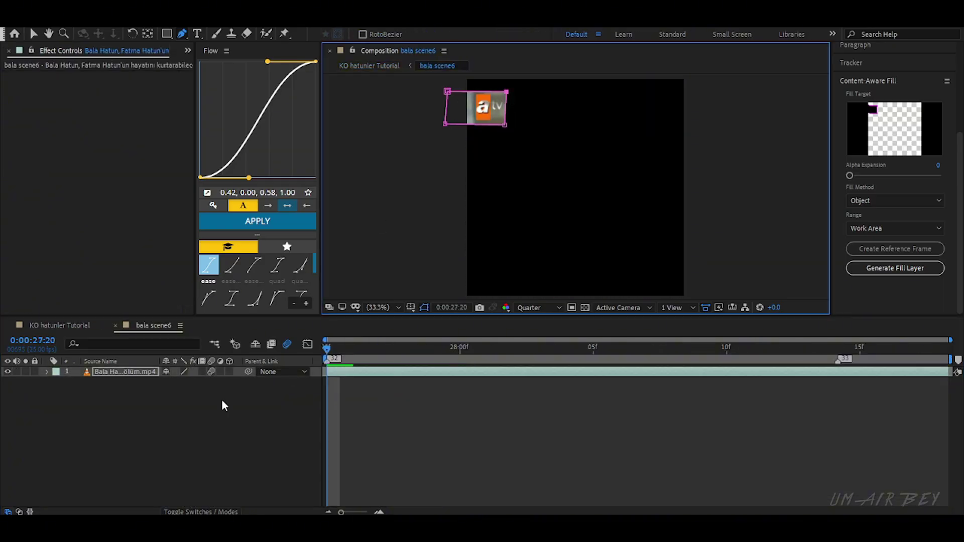
pyautogui.click(895, 268)
pyautogui.click(180, 458)
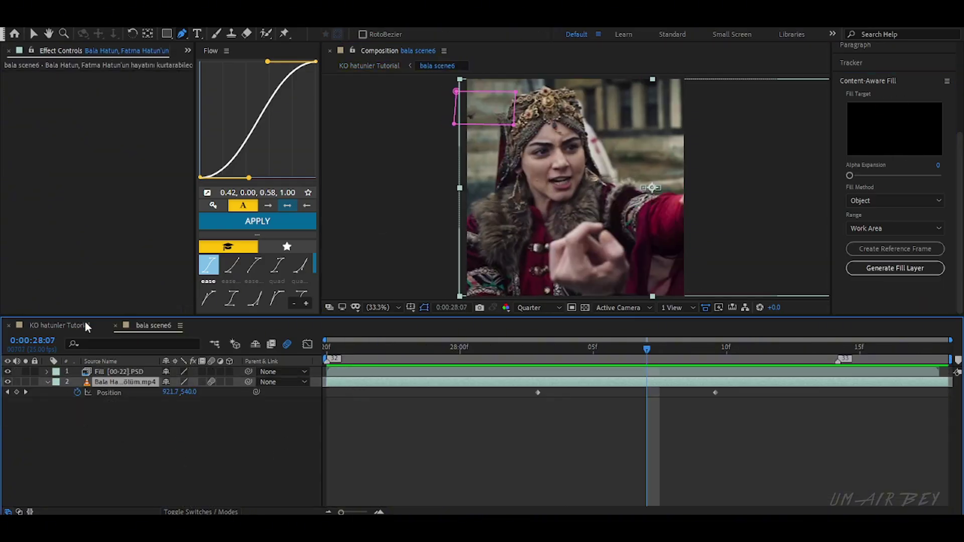
# Step: Return to the KO hatunler Tutorial composition, select aygul scene8 and place the current time at its start marker, 0:00:10:55
pyautogui.click(83, 327)
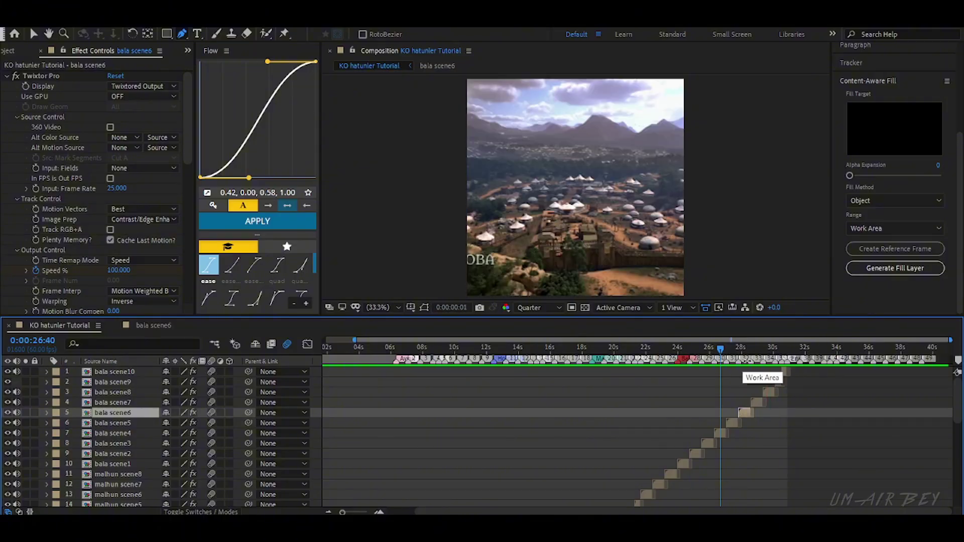
pyautogui.moveTo(746, 351); pyautogui.dragTo(764, 381)
pyautogui.click(389, 351)
pyautogui.click(481, 351)
pyautogui.moveTo(482, 354); pyautogui.dragTo(486, 354)
pyautogui.scroll(-7, 473, 387)
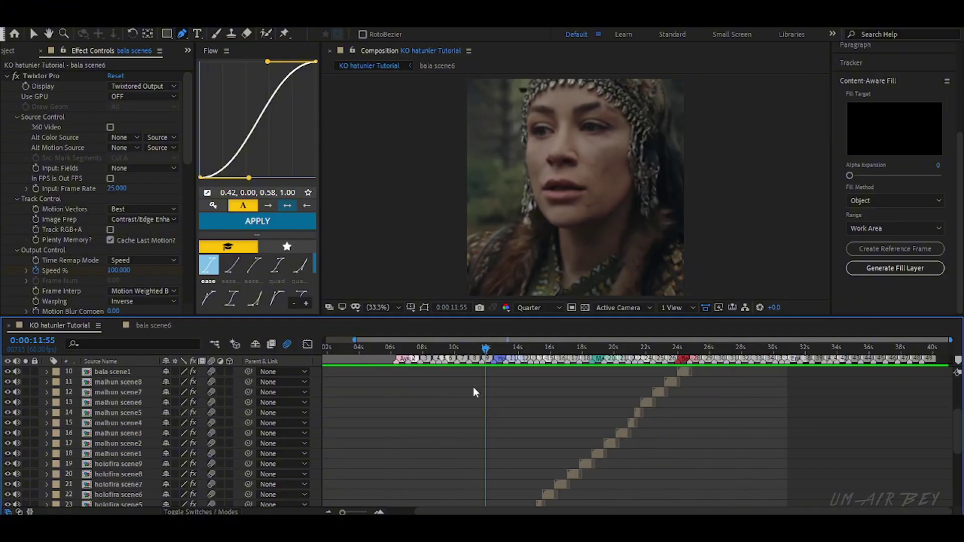
pyautogui.press('=')
pyautogui.press('=')
pyautogui.press('=')
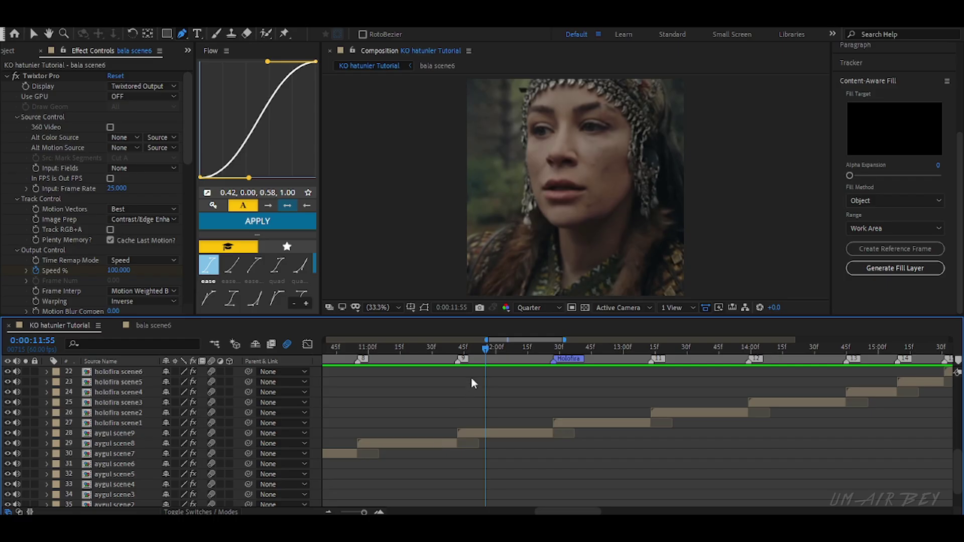
pyautogui.moveTo(481, 353); pyautogui.dragTo(368, 404)
pyautogui.click(368, 437)
pyautogui.moveTo(373, 351); pyautogui.dragTo(360, 371)
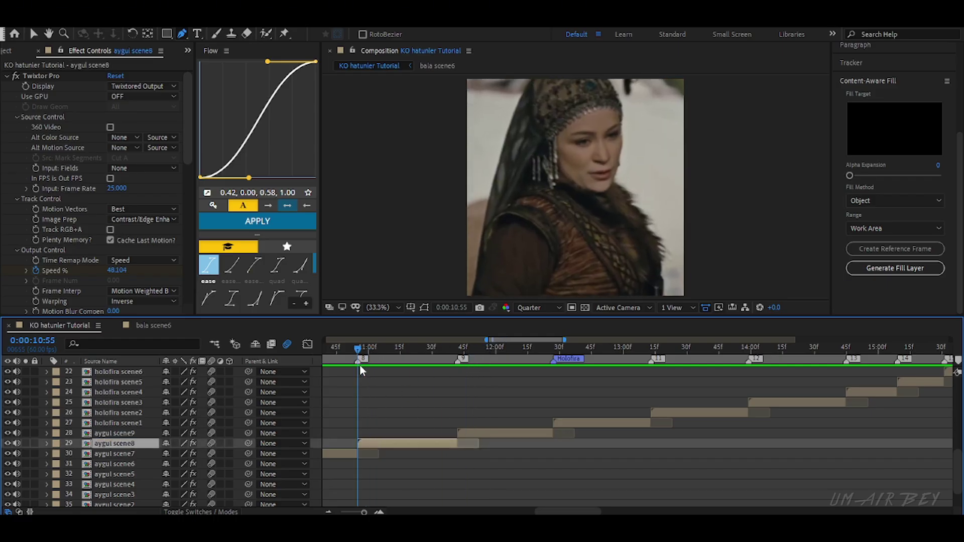
# Step: Add a Shift X keyframe of 0 in S_BlurMoCurves at the start of aygul scene8
pyautogui.click(7, 76)
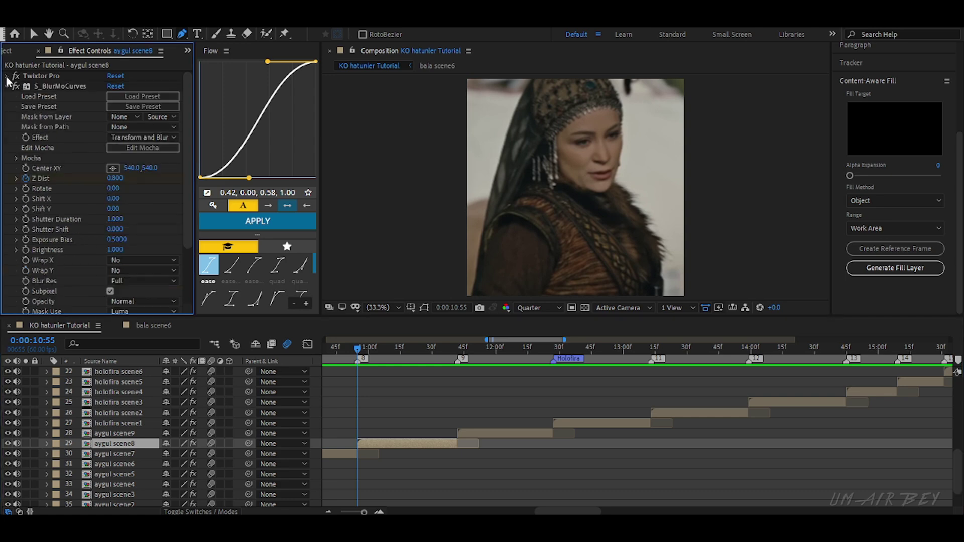
pyautogui.click(25, 200)
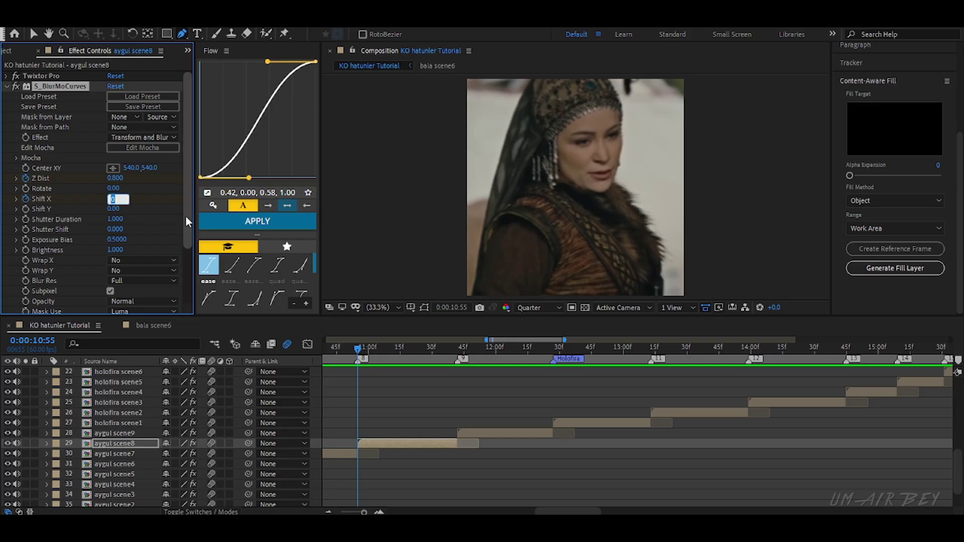
pyautogui.click(149, 202)
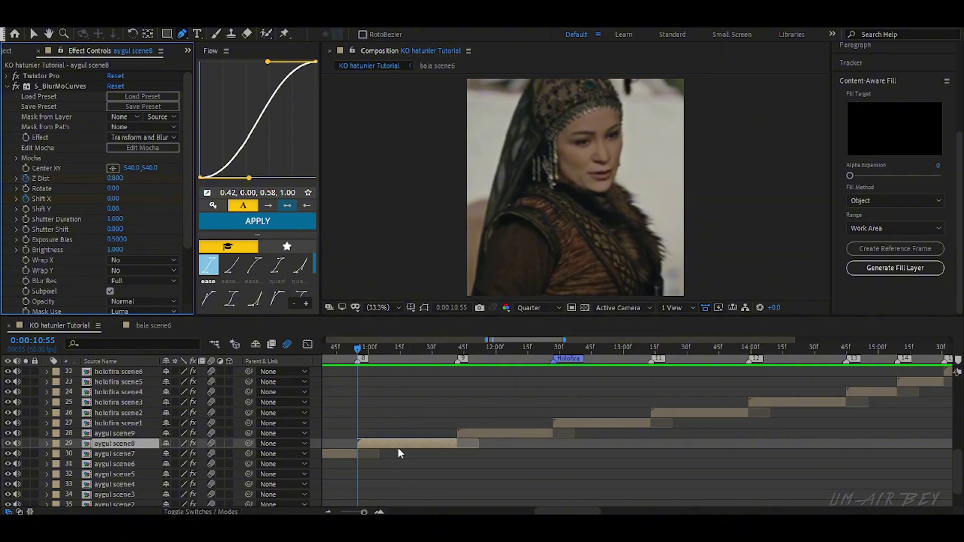
# Step: Add a Shift X keyframe of -450 near the end of aygul scene8 and move it to marker 9
pyautogui.press('u')
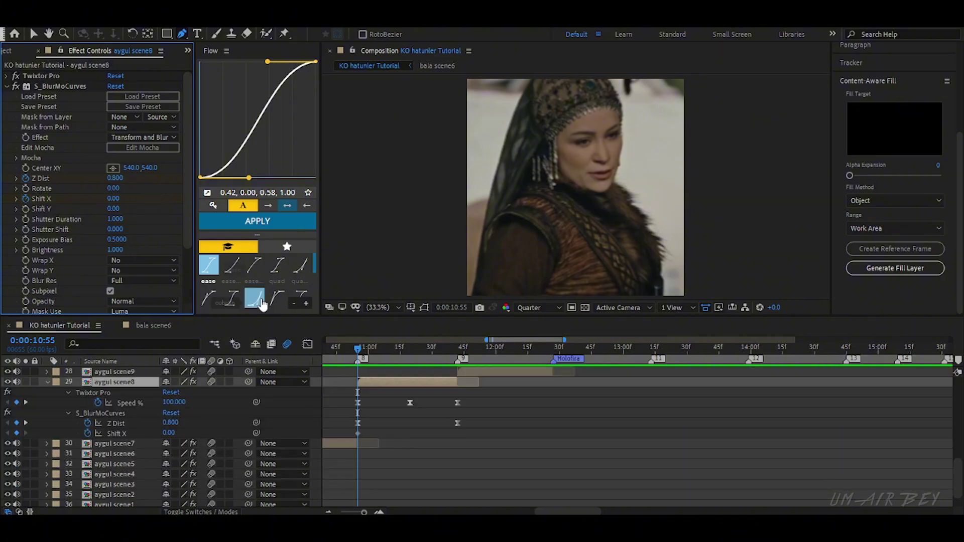
pyautogui.click(379, 512)
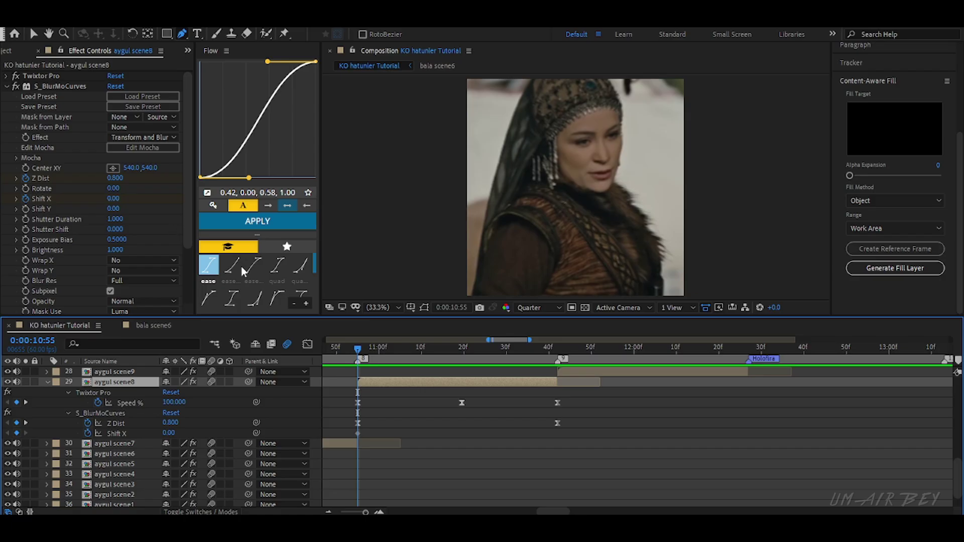
pyautogui.moveTo(526, 357); pyautogui.dragTo(540, 359)
pyautogui.click(114, 199)
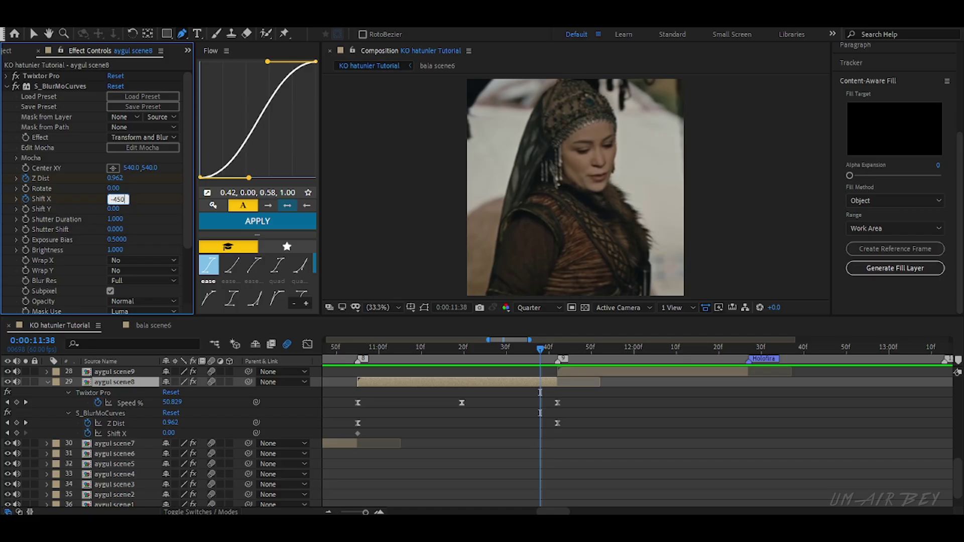
pyautogui.press('Return')
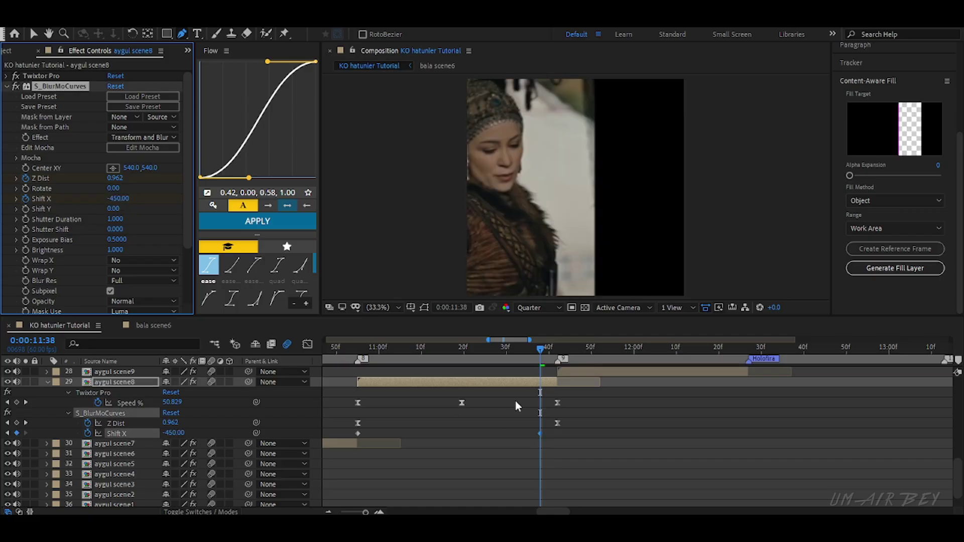
pyautogui.moveTo(540, 432); pyautogui.dragTo(324, 452)
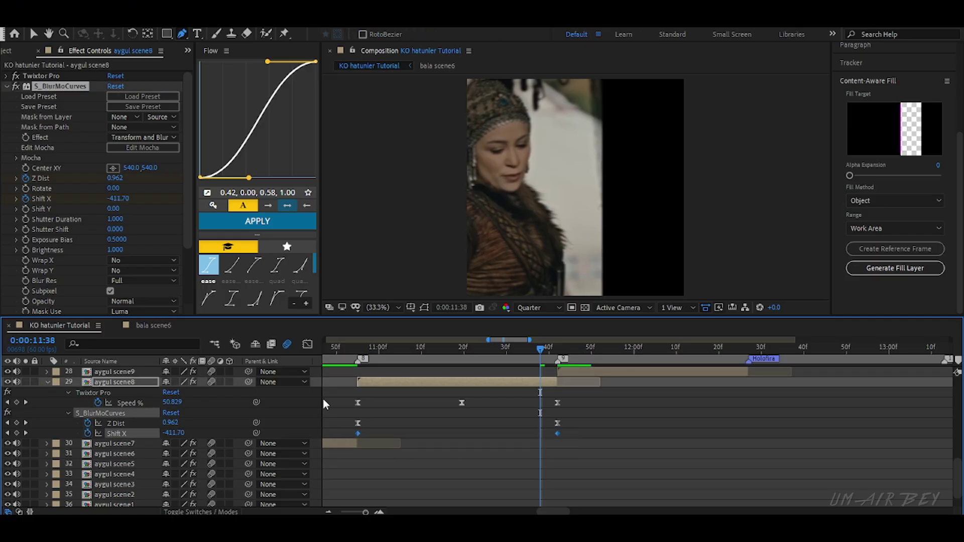
# Step: Shape the Shift X value curve in the Graph Editor to start slowly and fall steeply at the final keyframe
pyautogui.click(307, 346)
pyautogui.press('v')
pyautogui.click(455, 427)
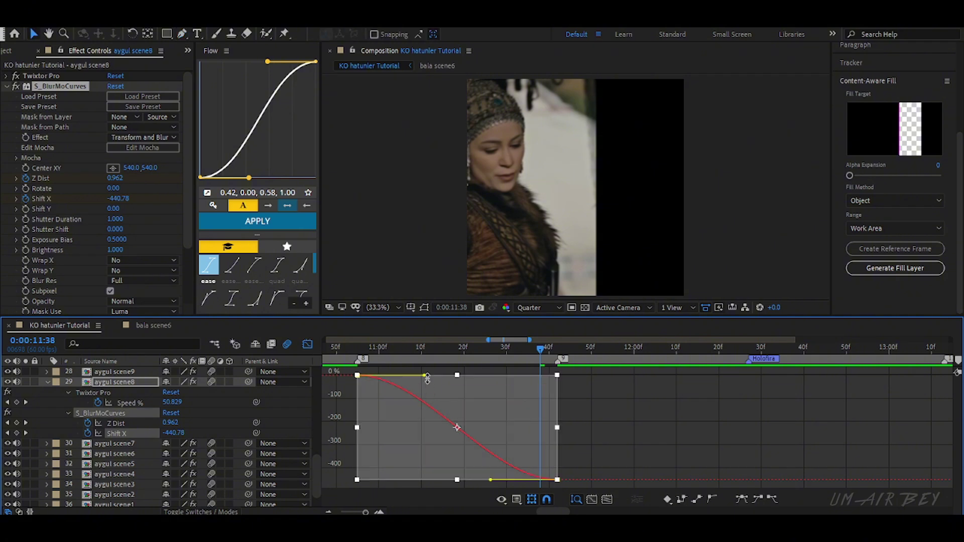
pyautogui.moveTo(427, 379); pyautogui.dragTo(520, 379)
pyautogui.moveTo(491, 480); pyautogui.dragTo(557, 399)
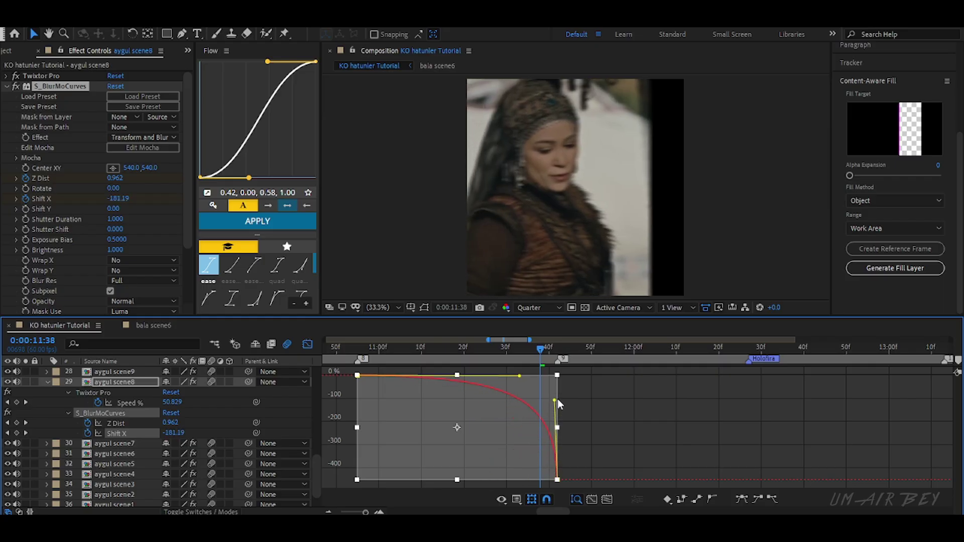
pyautogui.click(307, 344)
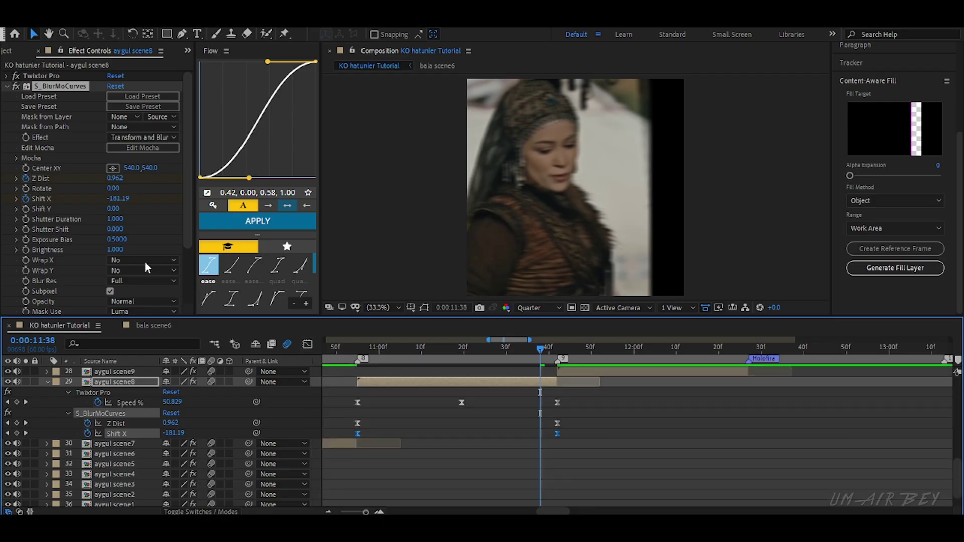
# Step: Set Wrap X to Reflect in the S_BlurMoCurves effect on aygul scene8
pyautogui.scroll(-1, 150, 231)
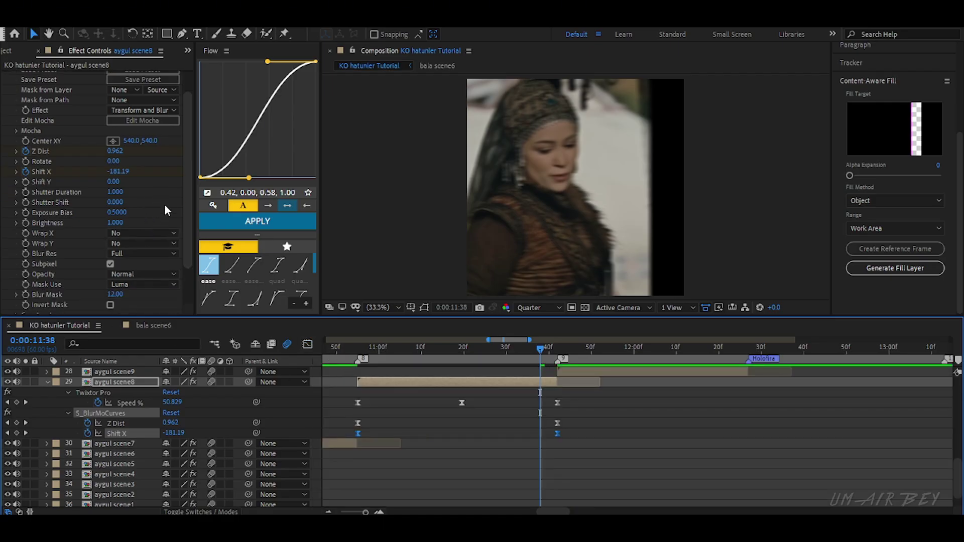
pyautogui.click(149, 232)
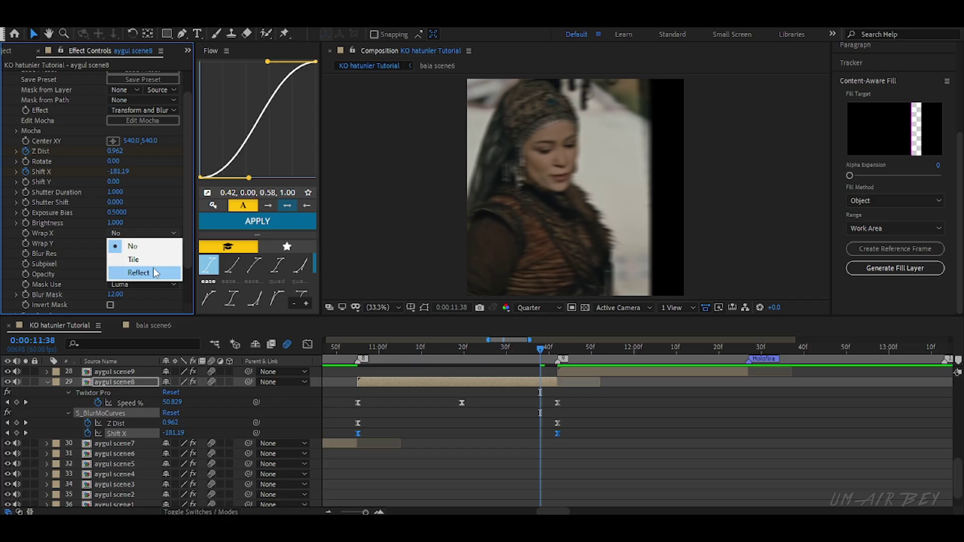
pyautogui.click(154, 272)
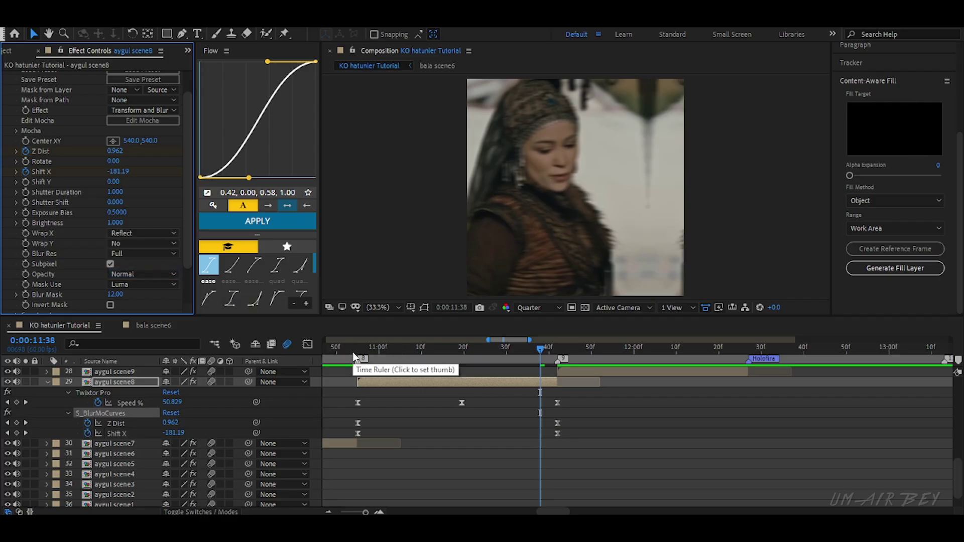
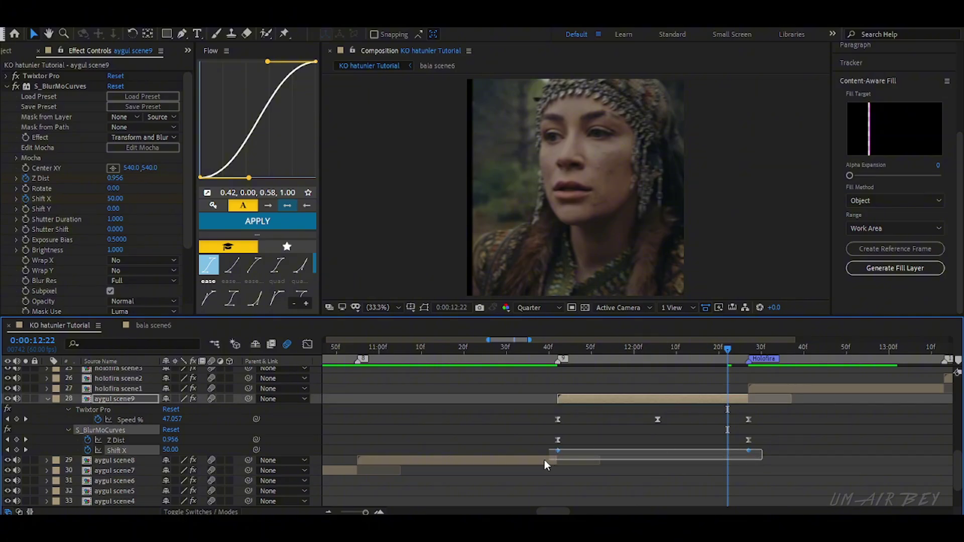
# Step: Easy-ease aygul scene9's two Shift X keyframes and shape their value curve to drop steeply at the start and settle slowly
pyautogui.press('F9')
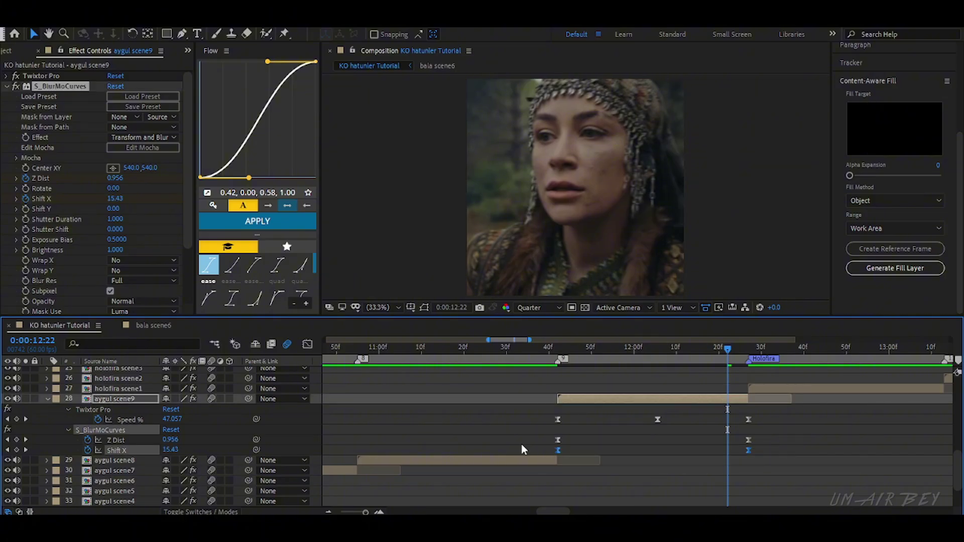
pyautogui.click(307, 345)
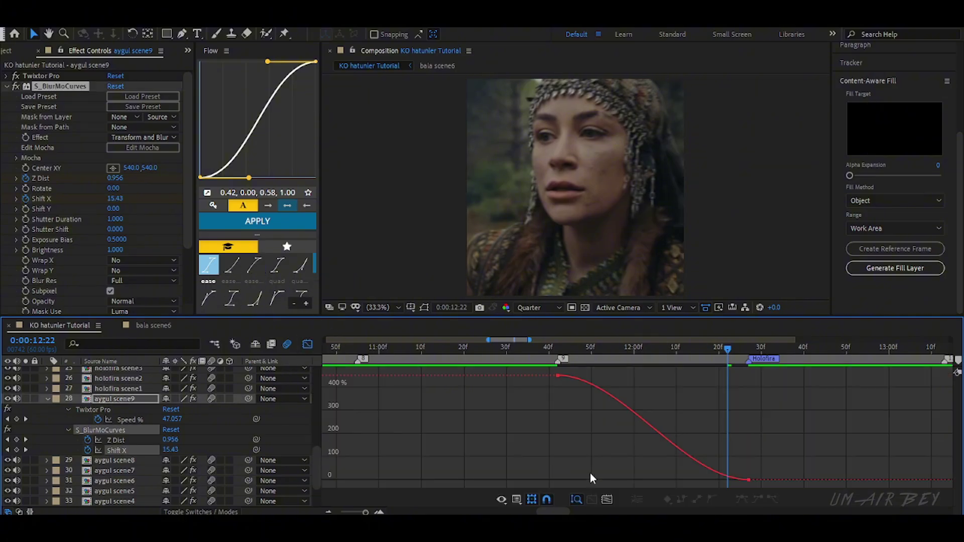
pyautogui.click(620, 391)
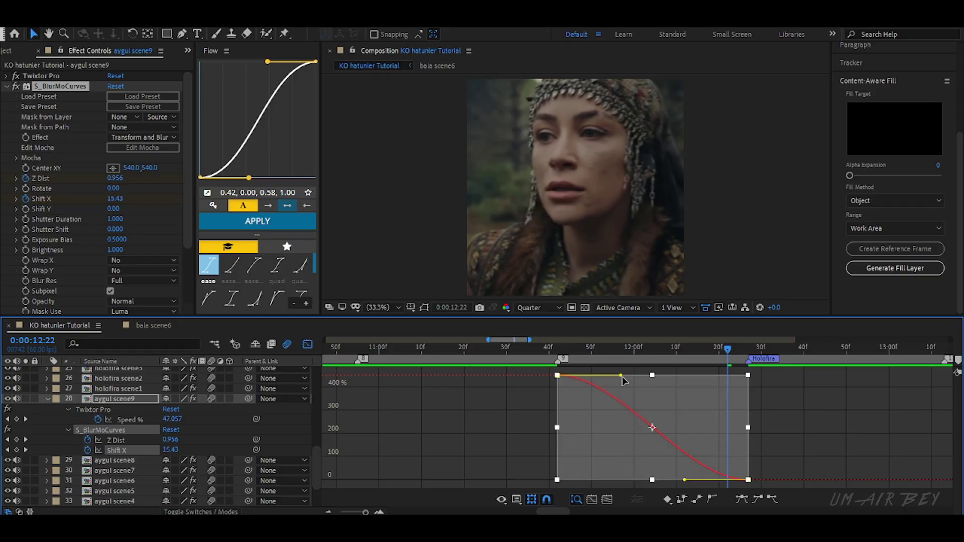
pyautogui.moveTo(621, 375); pyautogui.dragTo(557, 461)
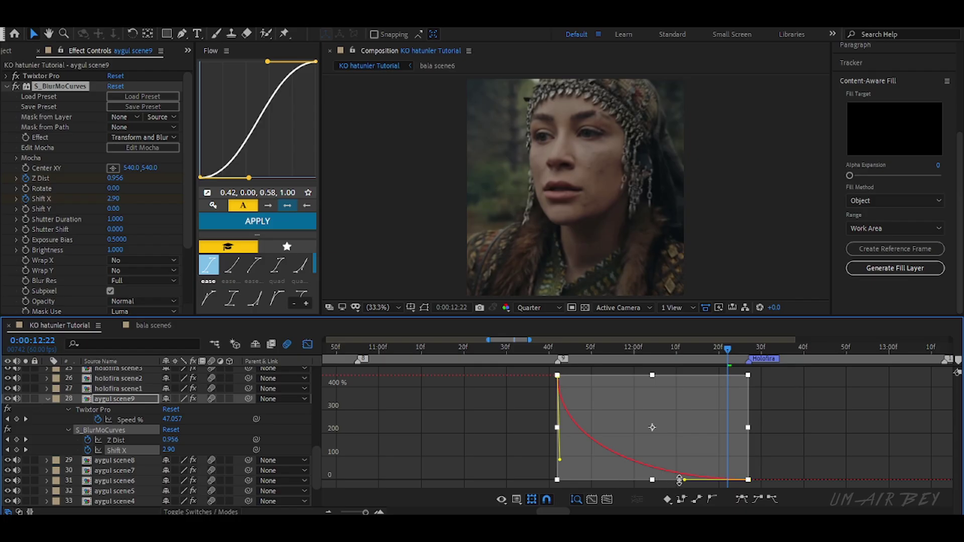
pyautogui.moveTo(684, 483); pyautogui.dragTo(596, 487)
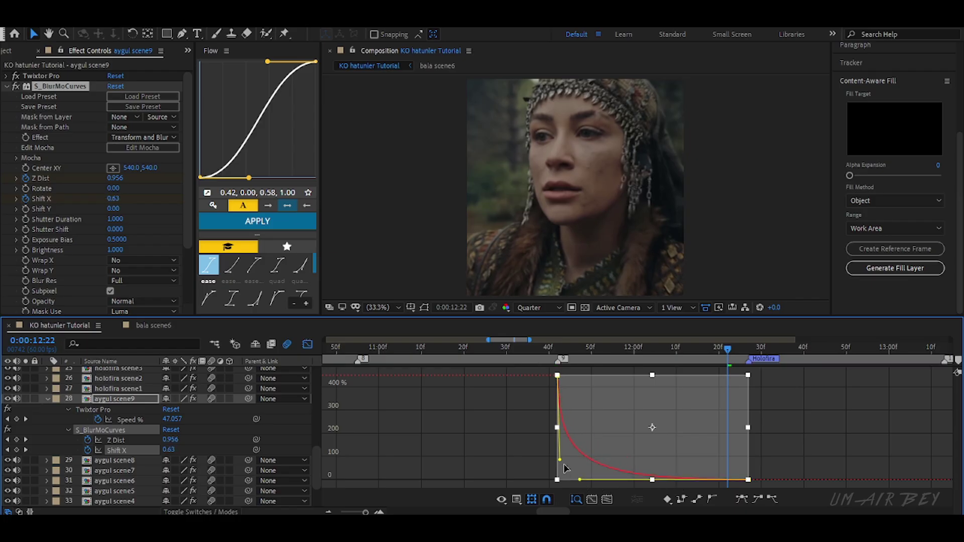
pyautogui.moveTo(559, 461); pyautogui.dragTo(560, 469)
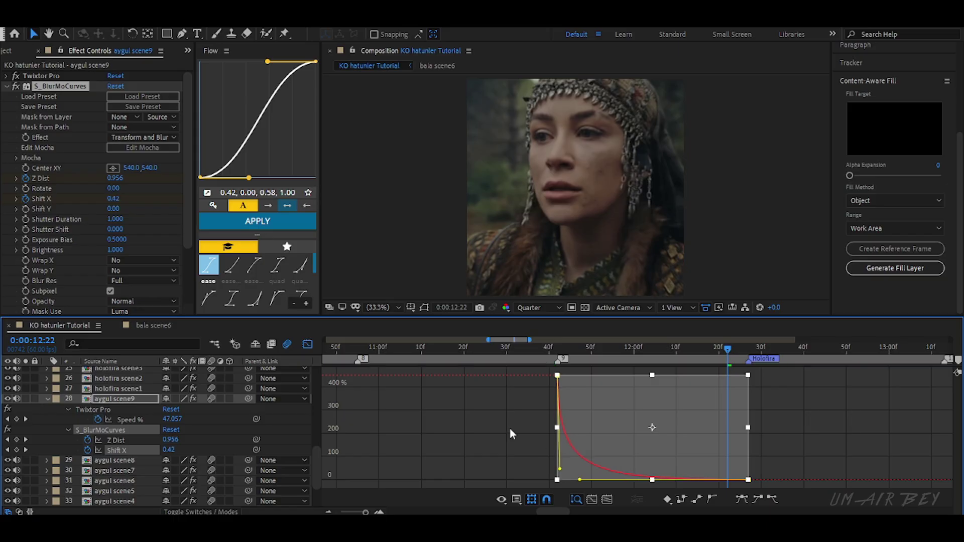
pyautogui.click(306, 345)
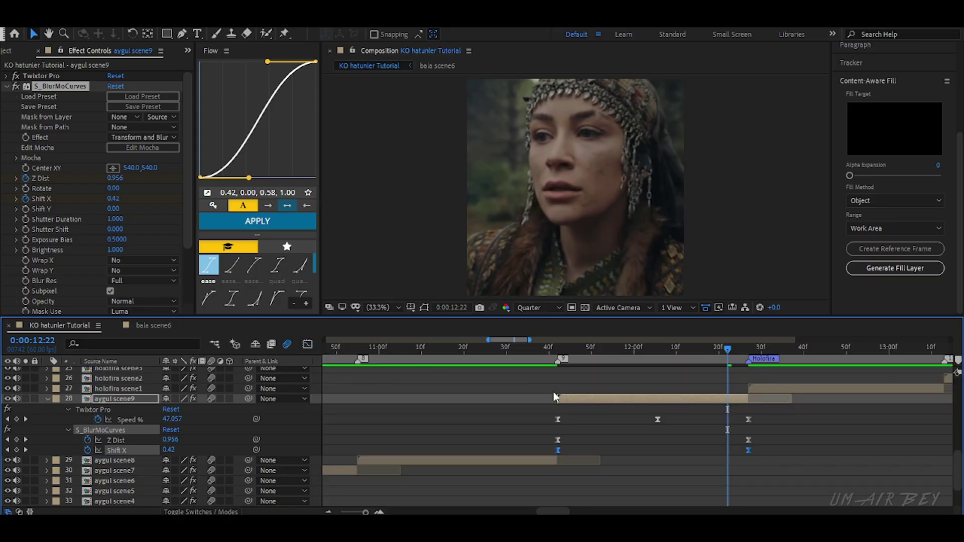
pyautogui.press('u')
# Step: Preview the transition from just before marker 8, and set Wrap X to Reflect in S_BlurMoCurves on aygul scene9
pyautogui.click(347, 351)
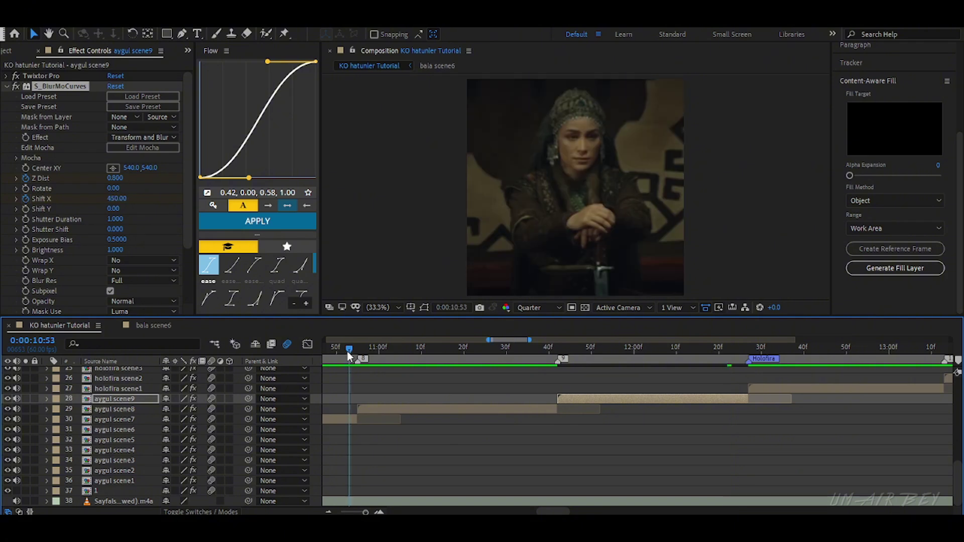
pyautogui.press('space')
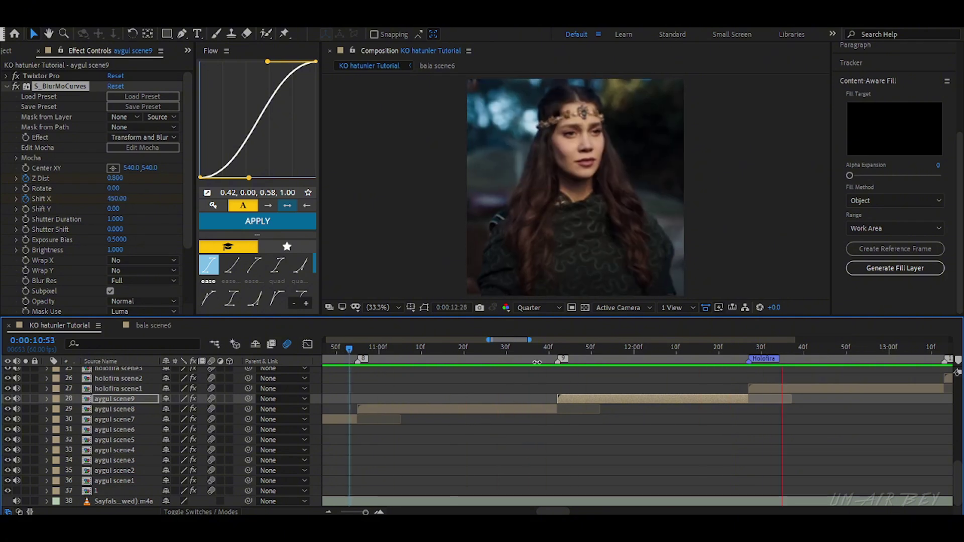
pyautogui.click(621, 350)
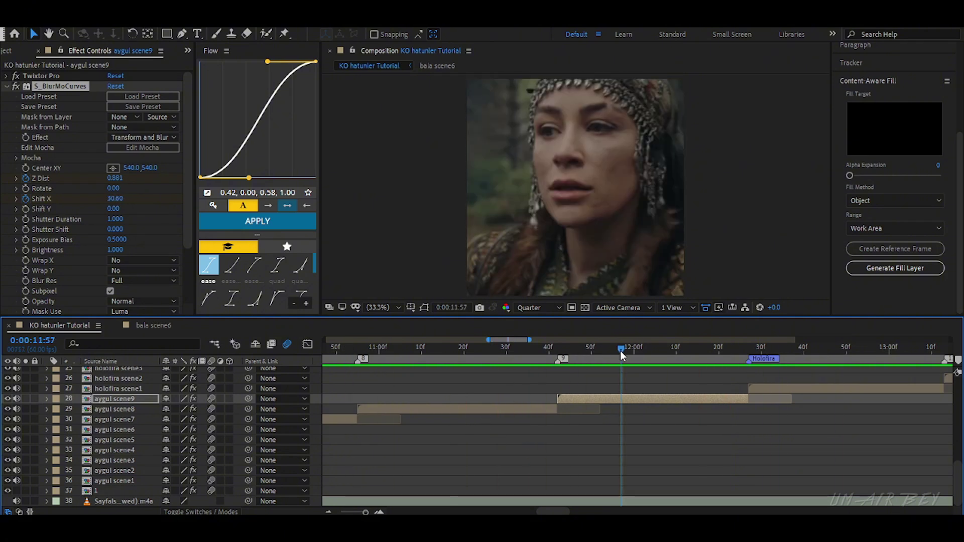
pyautogui.click(140, 258)
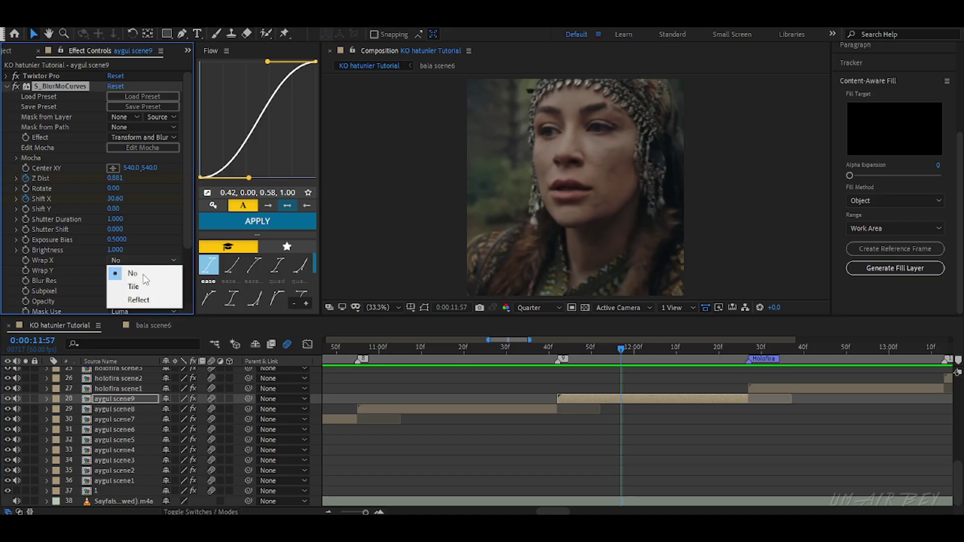
pyautogui.click(133, 302)
# Step: Play back the transition between aygul scene8 and aygul scene9 repeatedly, starting from marker 8, to check the reflected edges
pyautogui.moveTo(582, 353); pyautogui.dragTo(357, 398)
pyautogui.press('space')
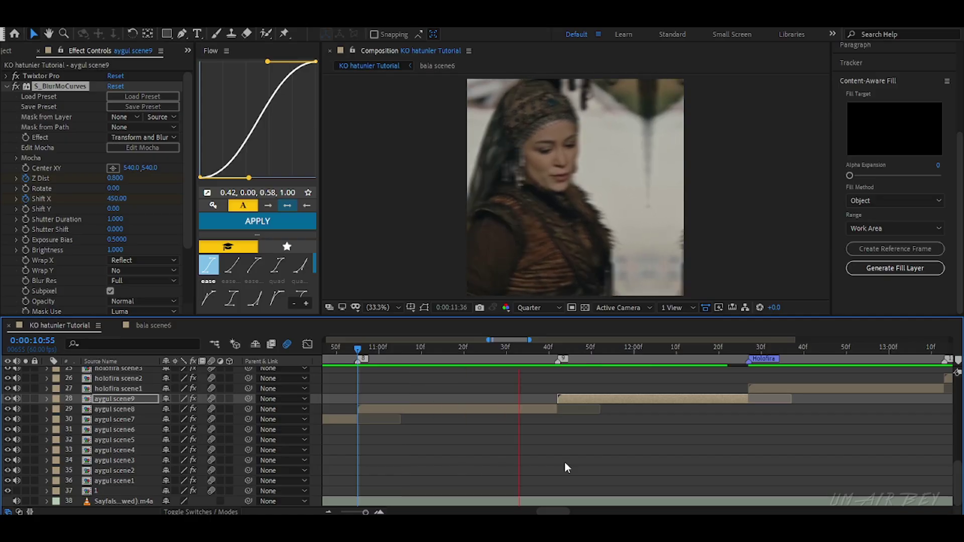
pyautogui.click(522, 349)
pyautogui.press('space')
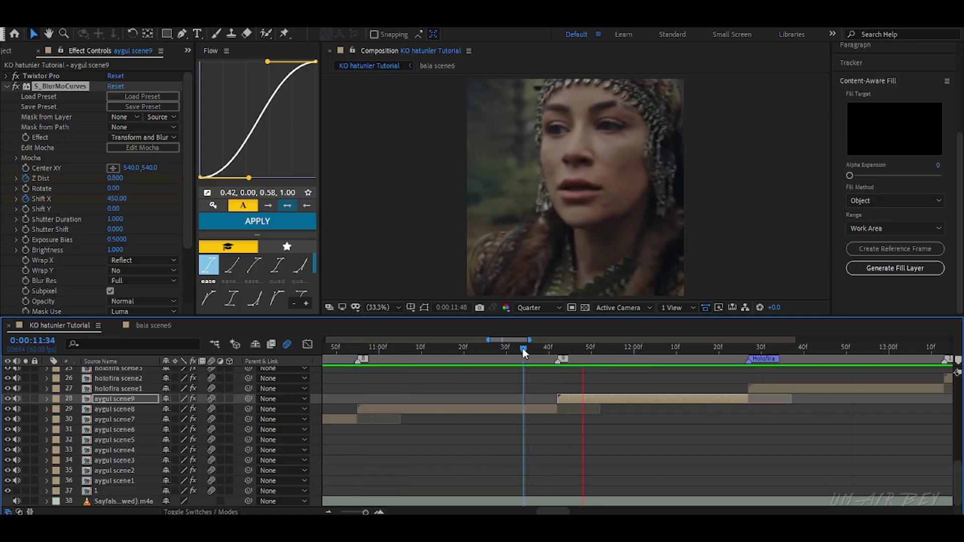
pyautogui.moveTo(522, 348); pyautogui.dragTo(357, 408)
pyautogui.press('space')
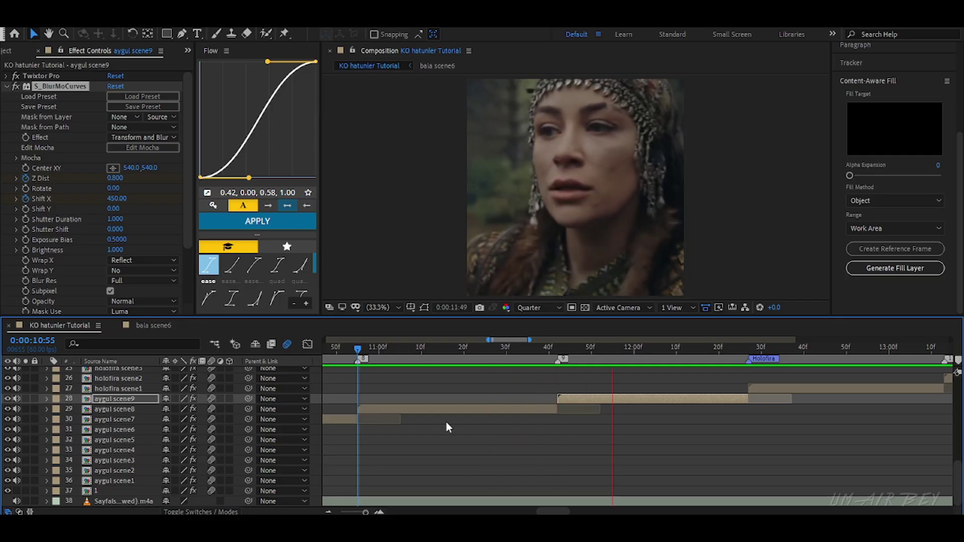
pyautogui.click(480, 348)
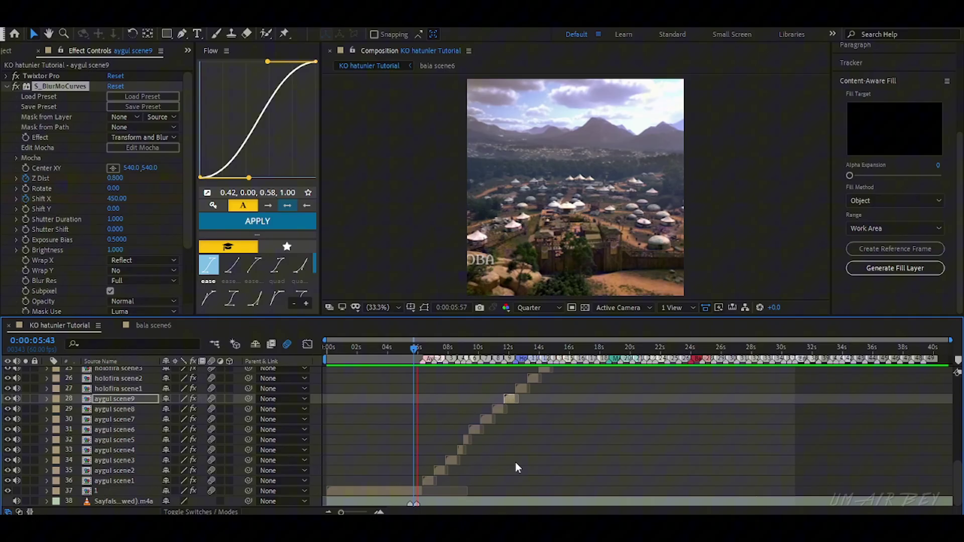
pyautogui.click(521, 460)
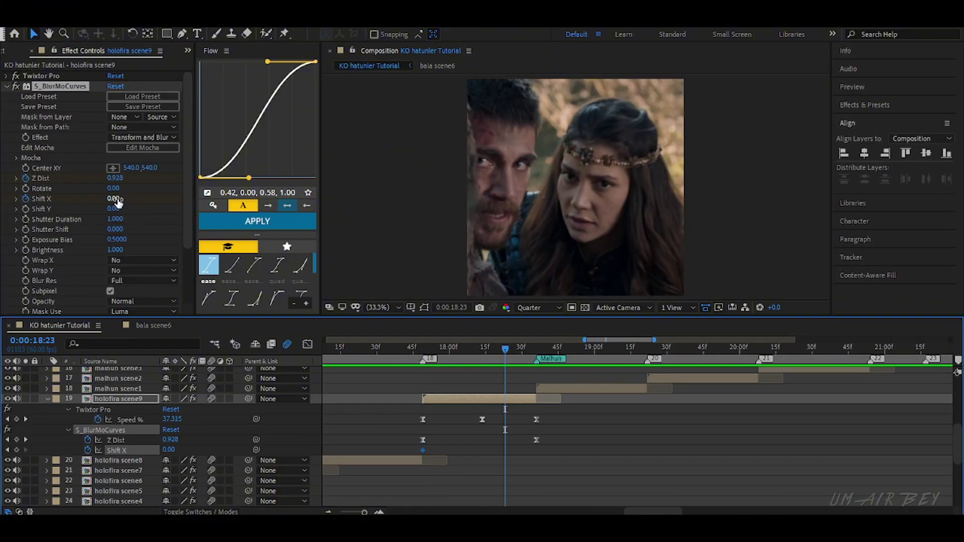
# Step: Enable X-axis edge wrapping in S_BlurMoCurves on holofira scene9, and set Wrap X to Reflect on malhun scene8
pyautogui.click(143, 260)
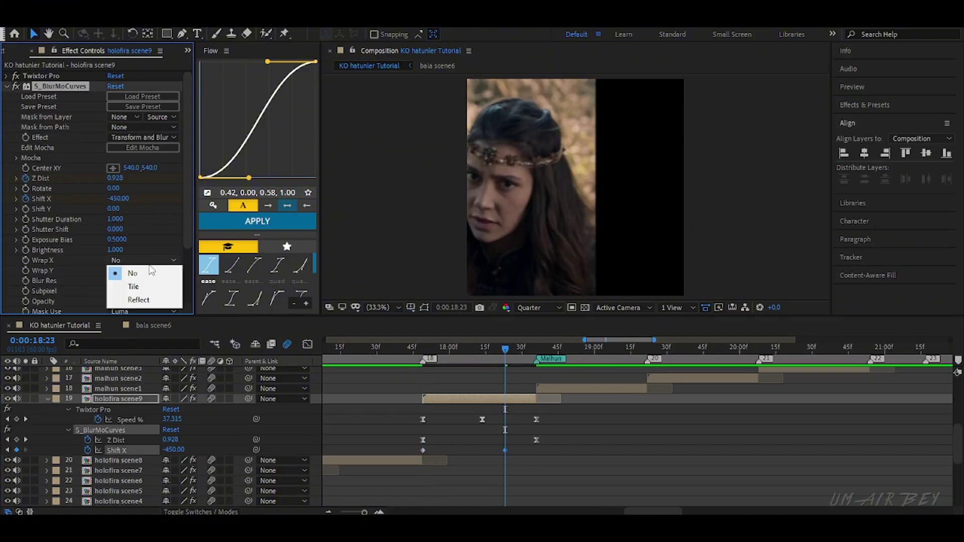
pyautogui.click(123, 283)
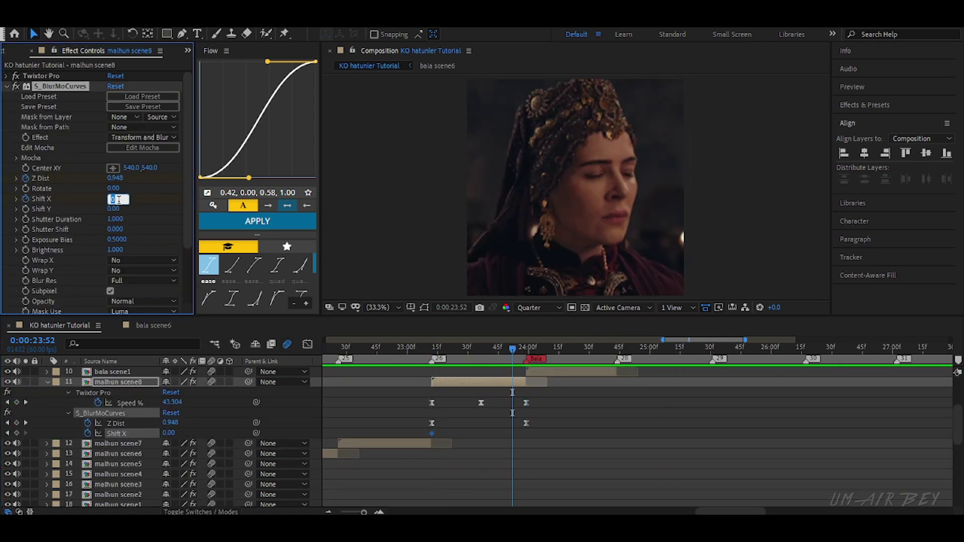
pyautogui.click(150, 260)
pyautogui.click(138, 299)
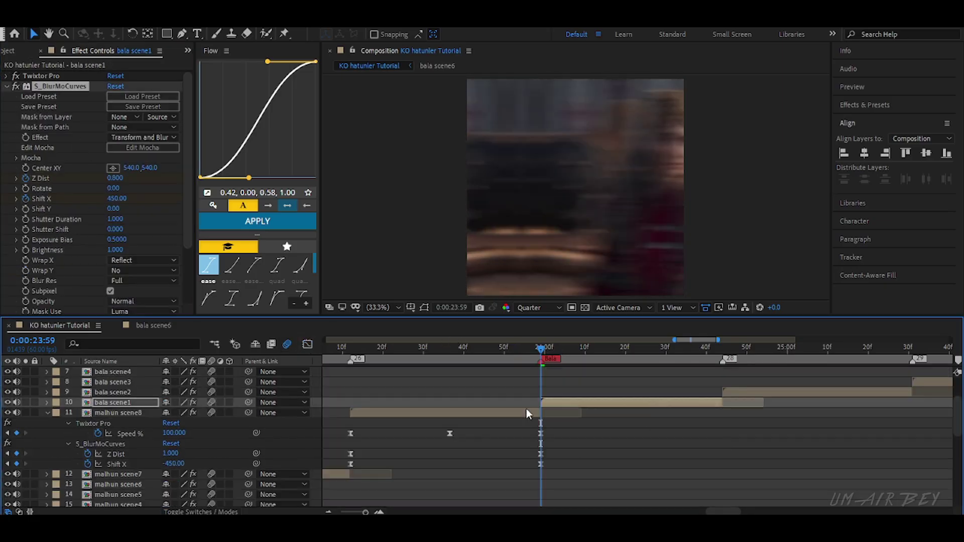
# Step: Play back the edit from 0:00:23:09 through the bala scenes and save the project
pyautogui.click(340, 348)
pyautogui.press('space')
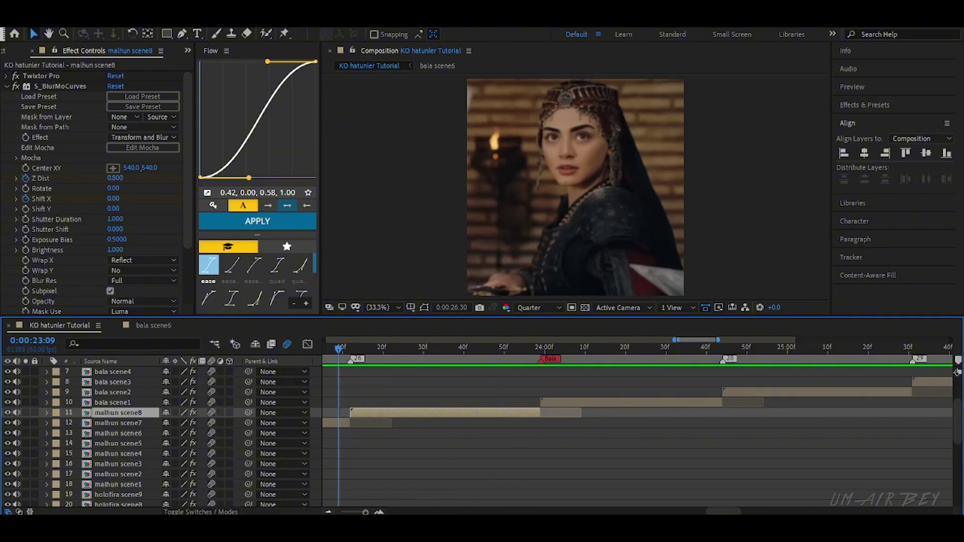
pyautogui.press('-')
pyautogui.press('-')
pyautogui.press('-')
pyautogui.scroll(3, 519, 437)
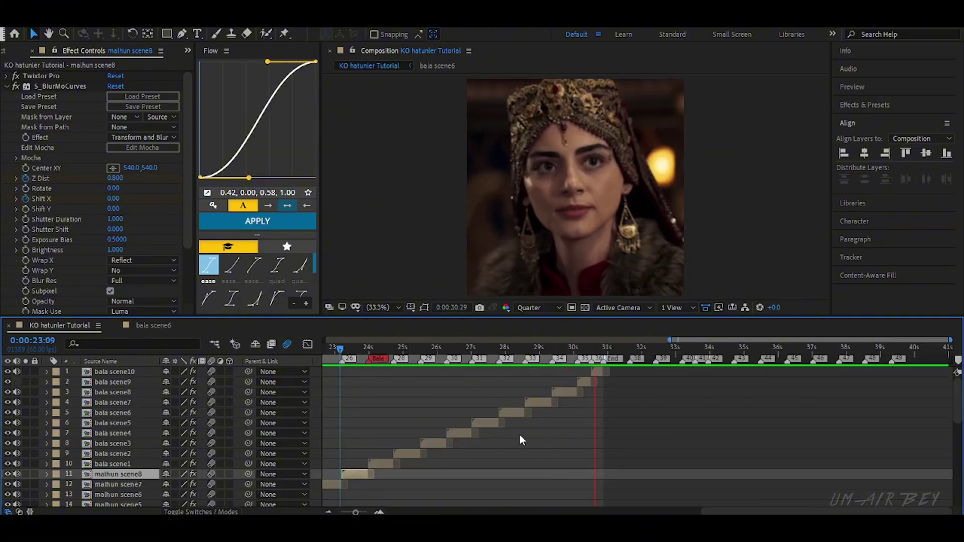
pyautogui.hotkey('ctrl', 's')
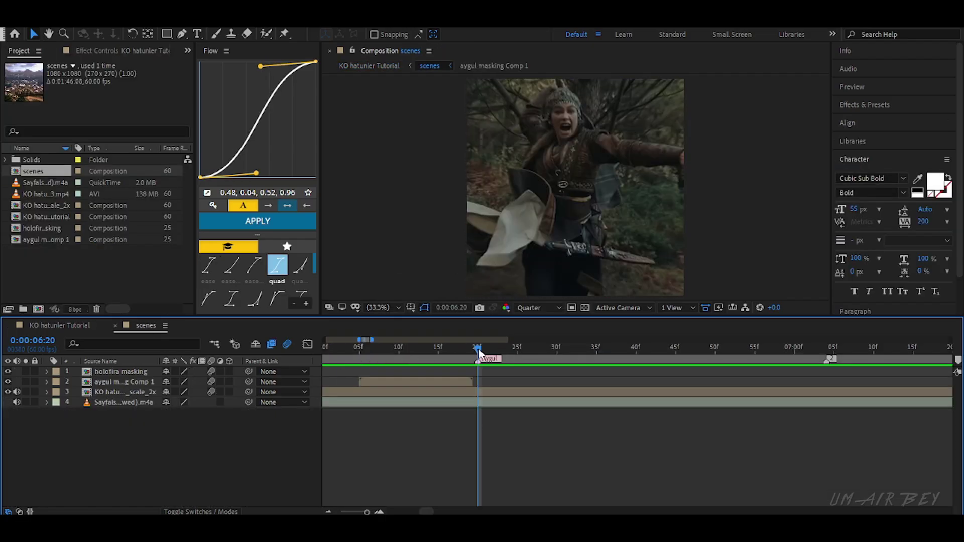
# Step: Add a text layer reading AYGUL to the scenes composition, with its start trimmed to the Aygul marker at 0:00:06:20
pyautogui.rightClick(357, 98)
pyautogui.moveTo(397, 105)
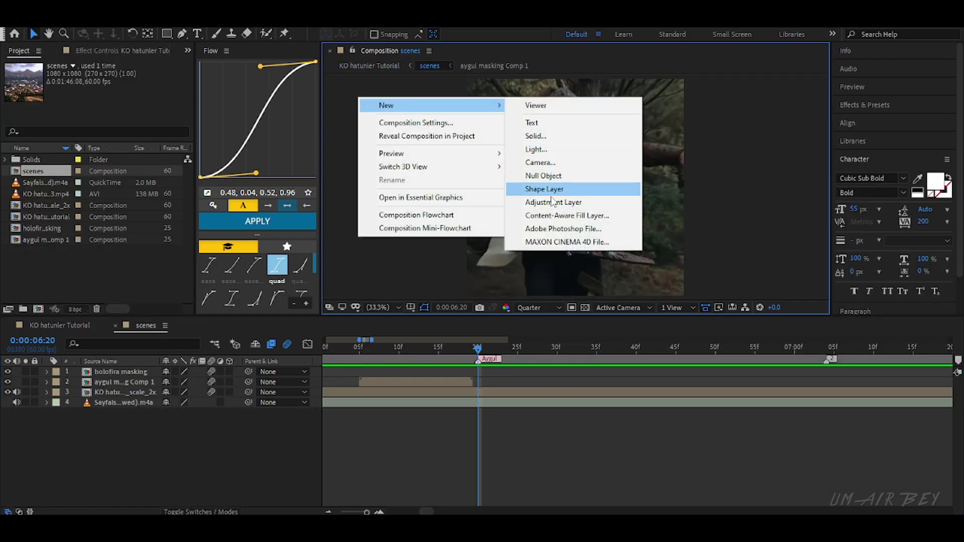
pyautogui.click(533, 122)
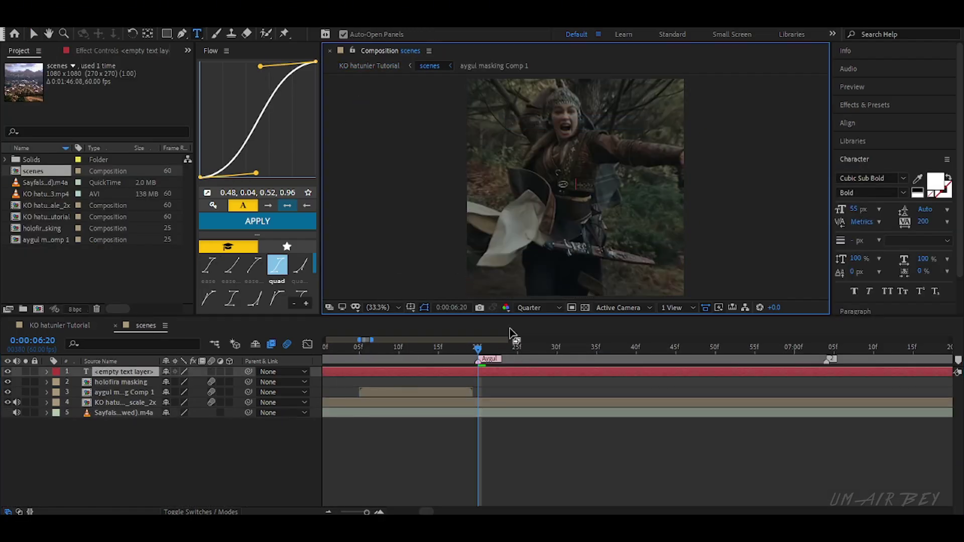
pyautogui.click(485, 373)
pyautogui.hotkey('ctrl', 'shift', 'd')
pyautogui.press('Delete')
pyautogui.click(505, 372)
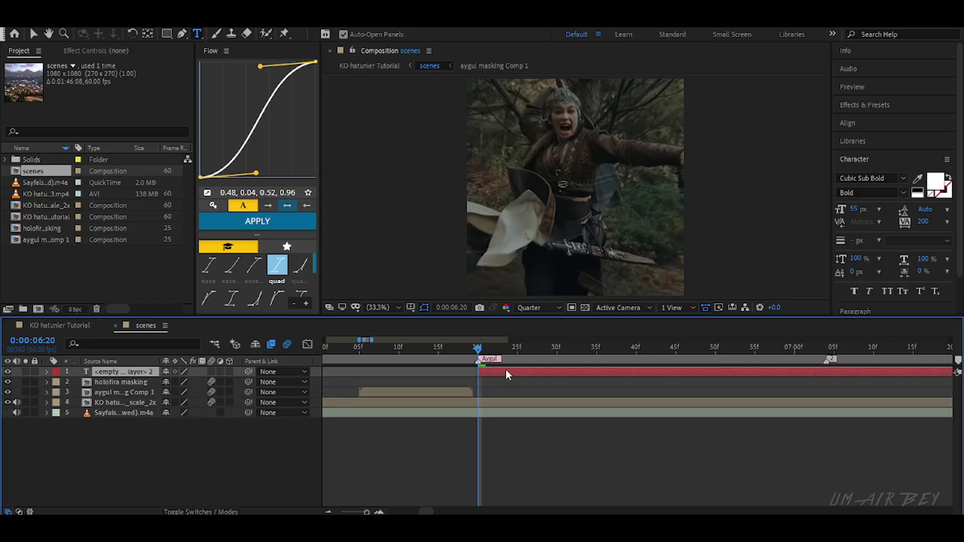
pyautogui.write('AYGUL')
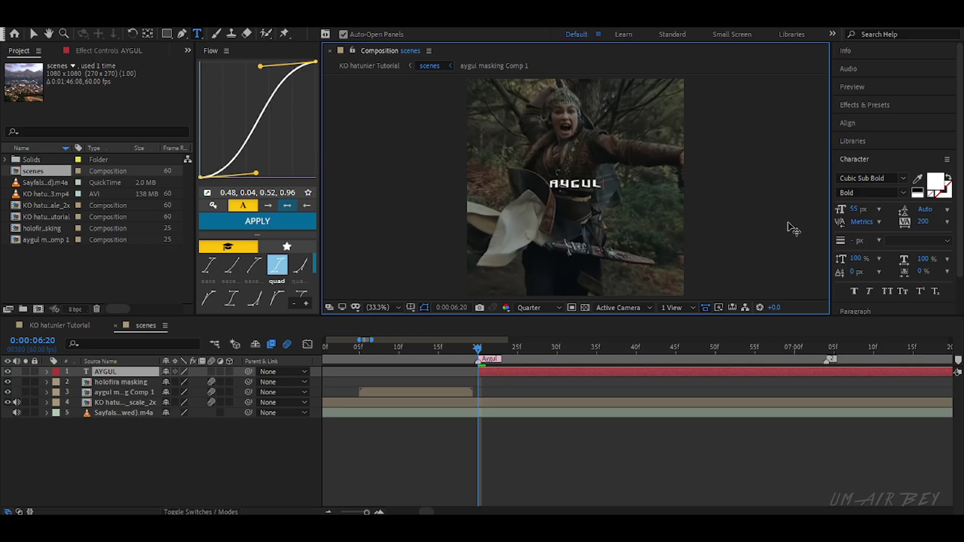
# Step: Change the AYGUL text's font to Gotham Ultra Italic
pyautogui.click(903, 178)
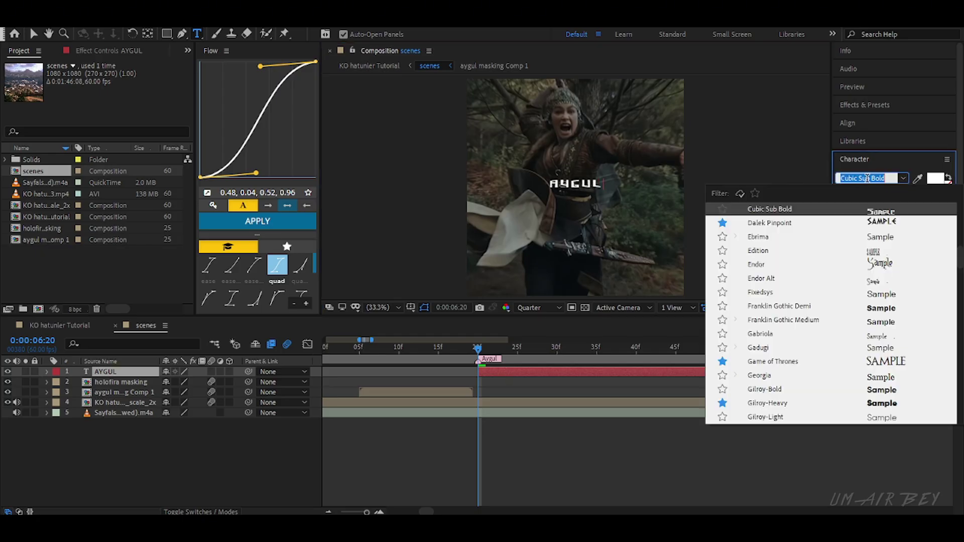
pyautogui.click(750, 331)
pyautogui.press('capslock')
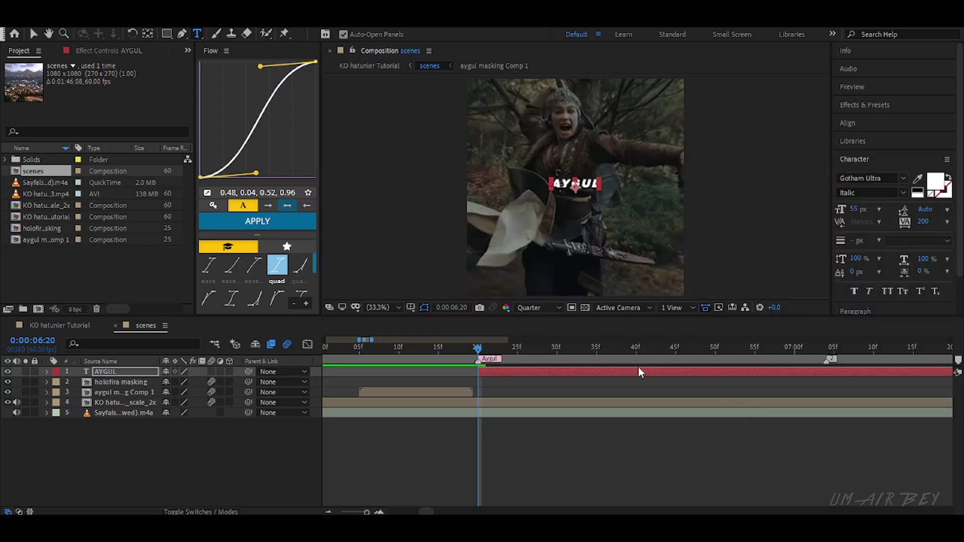
# Step: Select the AYGUL text layer, place the current time at 0:00:06:25 and enlarge the font size to about 79 px
pyautogui.click(565, 373)
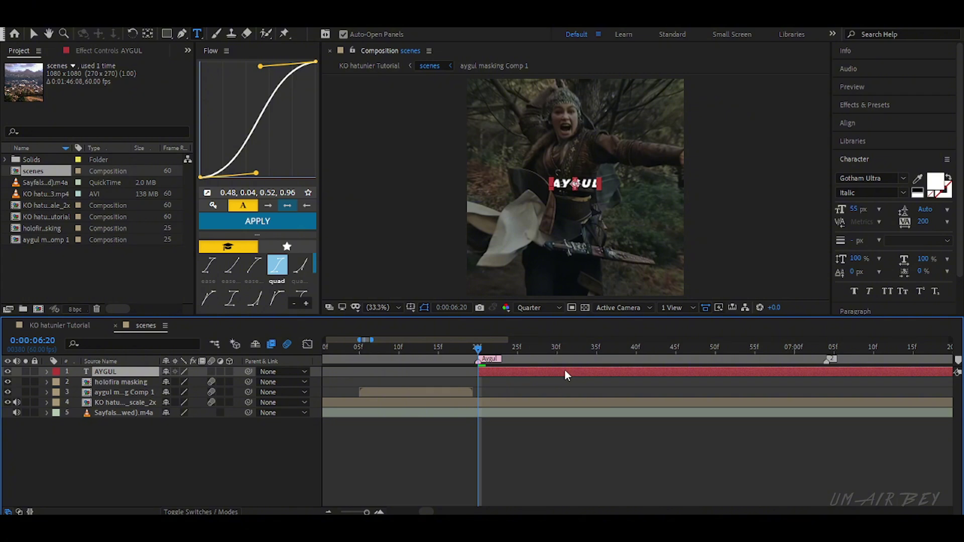
pyautogui.moveTo(478, 362); pyautogui.dragTo(556, 363)
pyautogui.click(564, 457)
pyautogui.click(555, 372)
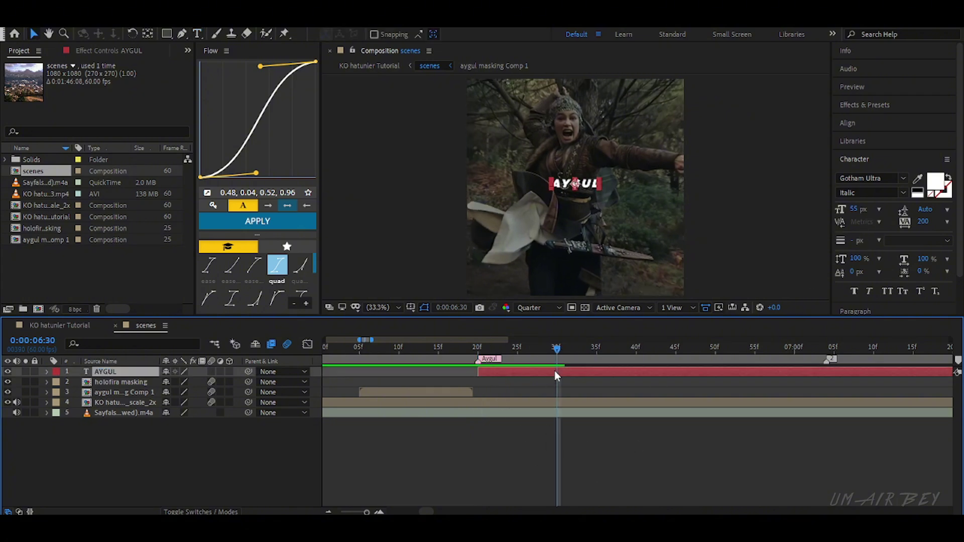
pyautogui.moveTo(549, 352); pyautogui.dragTo(517, 373)
pyautogui.moveTo(854, 213); pyautogui.dragTo(874, 212)
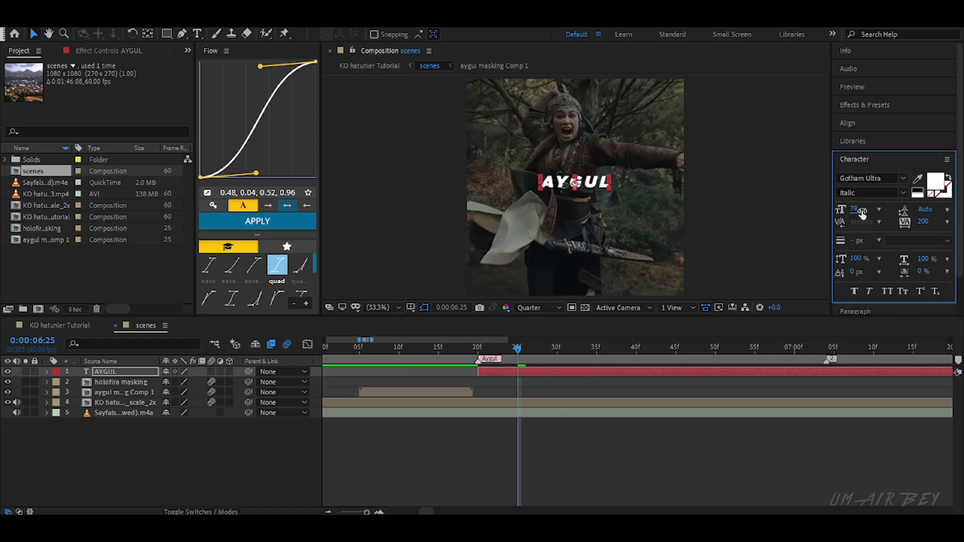
# Step: Set the AYGUL text's font size to 75 px and centre the layer vertically in the composition
pyautogui.click(858, 211)
pyautogui.write('75')
pyautogui.click(540, 373)
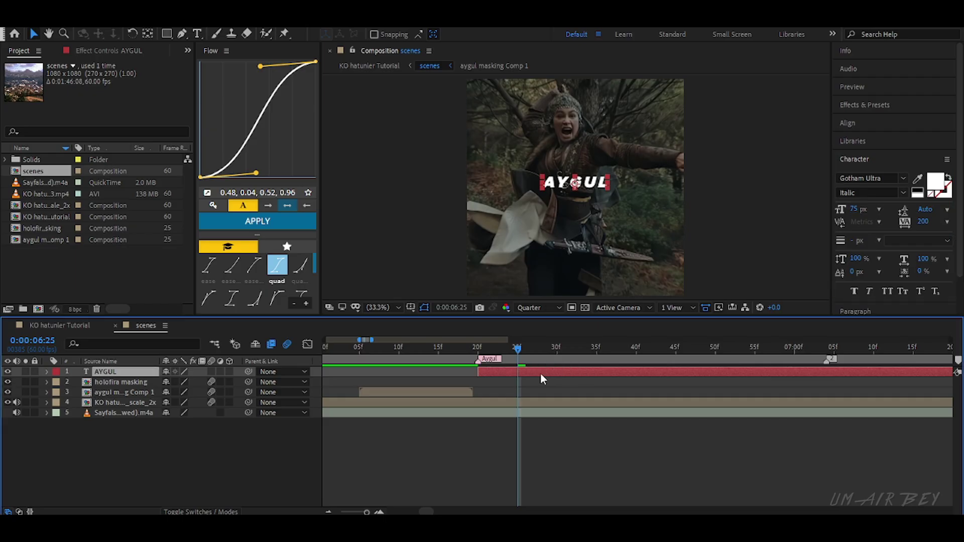
pyautogui.click(860, 125)
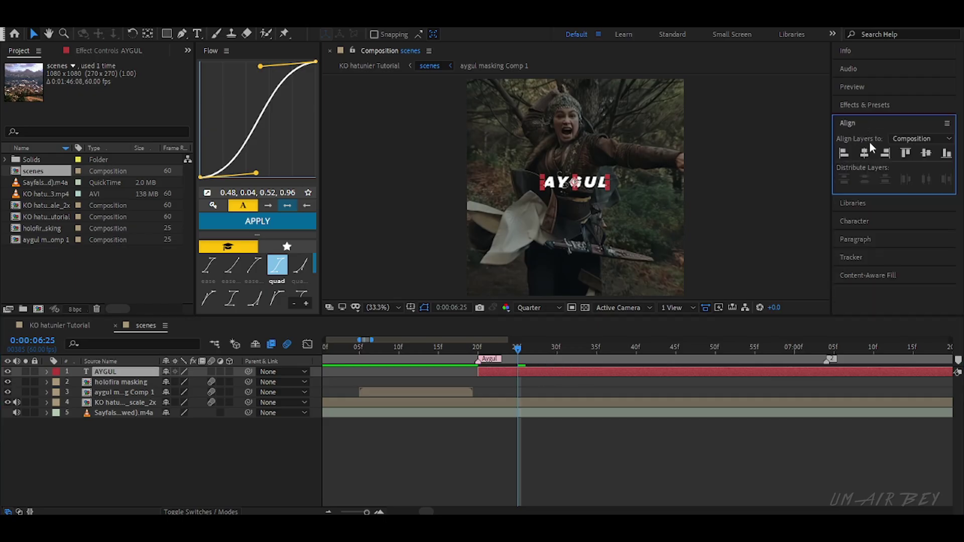
pyautogui.click(925, 154)
# Step: Split the AYGUL text layer at the Holofira marker, 0:00:12:27, and change the second part's text to HOLOFIRA
pyautogui.click(330, 512)
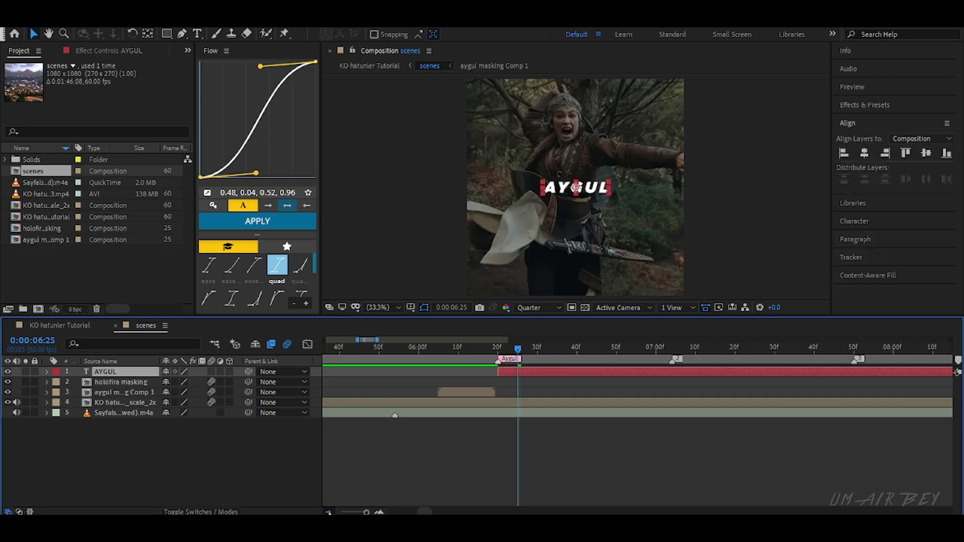
pyautogui.click(329, 511)
pyautogui.moveTo(429, 511); pyautogui.dragTo(446, 511)
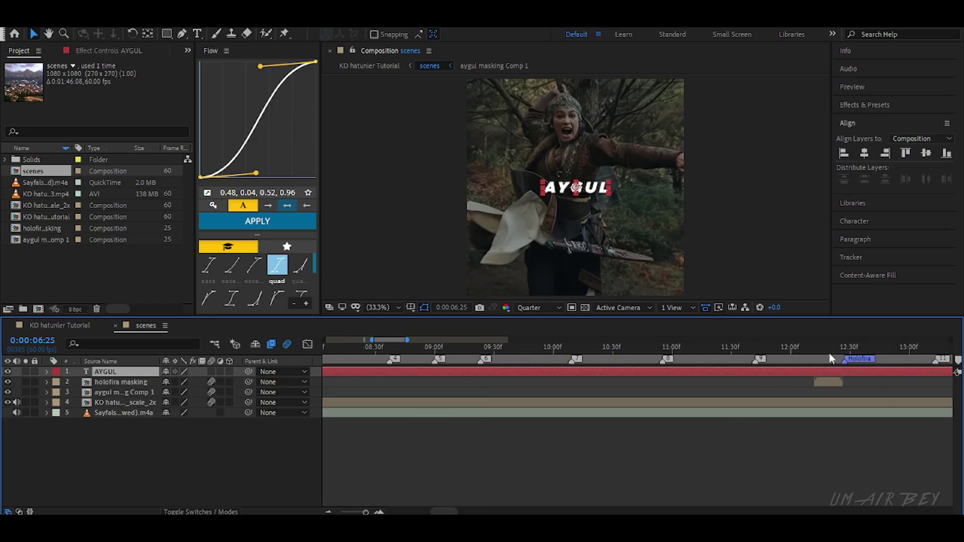
pyautogui.click(844, 347)
pyautogui.hotkey('ctrl', 'shift', 'd')
pyautogui.doubleClick(882, 372)
pyautogui.write('HOLO')
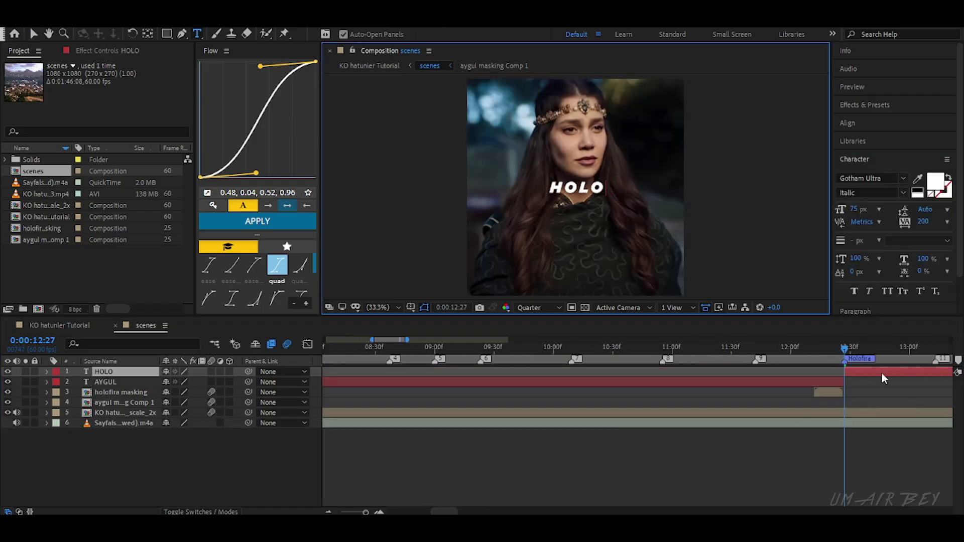
pyautogui.write('FIRA')
pyautogui.click(874, 370)
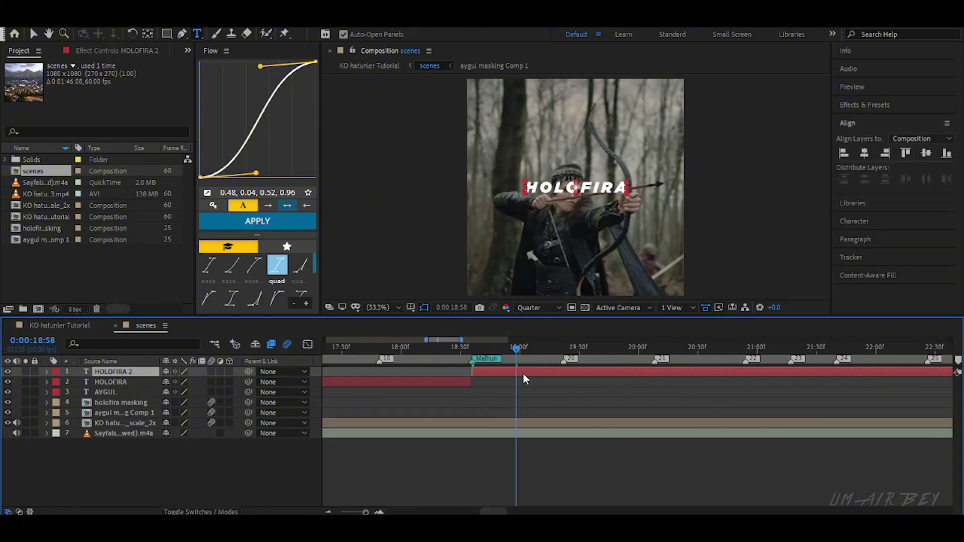
# Step: Change the text layer starting at the Malhun marker to MALHUN and centre it horizontally and vertically in the composition
pyautogui.doubleClick(523, 372)
pyautogui.write('Mal')
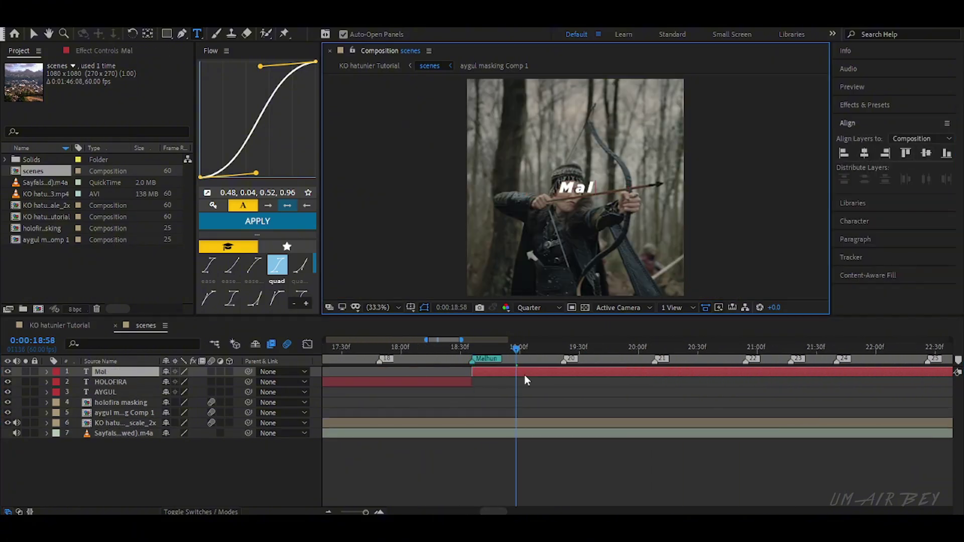
pyautogui.write('LHUN')
pyautogui.click(524, 375)
pyautogui.click(865, 153)
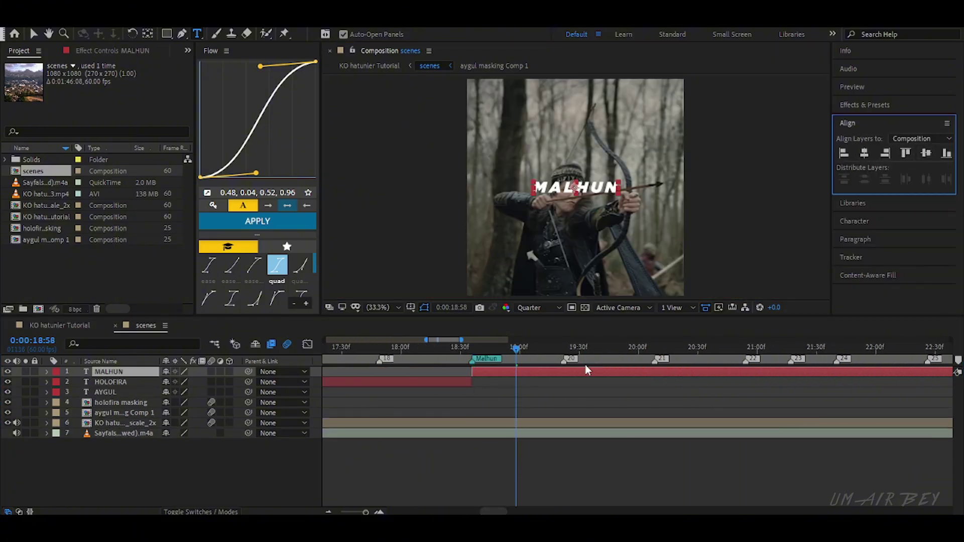
pyautogui.click(585, 370)
pyautogui.click(924, 153)
# Step: Split the MALHUN layer at the Bala marker, then change the new part's text to BALA HATUN and centre it vertically
pyautogui.click(531, 387)
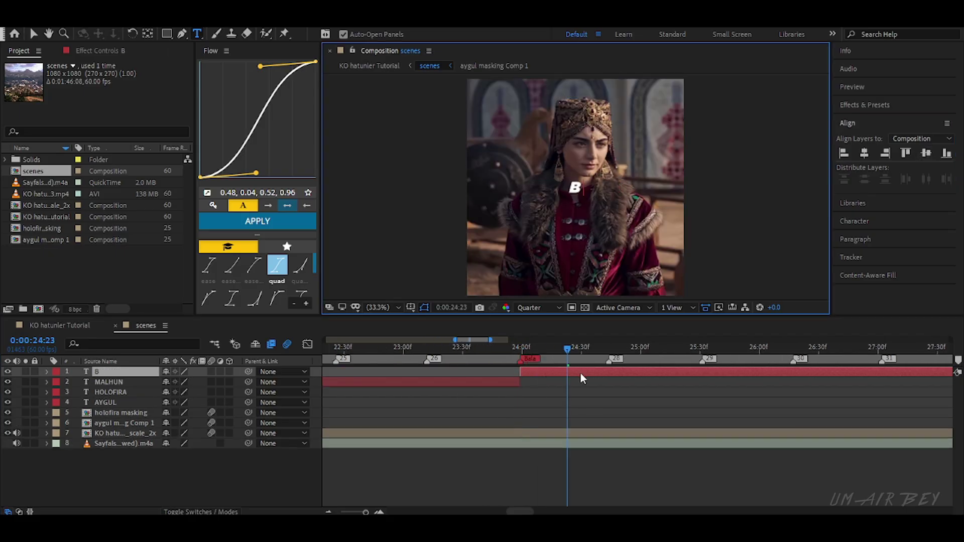
pyautogui.write('N')
pyautogui.click(581, 375)
pyautogui.click(924, 153)
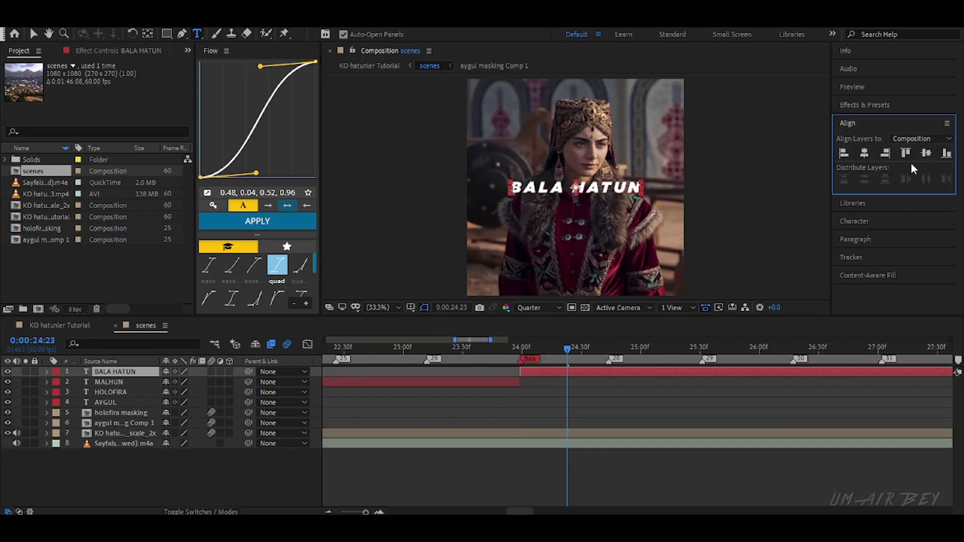
# Step: Trim the end of the BALA HATUN layer to 0:00:30:53 and enable motion blur on the four title layers
pyautogui.moveTo(526, 511); pyautogui.dragTo(552, 511)
pyautogui.moveTo(791, 348); pyautogui.dragTo(787, 348)
pyautogui.hotkey('ctrl', 'shift', 'd')
pyautogui.press('Delete')
pyautogui.press(';')
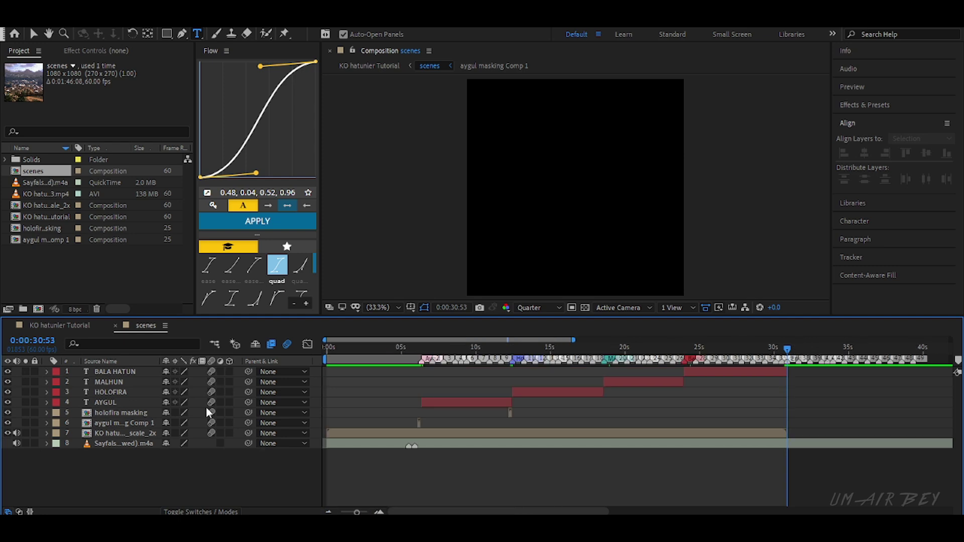
# Step: Play back the AYGUL title from the Aygul marker
pyautogui.click(420, 350)
pyautogui.press('space')
pyautogui.press('space')
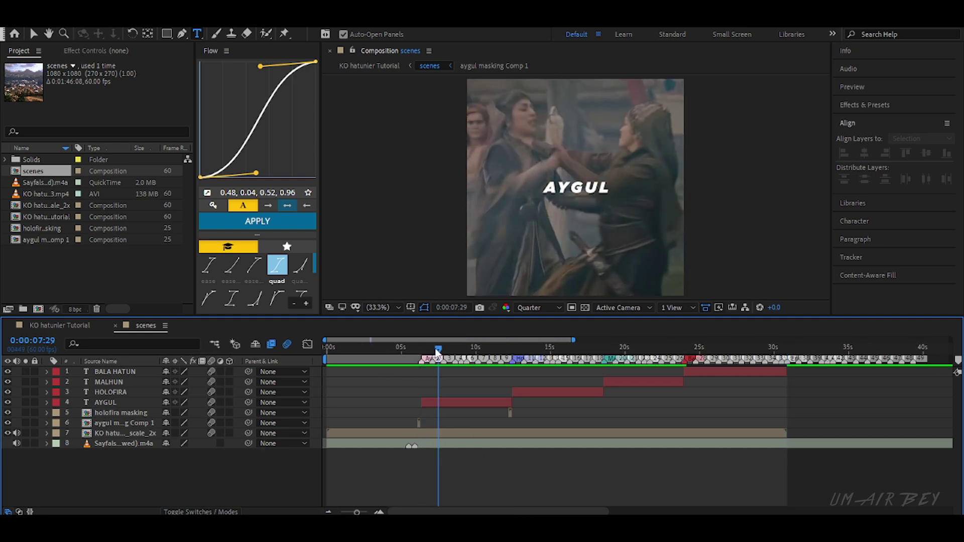
pyautogui.press('space')
# Step: Apply the Increase Tracking preset to the AYGUL layer at 0:00:06:20
pyautogui.press(';')
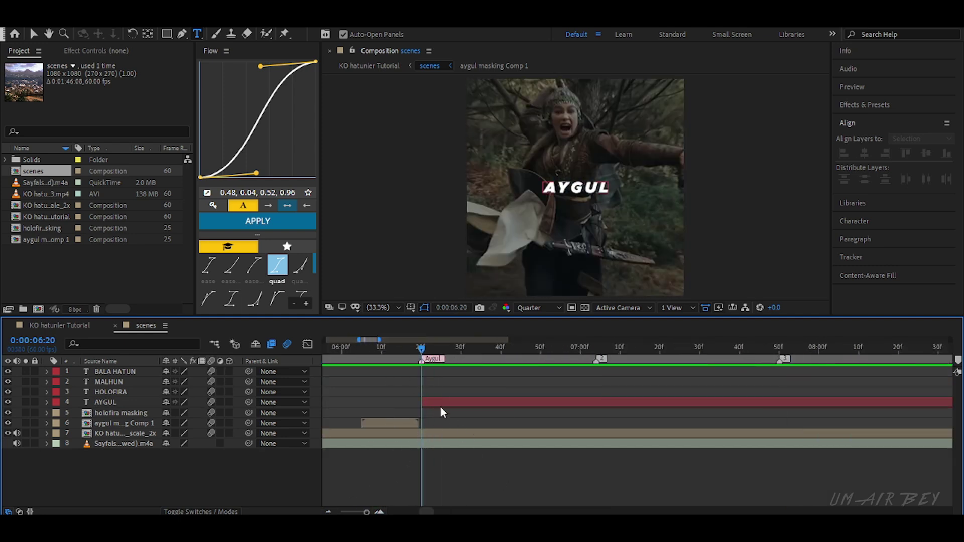
pyautogui.click(441, 406)
pyautogui.hotkey('ctrl', 'space')
pyautogui.write('incre')
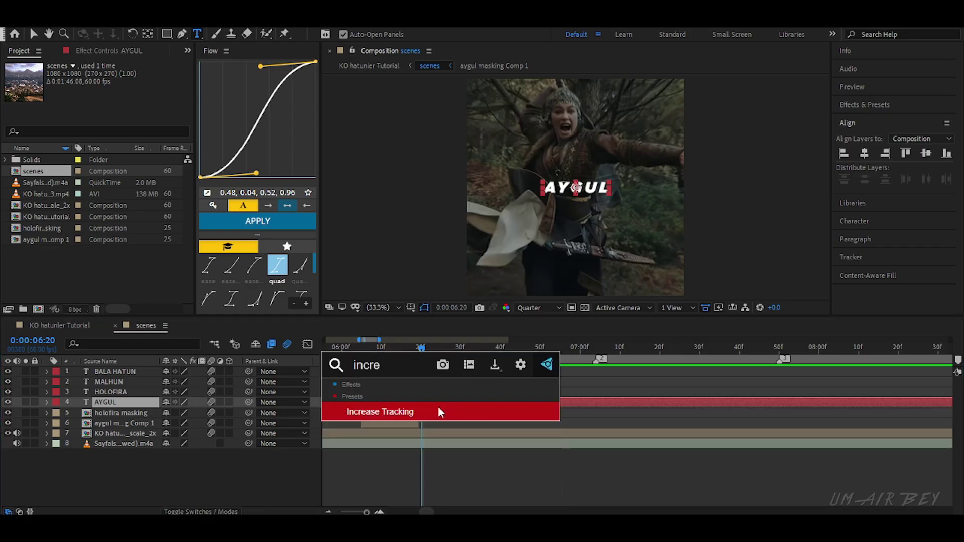
pyautogui.click(438, 411)
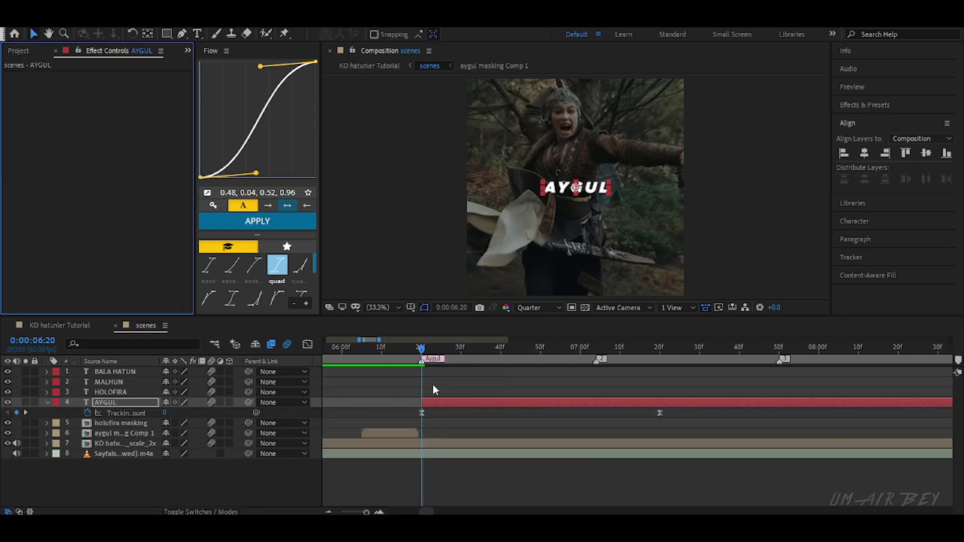
# Step: Move AYGUL's first tracking keyframe to 0:00:06:19 with a value of 5 and its last keyframe to the layer's end
pyautogui.moveTo(422, 412); pyautogui.dragTo(417, 413)
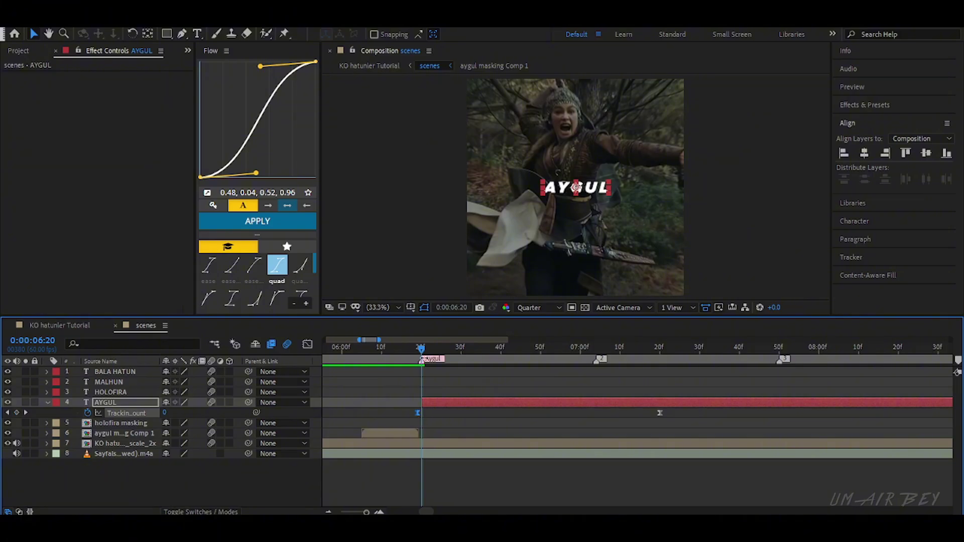
pyautogui.moveTo(421, 352); pyautogui.dragTo(417, 360)
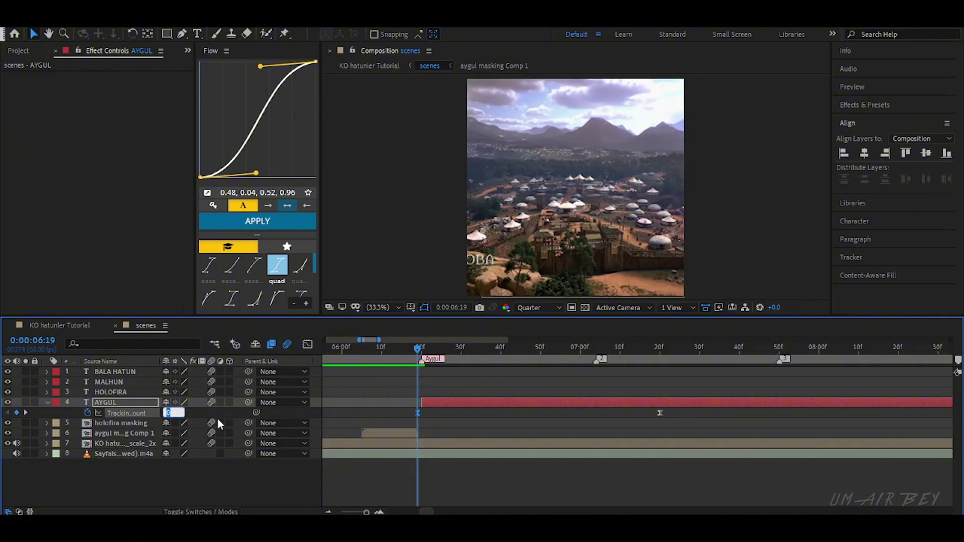
pyautogui.moveTo(603, 354); pyautogui.dragTo(676, 413)
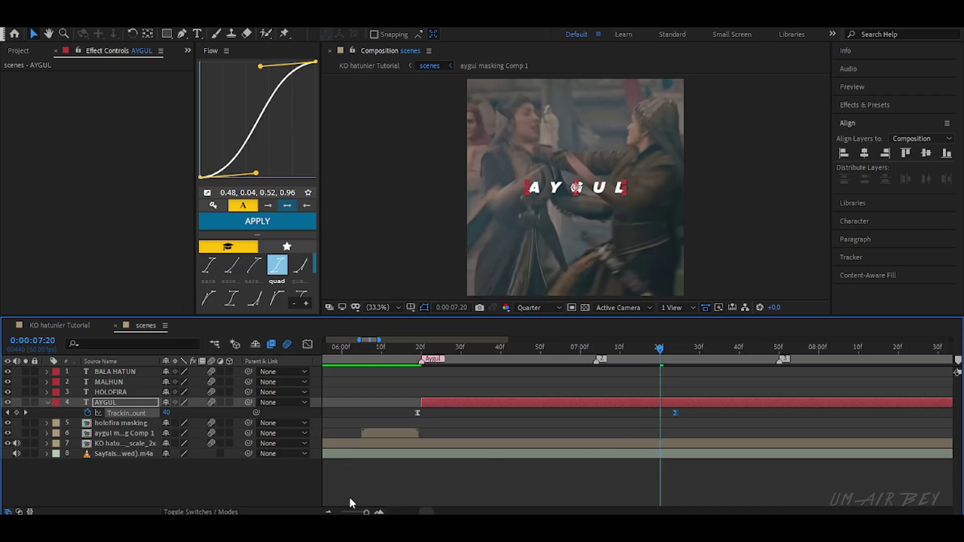
pyautogui.click(329, 512)
pyautogui.click(329, 512)
pyautogui.press('-')
pyautogui.hscroll(2, 479, 409)
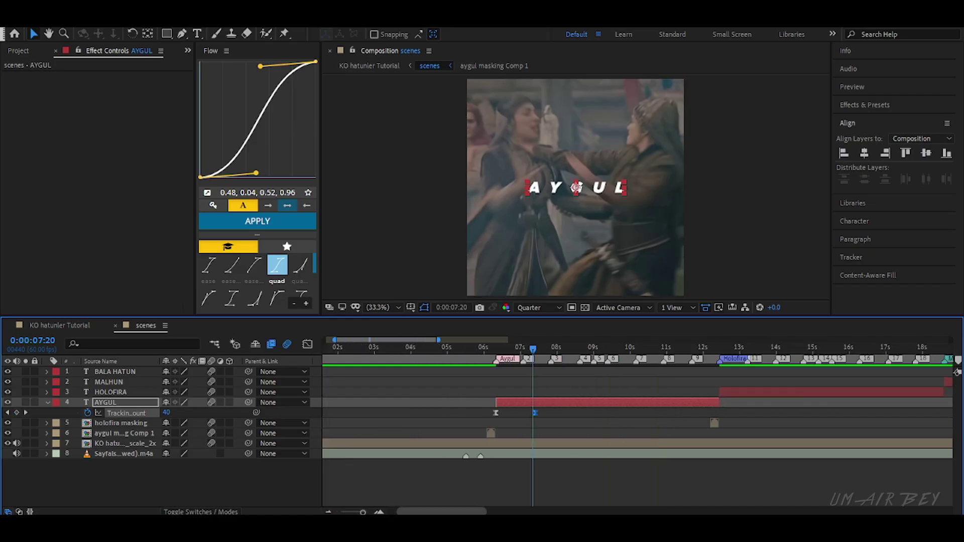
pyautogui.moveTo(470, 413); pyautogui.dragTo(522, 414)
# Step: Apply a linear Flow curve to both AYGUL tracking keyframes and play back the title from 0:00:06:13
pyautogui.moveTo(653, 415); pyautogui.dragTo(425, 410)
pyautogui.scroll(-3, 216, 276)
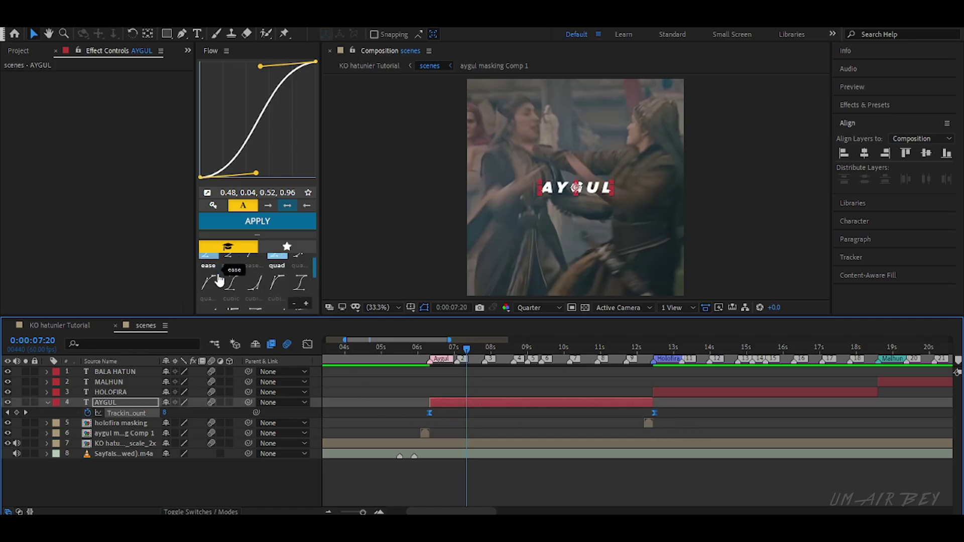
pyautogui.click(300, 288)
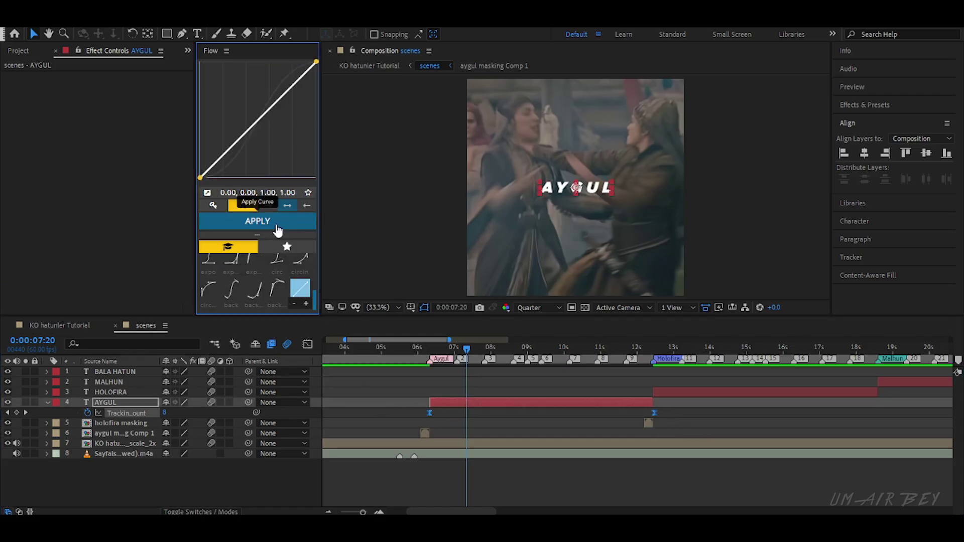
pyautogui.click(432, 356)
pyautogui.press('space')
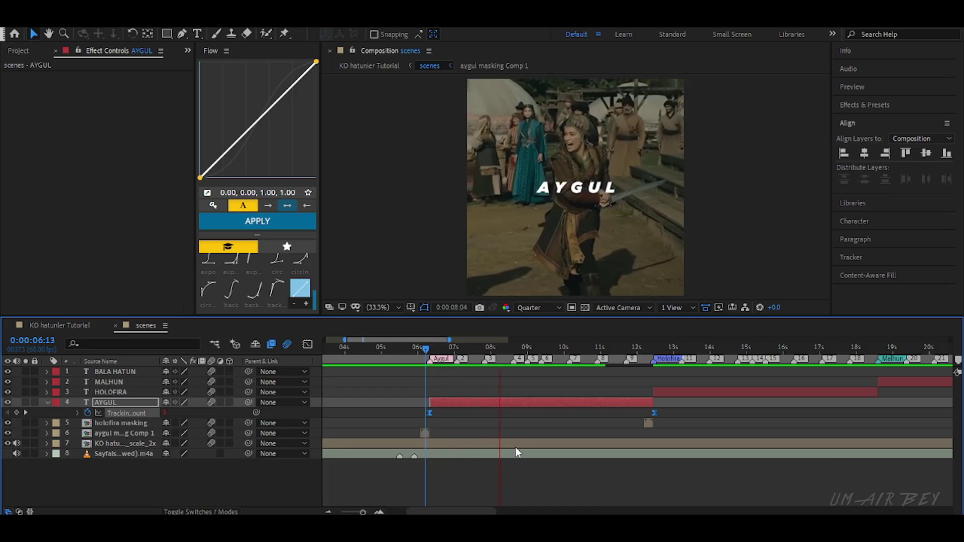
pyautogui.press('space')
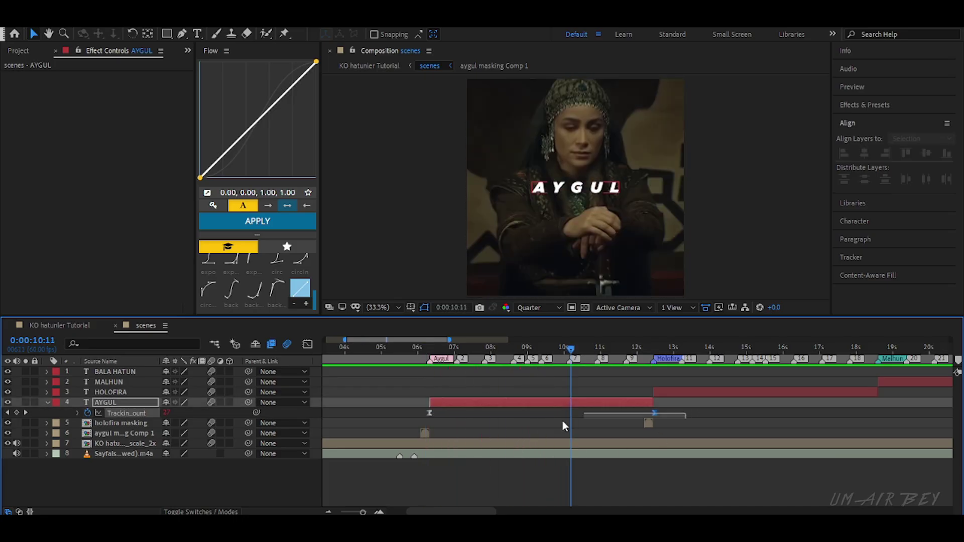
# Step: Copy AYGUL's tracking keyframes and paste them onto the HOLOFIRA layer at 0:00:12:42
pyautogui.moveTo(562, 421); pyautogui.dragTo(402, 421)
pyautogui.hotkey('ctrl', 'c')
pyautogui.click(662, 356)
pyautogui.click(664, 396)
pyautogui.hotkey('ctrl', 'v')
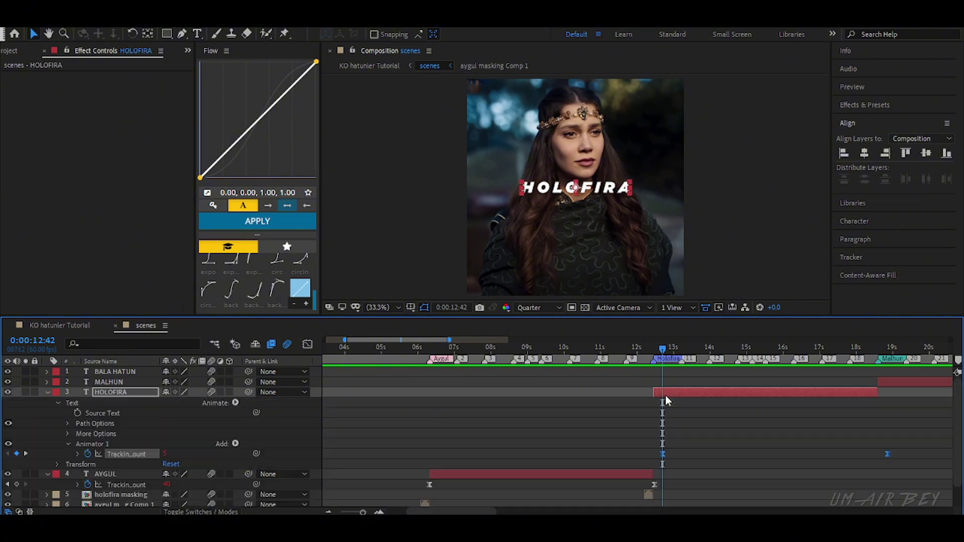
# Step: Shift HOLOFIRA's tracking keyframes back to the layer's start and play back the title from 0:00:12:25
pyautogui.press('u')
pyautogui.moveTo(664, 403); pyautogui.dragTo(655, 413)
pyautogui.press('i')
pyautogui.press('space')
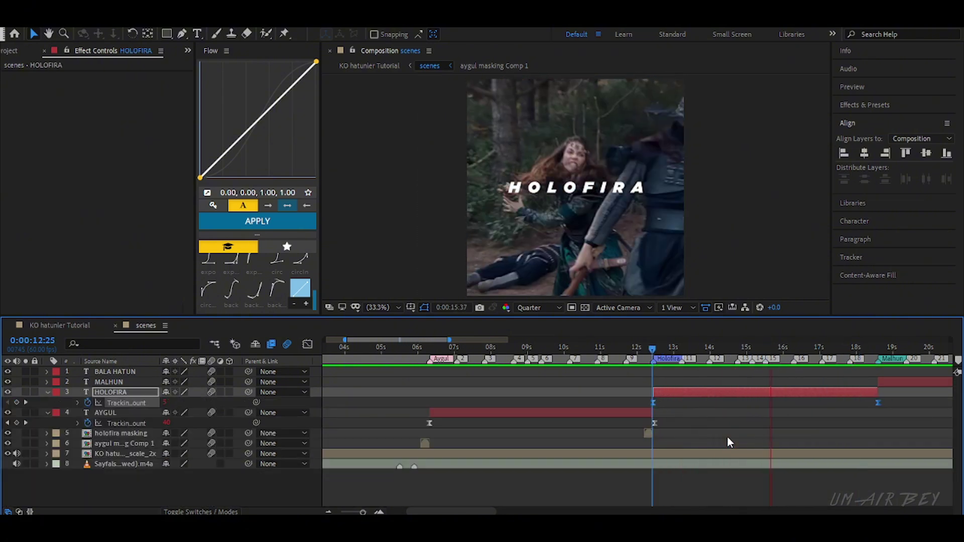
pyautogui.press('space')
# Step: Paste the tracking keyframes onto the MALHUN layer at 0:00:18:36 and show only its keyframed property
pyautogui.hscroll(5, 728, 437)
pyautogui.press('k')
pyautogui.click(602, 383)
pyautogui.hotkey('ctrl', 'v')
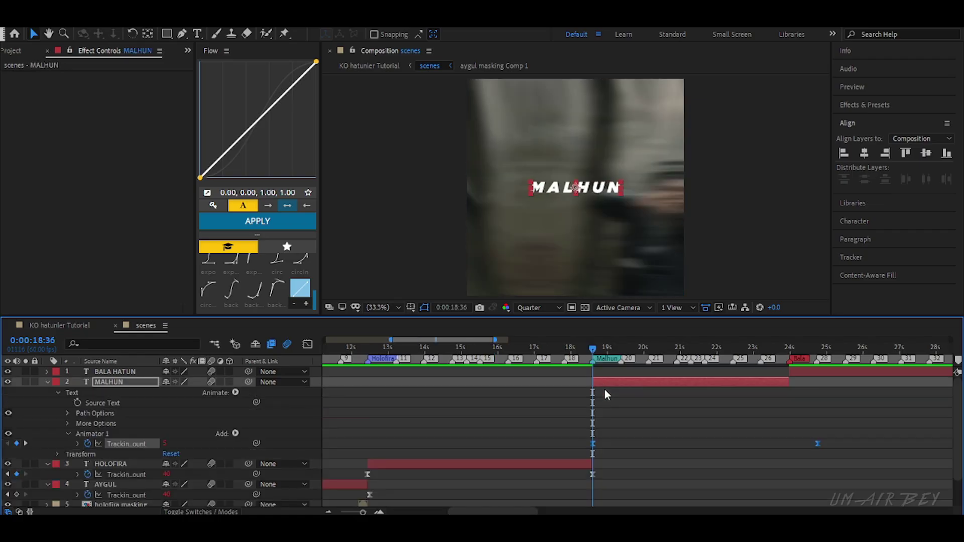
pyautogui.press('u')
# Step: Align MALHUN's tracking keyframes with the layer's start and end, and collapse the title layers' properties
pyautogui.moveTo(592, 393); pyautogui.dragTo(590, 394)
pyautogui.click(789, 354)
pyautogui.click(809, 404)
pyautogui.moveTo(815, 392); pyautogui.dragTo(789, 407)
pyautogui.press('u')
pyautogui.click(526, 393)
pyautogui.press('u')
pyautogui.hotkey('ctrl', 'Down')
pyautogui.press('u')
pyautogui.moveTo(513, 511); pyautogui.dragTo(548, 511)
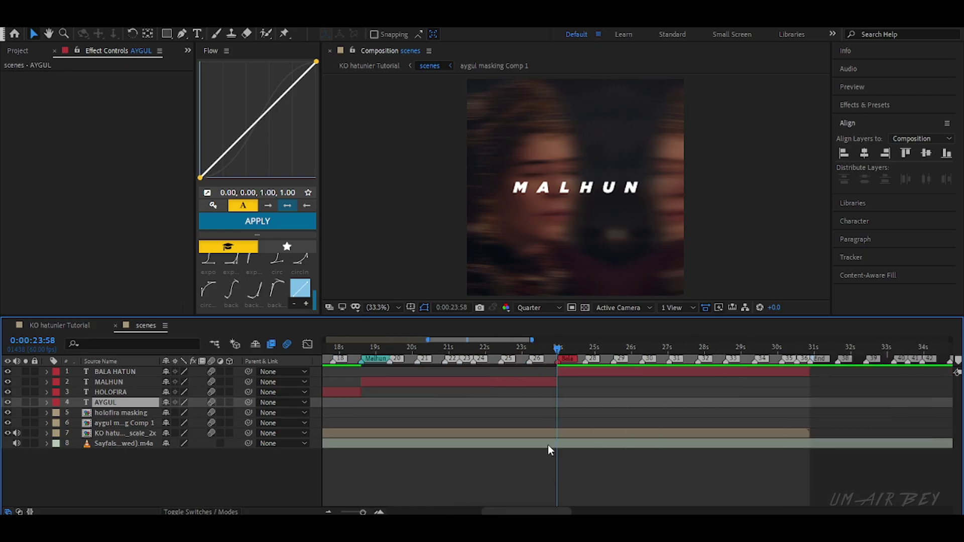
# Step: Paste the tracking keyframes onto the BALA HATUN layer, fitted to its start and end, and play it back from 0:00:23:41
pyautogui.click(564, 372)
pyautogui.click(554, 356)
pyautogui.hotkey('ctrl', 'v')
pyautogui.press('u')
pyautogui.moveTo(791, 355); pyautogui.dragTo(810, 379)
pyautogui.press('u')
pyautogui.click(546, 347)
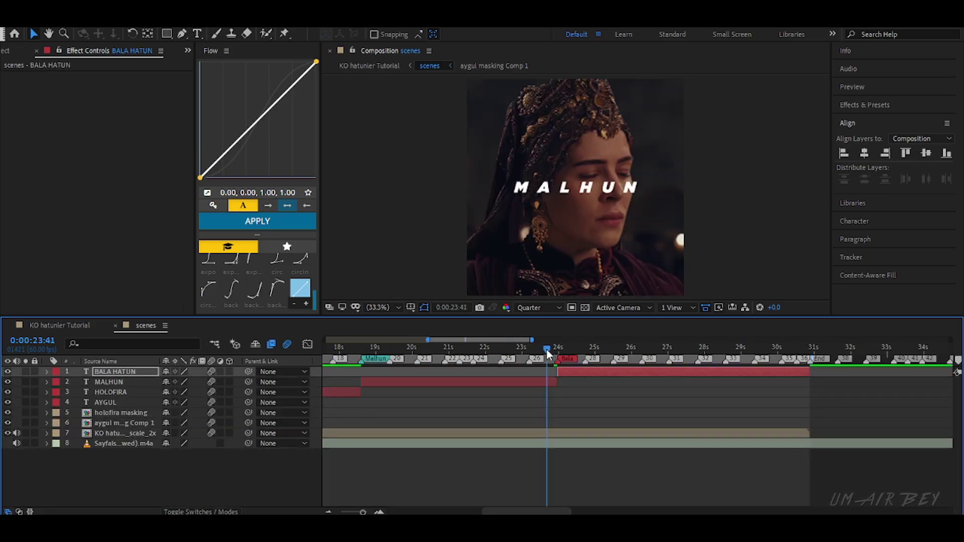
pyautogui.press('space')
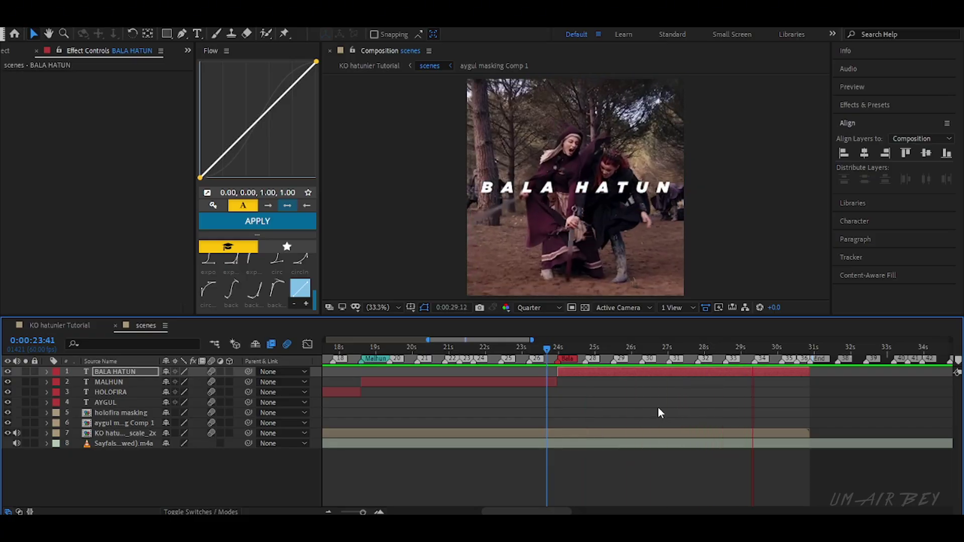
# Step: Reveal BALA HATUN's tracking keyframes and move the current time to the last one at 0:00:30:59
pyautogui.moveTo(744, 348); pyautogui.dragTo(776, 353)
pyautogui.write('uk')
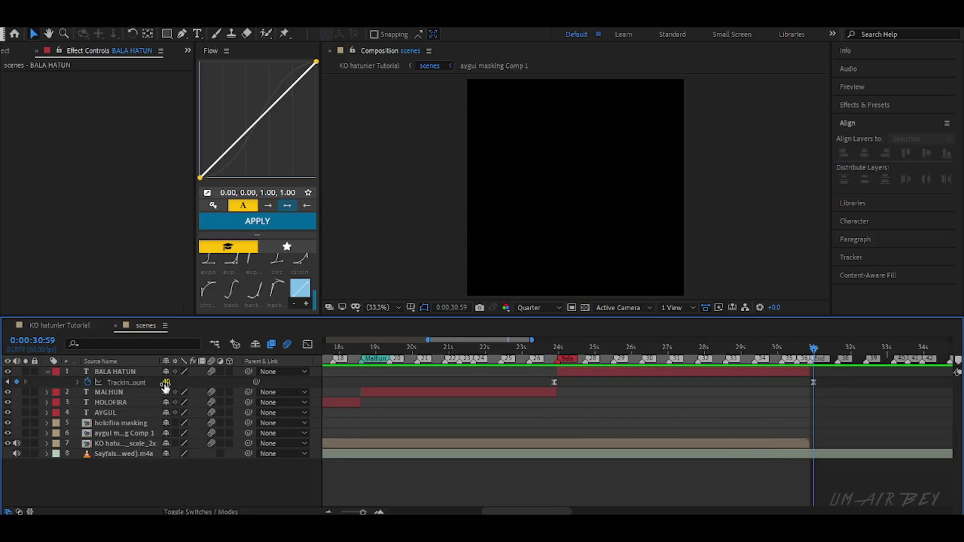
# Step: Set the BALA HATUN title's tracking amount keyframe at 0:00:30:59 to 50 and preview the animation
pyautogui.write('50')
pyautogui.press('Return')
pyautogui.click(607, 348)
pyautogui.press('space')
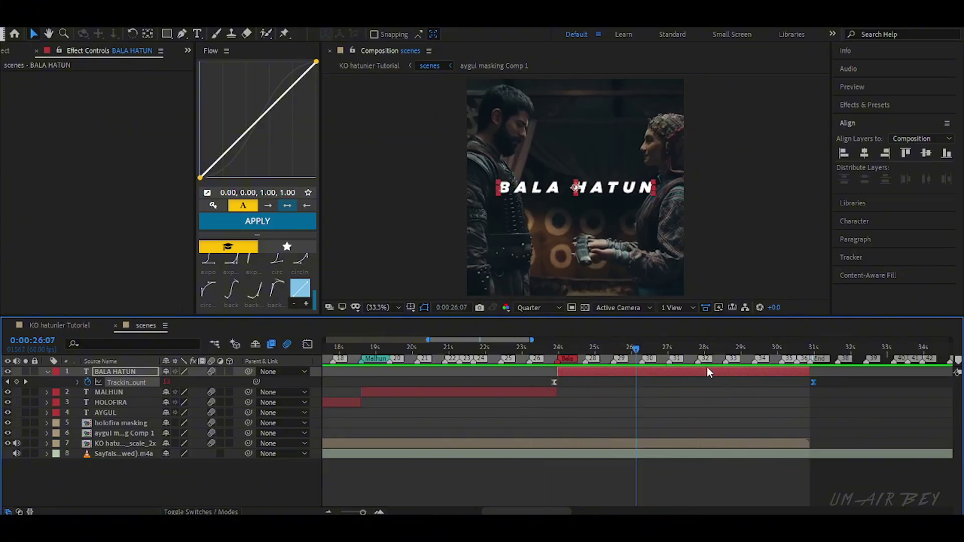
# Step: Change the BALA HATUN title text to BALA
pyautogui.doubleClick(675, 372)
pyautogui.write('BALA')
pyautogui.click(675, 372)
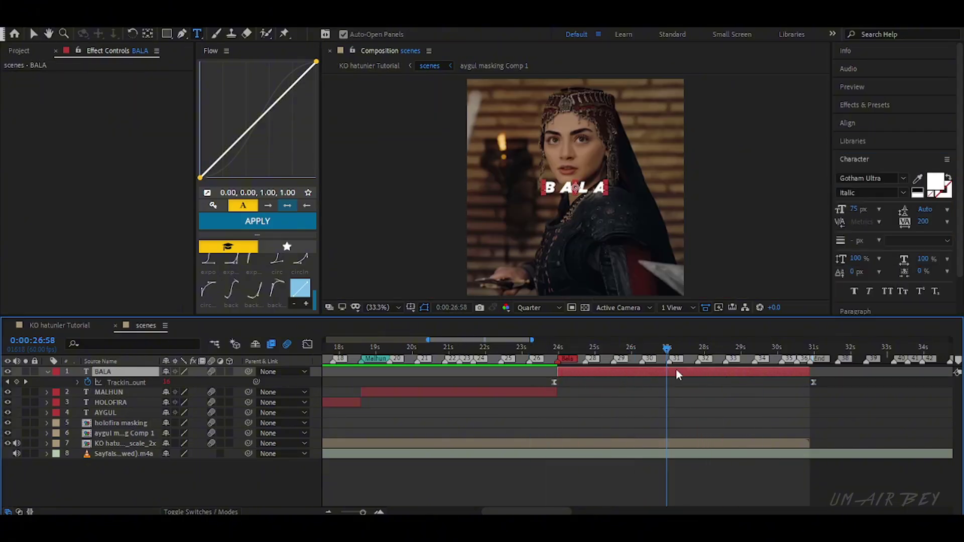
pyautogui.click(847, 122)
# Step: Set the BALA title's tracking amount at the layer's end to 40, preview it and collapse its keyframed properties
pyautogui.write('o')
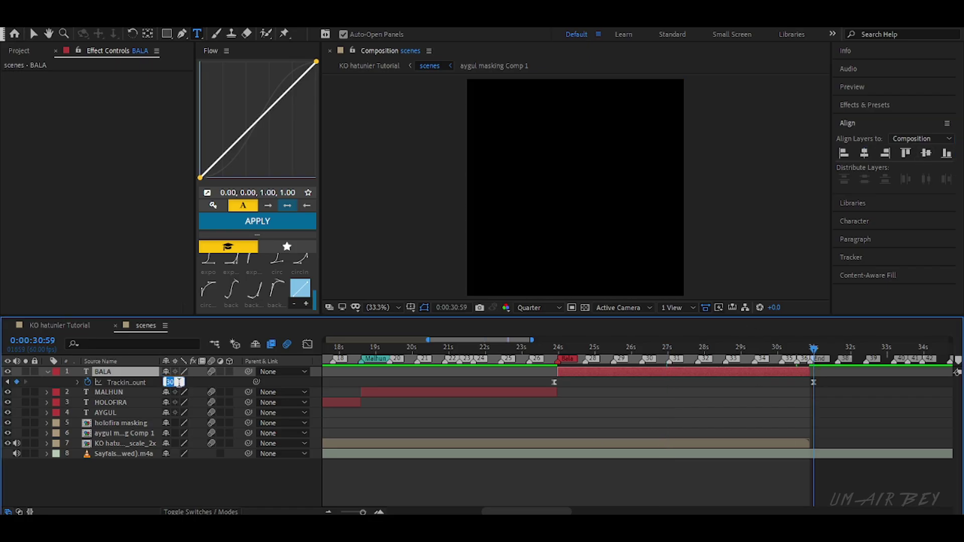
pyautogui.write('40')
pyautogui.click(541, 352)
pyautogui.press('space')
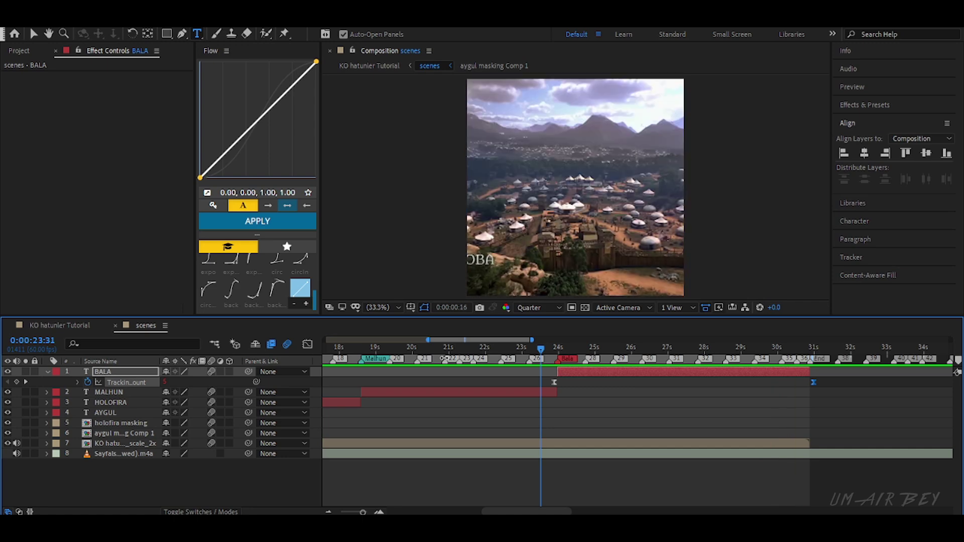
pyautogui.press('space')
pyautogui.press('u')
pyautogui.press('space')
# Step: Add the S_TextureFlux effect to the AYGUL text layer
pyautogui.moveTo(436, 511); pyautogui.dragTo(463, 511)
pyautogui.click(416, 351)
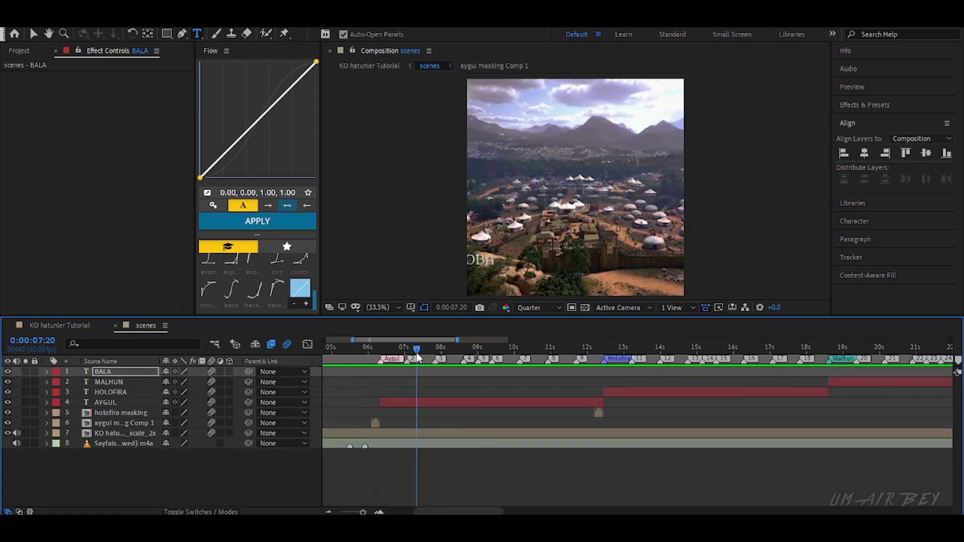
pyautogui.moveTo(416, 354); pyautogui.dragTo(425, 354)
pyautogui.click(434, 401)
pyautogui.hotkey('ctrl', 'space')
pyautogui.write('S')
pyautogui.press('BackSpace')
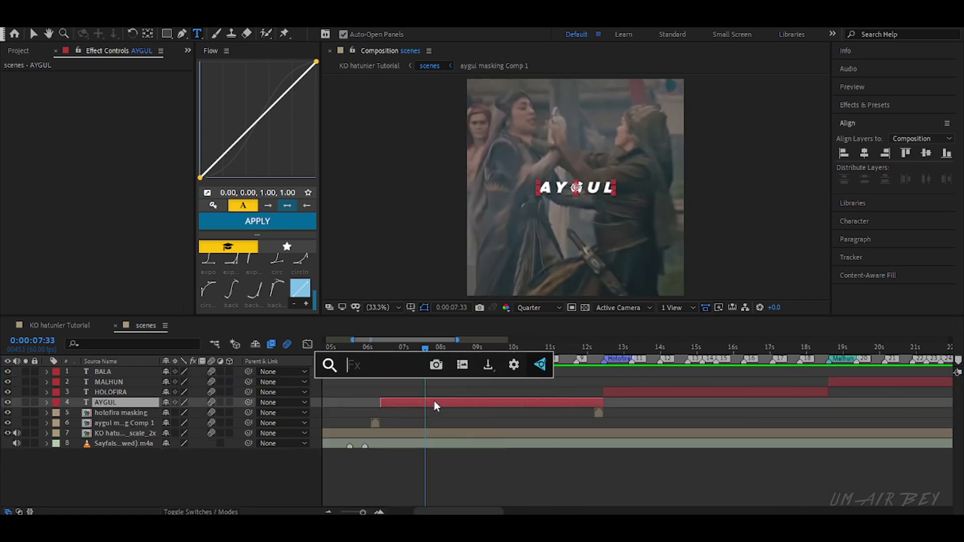
pyautogui.write('s_te')
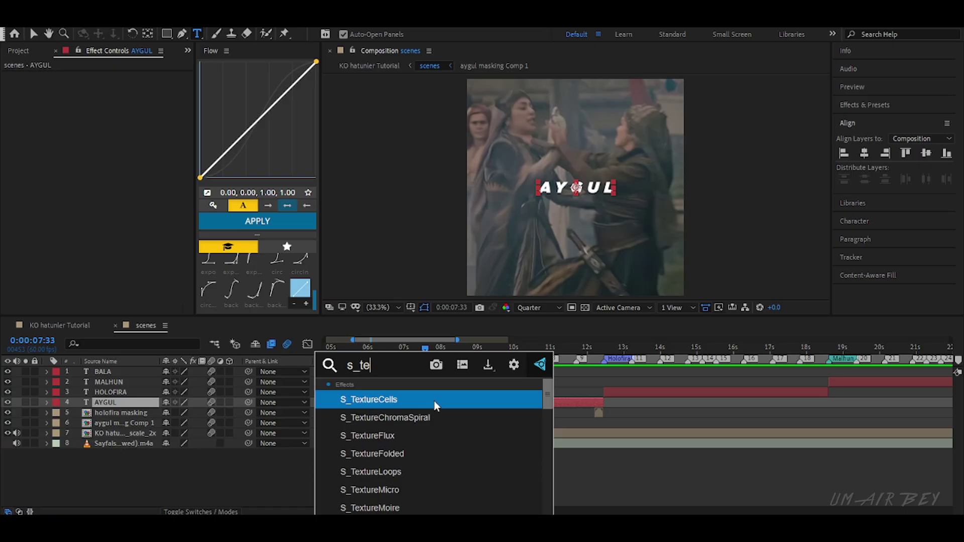
pyautogui.press('Down')
pyautogui.press('Down')
pyautogui.press('Return')
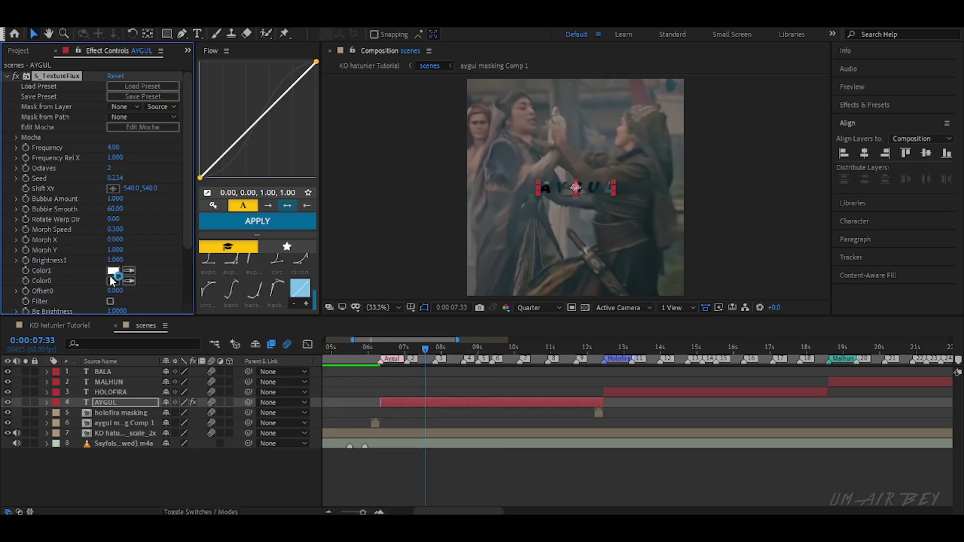
# Step: Set Color0 of the AYGUL layer's S_TextureFlux effect to a saturated orange-red
pyautogui.click(113, 280)
pyautogui.moveTo(594, 423); pyautogui.dragTo(591, 490)
pyautogui.moveTo(557, 416); pyautogui.dragTo(562, 324)
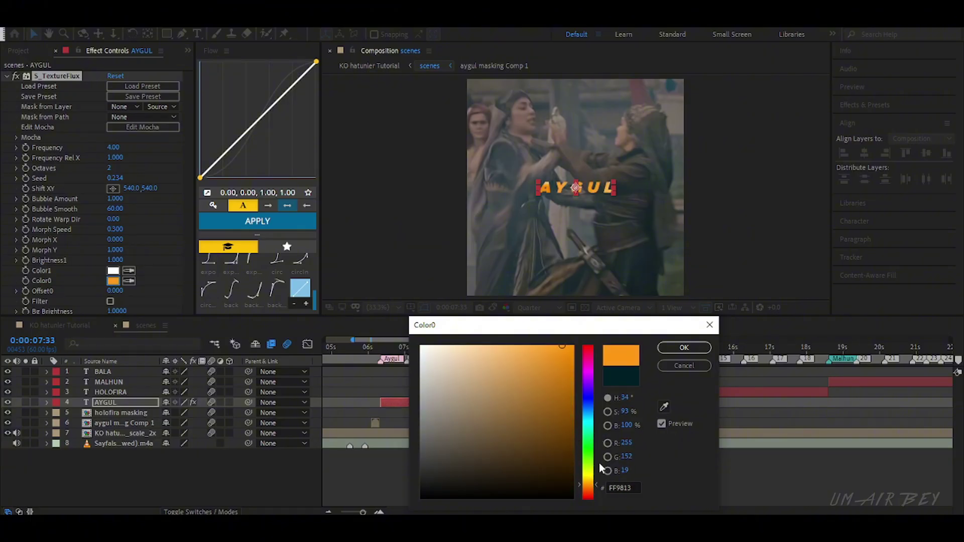
pyautogui.click(593, 490)
pyautogui.press('Return')
# Step: Set Color1 of the S_TextureFlux effect to light red FF6565 and preview the AYGUL title
pyautogui.click(113, 270)
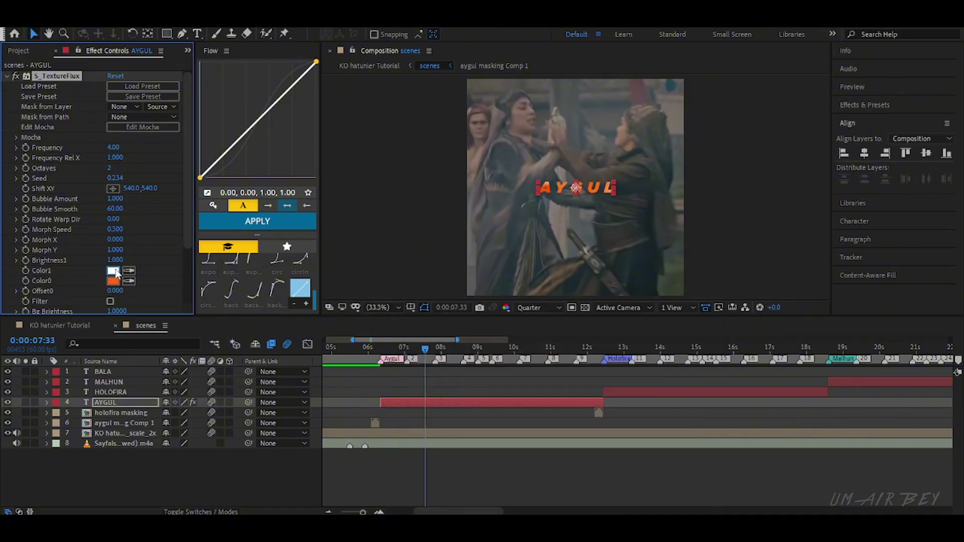
pyautogui.moveTo(547, 379); pyautogui.dragTo(513, 341)
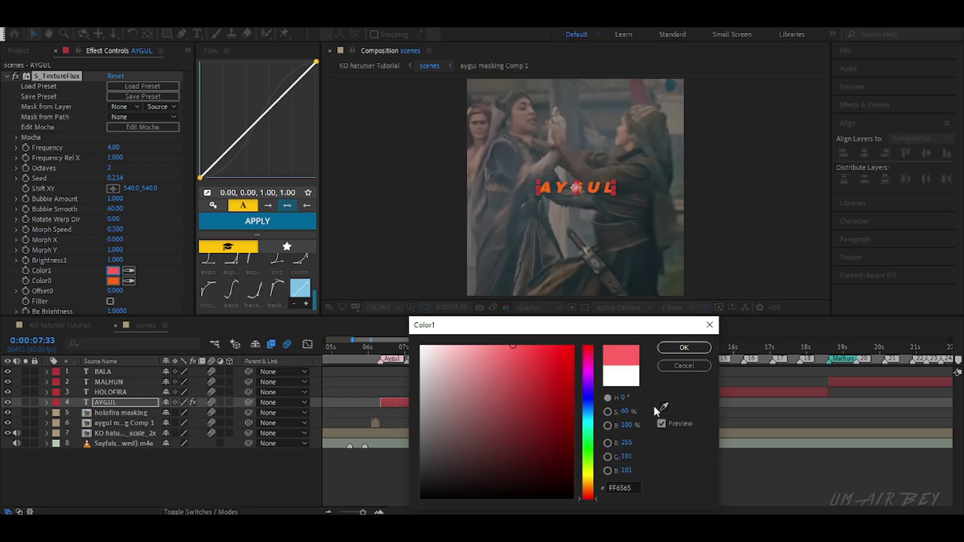
pyautogui.click(682, 348)
pyautogui.moveTo(420, 352); pyautogui.dragTo(474, 359)
pyautogui.press('space')
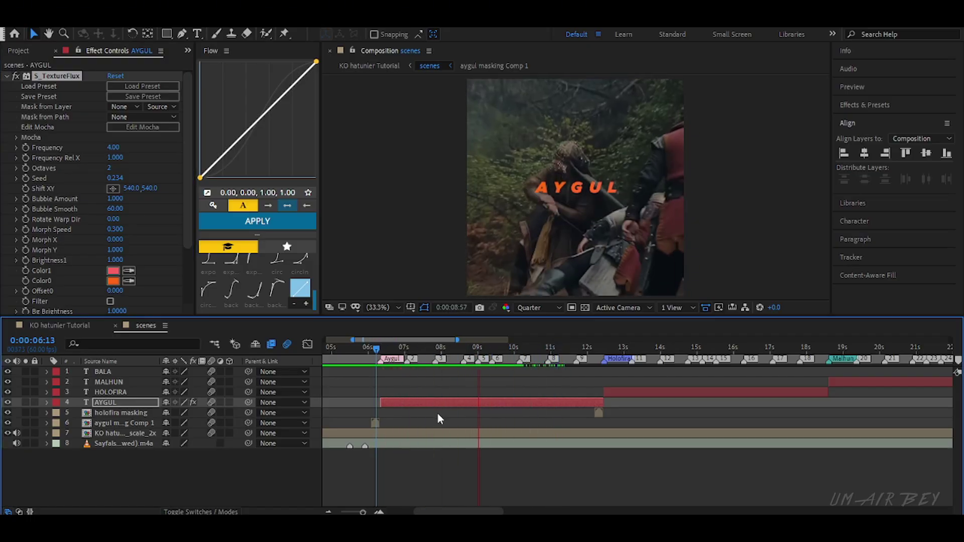
pyautogui.click(474, 350)
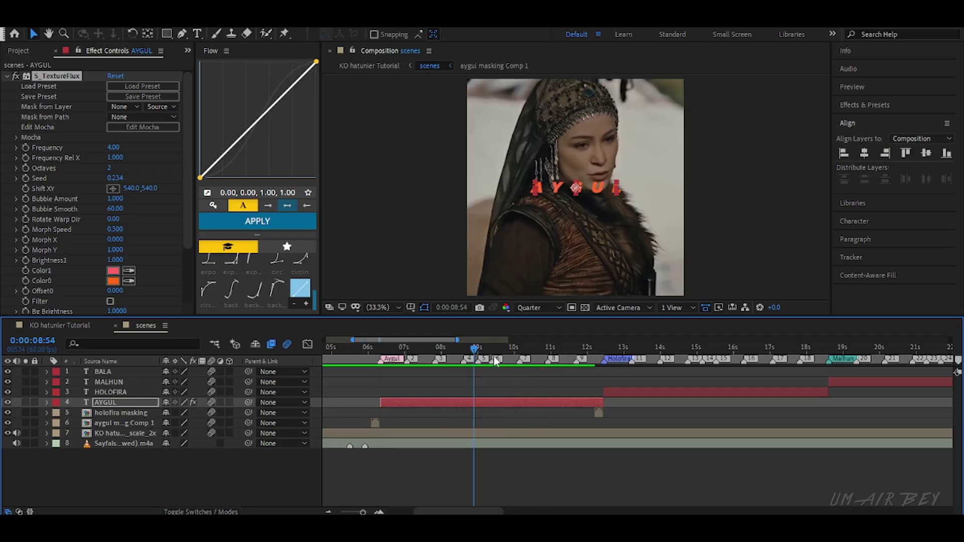
# Step: Sample a brown from the woman's costume in the frame at 0:00:09:49 as S_TextureFlux Color0
pyautogui.press('Home')
pyautogui.click(129, 280)
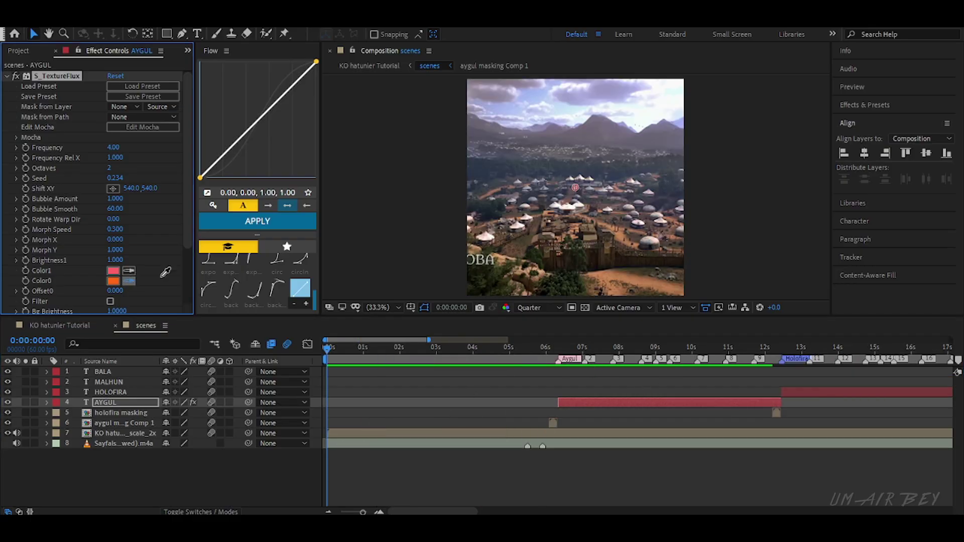
pyautogui.click(685, 348)
pyautogui.click(129, 281)
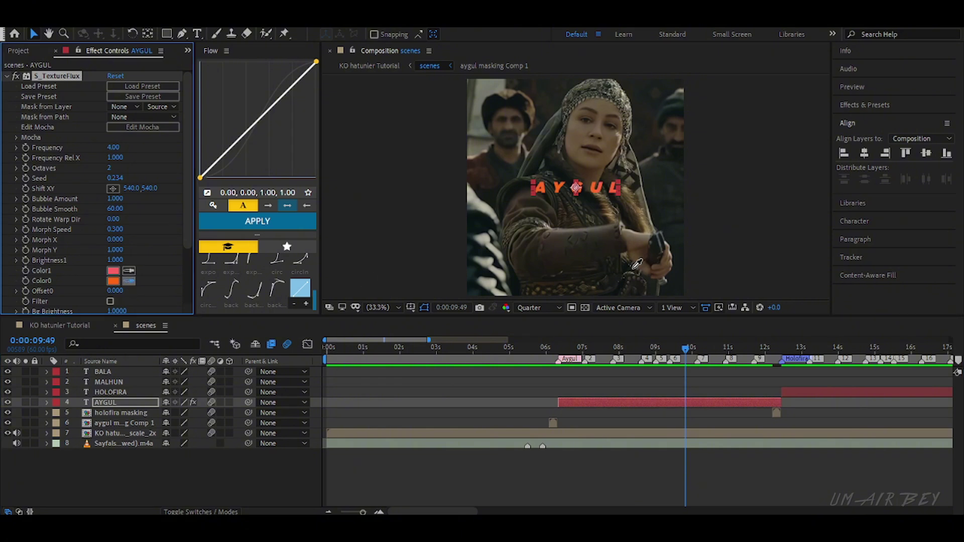
pyautogui.click(607, 209)
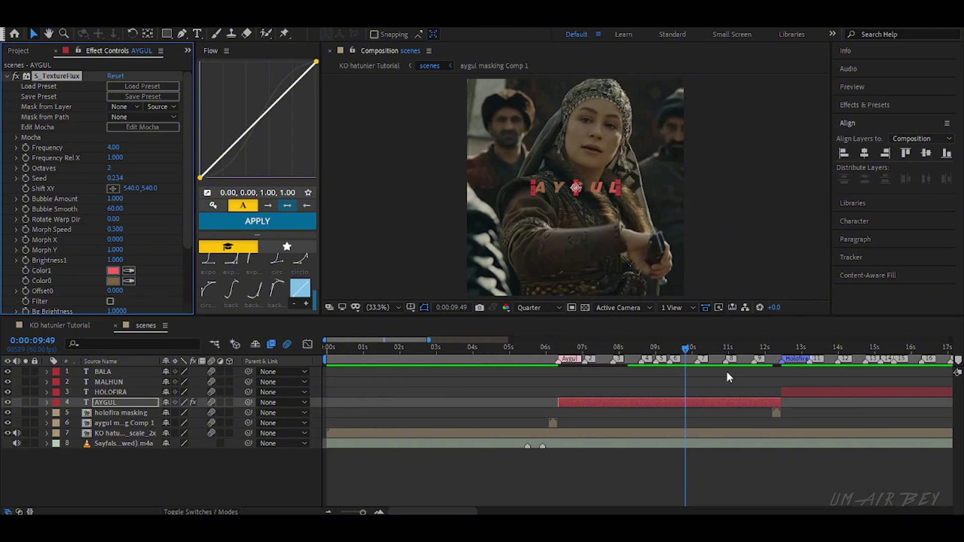
# Step: Lighten the S_TextureFlux Color0 brown to a tan of about B99965
pyautogui.moveTo(686, 352)
pyautogui.mouseDown()
pyautogui.moveTo(668, 353)
pyautogui.moveTo(679, 354)
pyautogui.mouseUp()
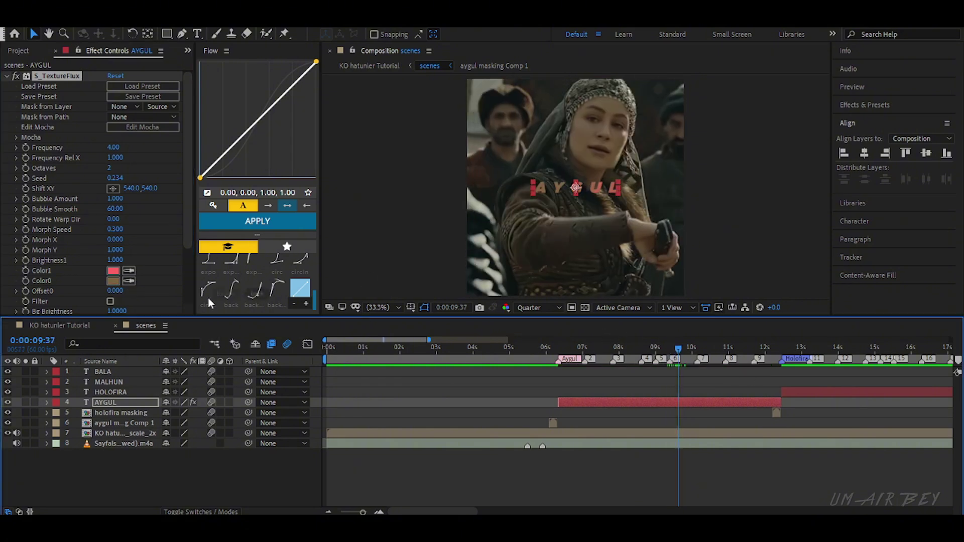
pyautogui.click(113, 281)
pyautogui.moveTo(488, 418); pyautogui.dragTo(483, 392)
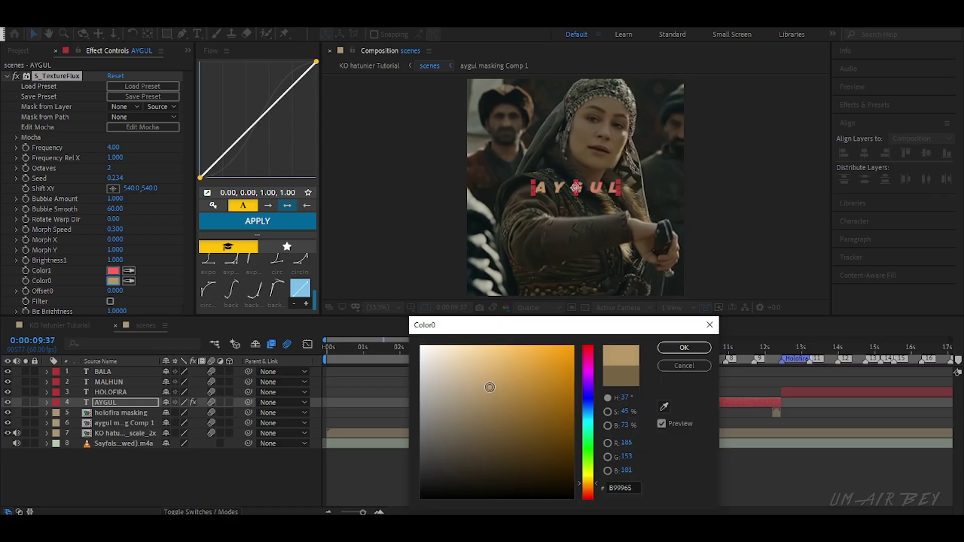
pyautogui.click(661, 352)
# Step: Change the S_TextureFlux Color1 to yellow FFE157
pyautogui.click(115, 272)
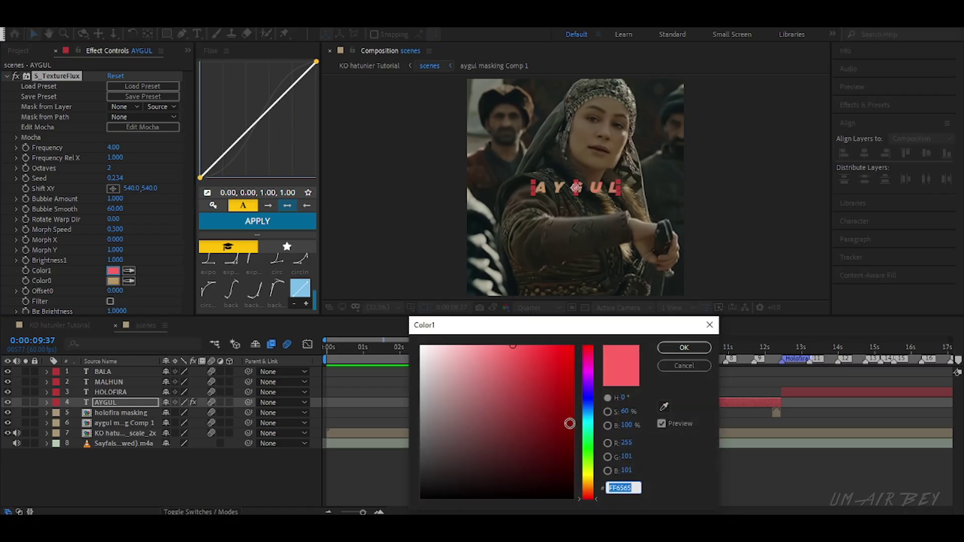
pyautogui.moveTo(587, 446); pyautogui.dragTo(592, 479)
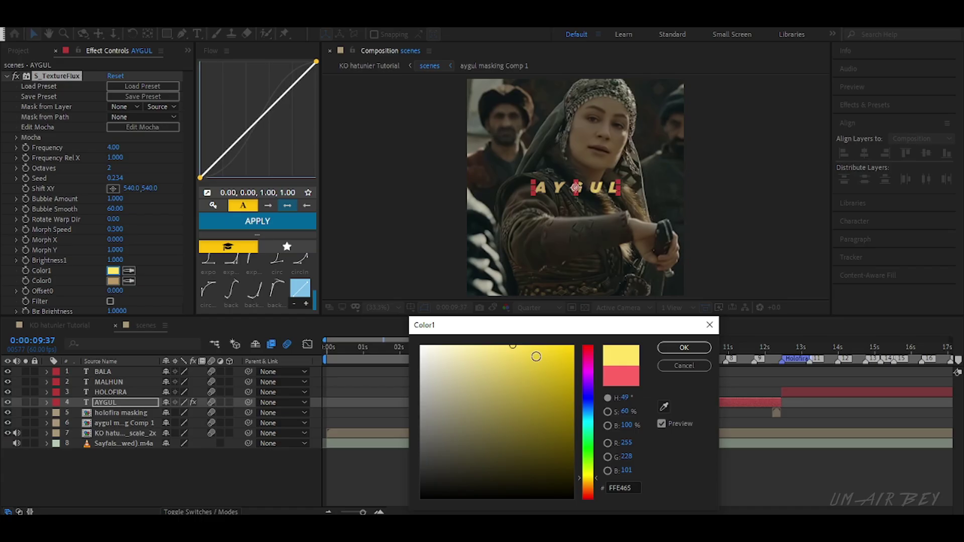
pyautogui.click(536, 348)
pyautogui.moveTo(531, 354); pyautogui.dragTo(520, 345)
pyautogui.click(696, 348)
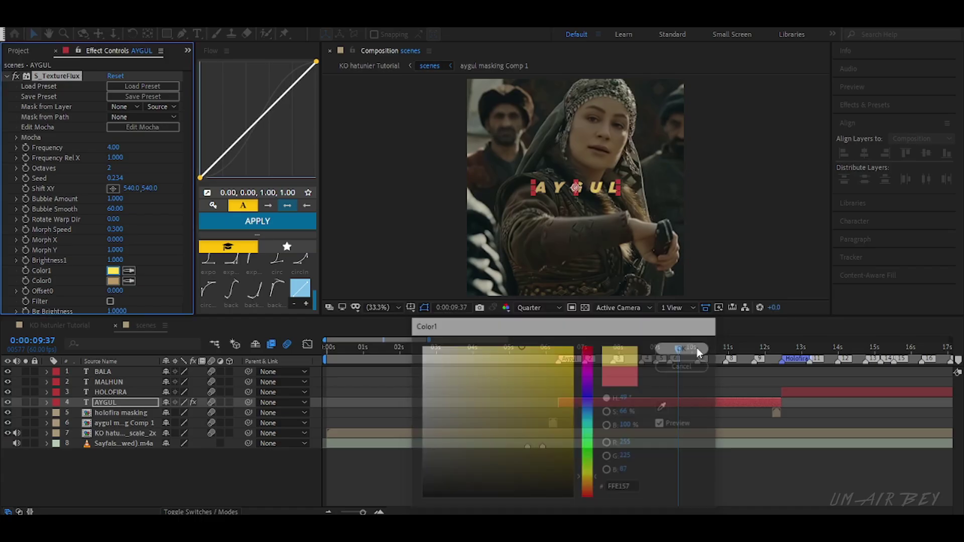
# Step: Pre-compose the AYGUL text layer as AYGUL Comp 1, moving all attributes into the new composition
pyautogui.moveTo(647, 349); pyautogui.dragTo(613, 349)
pyautogui.press('k')
pyautogui.press('u')
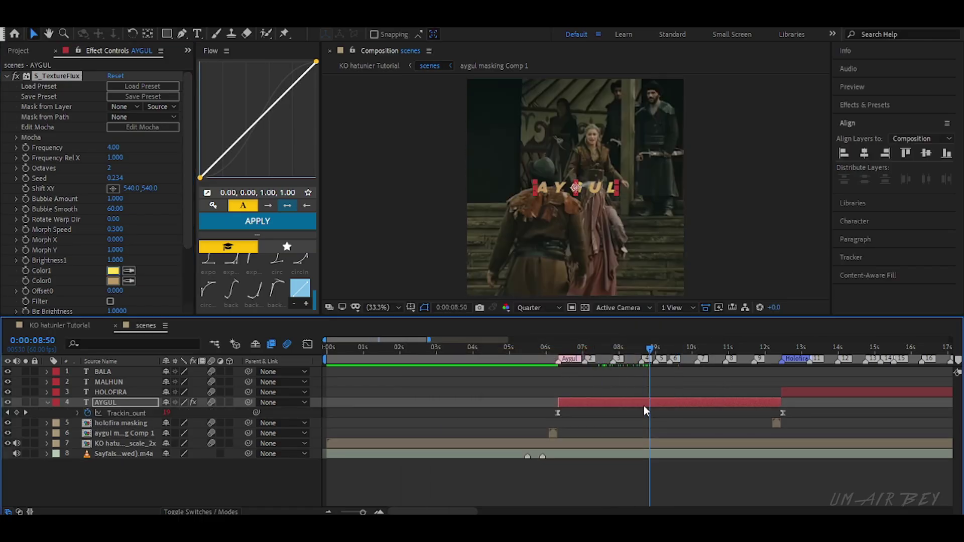
pyautogui.hotkey('ctrl', 'shift', 'c')
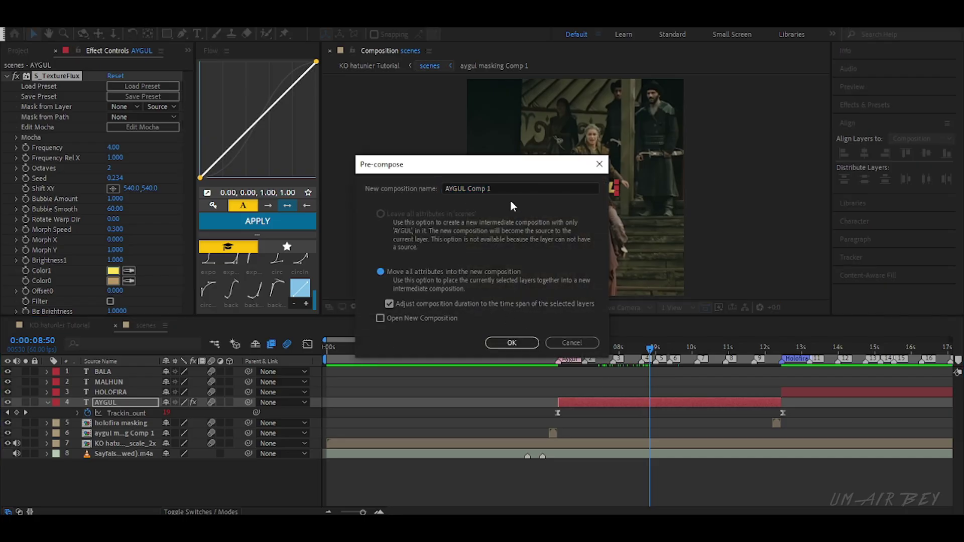
pyautogui.click(513, 343)
# Step: Add the Deep Glow effect to AYGUL Comp 1 with Unmult enabled and an exposure of 0.80
pyautogui.hotkey('ctrl', 'space')
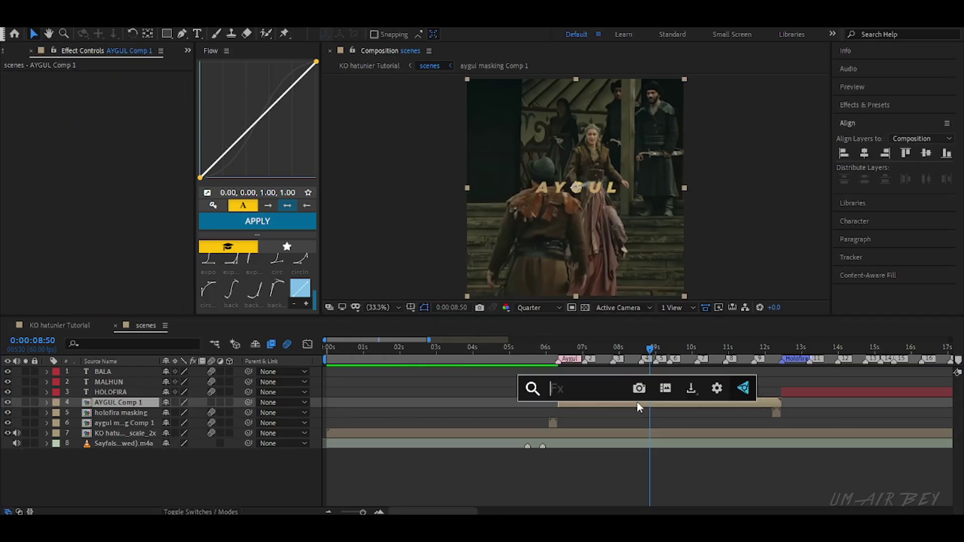
pyautogui.write('deep')
pyautogui.press('Return')
pyautogui.click(111, 251)
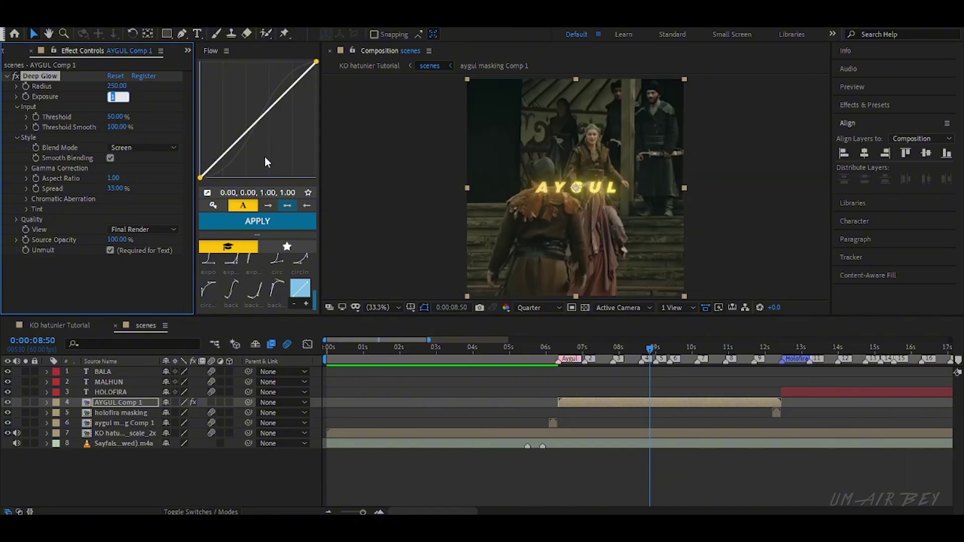
pyautogui.press('Return')
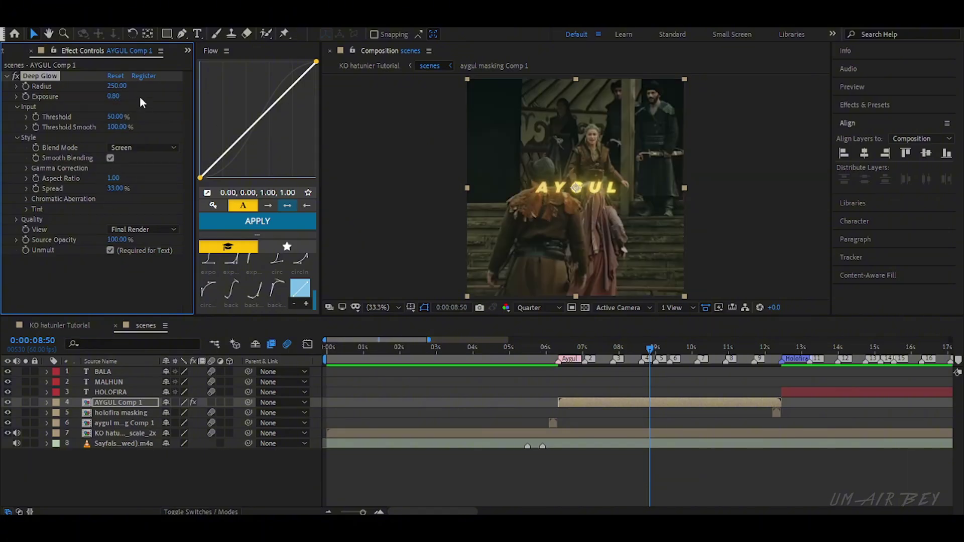
# Step: Add BCC Drop Shadow to AYGUL Comp 1 with a shadow distance of 10 and shadow intensity of 50
pyautogui.hotkey('ctrl', 'space')
pyautogui.write('bcc dr')
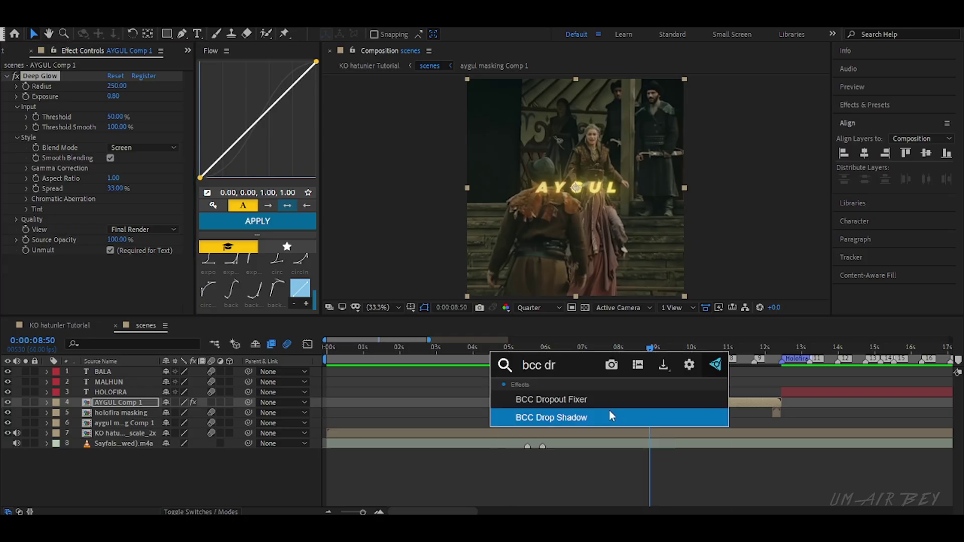
pyautogui.click(610, 411)
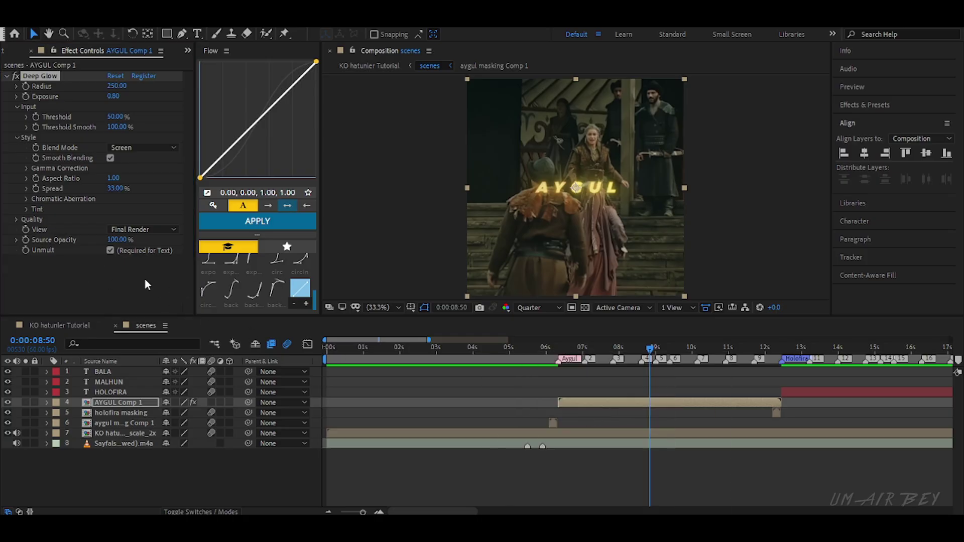
pyautogui.click(114, 247)
pyautogui.write('10')
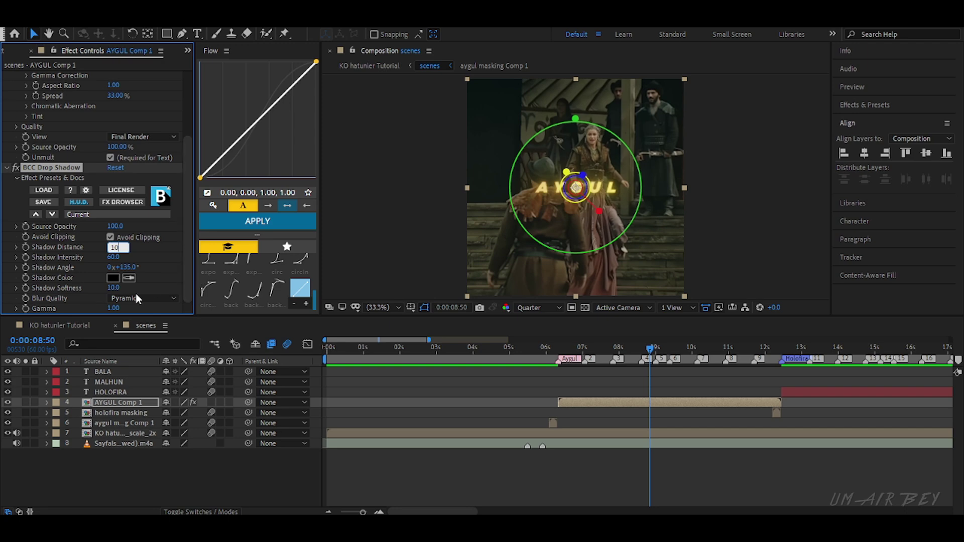
pyautogui.press('Tab')
pyautogui.write('50')
pyautogui.press('Return')
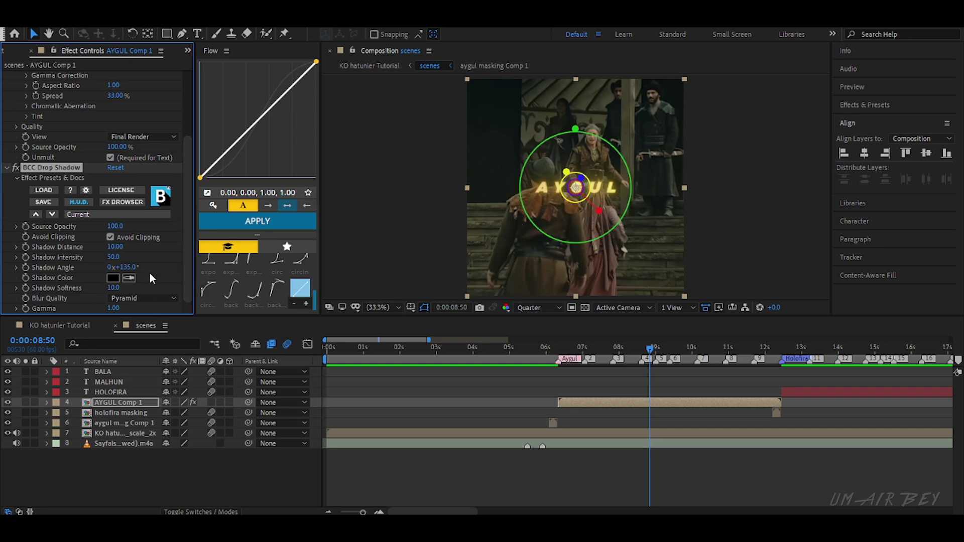
# Step: Duplicate the BCC Drop Shadow effect, enable motion blur on AYGUL Comp 1 and preview the title
pyautogui.hotkey('ctrl', 'd')
pyautogui.click(212, 402)
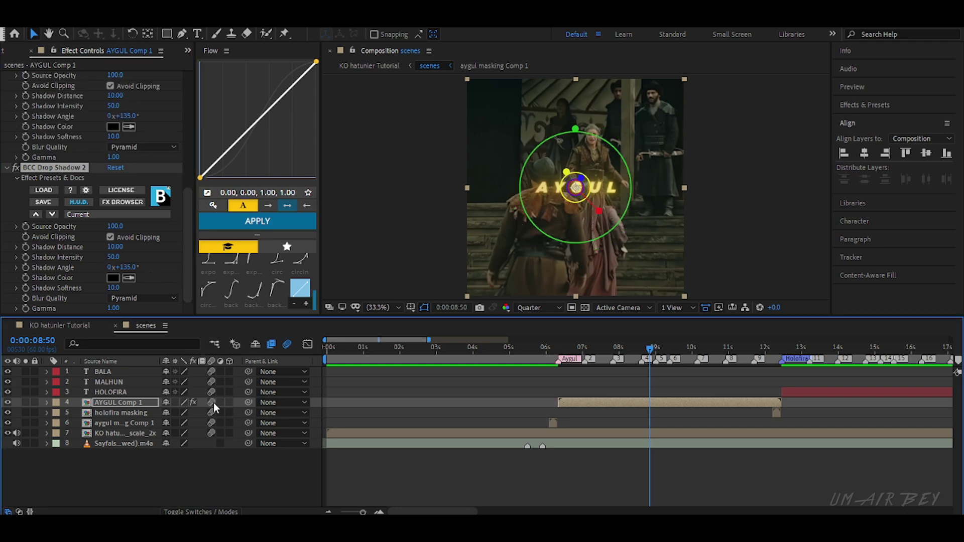
pyautogui.press('space')
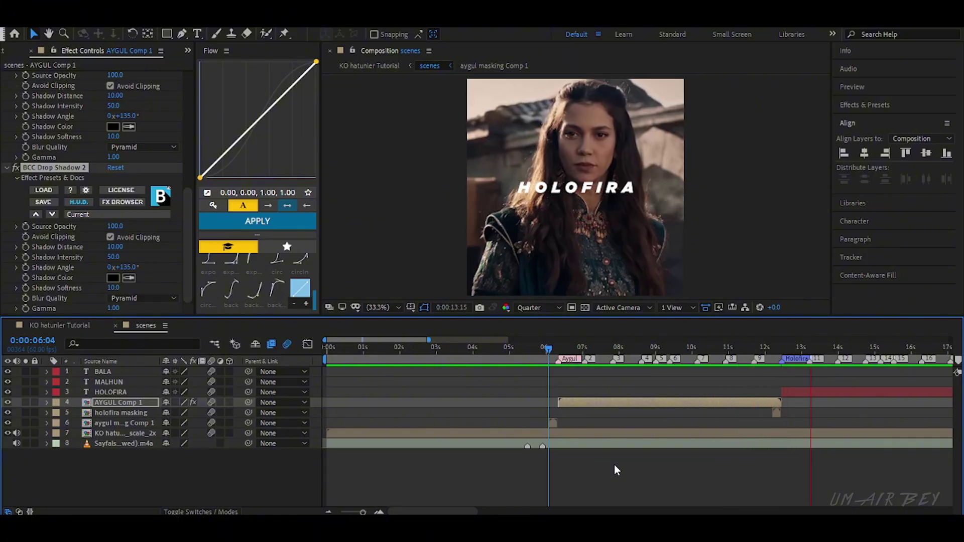
# Step: Add the S_Flicker effect to AYGUL Comp 1 with amplitude 0.43 and Rand Luma Amp 0.96
pyautogui.moveTo(614, 351); pyautogui.dragTo(628, 402)
pyautogui.hotkey('ctrl', 'space')
pyautogui.write('s_fl')
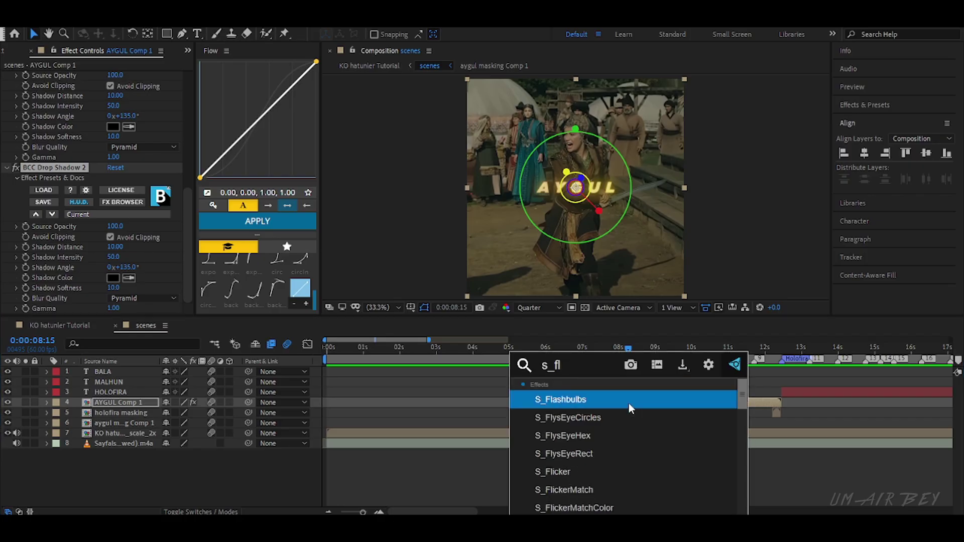
pyautogui.press('Return')
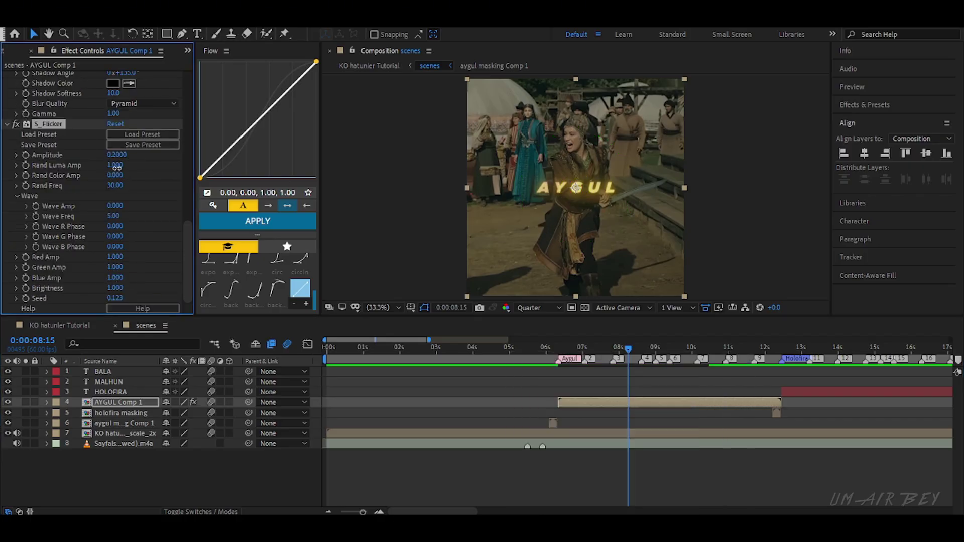
pyautogui.moveTo(124, 157); pyautogui.dragTo(141, 162)
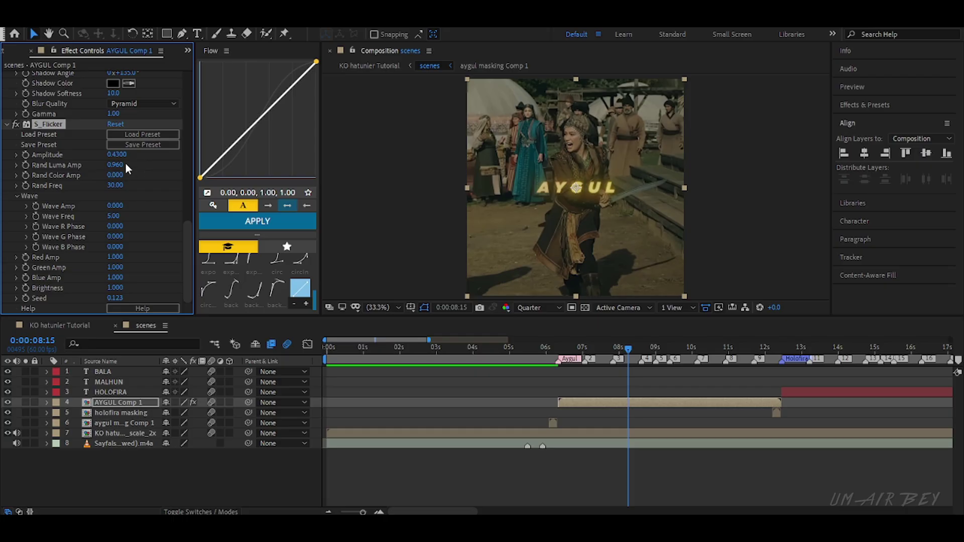
# Step: Set the S_Flicker Amplitude on AYGUL Comp 1 to 0.35 and preview the title
pyautogui.write('0.35')
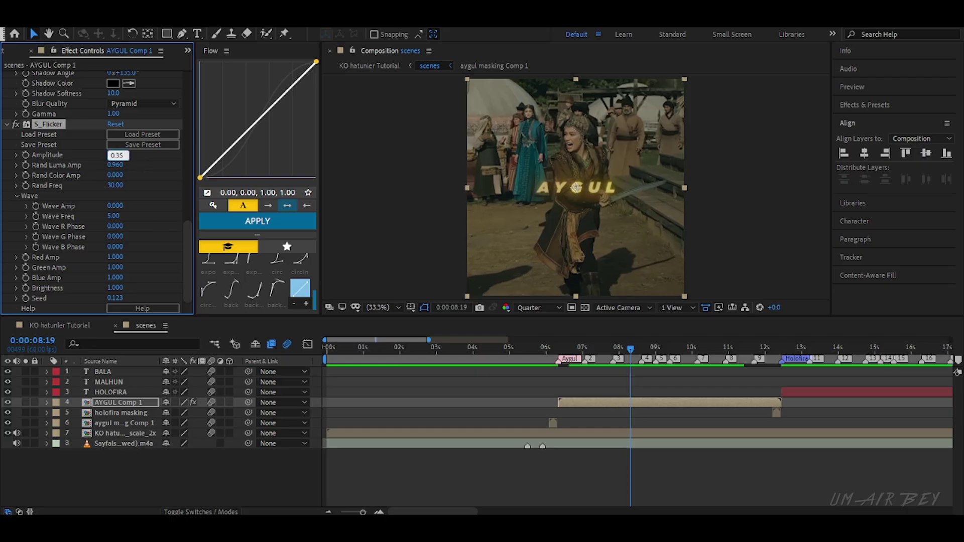
pyautogui.click(598, 383)
pyautogui.click(572, 355)
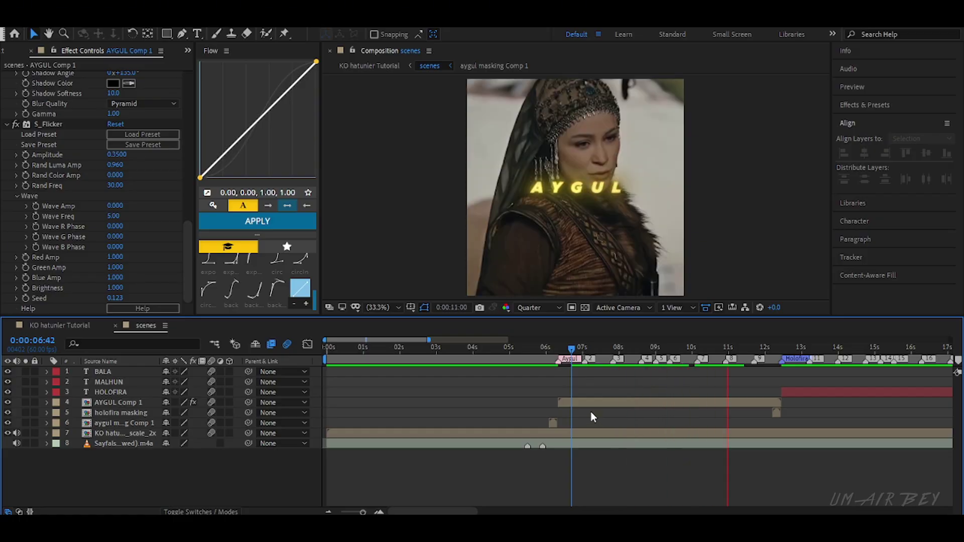
pyautogui.click(553, 352)
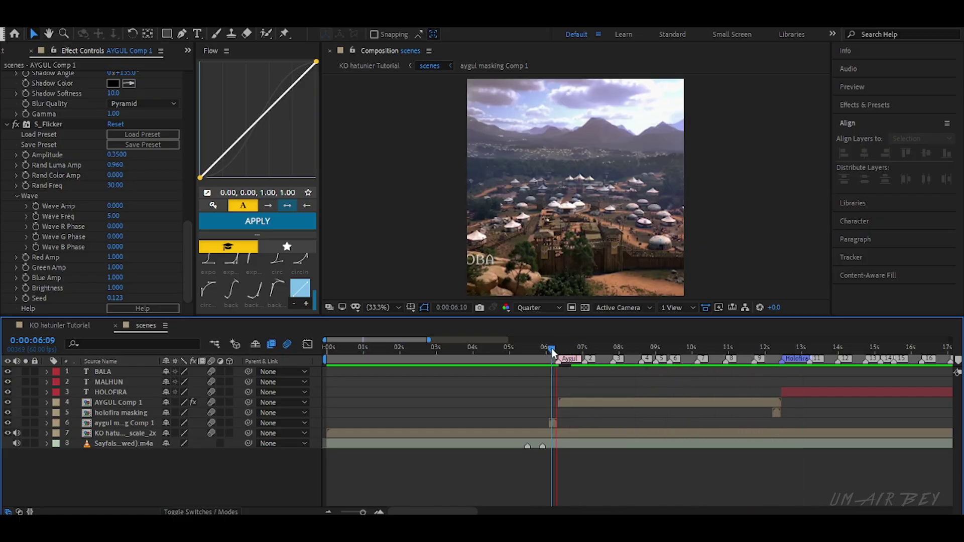
# Step: Open AYGUL Comp 1, set its preview resolution to Full and play back the title with the FEARLESS WARRIOR subtitle
pyautogui.doubleClick(634, 401)
pyautogui.click(124, 370)
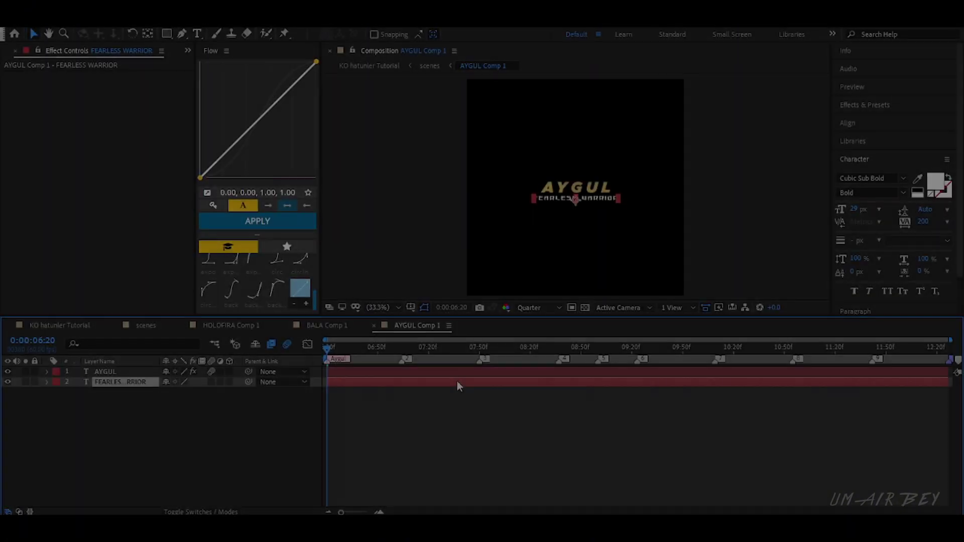
pyautogui.click(537, 307)
pyautogui.click(527, 343)
pyautogui.scroll(2, 584, 210)
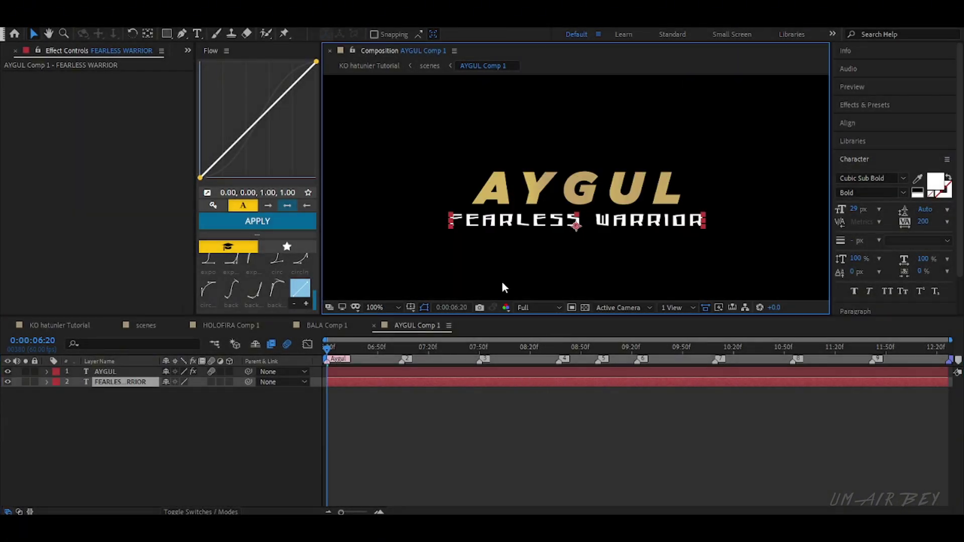
pyautogui.click(438, 443)
pyautogui.click(333, 381)
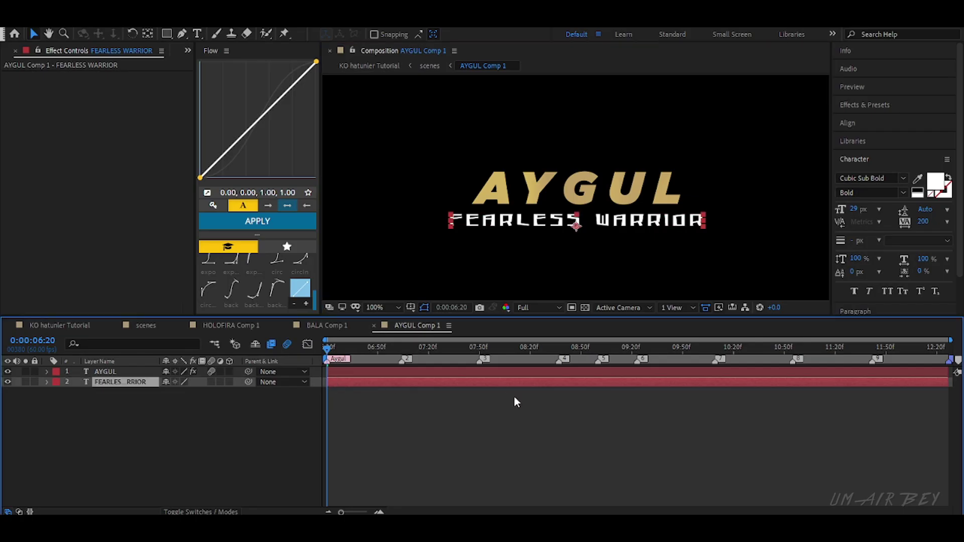
pyautogui.press('space')
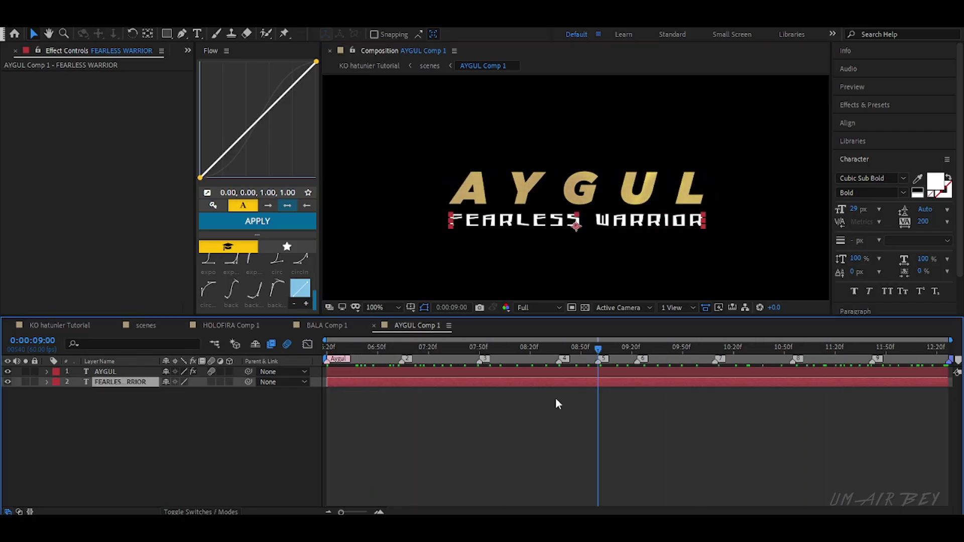
pyautogui.press('space')
# Step: Apply the increasing-tracking animation preset to the FEARLESS WARRIOR text layer at 0:00:06:20
pyautogui.hotkey('ctrl', 'space')
pyautogui.write('incr')
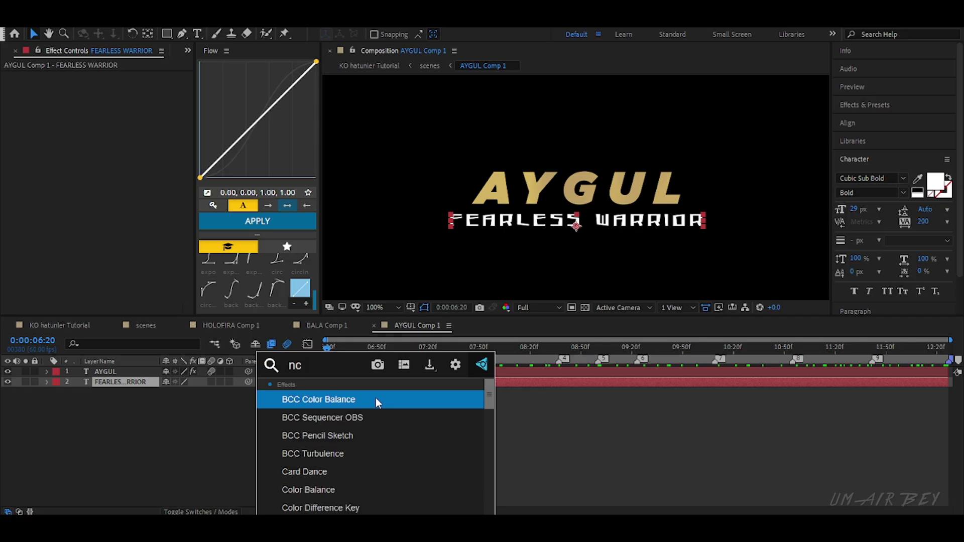
pyautogui.press('Return')
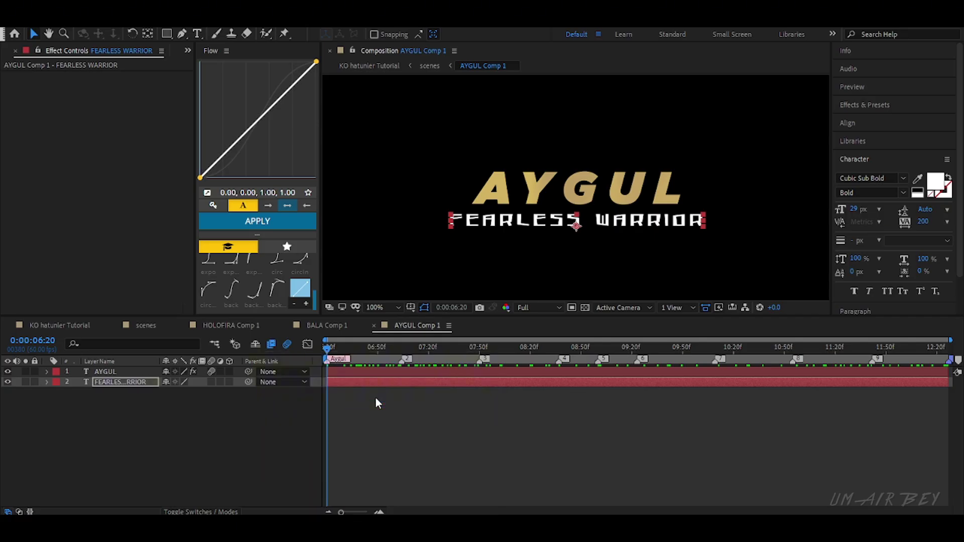
pyautogui.press('space')
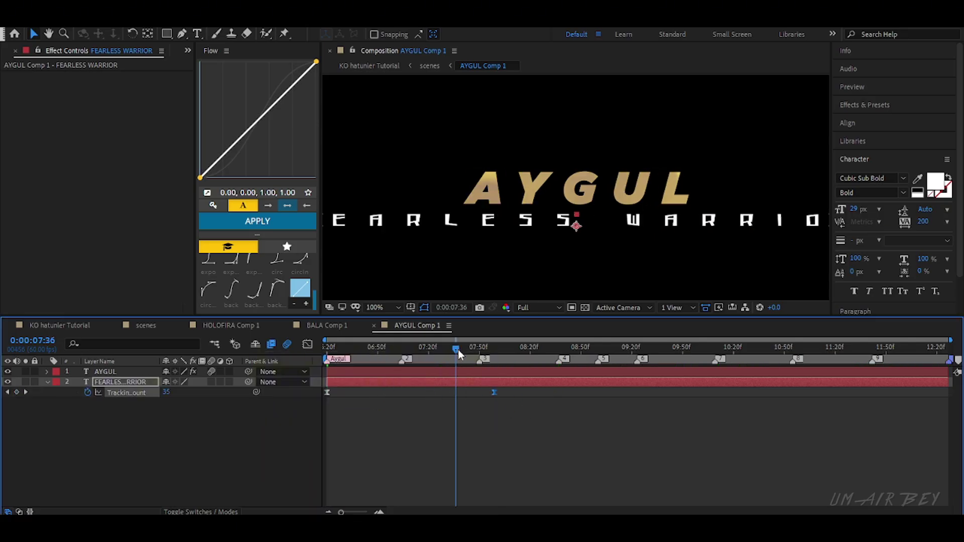
# Step: Move the subtitle's second tracking keyframe to 0:00:11:56, set its Tracking Amount to 5 and preview the animation
pyautogui.moveTo(494, 392); pyautogui.dragTo(896, 395)
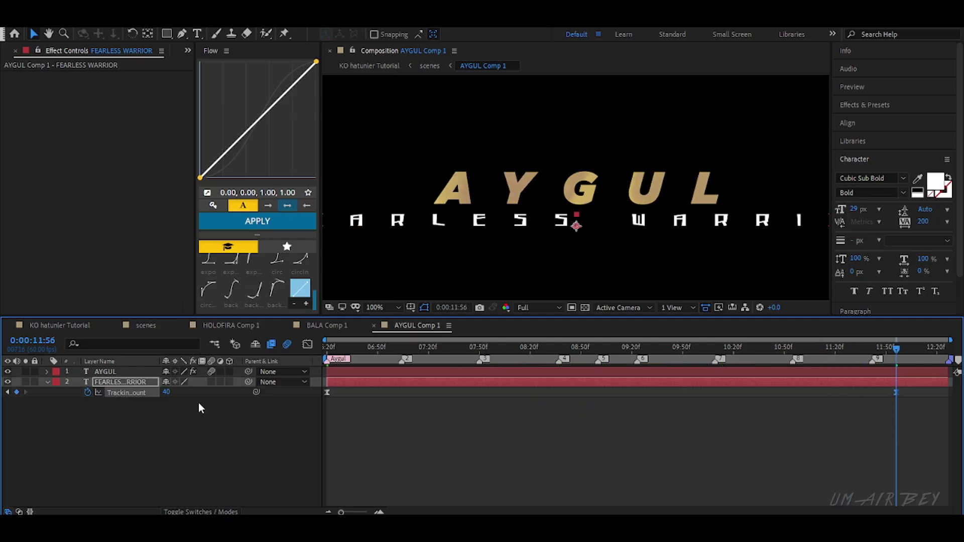
pyautogui.moveTo(167, 393); pyautogui.dragTo(157, 405)
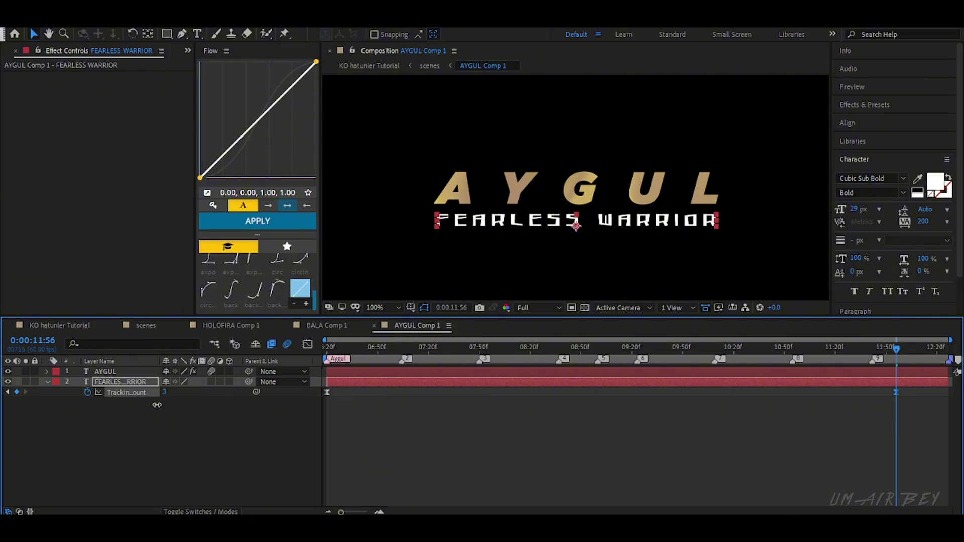
pyautogui.click(164, 394)
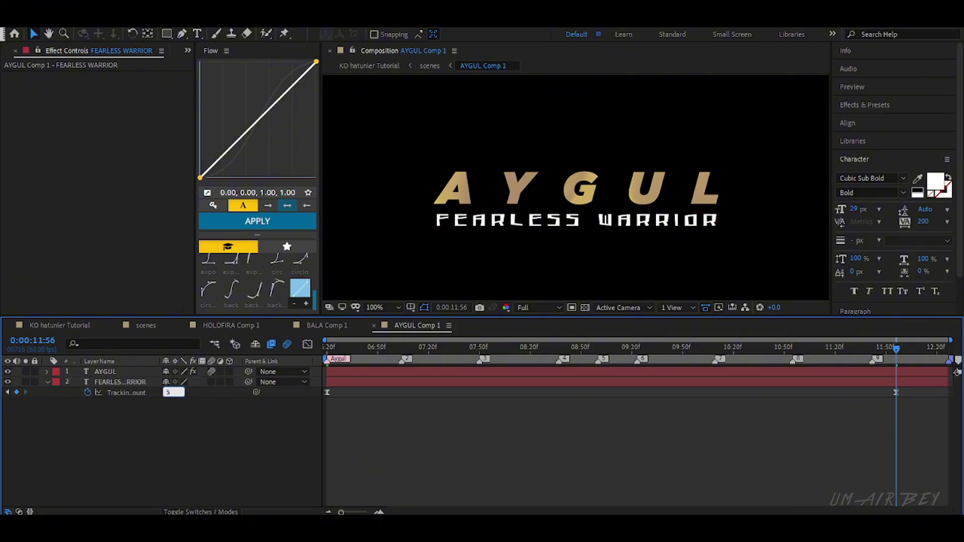
pyautogui.write('5')
pyautogui.press('Return')
pyautogui.moveTo(875, 399); pyautogui.dragTo(876, 401)
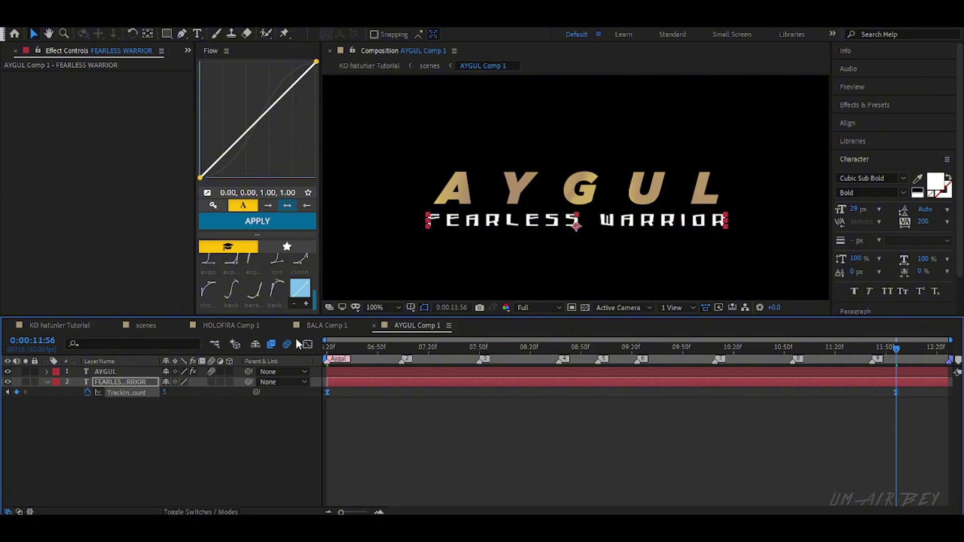
pyautogui.press('Home')
pyautogui.press('space')
pyautogui.press('space')
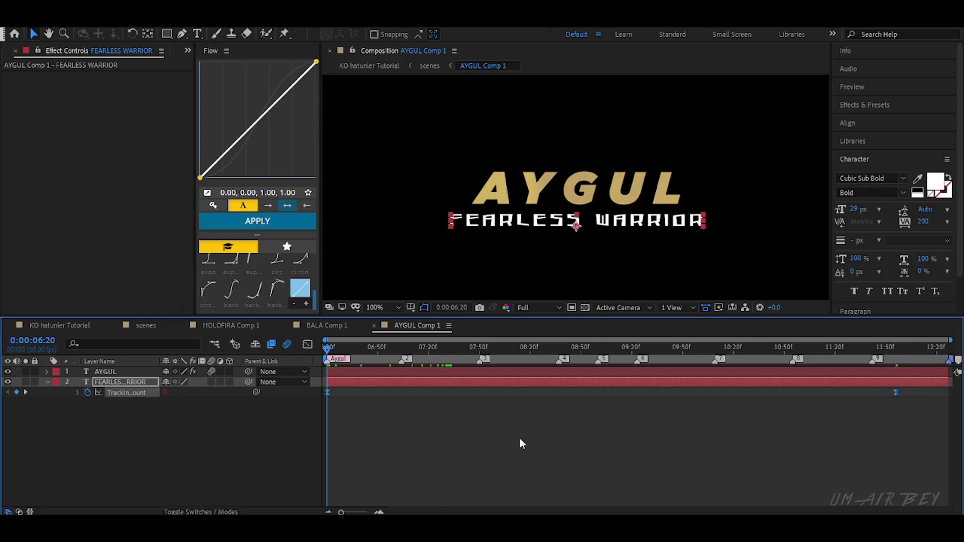
pyautogui.press('space')
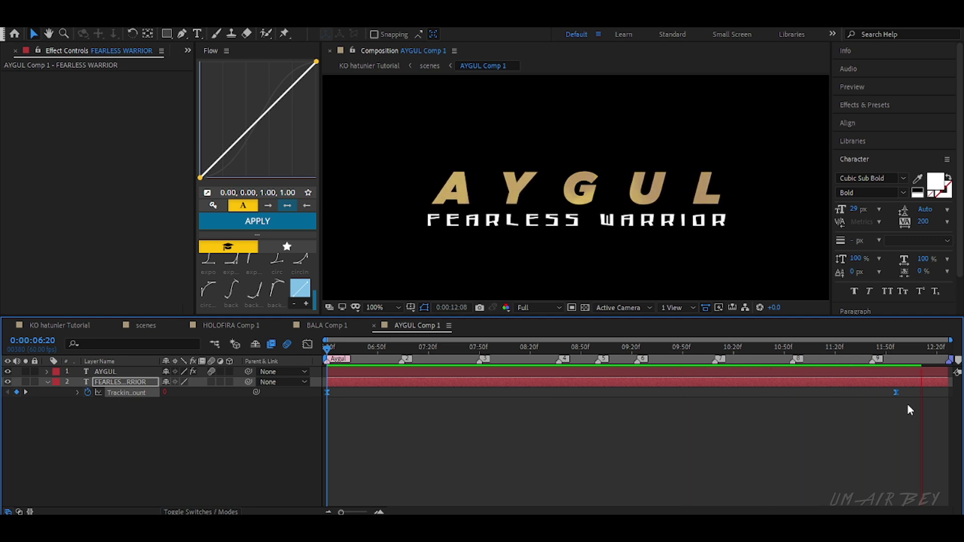
# Step: Move the last tracking keyframe to the end of the FEARLESS WARRIOR layer, enable its motion blur and preview the whole frame
pyautogui.click(892, 347)
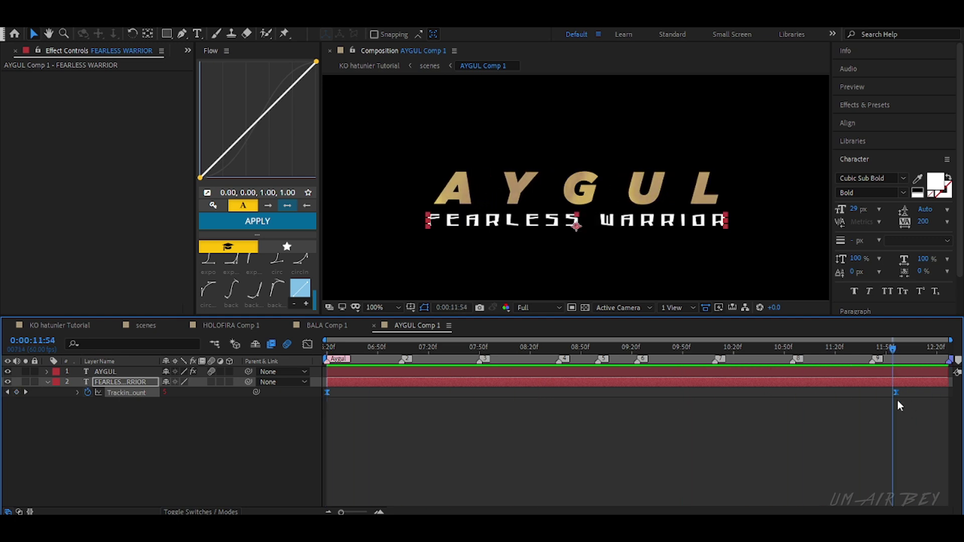
pyautogui.moveTo(895, 391); pyautogui.dragTo(949, 392)
pyautogui.press('space')
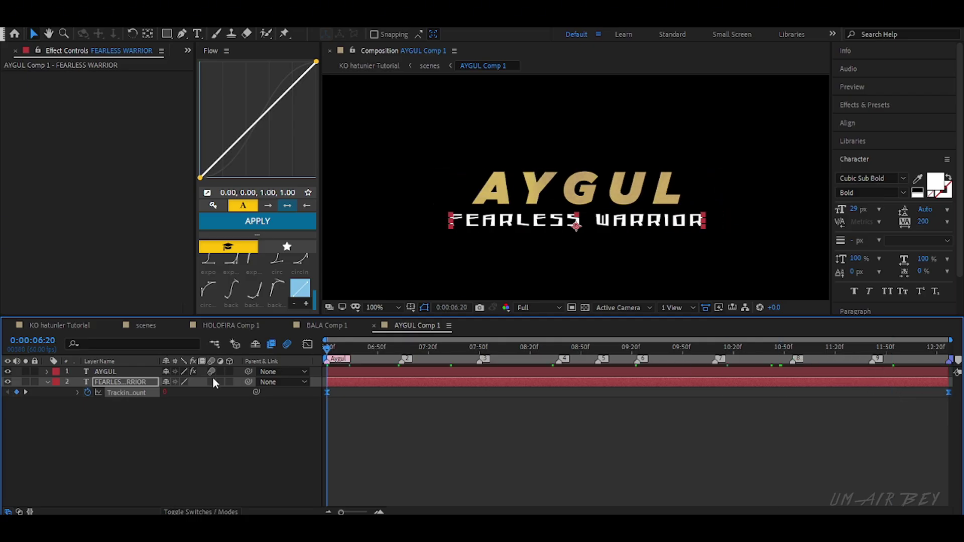
pyautogui.press('u')
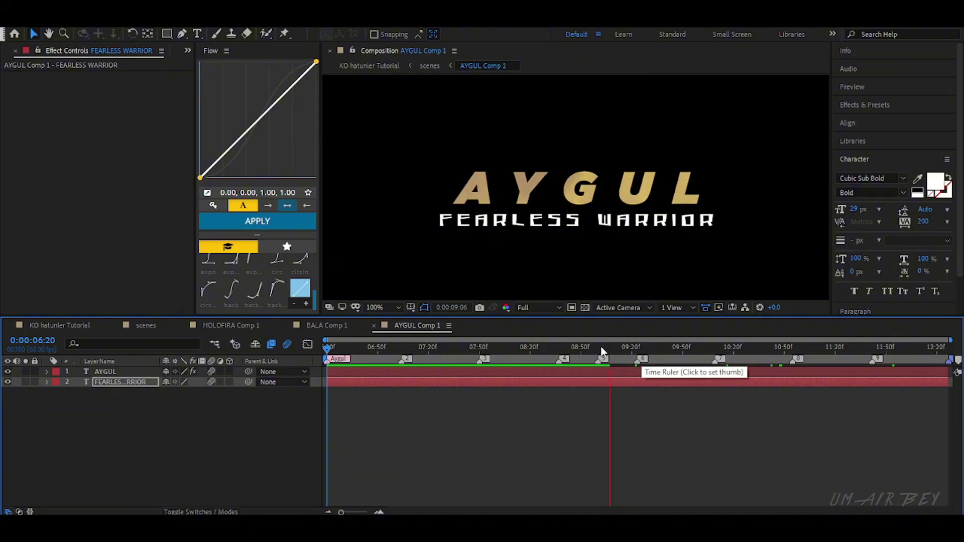
pyautogui.click(397, 307)
pyautogui.click(397, 95)
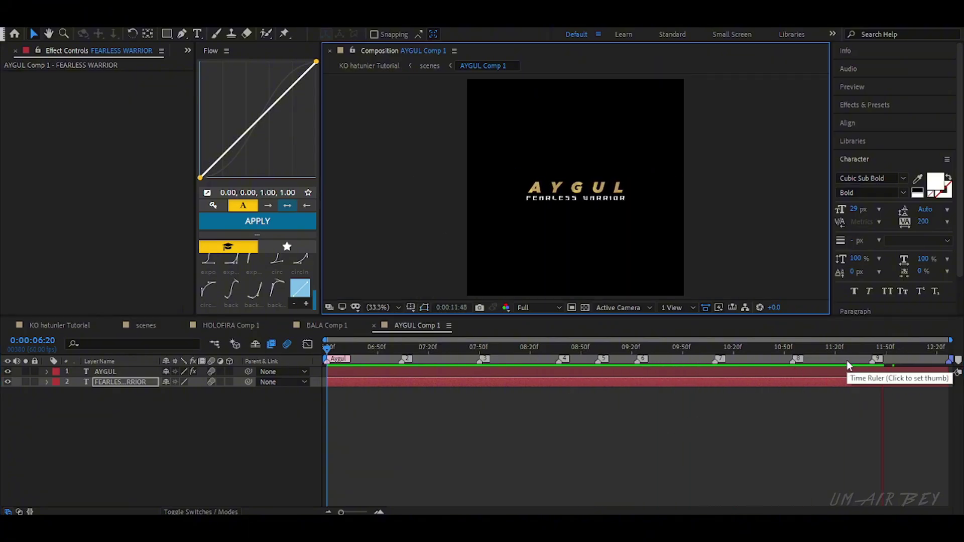
# Step: Add the Turbulent Displace effect to FEARLESS WARRIOR with an Amount of 15 and a Size of 8
pyautogui.click(542, 348)
pyautogui.hotkey('ctrl', 'space')
pyautogui.write('tu')
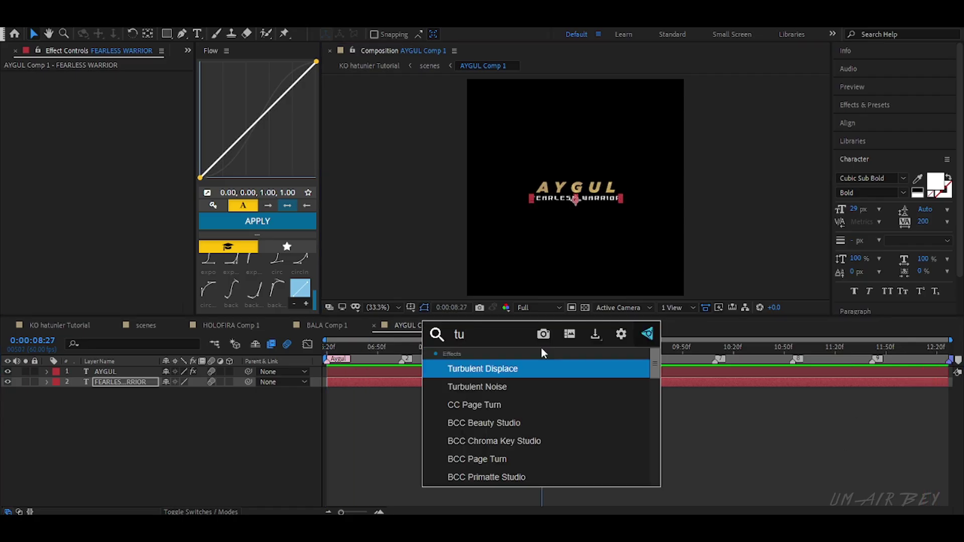
pyautogui.press('Return')
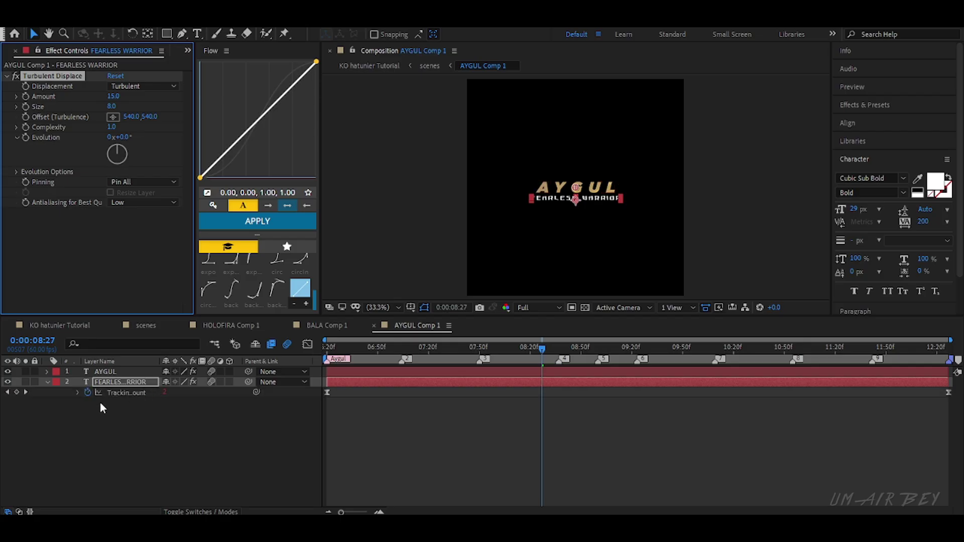
# Step: Add the expression time*12 to the Random Seed in Turbulent Displace's Evolution Options on FEARLESS WARRIOR
pyautogui.click(46, 382)
pyautogui.click(57, 399)
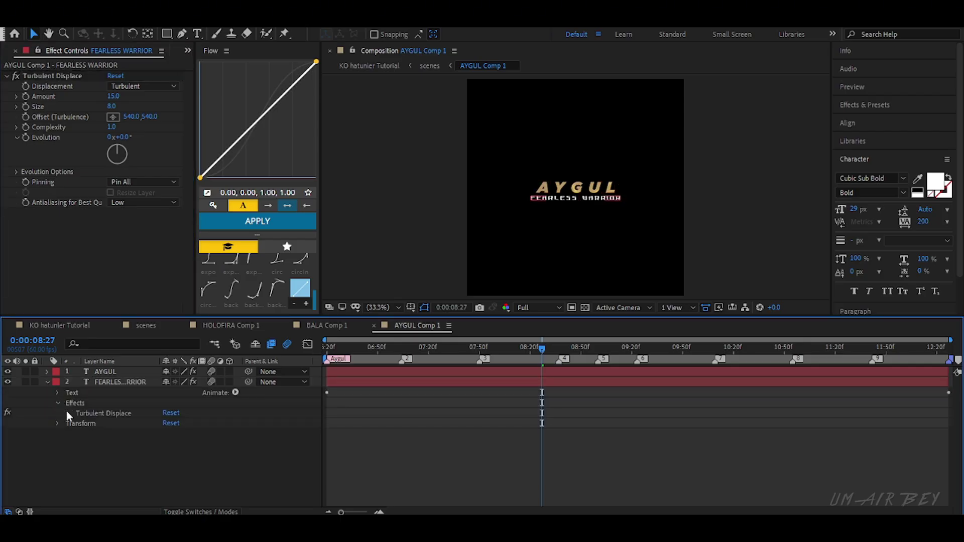
pyautogui.click(66, 410)
pyautogui.click(79, 451)
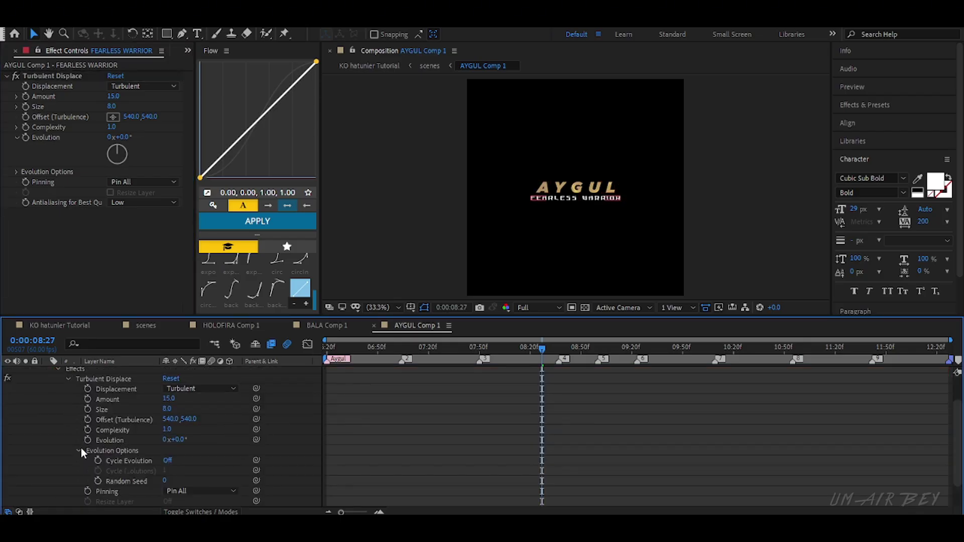
pyautogui.keyDown('alt'); pyautogui.click(98, 480); pyautogui.keyUp('alt')
pyautogui.write('time')
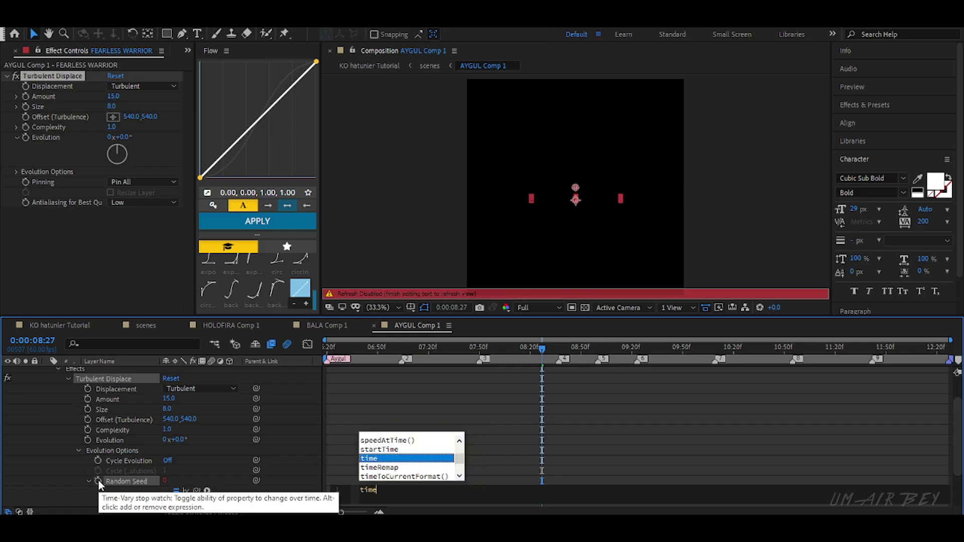
pyautogui.write('*12')
pyautogui.click(429, 456)
pyautogui.press('u')
pyautogui.press('u')
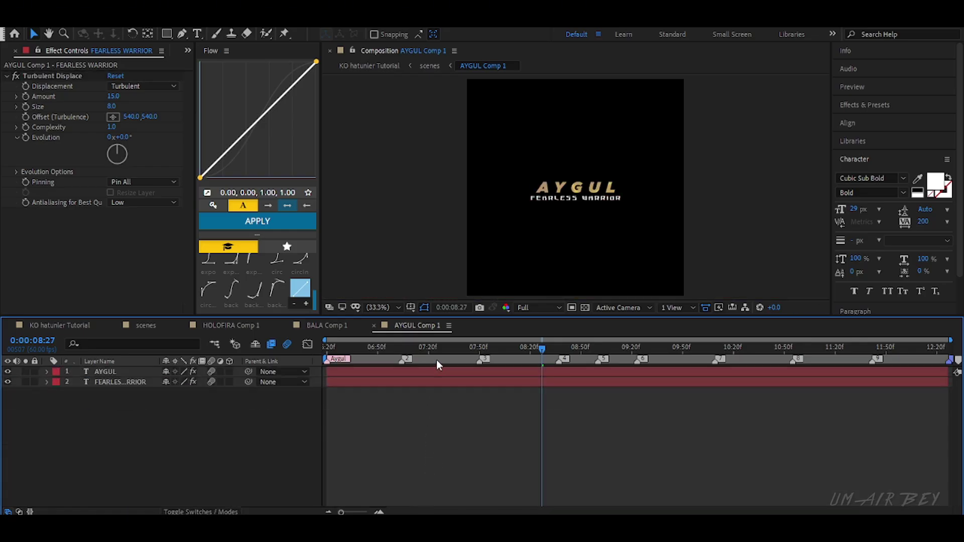
# Step: Set AYGUL Comp 1's preview resolution to Quarter and preview the displaced subtitle
pyautogui.click(355, 347)
pyautogui.press('space')
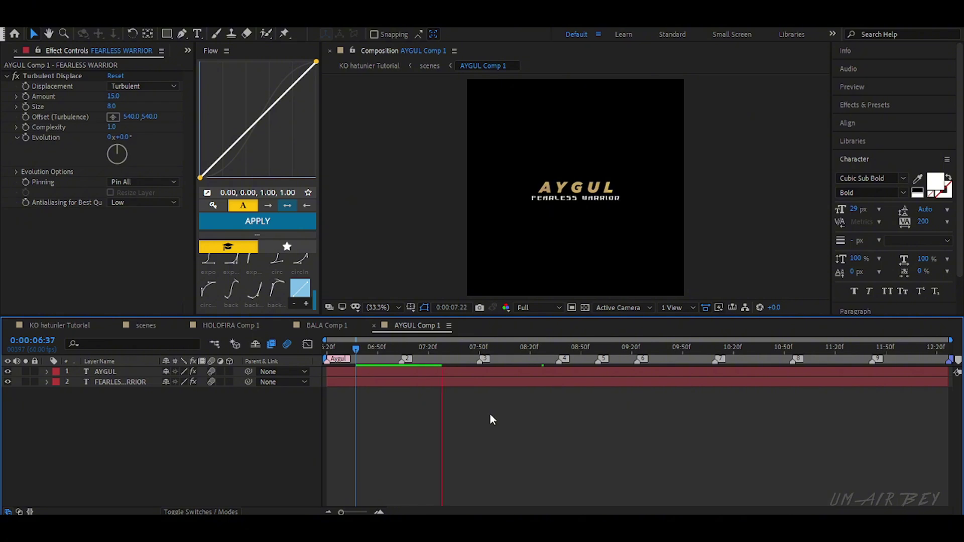
pyautogui.click(527, 308)
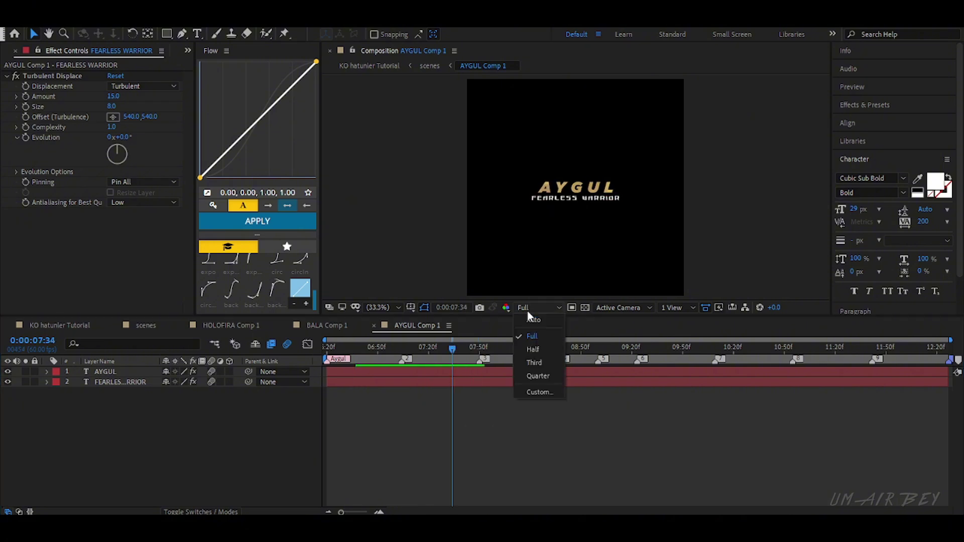
pyautogui.click(538, 376)
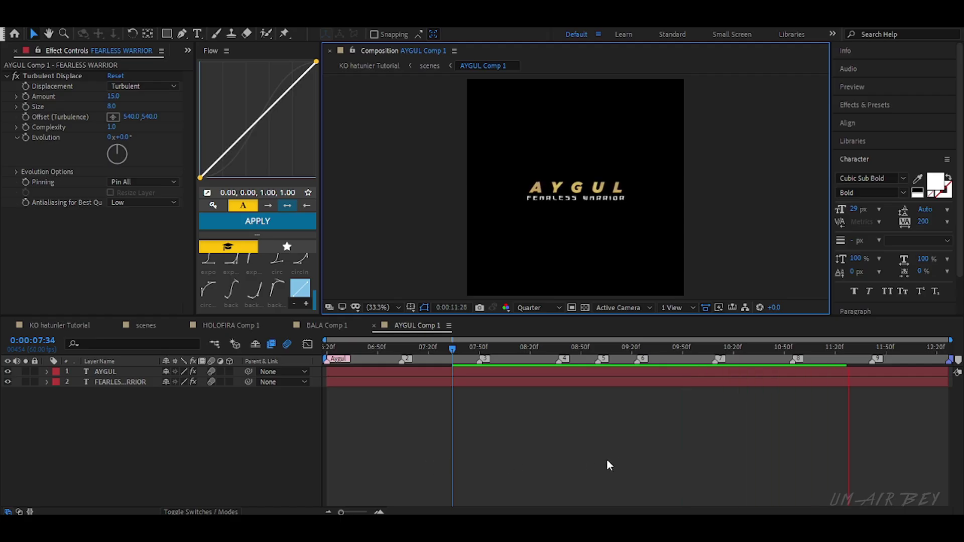
pyautogui.press('space')
# Step: Return to the scenes composition and preview the AYGUL title with its subtitle over the footage
pyautogui.click(183, 326)
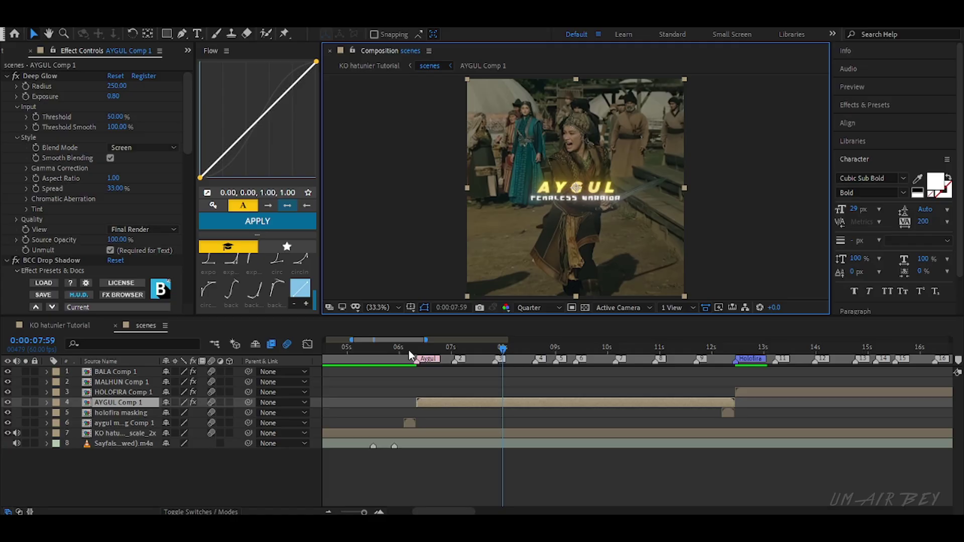
pyautogui.click(409, 350)
pyautogui.press('space')
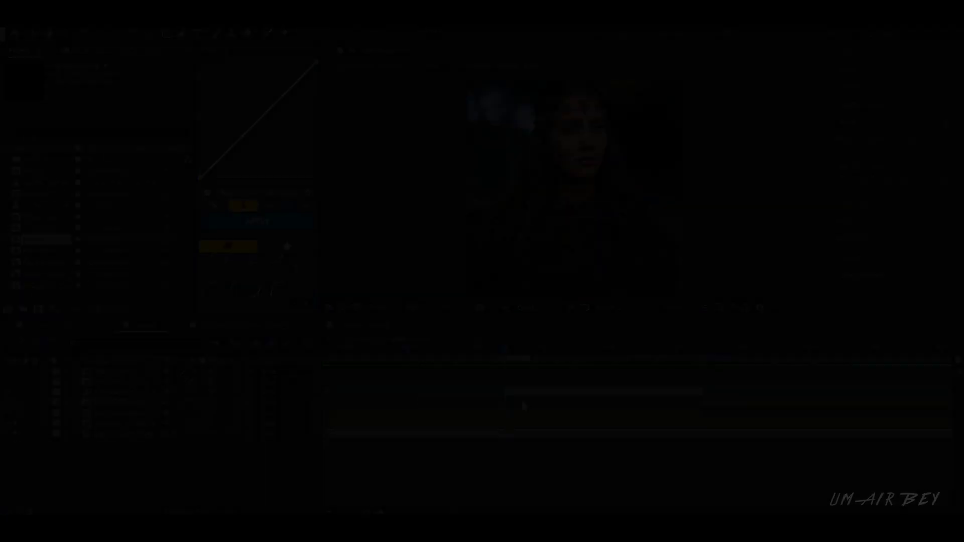
# Step: Freeze the frame of the KO hatunler clip on layer 3 at 0:00:12:12
pyautogui.rightClick(528, 393)
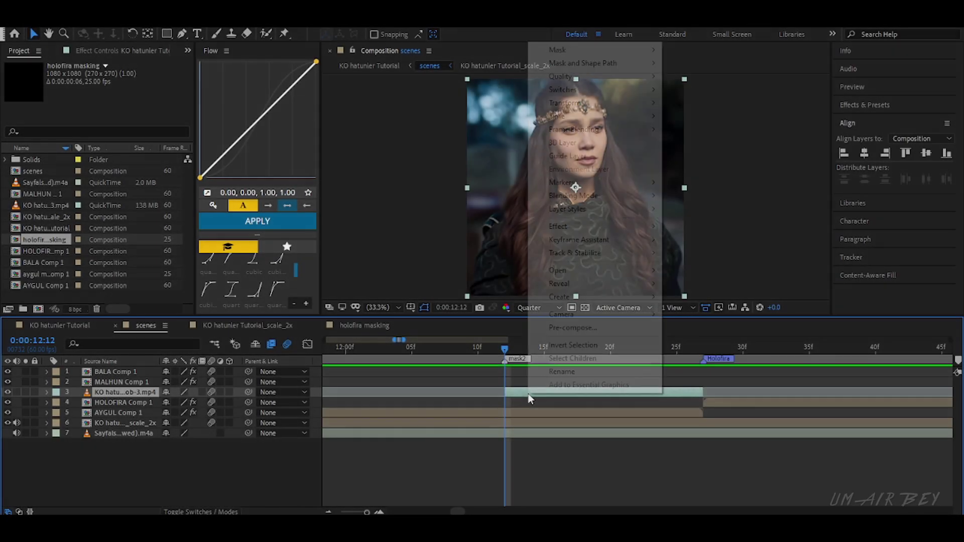
pyautogui.moveTo(557, 415)
pyautogui.click(702, 151)
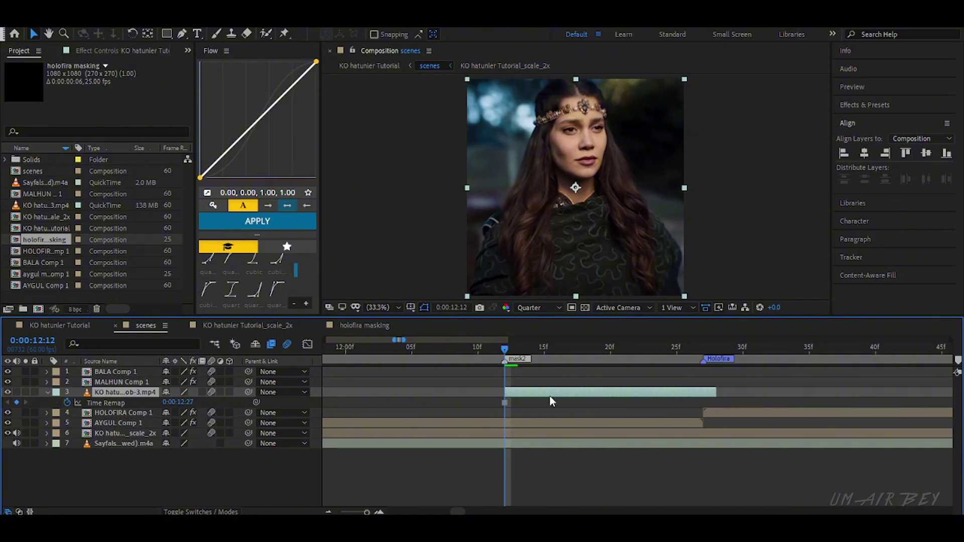
pyautogui.press('u')
# Step: Pre-compose the frozen clip as "holofira masking", moving all attributes and adjusting the duration to the layer's time span
pyautogui.hotkey('ctrl', 'shift', 'c')
pyautogui.write('holofira masking')
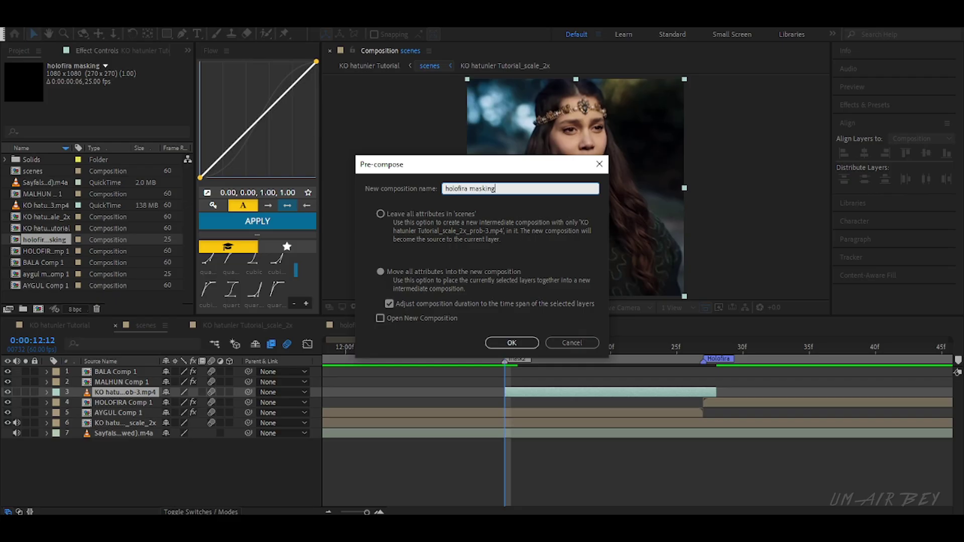
pyautogui.click(489, 343)
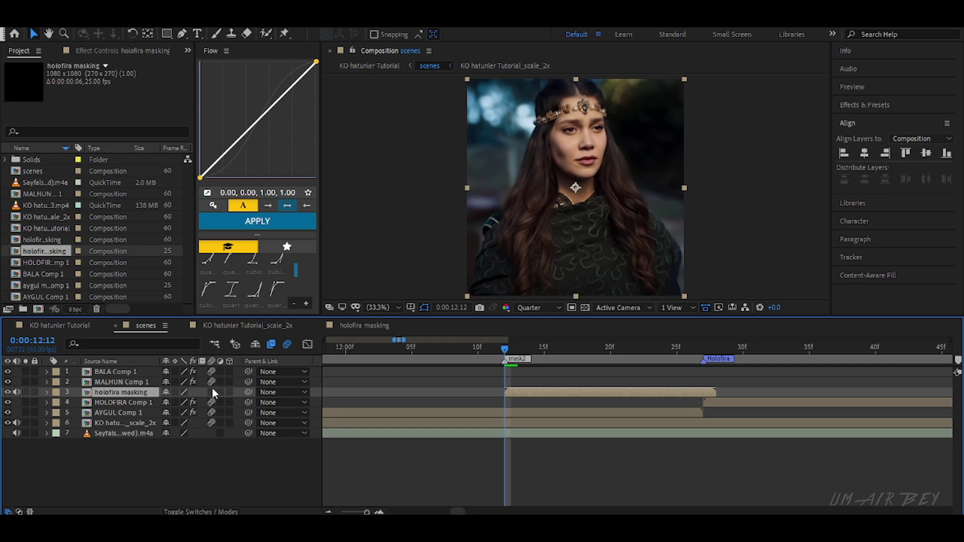
# Step: Set the preview resolution to Full and start a pen mask on the holofira masking layer along the woman's right-hand arm and shoulder edge
pyautogui.click(532, 307)
pyautogui.click(539, 340)
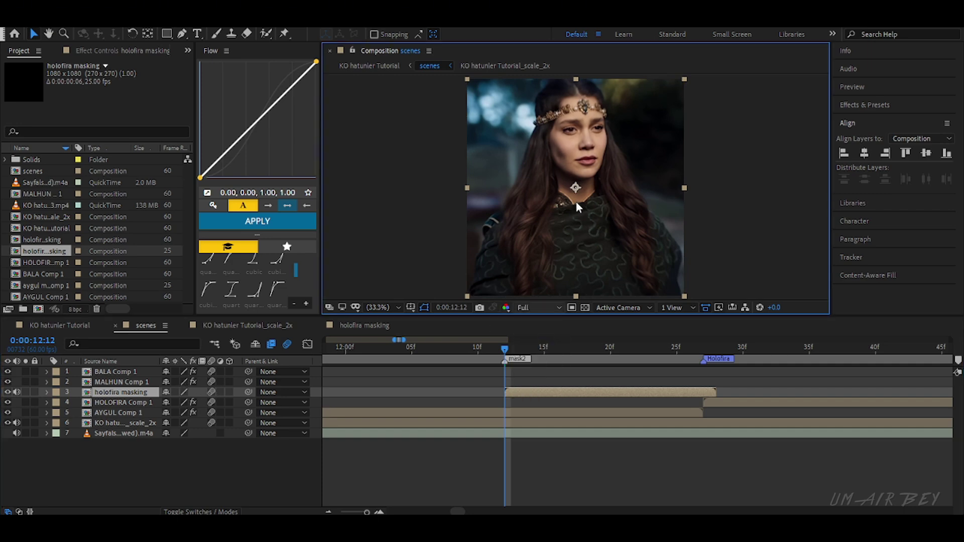
pyautogui.scroll(3, 576, 201)
pyautogui.moveTo(612, 209); pyautogui.dragTo(603, 85)
pyautogui.moveTo(705, 258); pyautogui.dragTo(454, 112)
pyautogui.moveTo(570, 174); pyautogui.dragTo(556, 206)
pyautogui.press('g')
pyautogui.click(559, 144)
pyautogui.click(566, 100)
pyautogui.moveTo(566, 101); pyautogui.dragTo(585, 176)
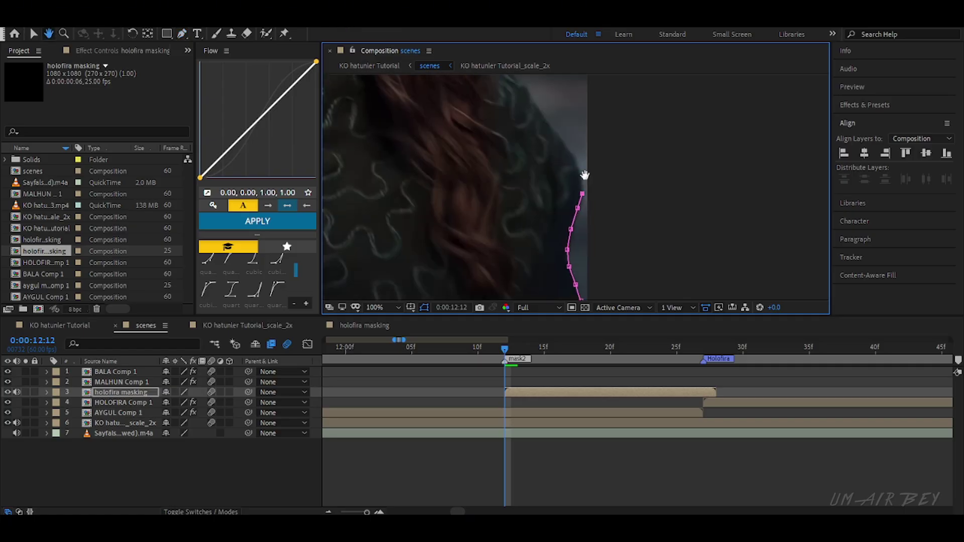
pyautogui.click(577, 150)
pyautogui.click(544, 123)
pyautogui.click(526, 94)
pyautogui.click(516, 84)
# Step: Continue the mask path from the shoulder along the outer hair edge and past the headband towards the top of her head
pyautogui.moveTo(516, 83); pyautogui.dragTo(576, 273)
pyautogui.click(508, 177)
pyautogui.click(503, 162)
pyautogui.click(499, 143)
pyautogui.moveTo(488, 116); pyautogui.dragTo(497, 233)
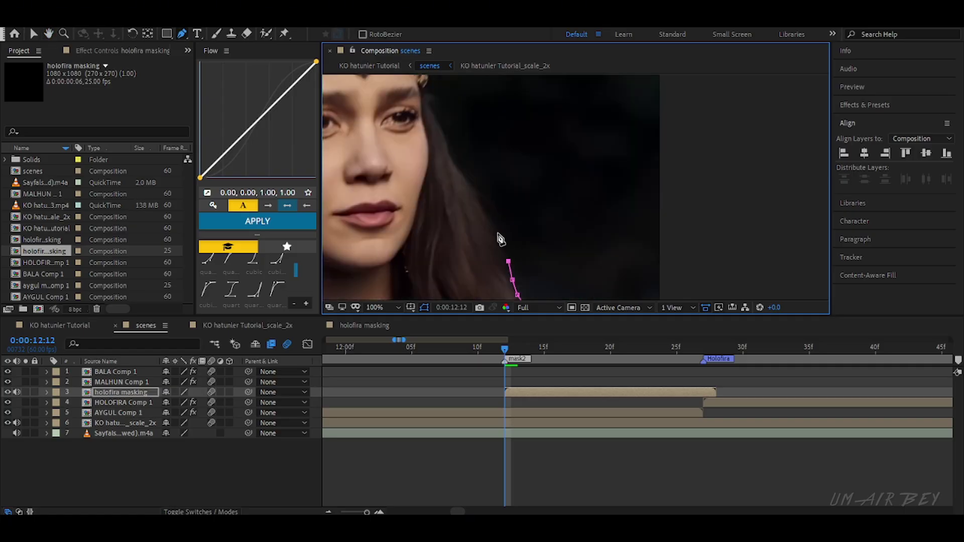
pyautogui.click(446, 140)
pyautogui.click(437, 120)
pyautogui.moveTo(438, 120); pyautogui.dragTo(487, 247)
pyautogui.click(478, 228)
pyautogui.click(472, 217)
pyautogui.scroll(1, 490, 204)
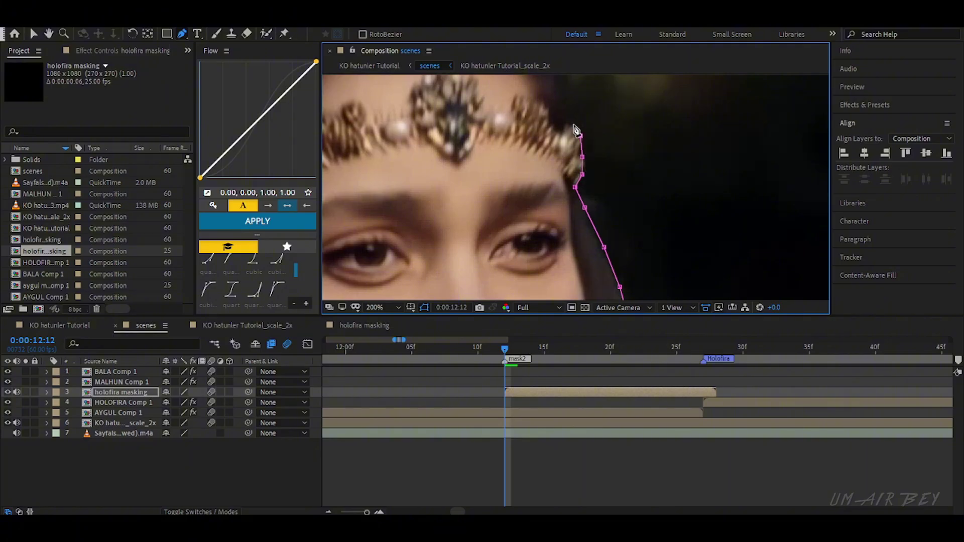
pyautogui.click(561, 126)
pyautogui.moveTo(573, 126); pyautogui.dragTo(647, 237)
# Step: Trace the mask path over the top of the head and along the opposite hair edge to the other shoulder
pyautogui.click(556, 160)
pyautogui.moveTo(556, 159); pyautogui.dragTo(715, 192)
pyautogui.click(499, 213)
pyautogui.moveTo(479, 236); pyautogui.dragTo(571, 109)
pyautogui.click(517, 194)
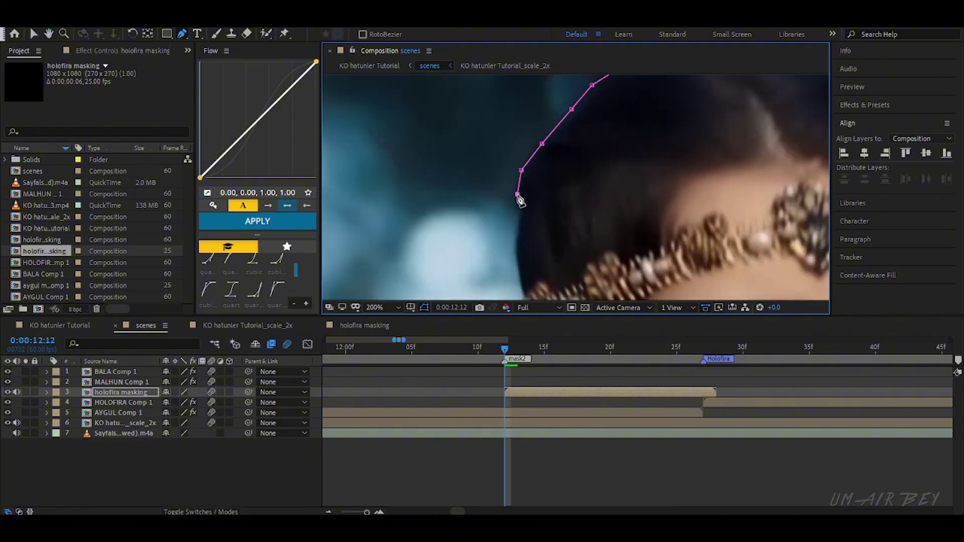
pyautogui.moveTo(521, 235); pyautogui.dragTo(523, 136)
pyautogui.click(524, 136)
pyautogui.click(523, 205)
pyautogui.moveTo(523, 205); pyautogui.dragTo(627, 97)
pyautogui.click(538, 191)
pyautogui.click(568, 161)
pyautogui.click(550, 202)
pyautogui.click(570, 195)
pyautogui.moveTo(570, 228); pyautogui.dragTo(613, 160)
pyautogui.click(533, 187)
pyautogui.click(509, 215)
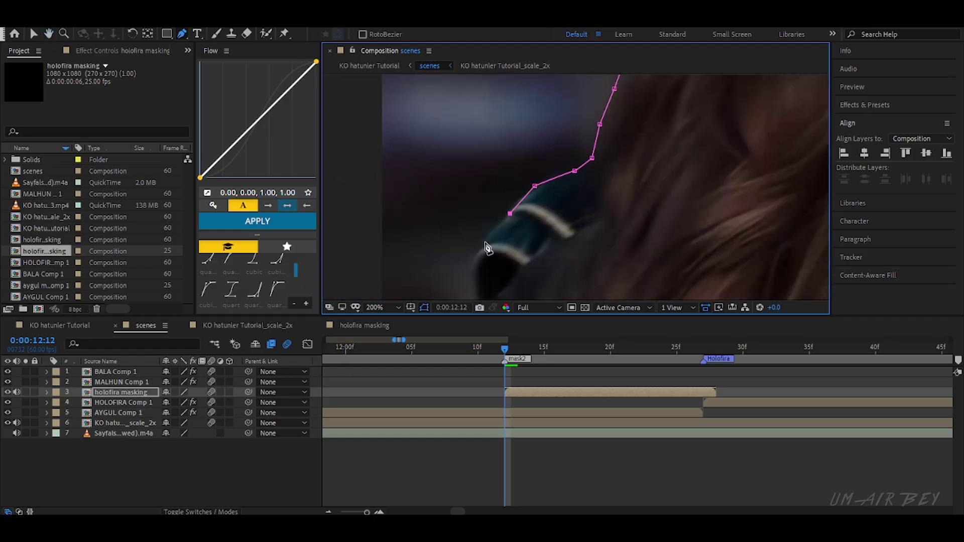
# Step: Trace the remaining arm and close the mask just below the frame's bottom edge, returning the view to fit the whole frame
pyautogui.moveTo(486, 242); pyautogui.dragTo(535, 142)
pyautogui.click(546, 221)
pyautogui.moveTo(545, 222); pyautogui.dragTo(598, 108)
pyautogui.click(586, 127)
pyautogui.moveTo(561, 199); pyautogui.dragTo(598, 104)
pyautogui.click(585, 146)
pyautogui.moveTo(582, 181); pyautogui.dragTo(607, 78)
pyautogui.click(588, 171)
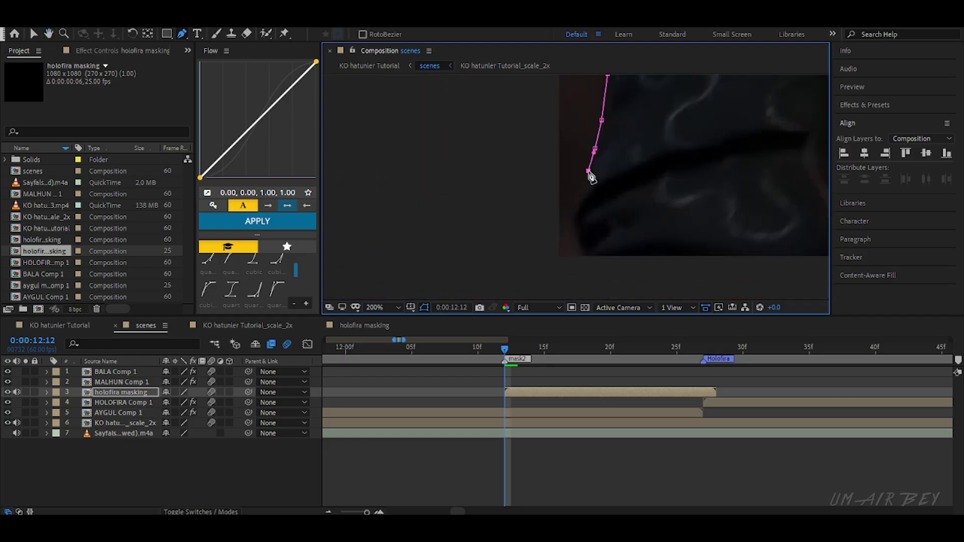
pyautogui.click(551, 251)
pyautogui.moveTo(623, 278); pyautogui.dragTo(487, 183)
pyautogui.click(410, 193)
pyautogui.moveTo(731, 212); pyautogui.dragTo(547, 218)
pyautogui.scroll(-4, 668, 200)
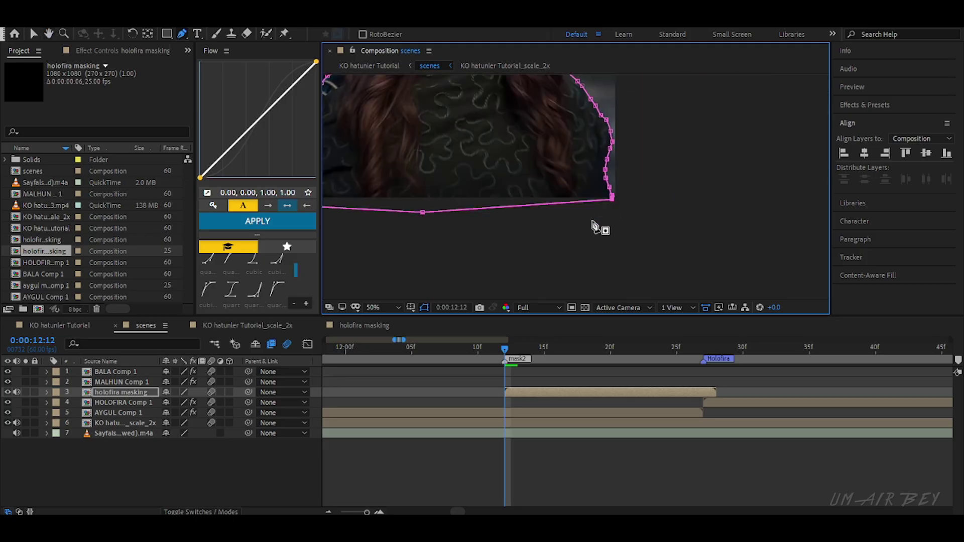
pyautogui.click(381, 307)
pyautogui.click(386, 97)
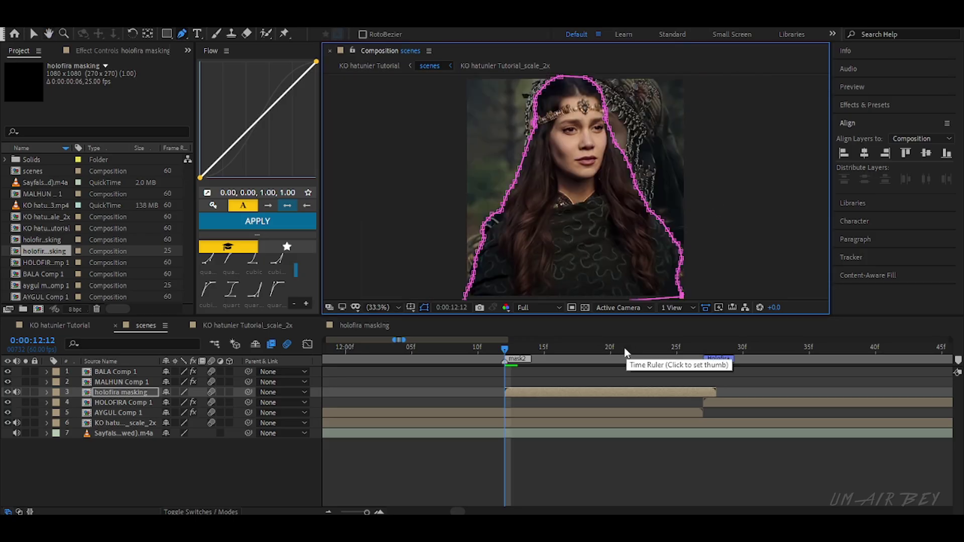
# Step: Set the Mask 1 feather on the holofira masking layer to 33 pixels
pyautogui.press('f')
pyautogui.click(182, 413)
pyautogui.write('33')
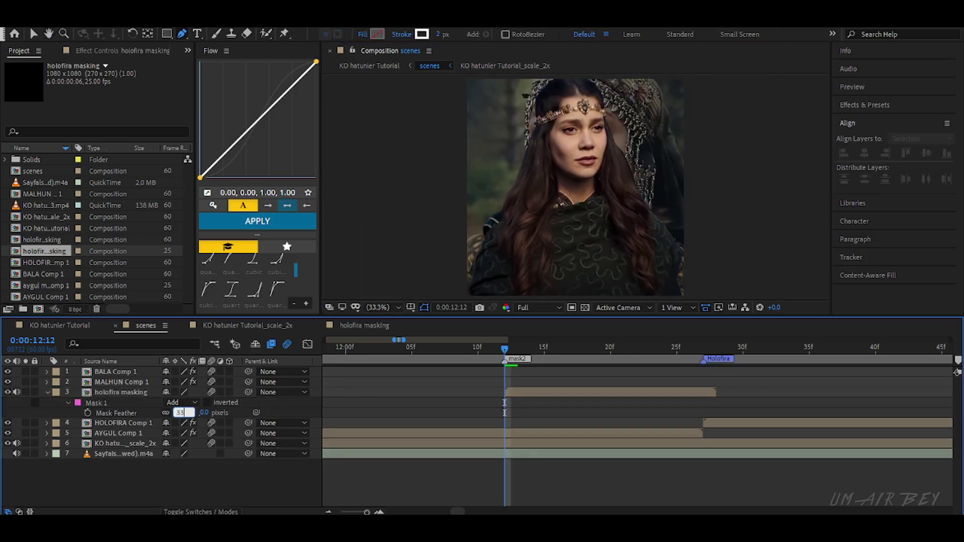
pyautogui.press('Return')
# Step: Trim the holofira masking layer to the Holofira marker and animate its vertical position from 1647 at 0:00:12:12 to 540 at that marker
pyautogui.press('p')
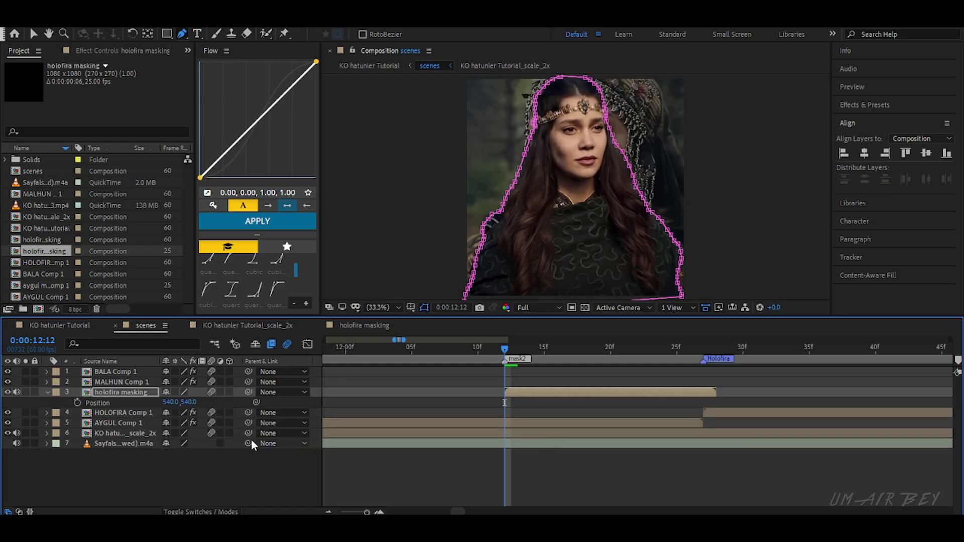
pyautogui.click(77, 403)
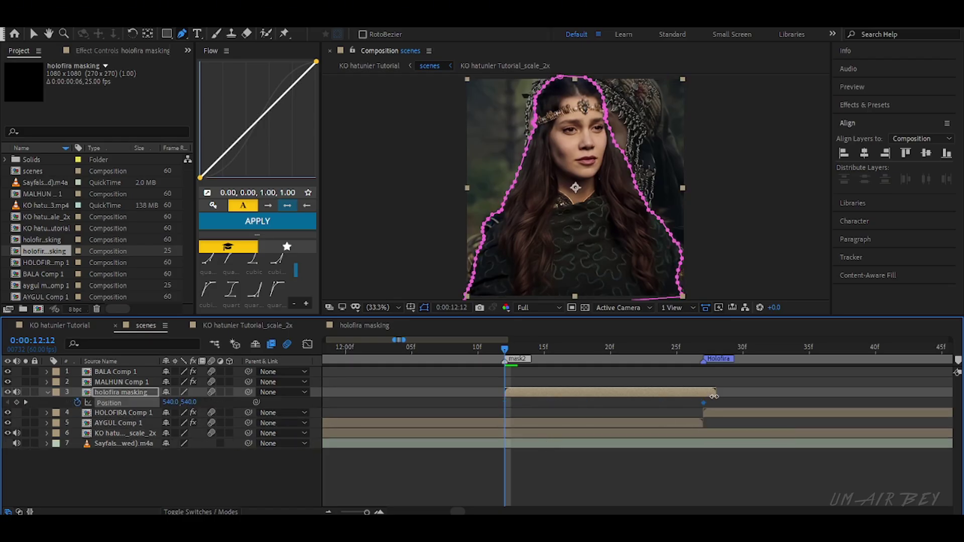
pyautogui.moveTo(715, 393); pyautogui.dragTo(704, 400)
pyautogui.moveTo(190, 403); pyautogui.dragTo(829, 431)
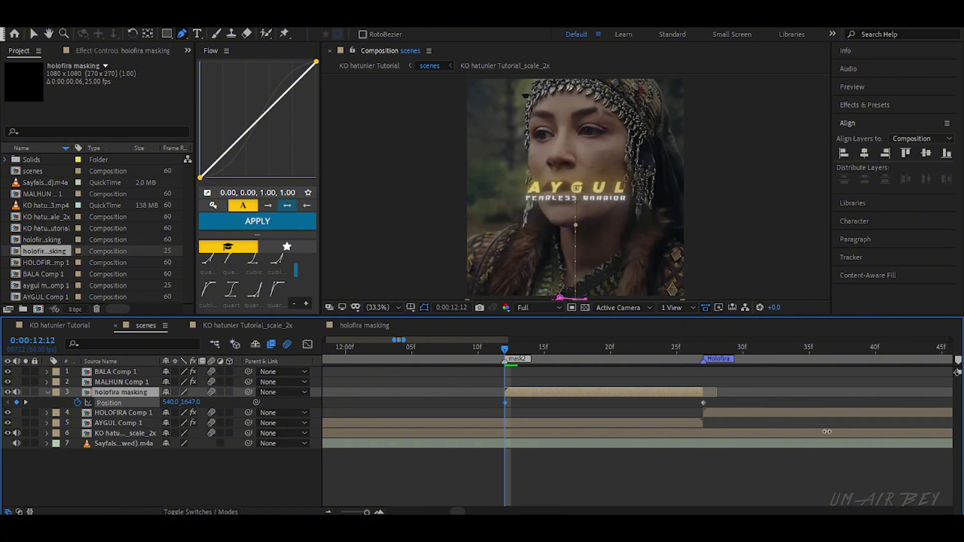
# Step: Select both position keyframes of the holofira masking layer and apply the quad easing preset from Flow
pyautogui.moveTo(728, 413); pyautogui.dragTo(492, 403)
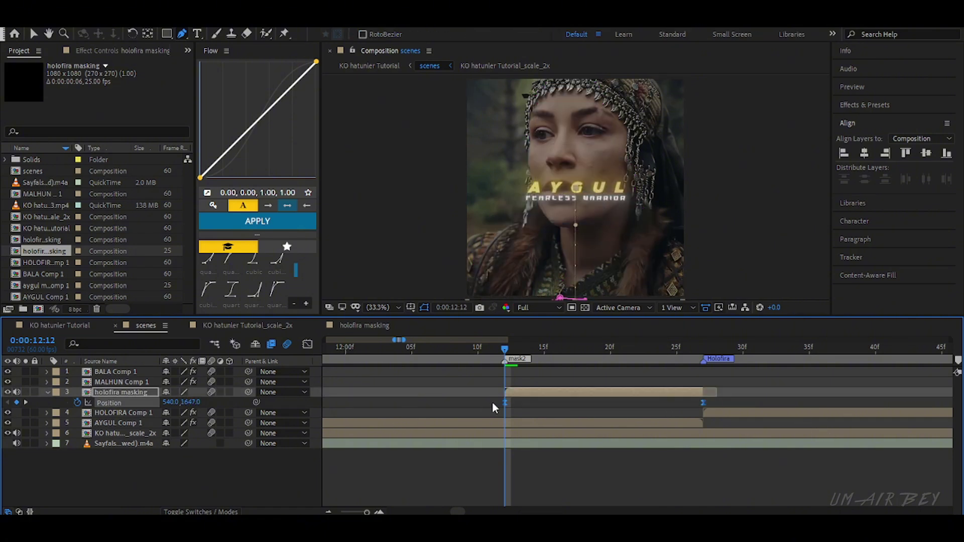
pyautogui.scroll(2, 239, 293)
pyautogui.click(277, 266)
pyautogui.click(263, 220)
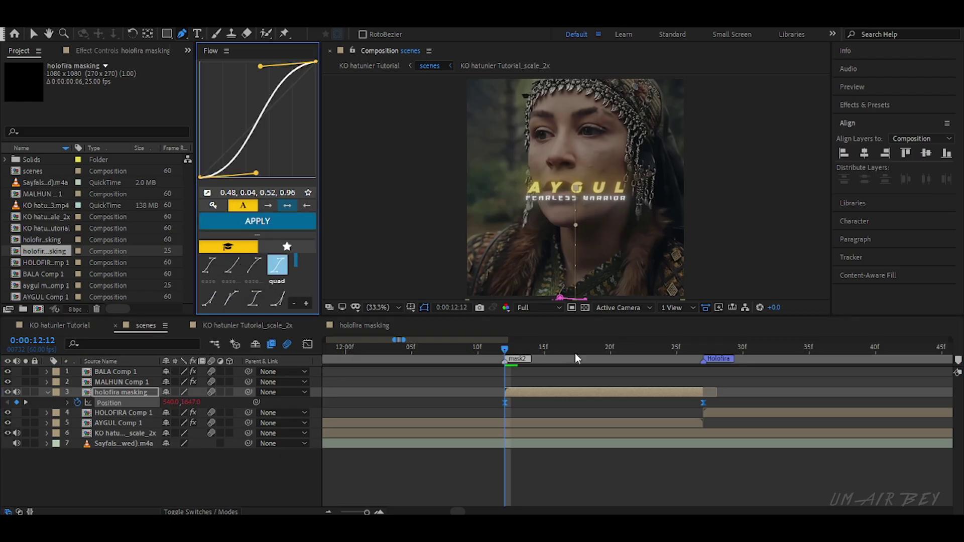
# Step: Set the preview resolution to Quarter and play back the masked Holofira transition
pyautogui.click(544, 307)
pyautogui.click(549, 380)
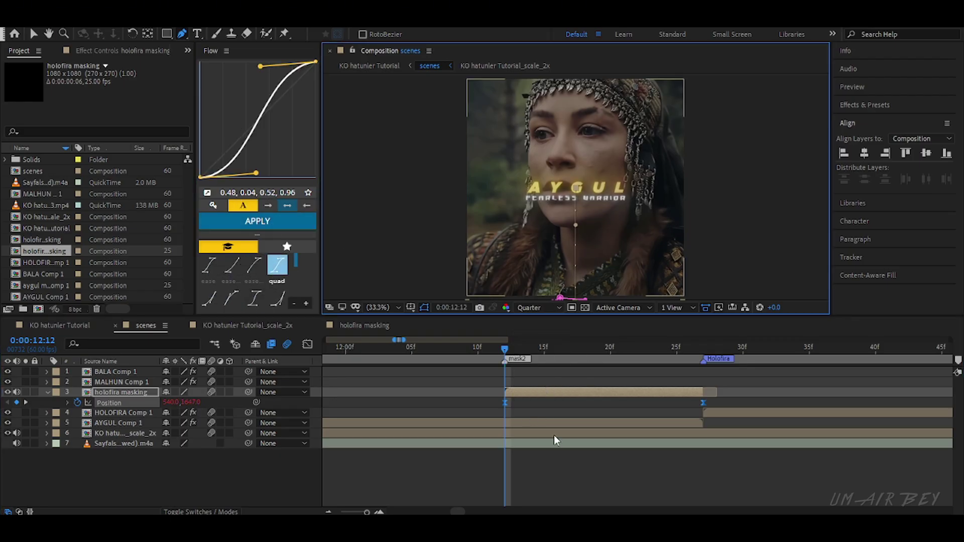
pyautogui.press('space')
pyautogui.click(480, 346)
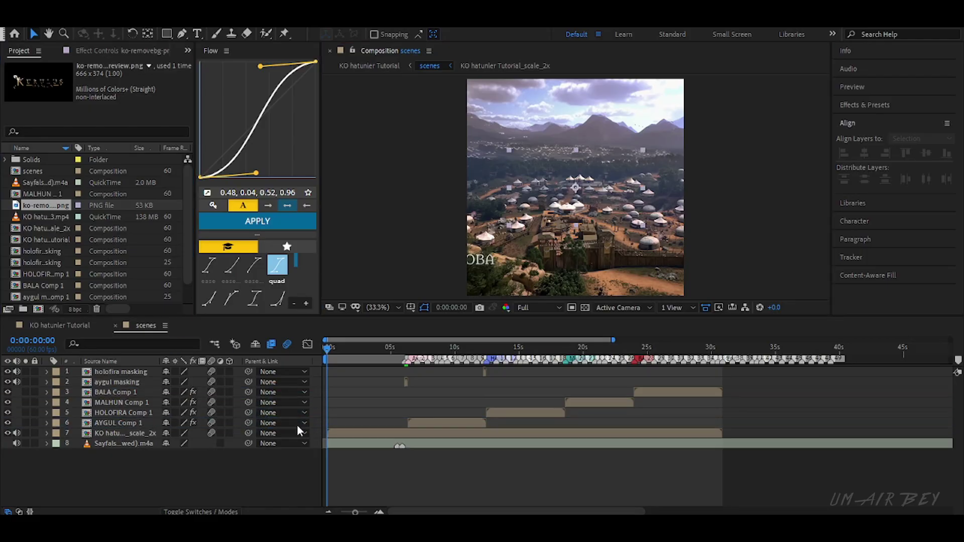
# Step: Place the ko-removebg logo PNG below AYGUL Comp 1, ending at the Aygul marker, and centre it horizontally and vertically in the composition
pyautogui.moveTo(394, 350); pyautogui.dragTo(409, 361)
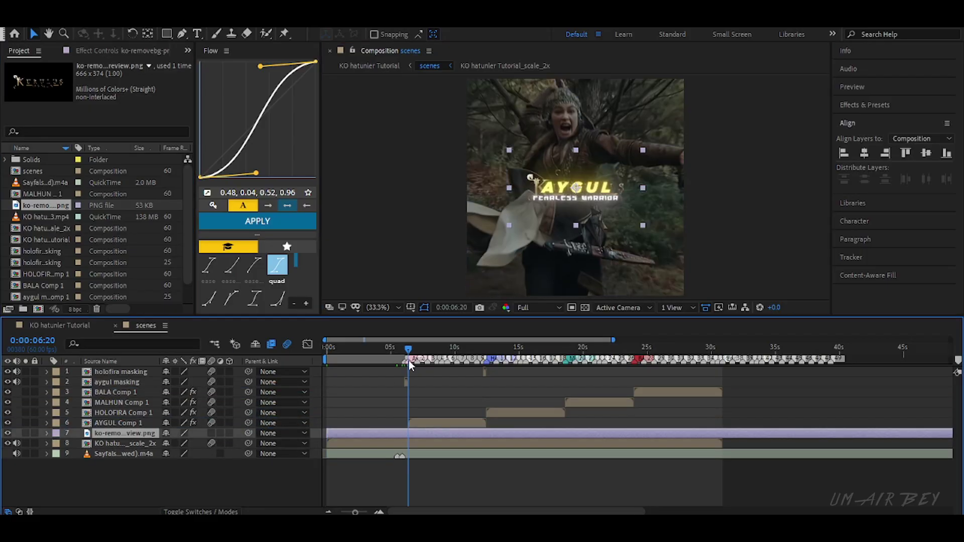
pyautogui.click(379, 512)
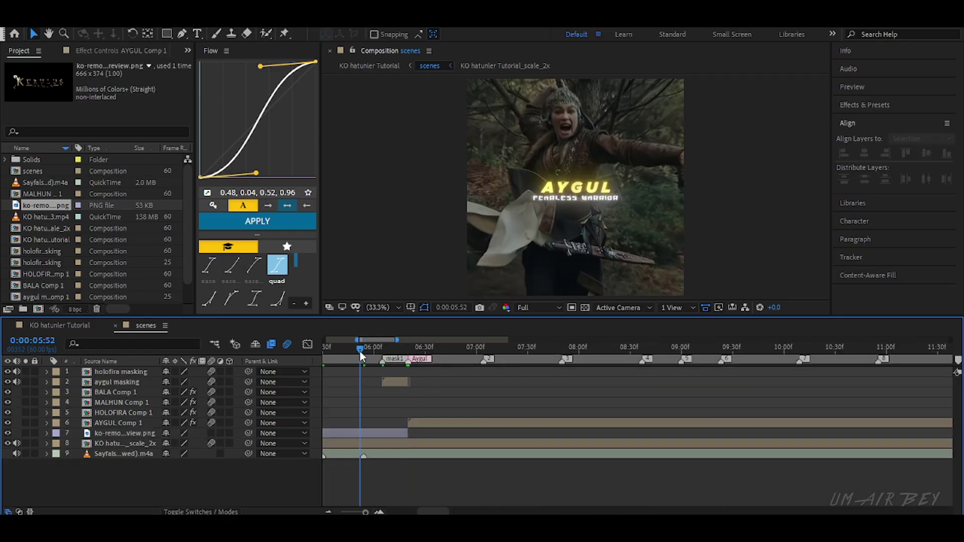
pyautogui.press('Home')
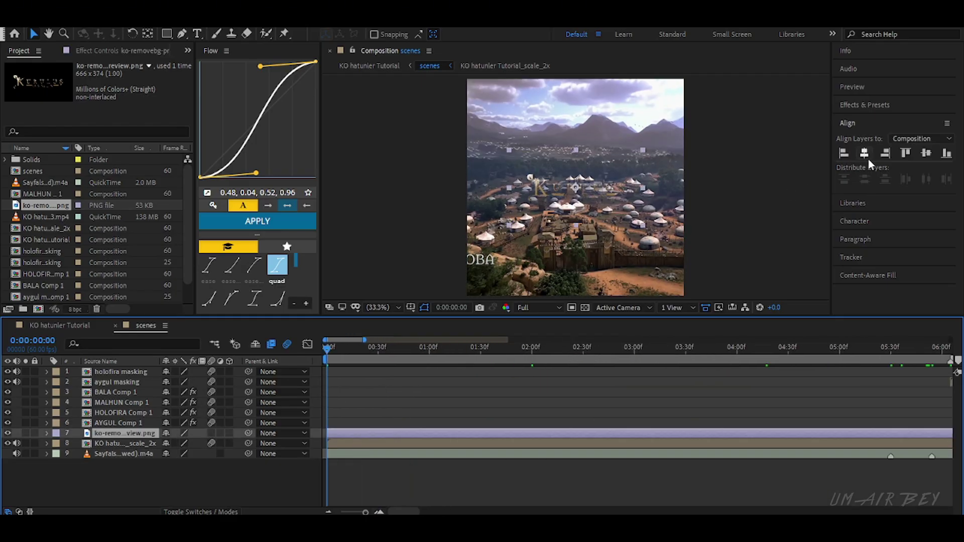
pyautogui.click(867, 156)
pyautogui.click(925, 155)
pyautogui.click(397, 434)
pyautogui.hotkey('ctrl', 'd')
pyautogui.press('Delete')
# Step: Pre-compose the logo PNG layer, keeping the default composition name
pyautogui.click(367, 433)
pyautogui.hotkey('ctrl', 'shift', 'c')
pyautogui.click(512, 342)
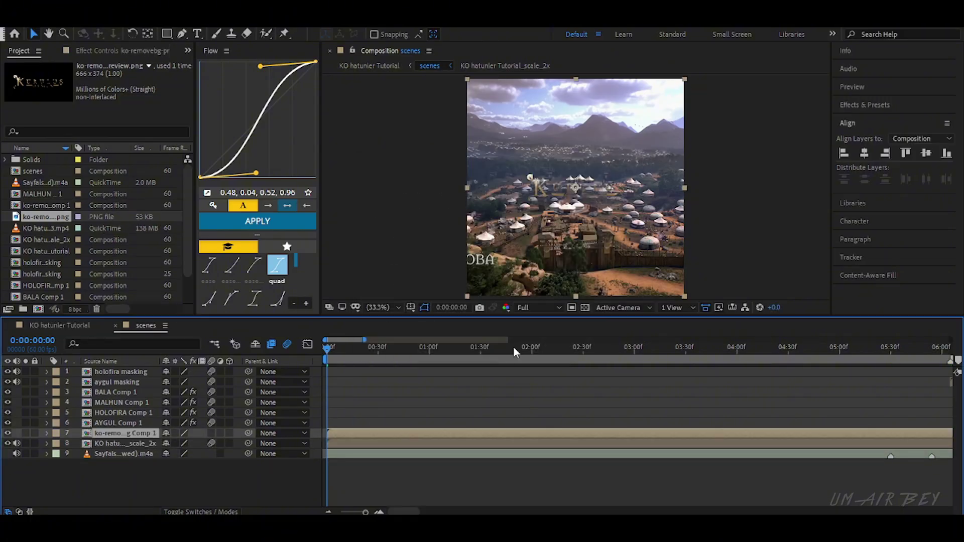
# Step: Apply Deep Glow to the logo composition, enable Unmult and set the exposure to 0.80
pyautogui.doubleClick(327, 512)
pyautogui.click(379, 347)
pyautogui.hotkey('ctrl', 'space')
pyautogui.write('de')
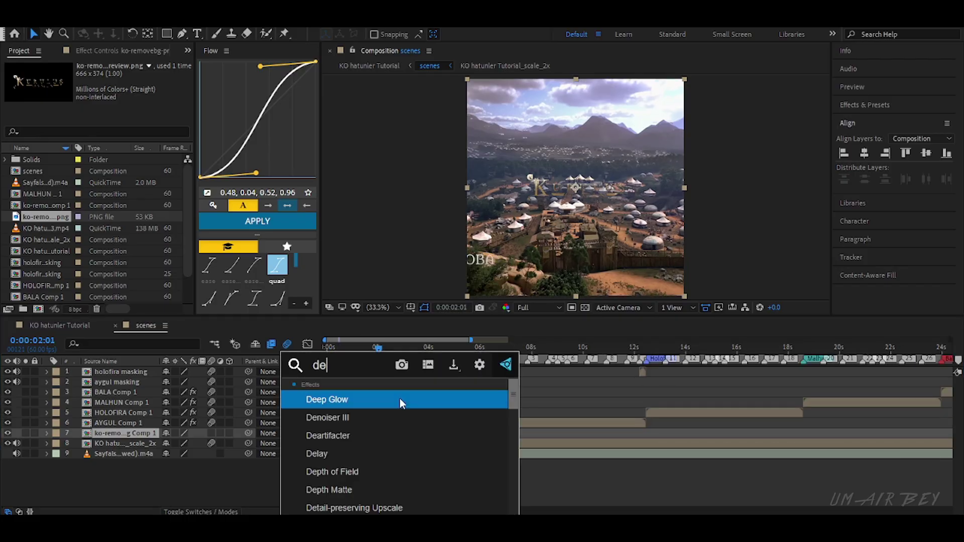
pyautogui.click(374, 401)
pyautogui.click(110, 250)
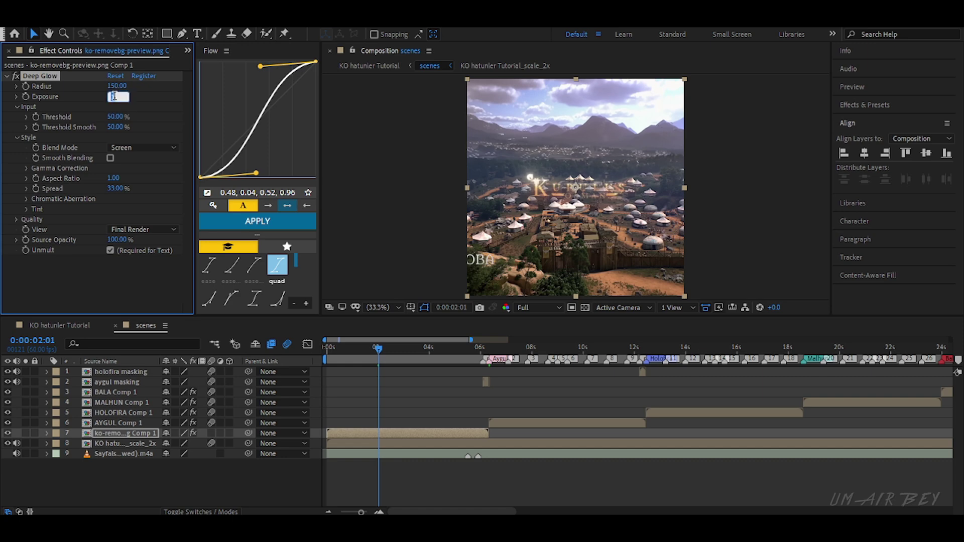
# Step: Apply BCC Drop Shadow to the logo composition with shadow distance 10, intensity 50 and gamma 1.5
pyautogui.hotkey('ctrl', 'space')
pyautogui.write('bcc drops')
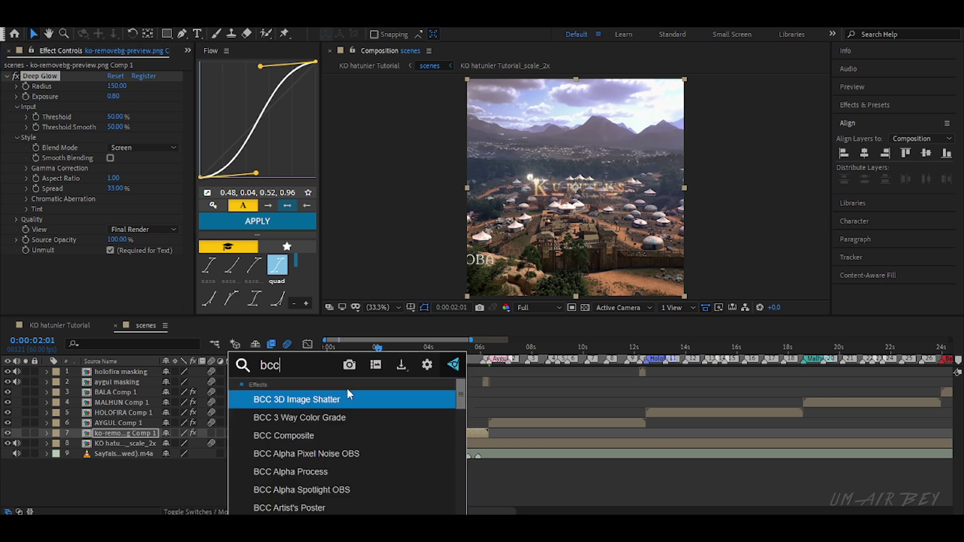
pyautogui.click(321, 415)
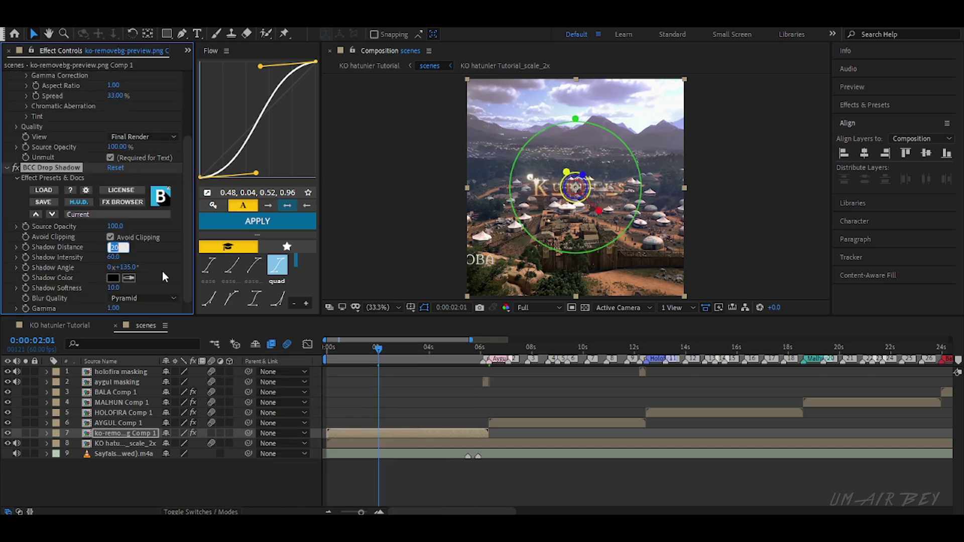
pyautogui.write('10')
pyautogui.press('Tab')
pyautogui.press('Return')
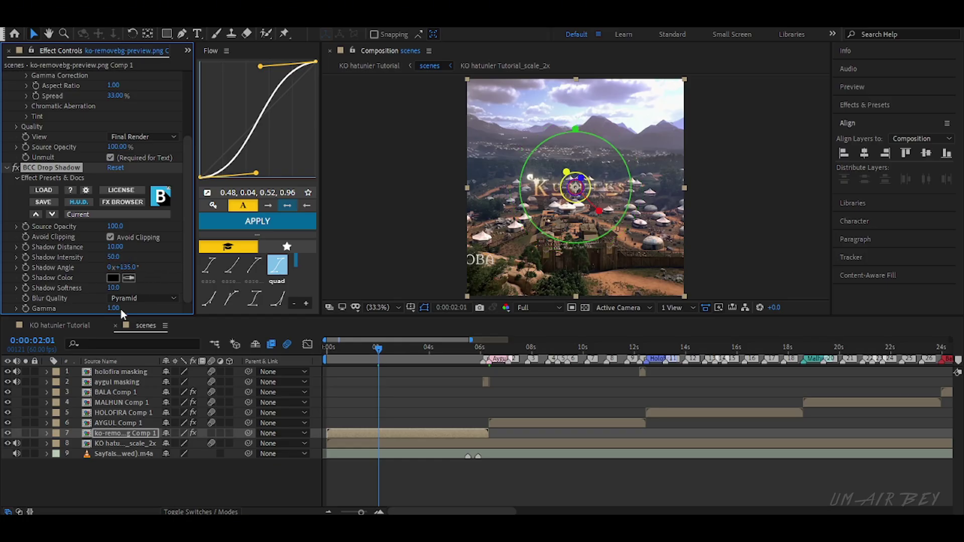
pyautogui.write('1.5')
pyautogui.press('Return')
# Step: Duplicate the BCC Drop Shadow effect and preview the logo from the start of the composition
pyautogui.hotkey('ctrl', 'd')
pyautogui.moveTo(377, 350); pyautogui.dragTo(325, 351)
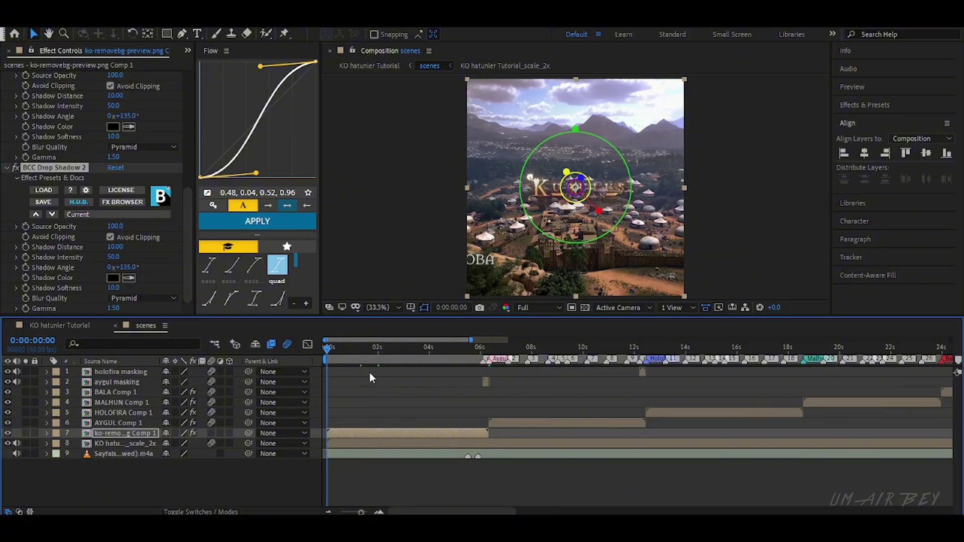
pyautogui.click(416, 476)
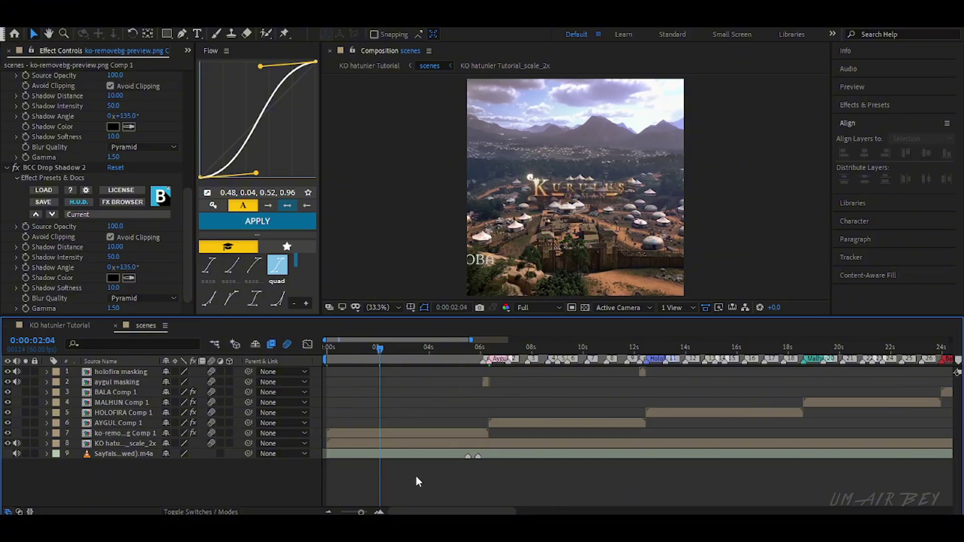
# Step: Duplicate the logo layer and pre-compose both copies as "KO", adjusting the duration to the layers' time span
pyautogui.click(392, 435)
pyautogui.hotkey('ctrl', 'd')
pyautogui.keyDown('shift'); pyautogui.click(369, 443); pyautogui.keyUp('shift')
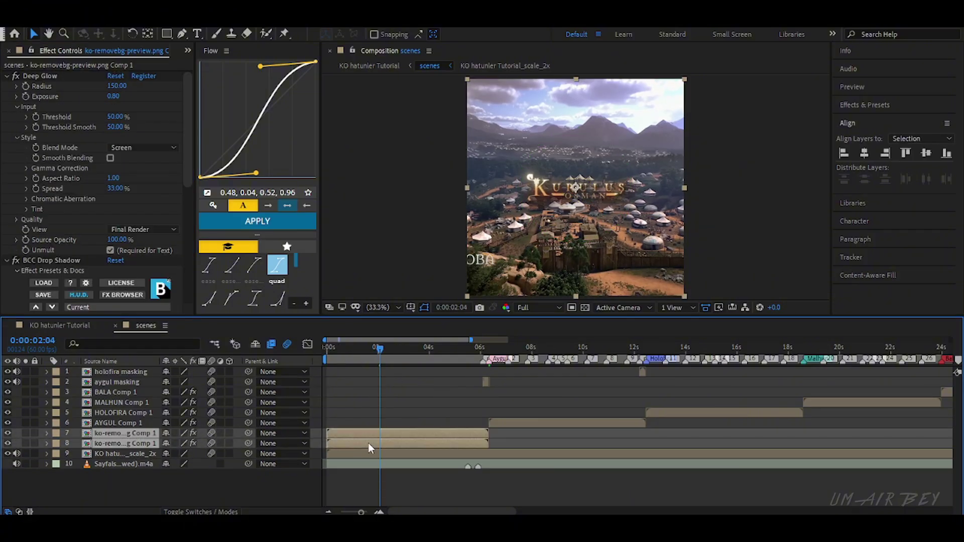
pyautogui.hotkey('ctrl', 'shift', 'c')
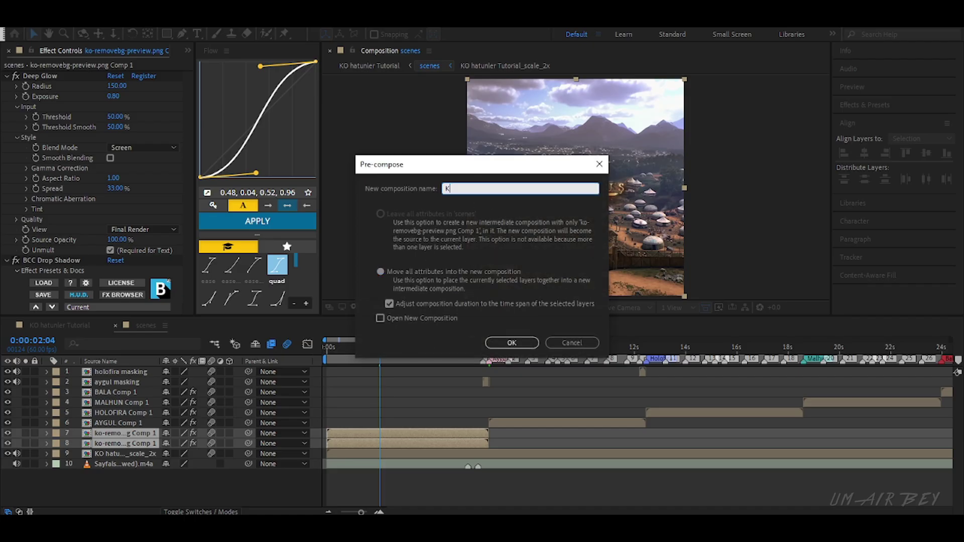
pyautogui.click(511, 342)
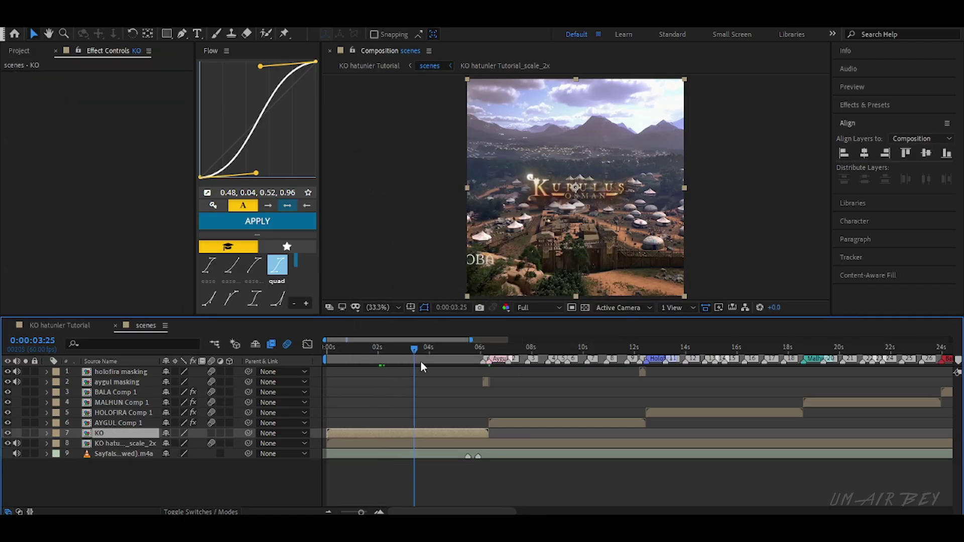
# Step: Set a 100% scale keyframe on the KO layer at 0:00:05:30, the first audio marker
pyautogui.moveTo(421, 361); pyautogui.dragTo(459, 371)
pyautogui.click(380, 512)
pyautogui.press('s')
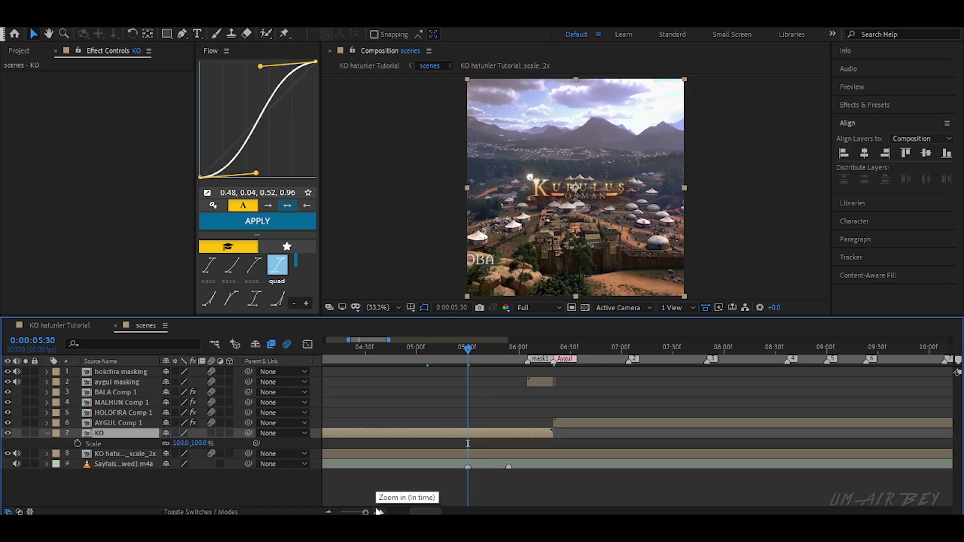
pyautogui.click(77, 443)
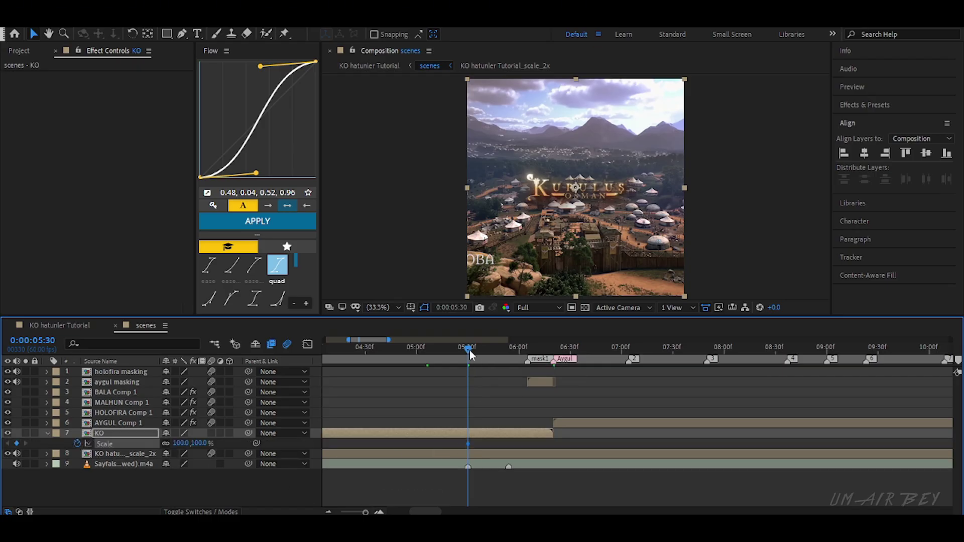
# Step: Keyframe the KO layer's scale at 105% between the two audio markers and at 110% at 0:00:05:57
pyautogui.moveTo(470, 351)
pyautogui.mouseDown()
pyautogui.moveTo(506, 368)
pyautogui.moveTo(514, 355)
pyautogui.mouseUp()
pyautogui.write('105')
pyautogui.press('Return')
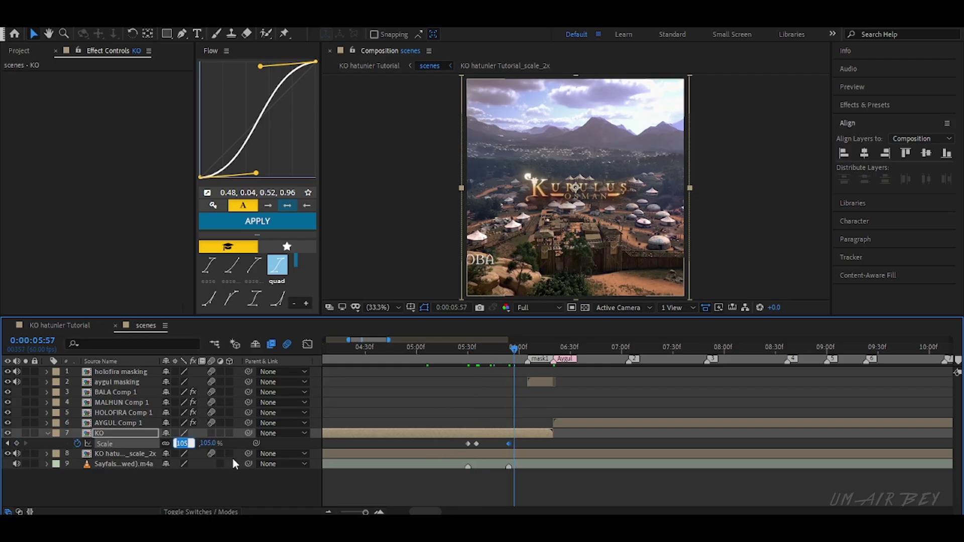
pyautogui.press('Return')
pyautogui.click(385, 512)
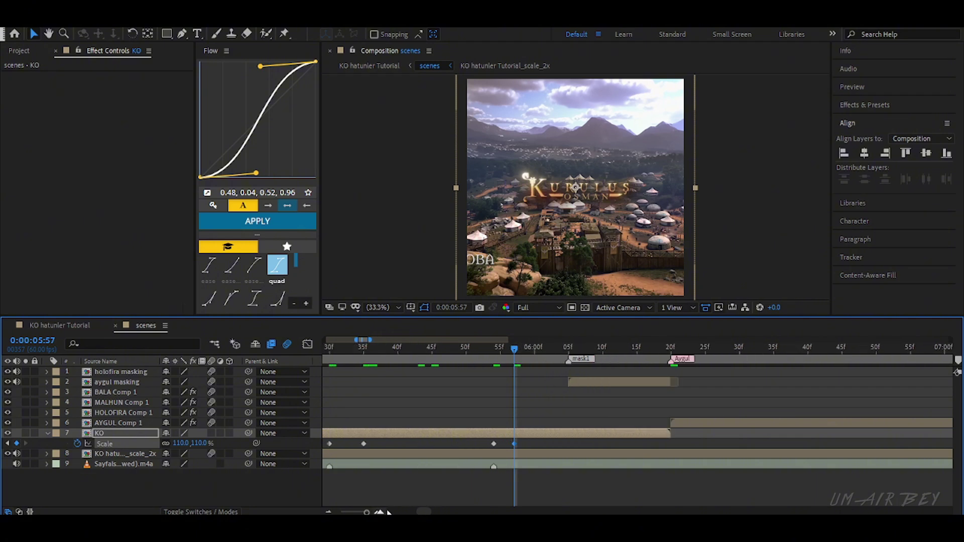
# Step: Move the KO layer's 105% scale keyframe slightly ahead of the second audio marker and preview the scaling at Quarter resolution
pyautogui.moveTo(422, 512); pyautogui.dragTo(420, 512)
pyautogui.moveTo(633, 444); pyautogui.dragTo(621, 447)
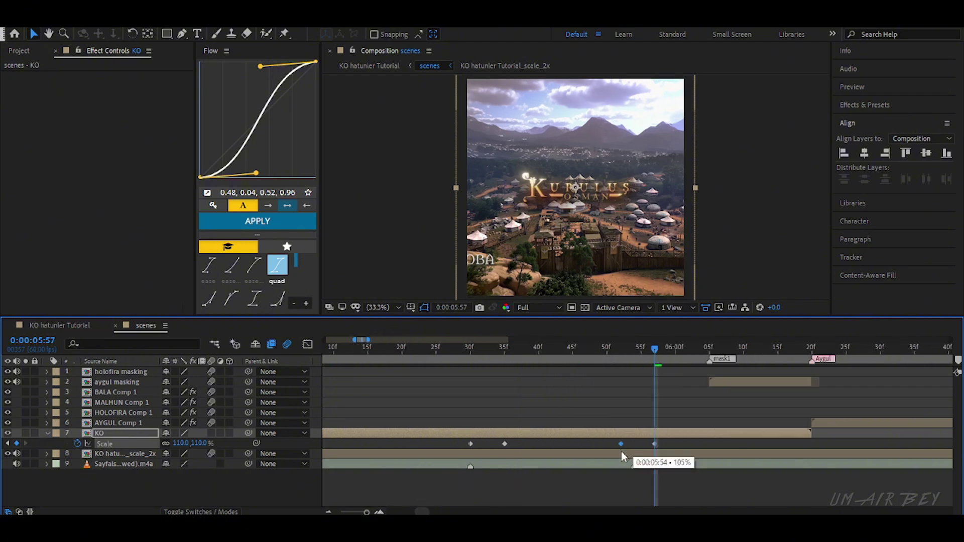
pyautogui.click(537, 307)
pyautogui.click(541, 375)
pyautogui.click(444, 350)
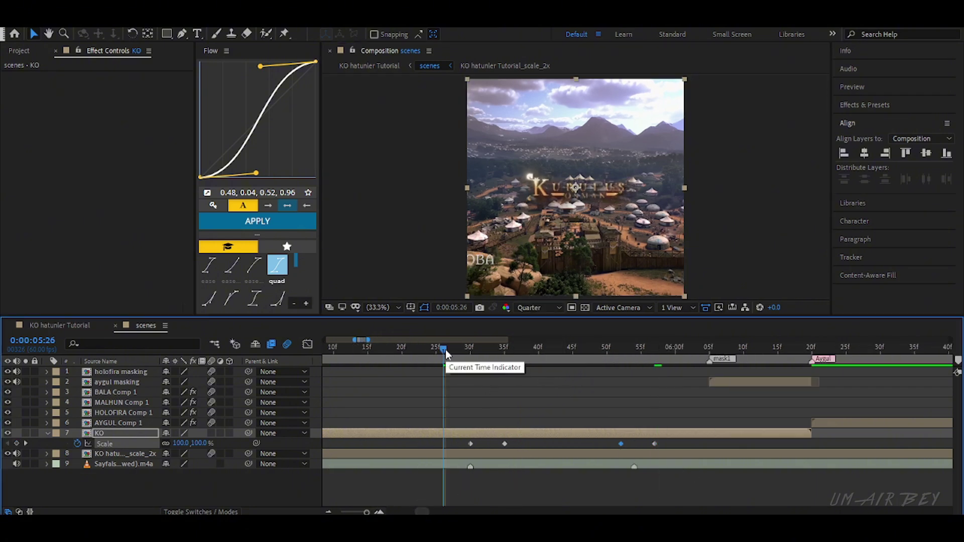
pyautogui.press('space')
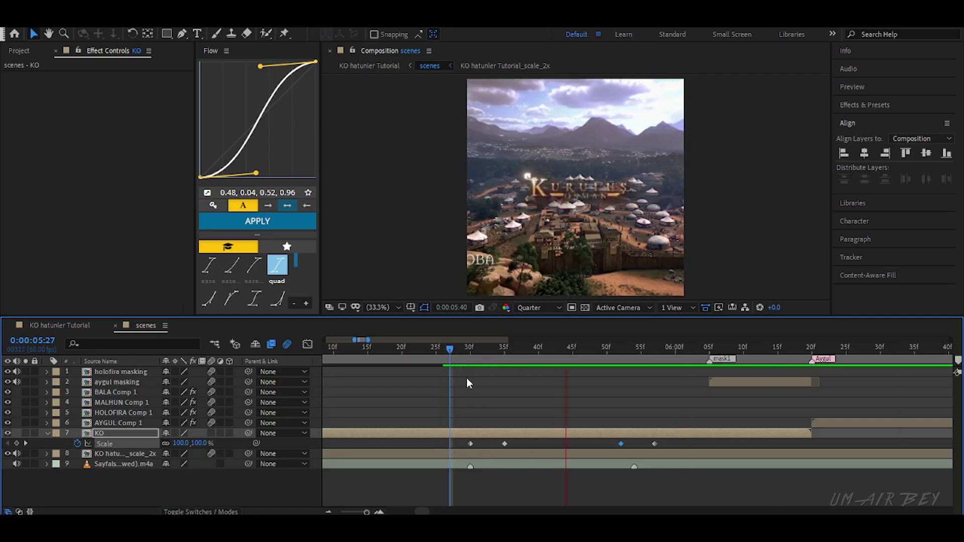
pyautogui.click(592, 348)
pyautogui.moveTo(593, 348); pyautogui.dragTo(453, 399)
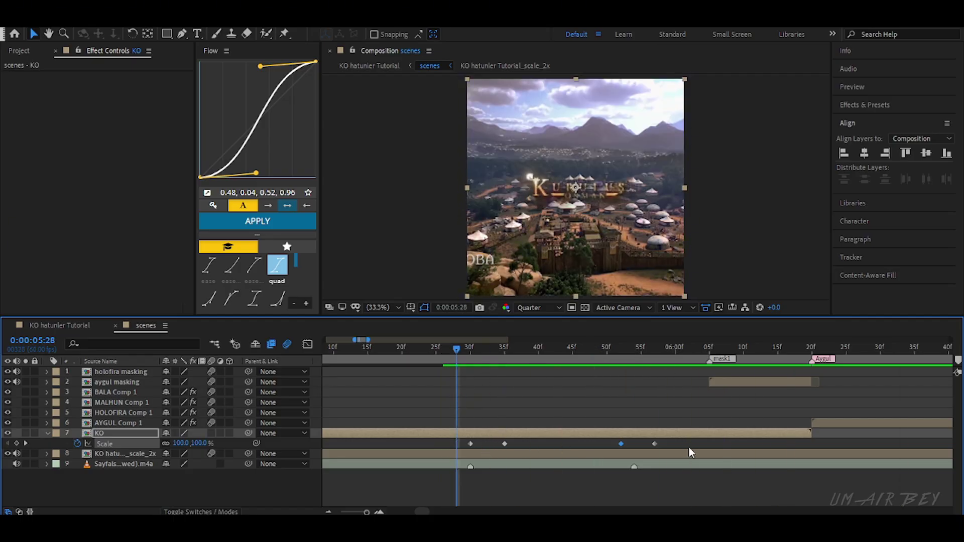
# Step: Apply Easy Ease to all four scale keyframes of the KO layer and preview the animation
pyautogui.moveTo(689, 448); pyautogui.dragTo(423, 441)
pyautogui.press('F9')
pyautogui.press('space')
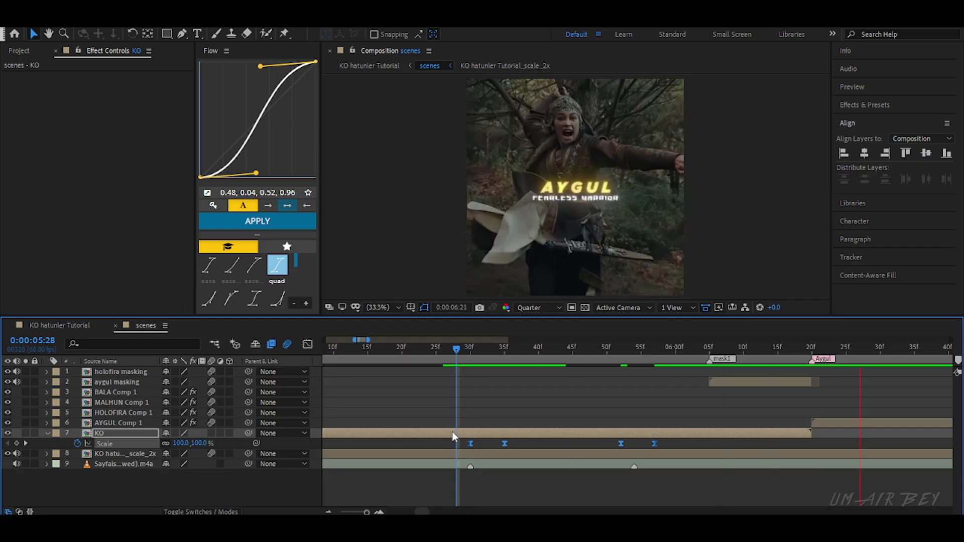
# Step: Reshape the KO layer's scale speed graph so both scale-ups peak early, and preview from just before the first audio marker
pyautogui.moveTo(456, 350); pyautogui.dragTo(477, 360)
pyautogui.click(307, 344)
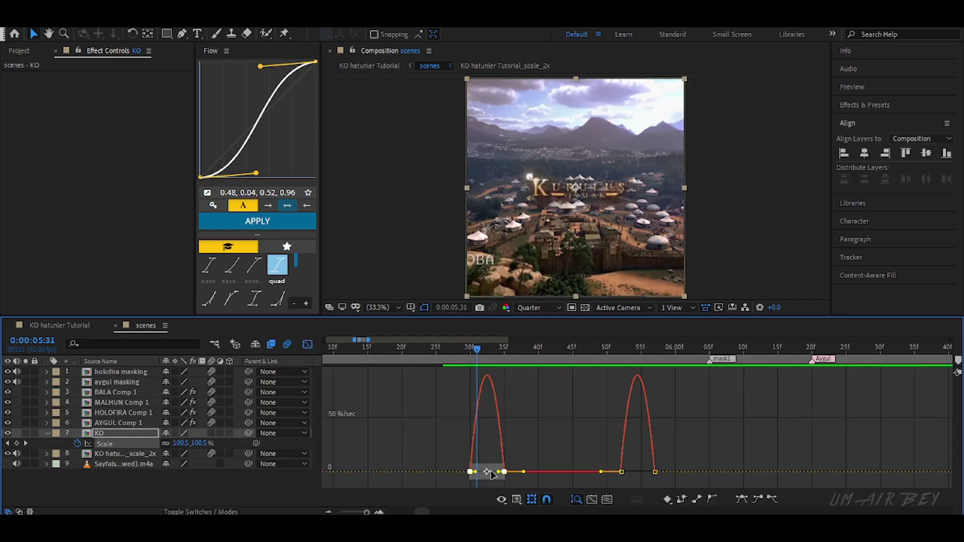
pyautogui.moveTo(498, 472); pyautogui.dragTo(490, 474)
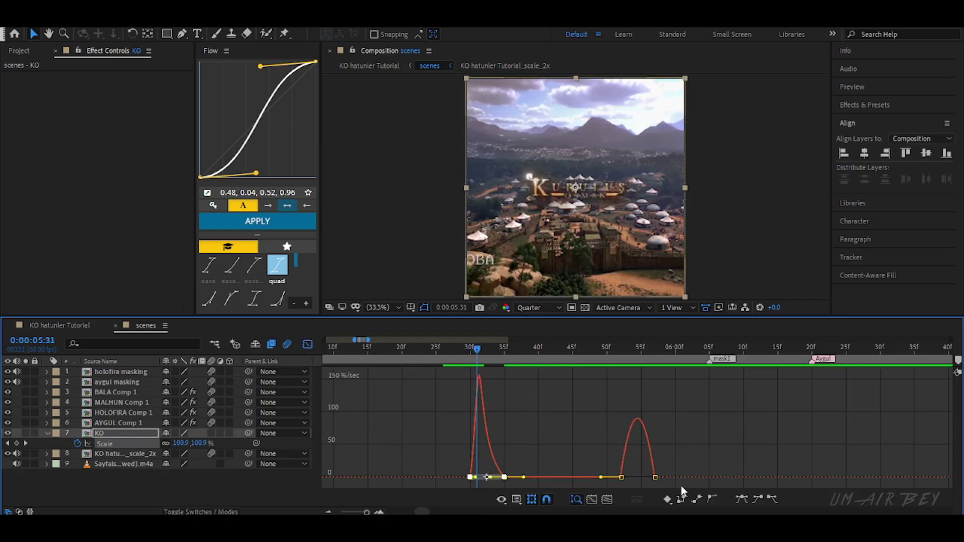
pyautogui.moveTo(634, 483); pyautogui.dragTo(639, 480)
pyautogui.click(307, 344)
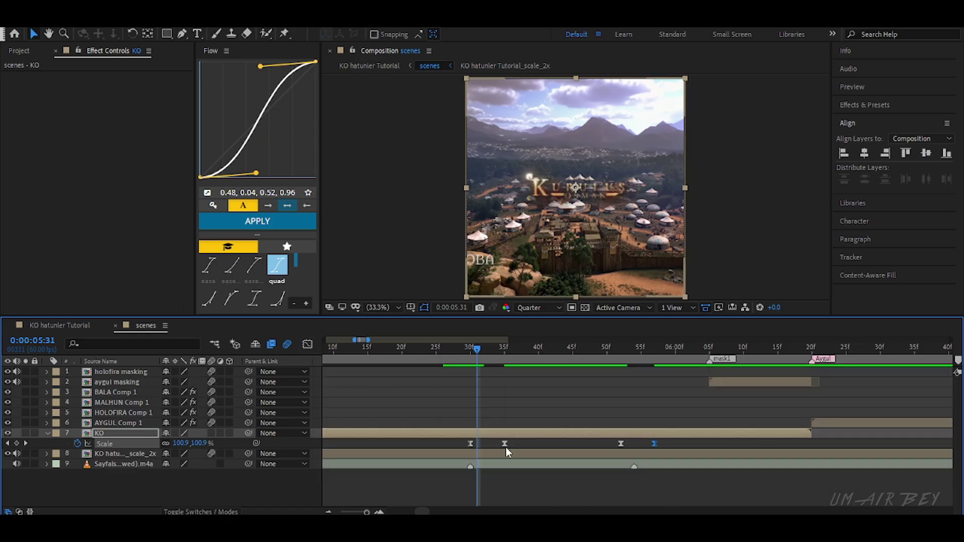
pyautogui.click(444, 352)
pyautogui.press('space')
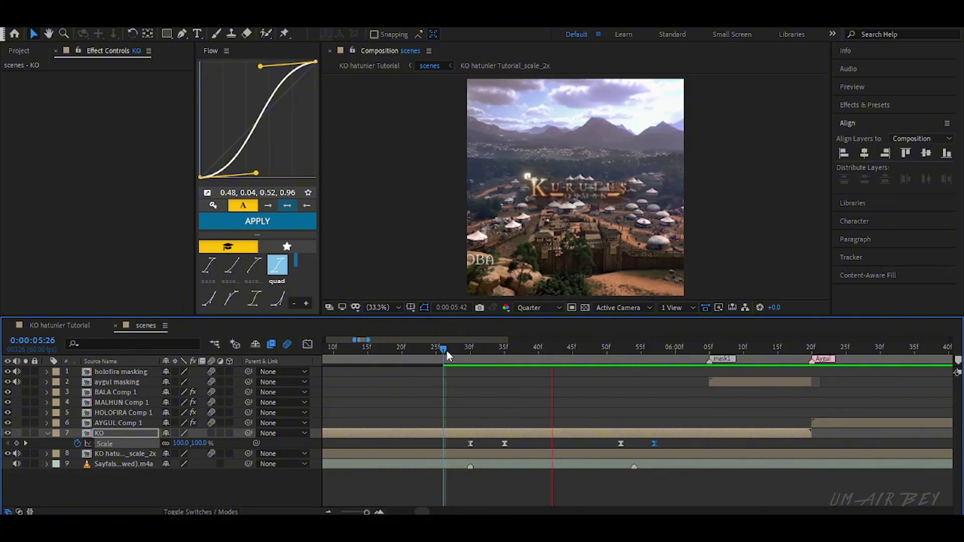
pyautogui.press('space')
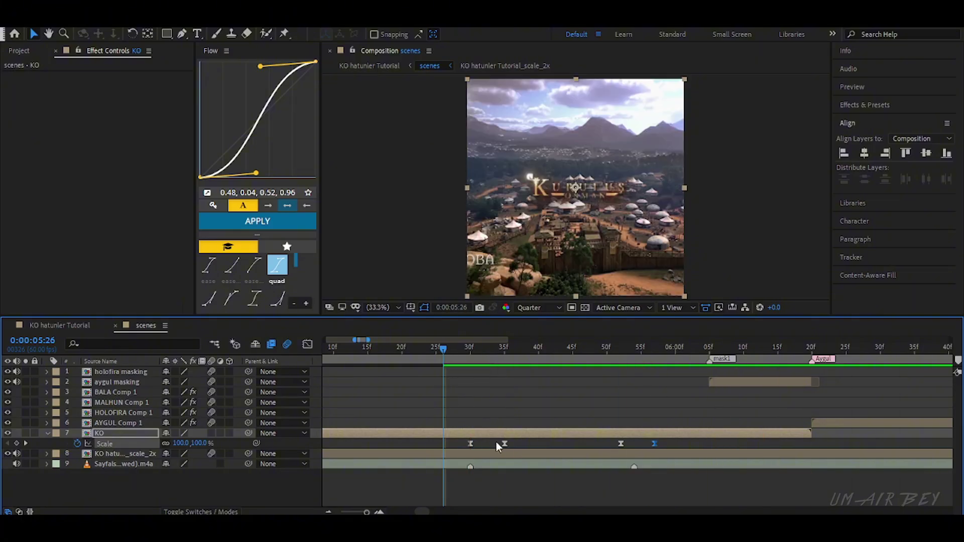
# Step: Collapse the KO layer's keyframes and preview the whole logo section from the start of the composition
pyautogui.press('u')
pyautogui.press('-')
pyautogui.press('-')
pyautogui.press('-')
pyautogui.press('-')
pyautogui.moveTo(443, 350); pyautogui.dragTo(325, 349)
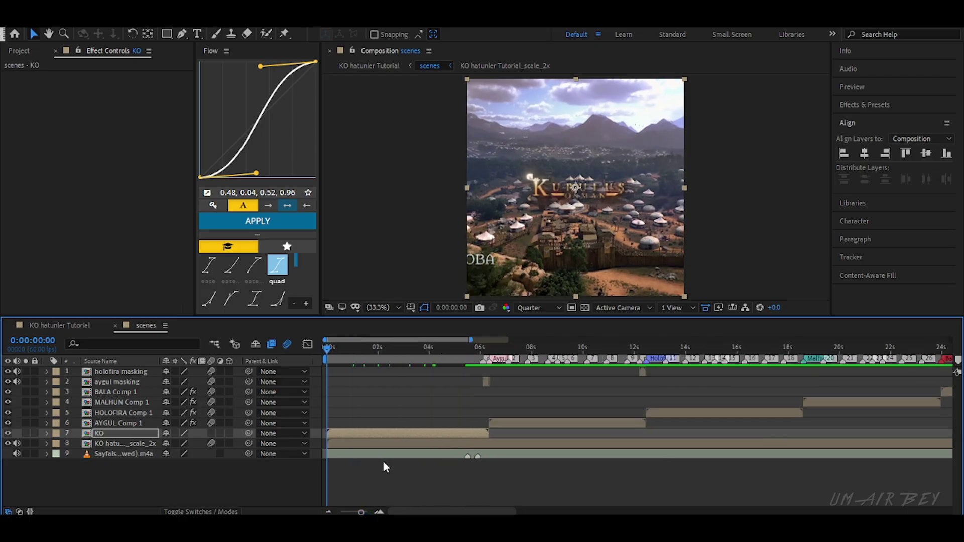
pyautogui.click(364, 482)
pyautogui.press('space')
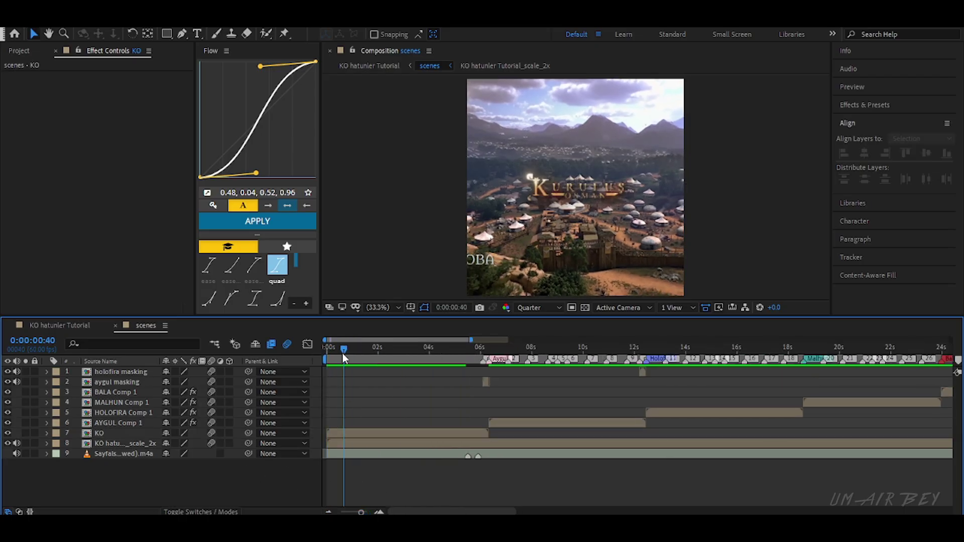
# Step: Apply S_Flicker to the KO layer with an Amplitude of 0.12 and preview the flicker from the start
pyautogui.click(390, 432)
pyautogui.hotkey('ctrl', 'space')
pyautogui.write('s_flicker')
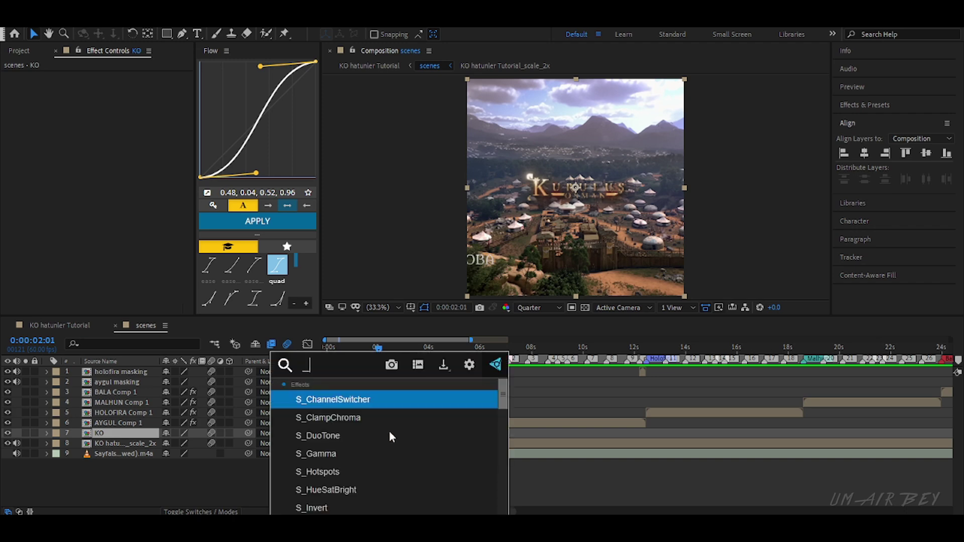
pyautogui.press('Return')
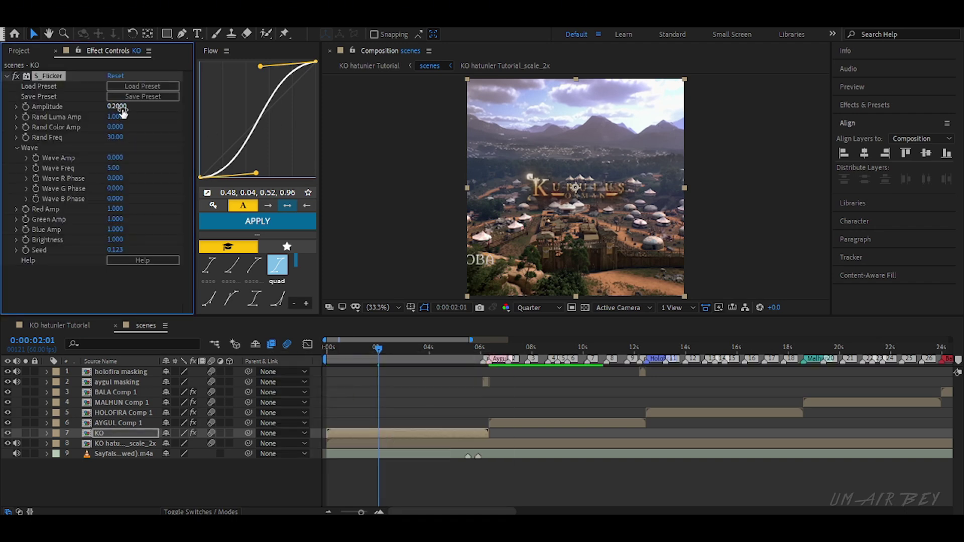
pyautogui.press('space')
pyautogui.press('space')
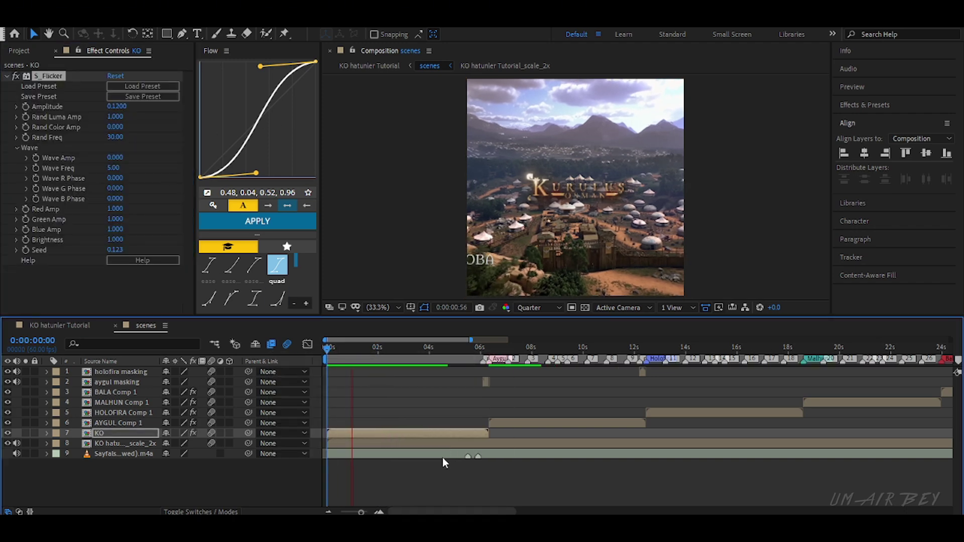
pyautogui.click(369, 350)
# Step: Keyframe the KO layer's opacity to rise from 0% at the composition start to 100% shortly after it
pyautogui.press('Home')
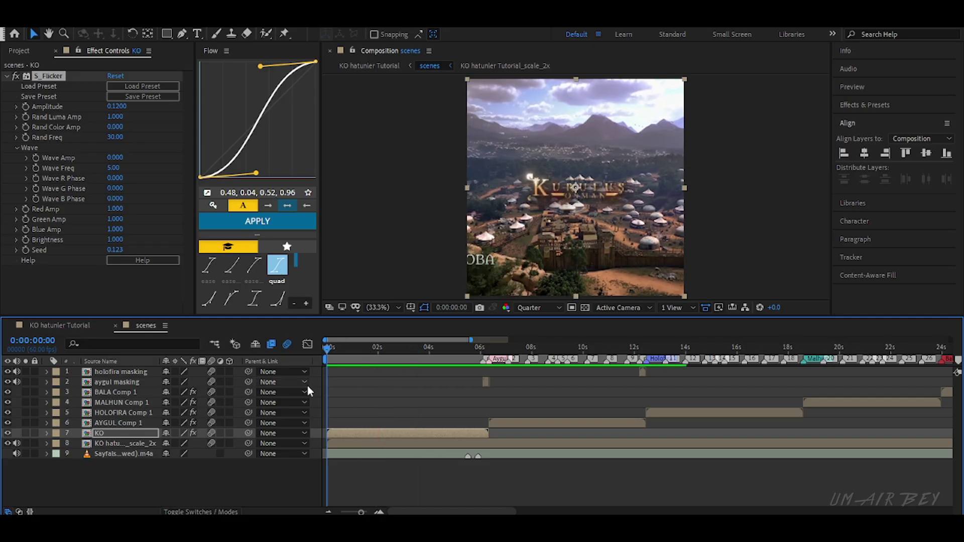
pyautogui.press('t')
pyautogui.click(161, 445)
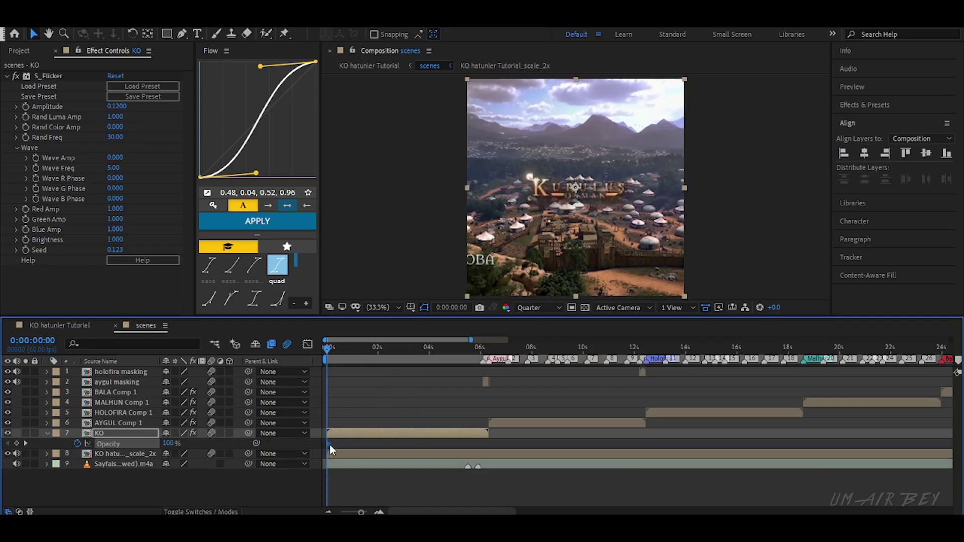
pyautogui.moveTo(330, 444); pyautogui.dragTo(333, 444)
pyautogui.moveTo(169, 444); pyautogui.dragTo(113, 444)
# Step: Move the KO layer's 100% opacity keyframe to the one-second mark and preview the fade-in
pyautogui.press('space')
pyautogui.press('space')
pyautogui.press('=')
pyautogui.press('=')
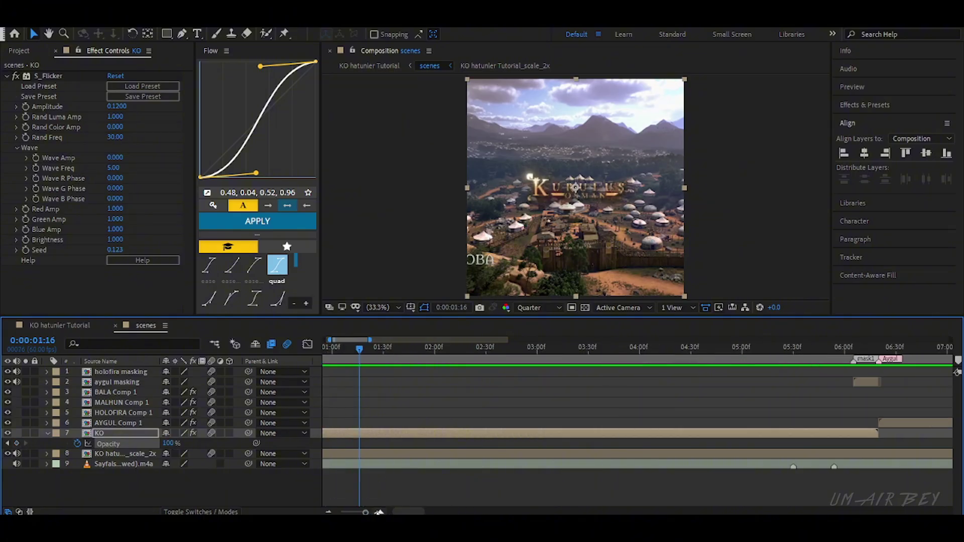
pyautogui.moveTo(354, 444); pyautogui.dragTo(429, 444)
pyautogui.click(429, 352)
pyautogui.moveTo(426, 350); pyautogui.dragTo(281, 397)
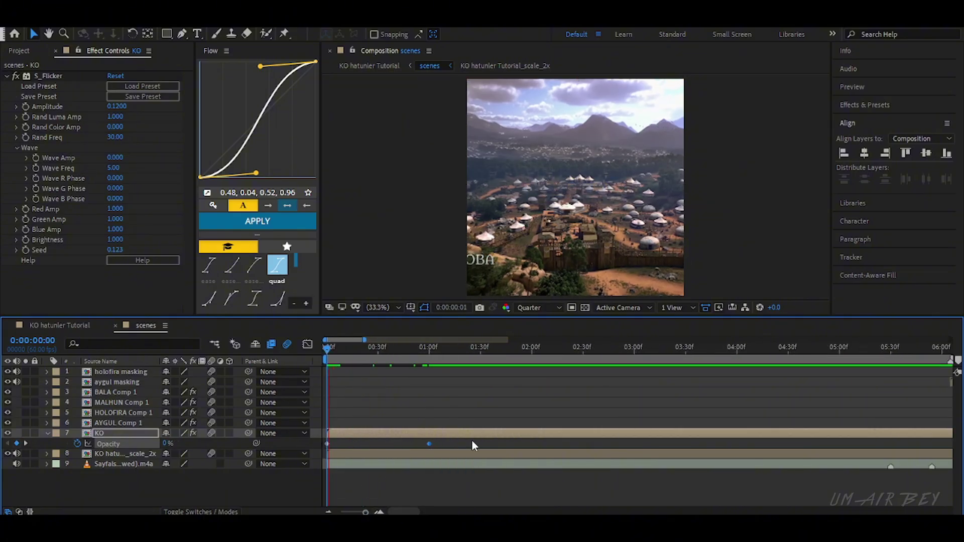
pyautogui.press('space')
pyautogui.moveTo(443, 346); pyautogui.dragTo(318, 399)
pyautogui.press('u')
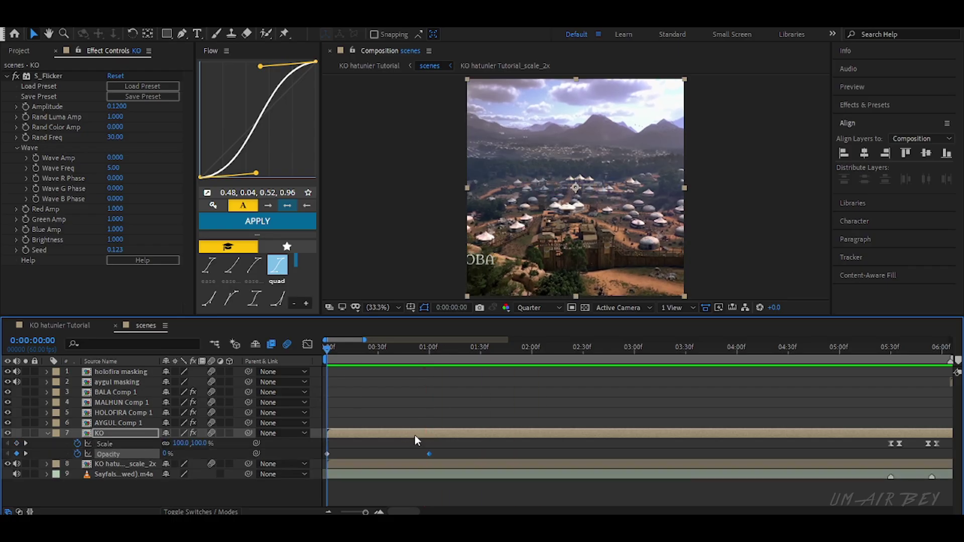
pyautogui.press('u')
# Step: Create a text layer above the KO layer reading "POWERFUL HATUNS IN"
pyautogui.click(274, 486)
pyautogui.press('Tab')
pyautogui.rightClick(249, 481)
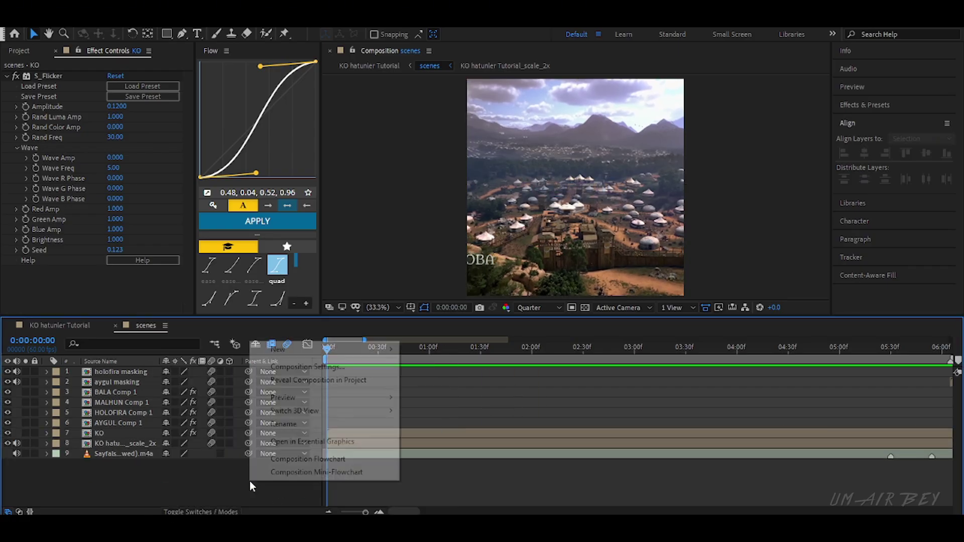
pyautogui.moveTo(269, 346)
pyautogui.click(424, 365)
pyautogui.moveTo(146, 405); pyautogui.dragTo(268, 434)
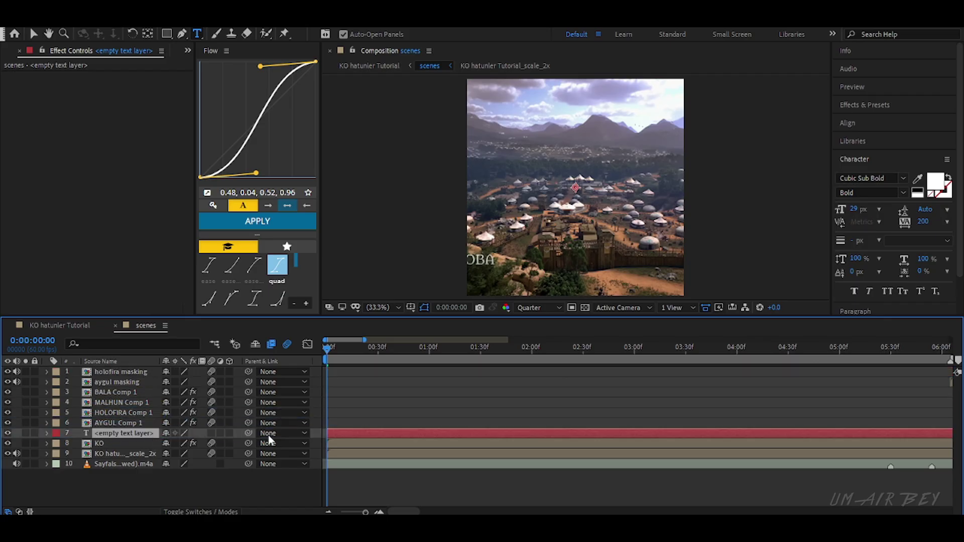
pyautogui.write('POWE')
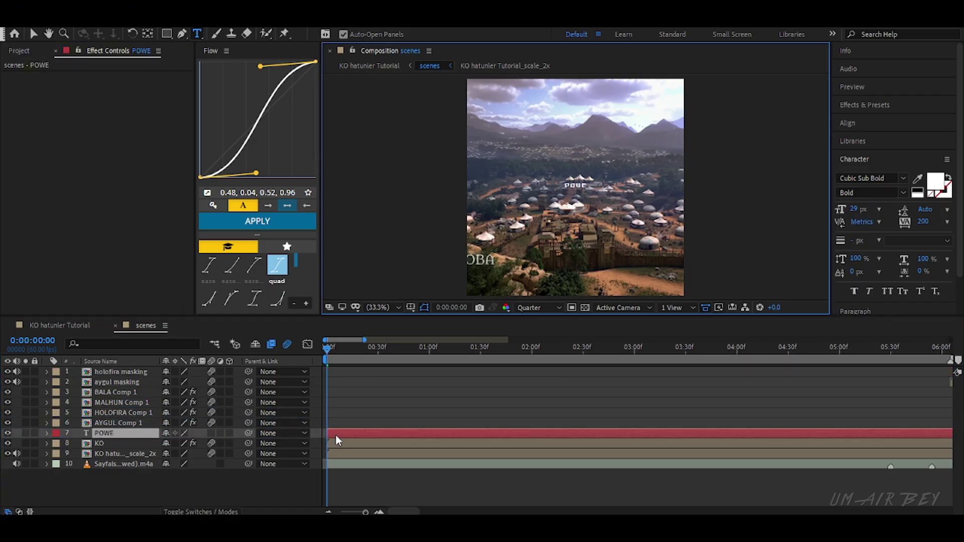
pyautogui.write('RFUL HATUNS IN')
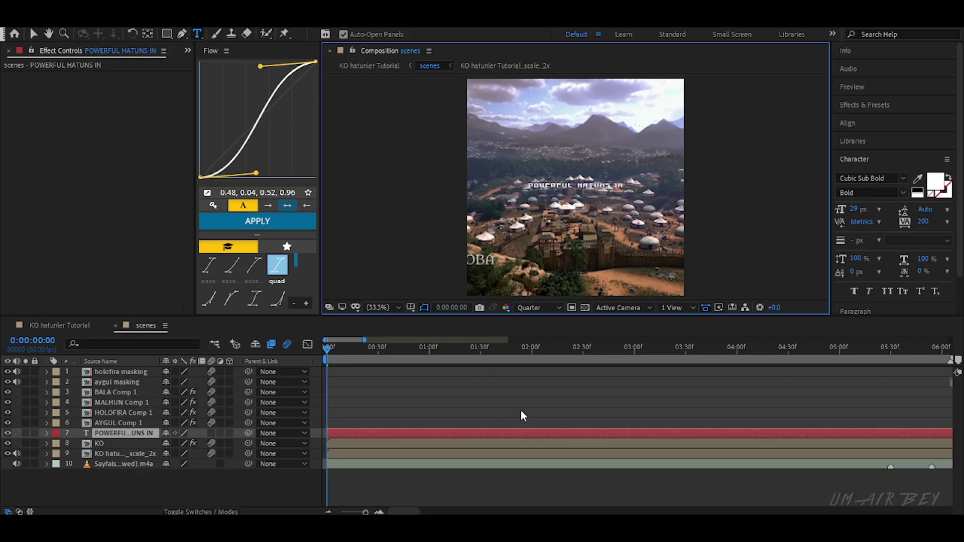
# Step: Set the "POWERFUL HATUNS IN" text to the Gilroy-Heavy font at 38 px
pyautogui.click(871, 178)
pyautogui.click(883, 406)
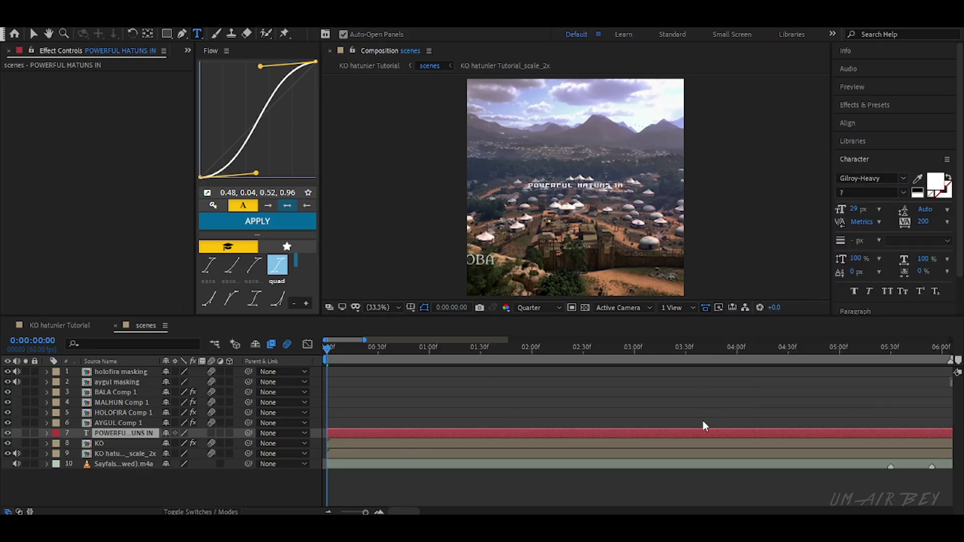
pyautogui.click(698, 432)
pyautogui.click(875, 178)
pyautogui.click(876, 405)
pyautogui.click(433, 436)
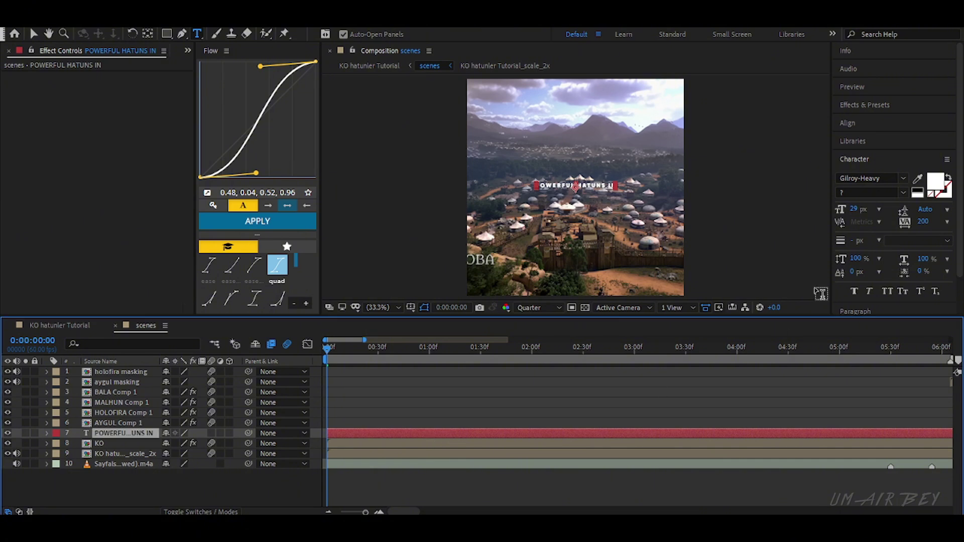
pyautogui.moveTo(854, 209); pyautogui.dragTo(868, 211)
# Step: Move the "POWERFUL HATUNS IN" text to position 540, 640, and center it vertically in the composition
pyautogui.click(655, 350)
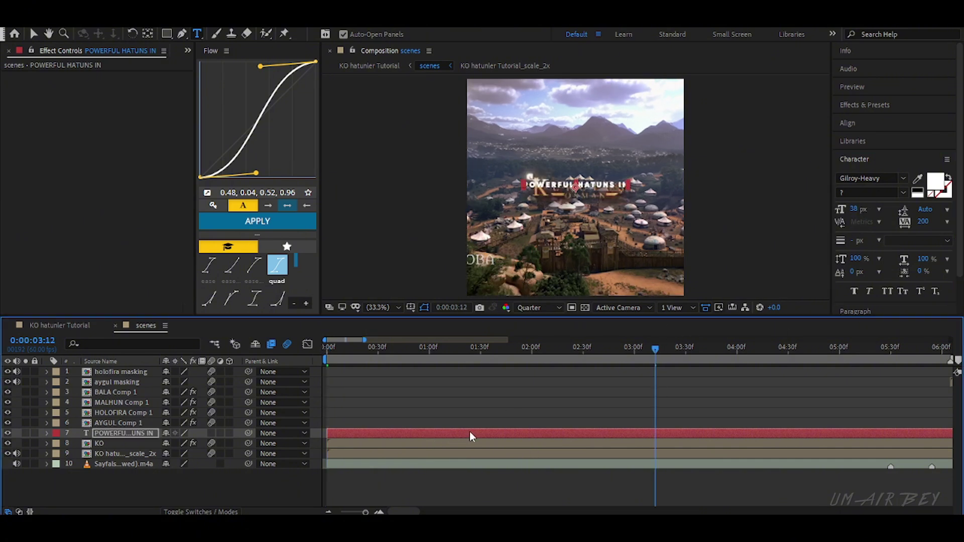
pyautogui.press('p')
pyautogui.moveTo(189, 443); pyautogui.dragTo(226, 469)
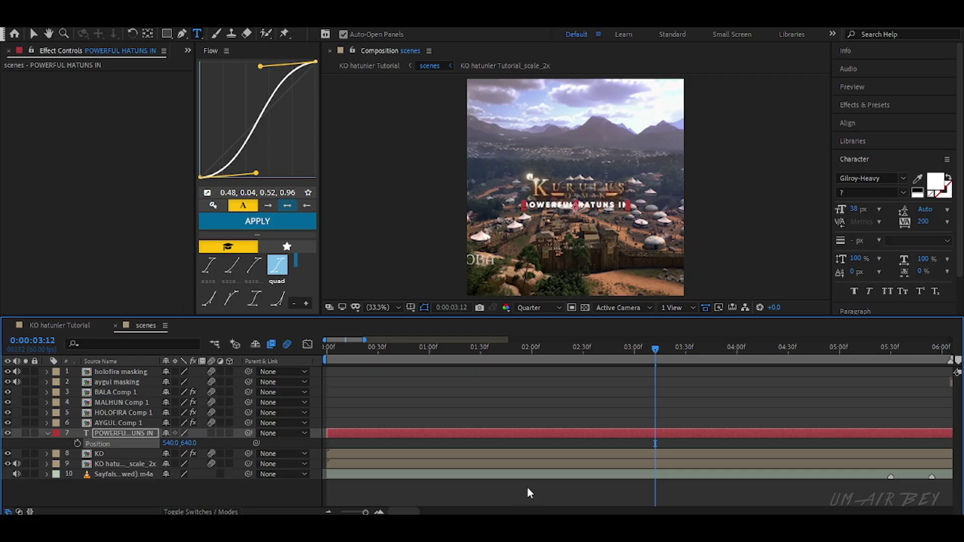
pyautogui.click(848, 122)
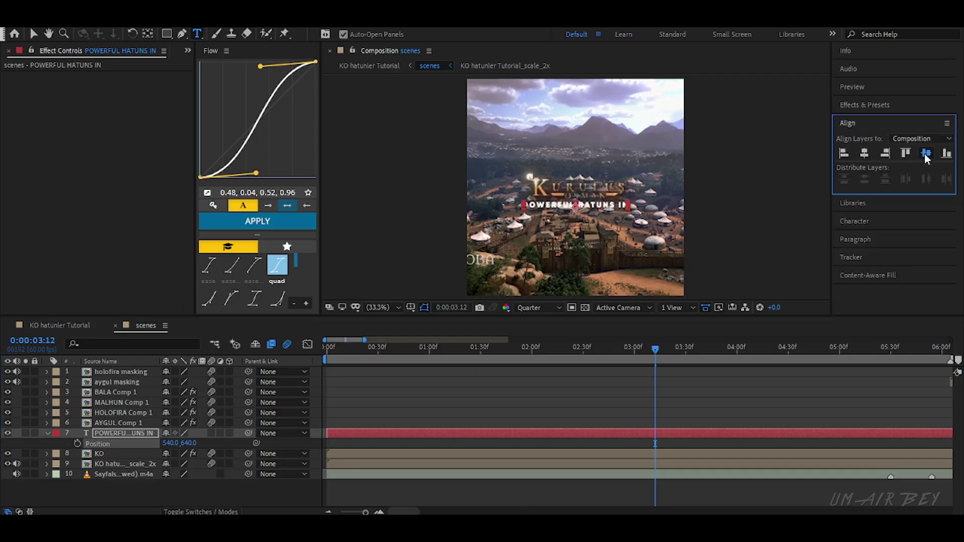
# Step: Lower the logo inside its nested ko-removebg-preview.png composition to a Y position of about 610, checking it in the KO hatunler Tutorial composition
pyautogui.doubleClick(590, 455)
pyautogui.doubleClick(582, 378)
pyautogui.click(590, 374)
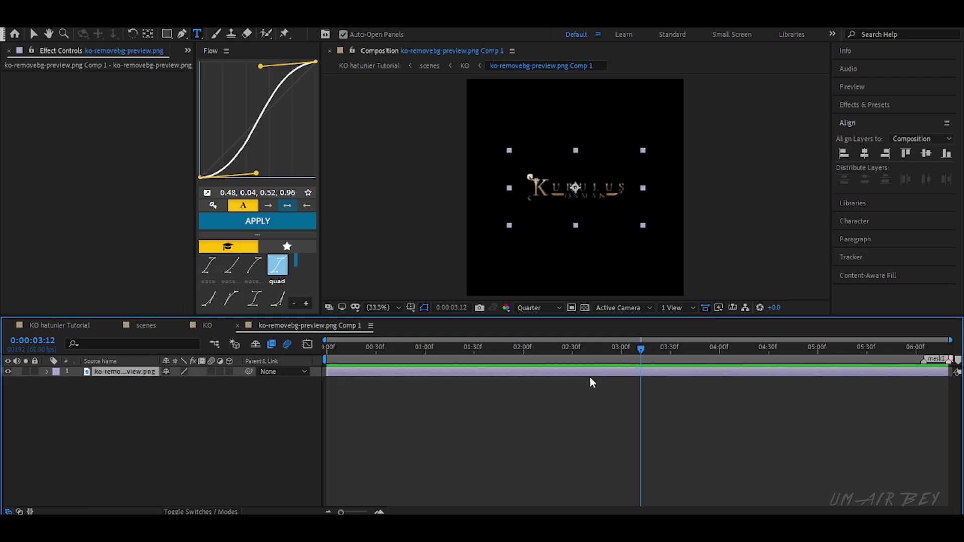
pyautogui.click(84, 329)
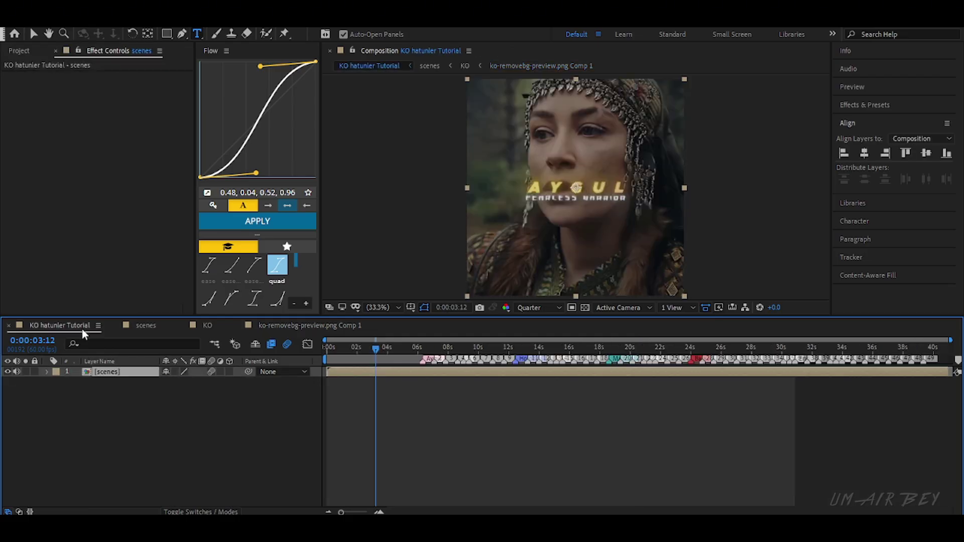
pyautogui.click(268, 327)
pyautogui.moveTo(189, 384); pyautogui.dragTo(206, 385)
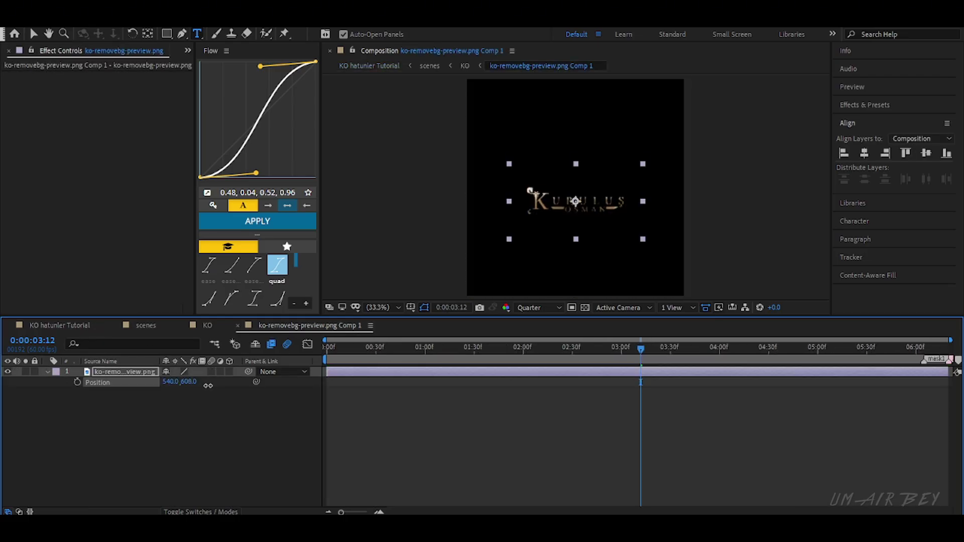
pyautogui.click(59, 326)
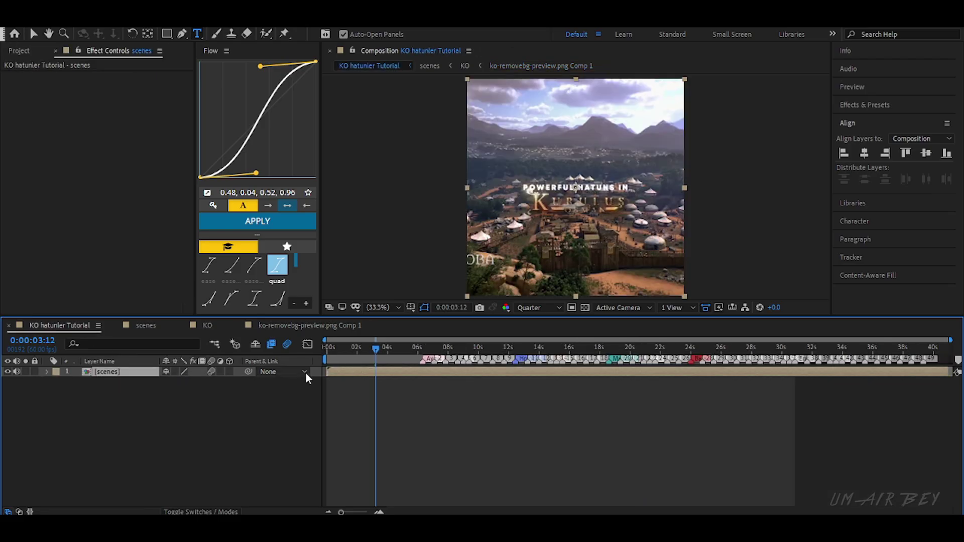
pyautogui.click(268, 326)
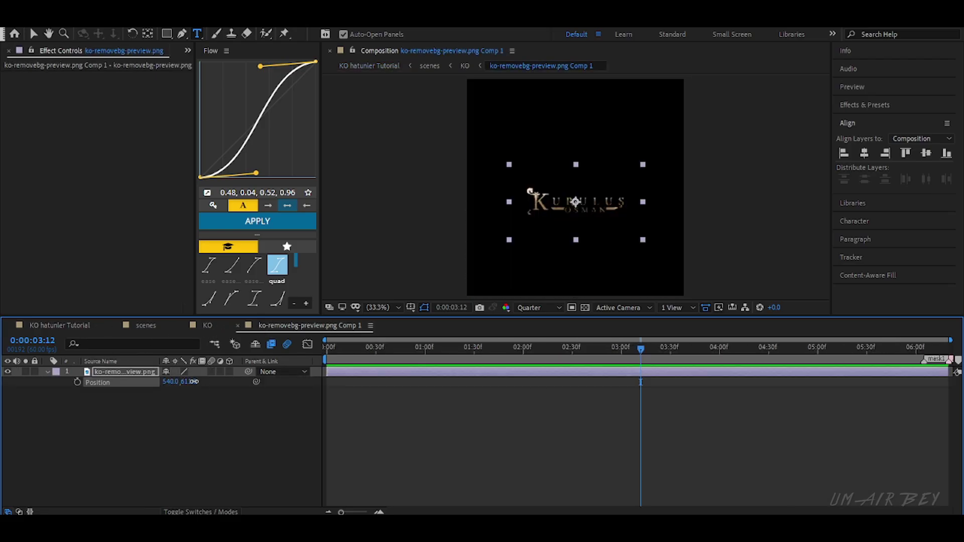
pyautogui.click(77, 325)
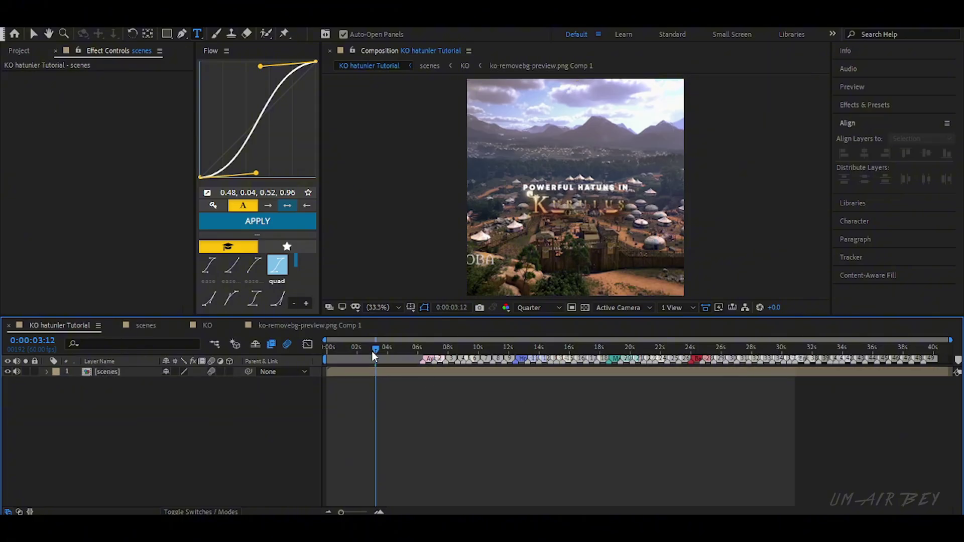
# Step: In the scenes composition, split the "POWERFUL HATUNS IN" text layer at the Aygul marker and delete the part after it
pyautogui.click(146, 325)
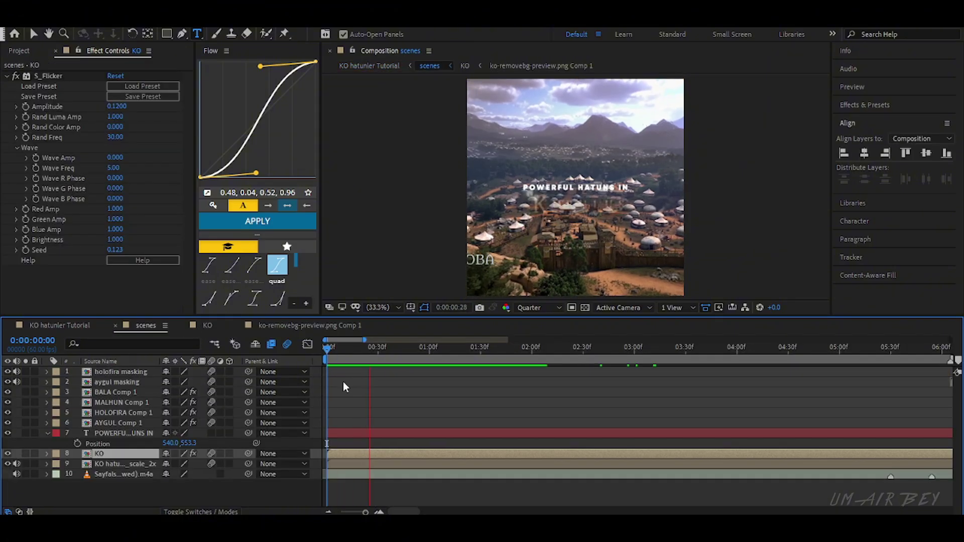
pyautogui.press('space')
pyautogui.hscroll(3, 537, 480)
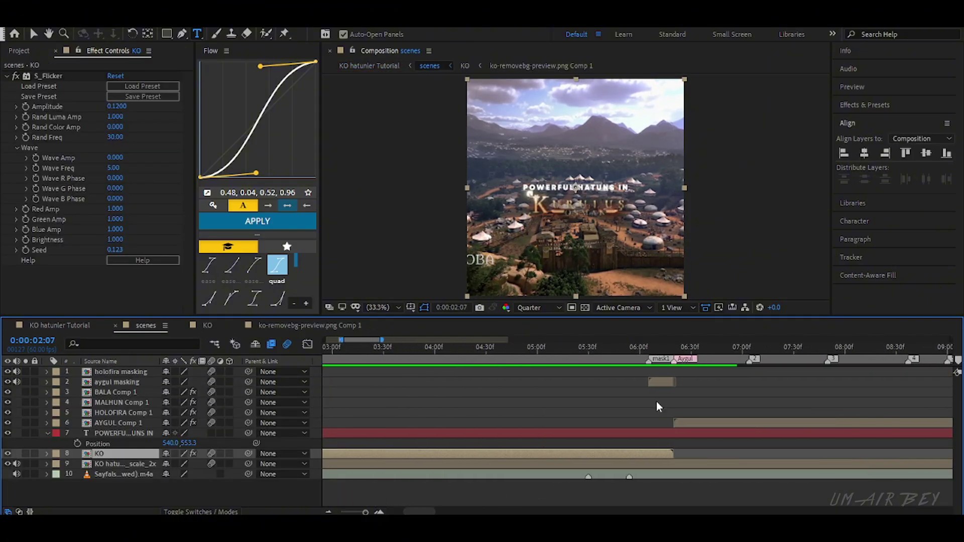
pyautogui.click(674, 348)
pyautogui.click(680, 431)
pyautogui.hotkey('ctrl', 'shift', 'd')
pyautogui.press('Delete')
pyautogui.click(499, 346)
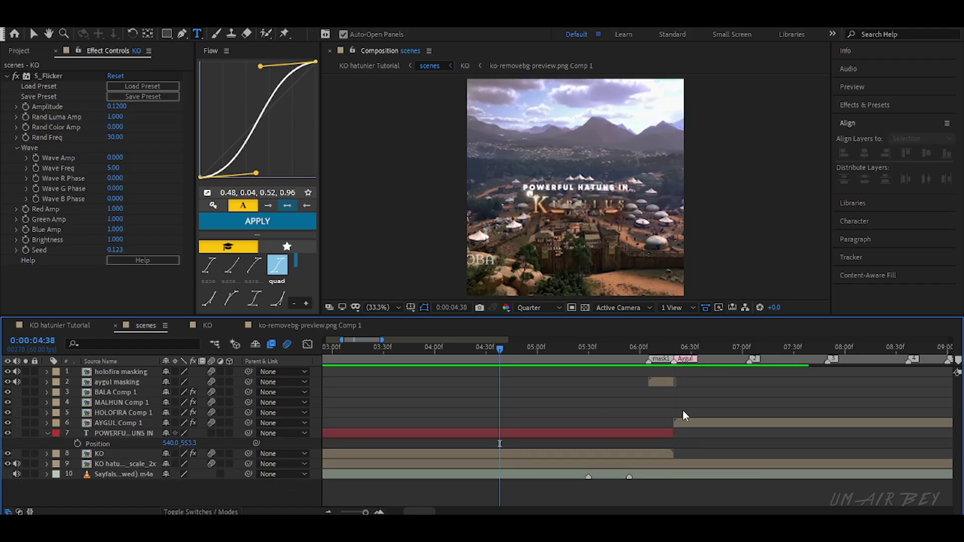
pyautogui.click(689, 425)
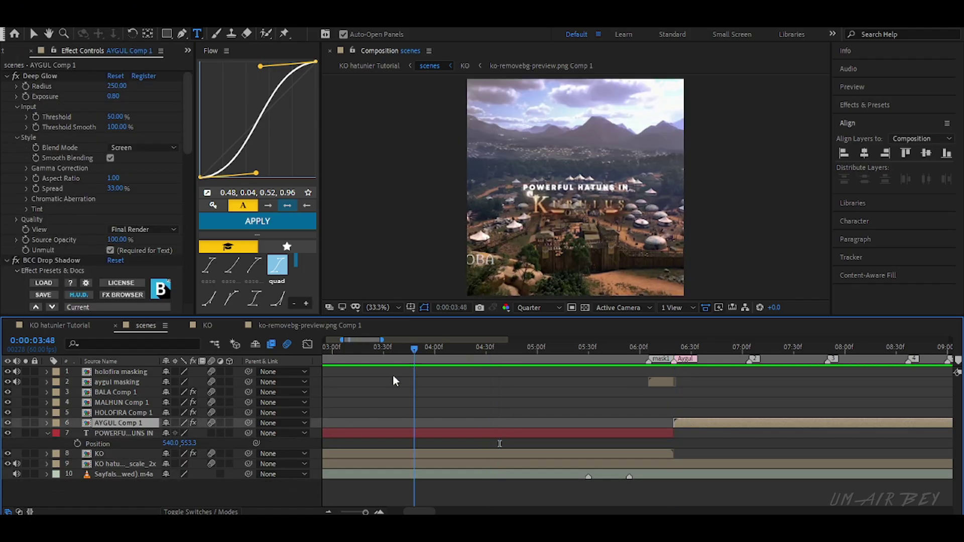
# Step: Keyframe the "POWERFUL HATUNS IN" text's opacity from 0% at 0:00 to 100% at 0:00:01:00, and preview the fade
pyautogui.press('Home')
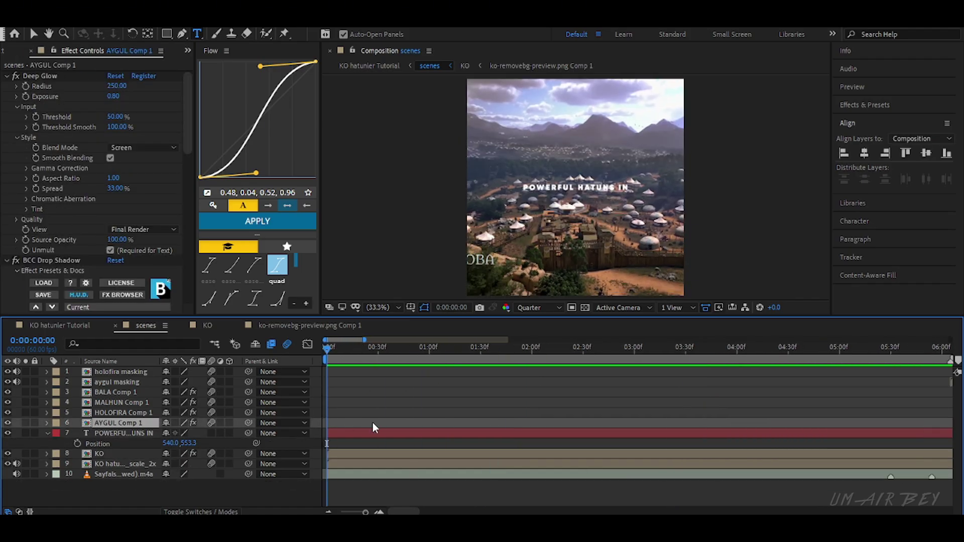
pyautogui.click(354, 435)
pyautogui.press('t')
pyautogui.click(78, 444)
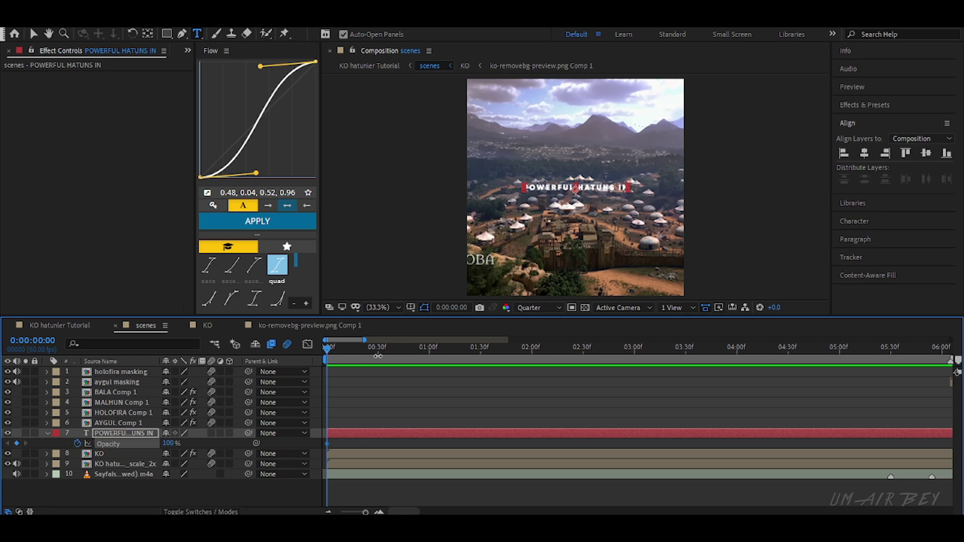
pyautogui.click(429, 356)
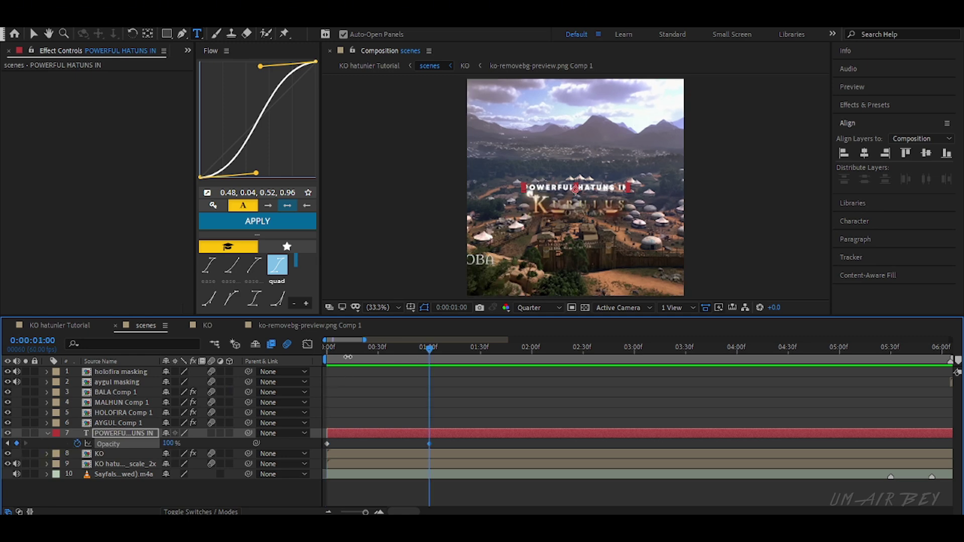
pyautogui.click(327, 354)
pyautogui.click(165, 443)
pyautogui.write('0')
pyautogui.press('Return')
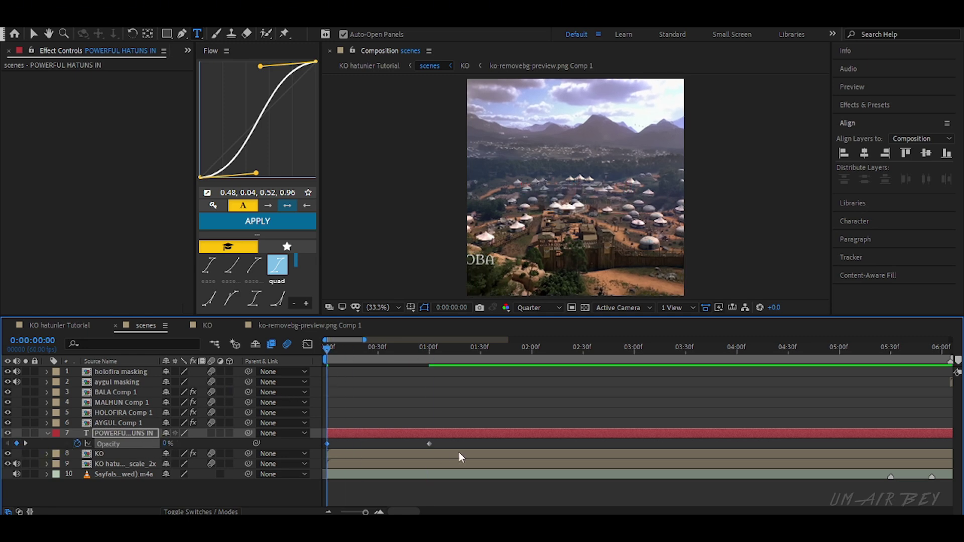
pyautogui.press('space')
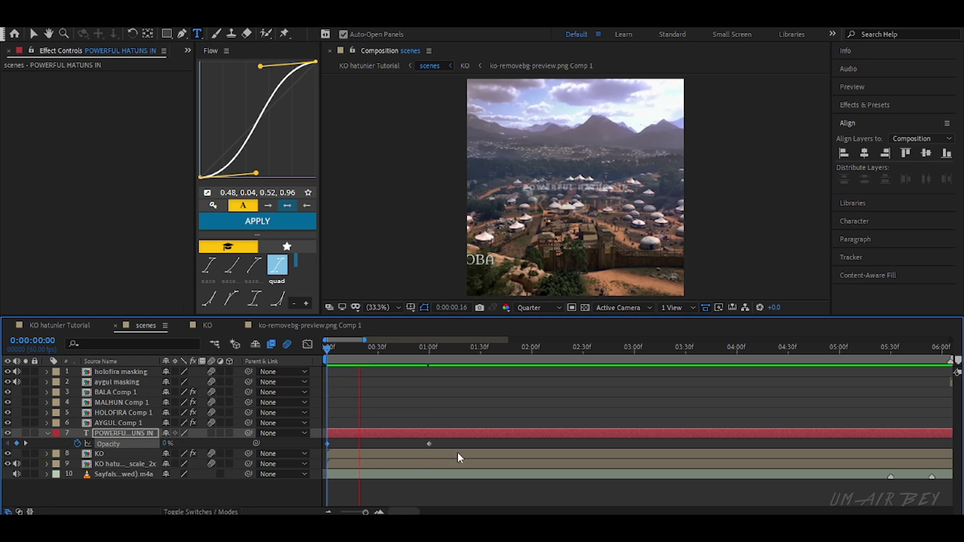
# Step: Add a tracking animation preset to the "POWERFUL HATUNS IN" text and set the tracking amount to 5 at 0:00:01:00
pyautogui.hotkey('ctrl', 'space')
pyautogui.write('in')
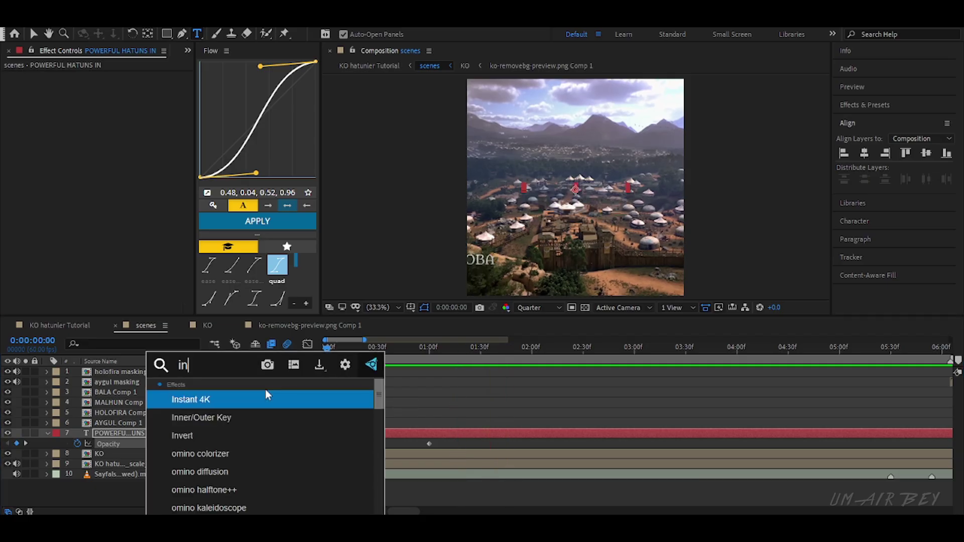
pyautogui.write('c')
pyautogui.press('Escape')
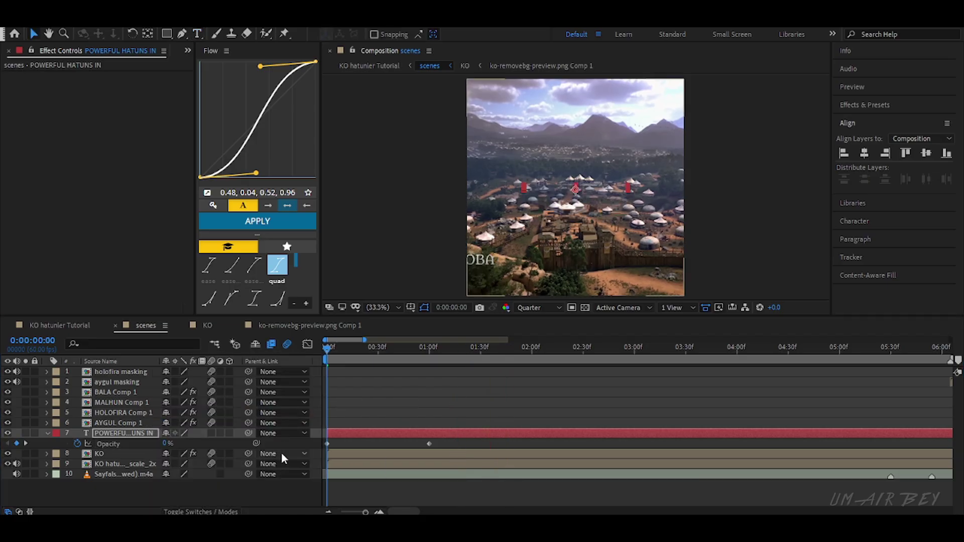
pyautogui.press('u')
pyautogui.click(432, 358)
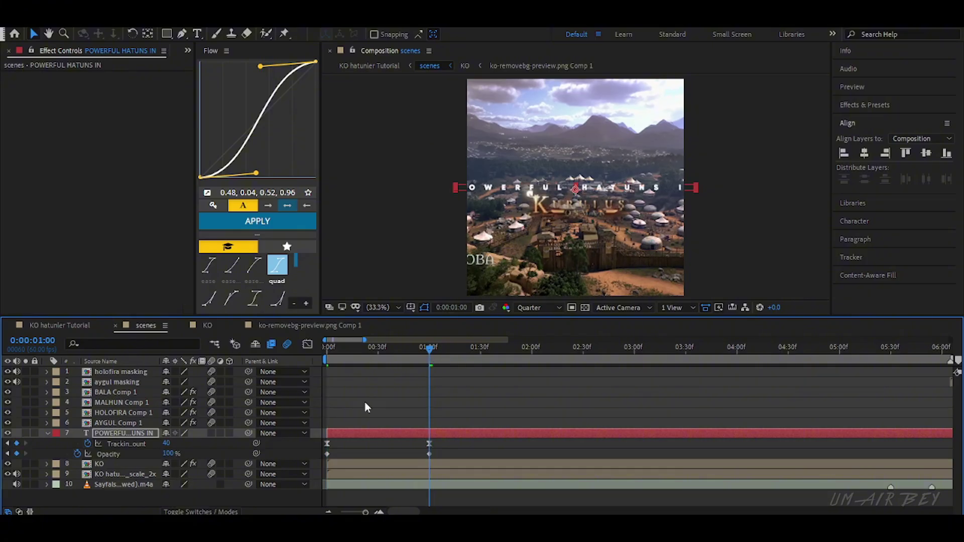
pyautogui.press('Return')
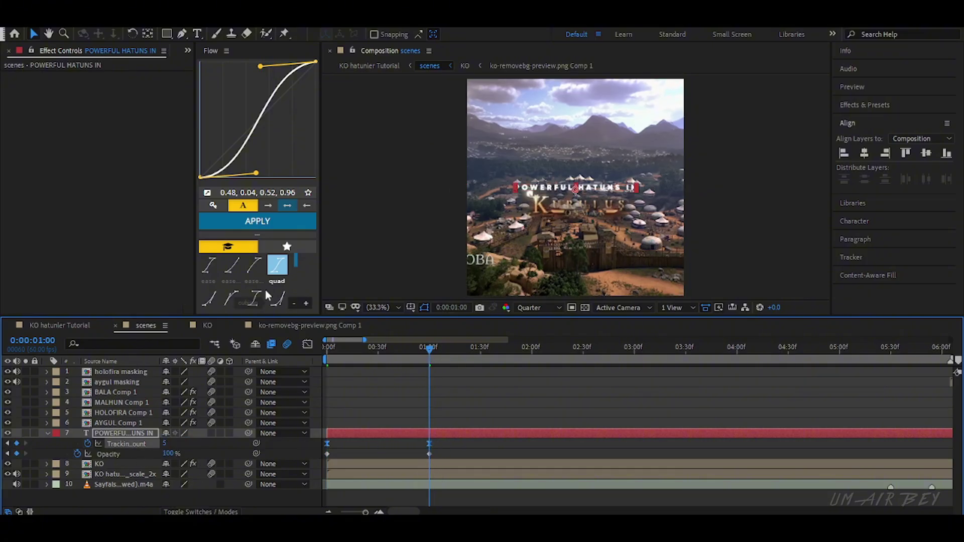
# Step: Apply linear easing to the text's tracking keyframes and move the last one to the layer's end, about 0:00:06:22
pyautogui.scroll(-5, 265, 290)
pyautogui.click(211, 289)
pyautogui.click(264, 225)
pyautogui.moveTo(429, 444); pyautogui.dragTo(820, 460)
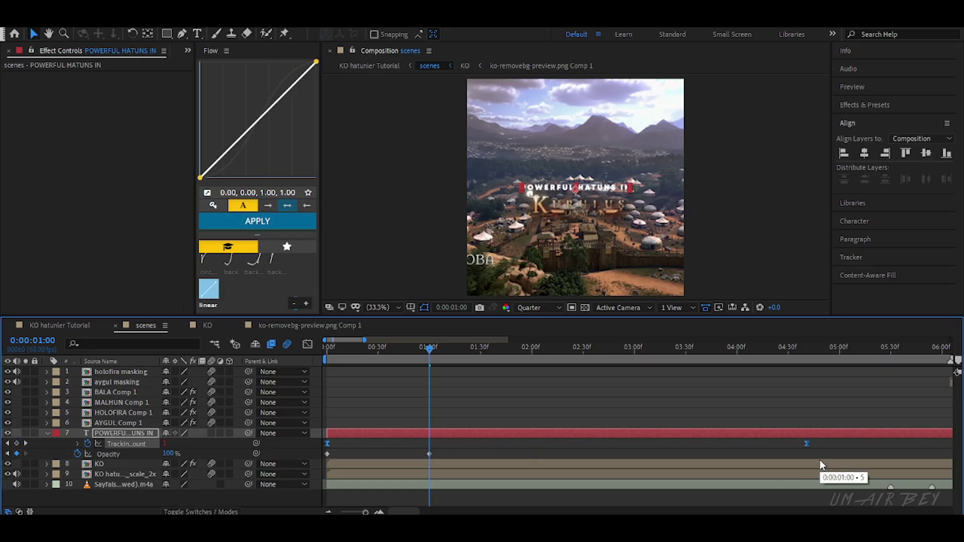
pyautogui.click(327, 512)
pyautogui.click(327, 512)
pyautogui.click(327, 511)
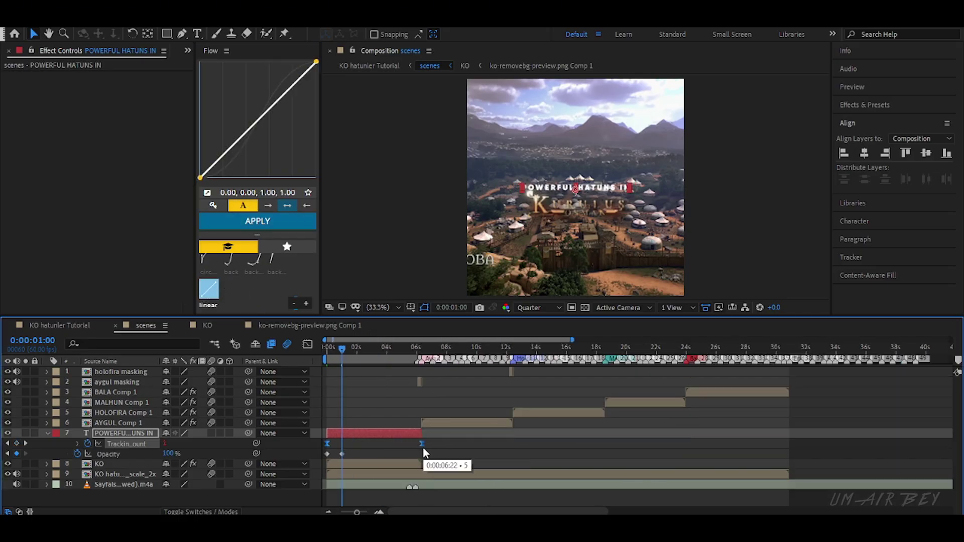
# Step: Copy the Turbulent Displace effect from FEARLESS WARRIOR in AYGUL Comp 1 onto the "POWERFUL HATUNS IN" text, and preview the result
pyautogui.click(449, 347)
pyautogui.doubleClick(448, 419)
pyautogui.click(121, 382)
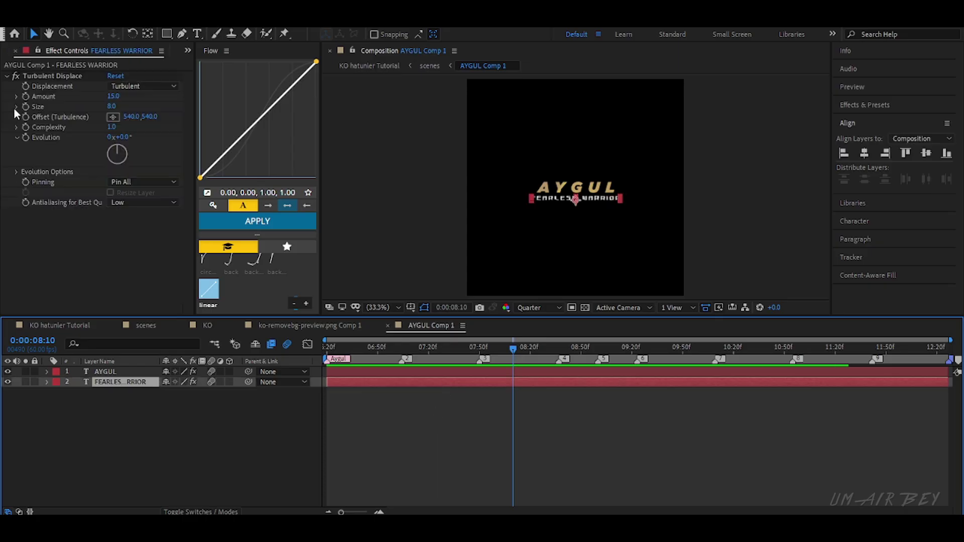
pyautogui.click(49, 78)
pyautogui.click(146, 325)
pyautogui.click(366, 431)
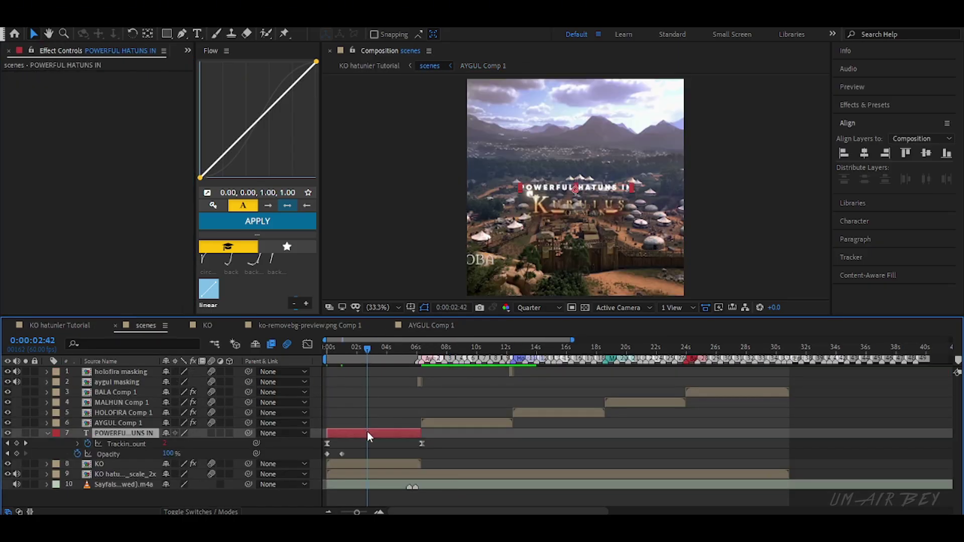
pyautogui.press('u')
pyautogui.moveTo(367, 349); pyautogui.dragTo(326, 350)
pyautogui.press('u')
pyautogui.press('space')
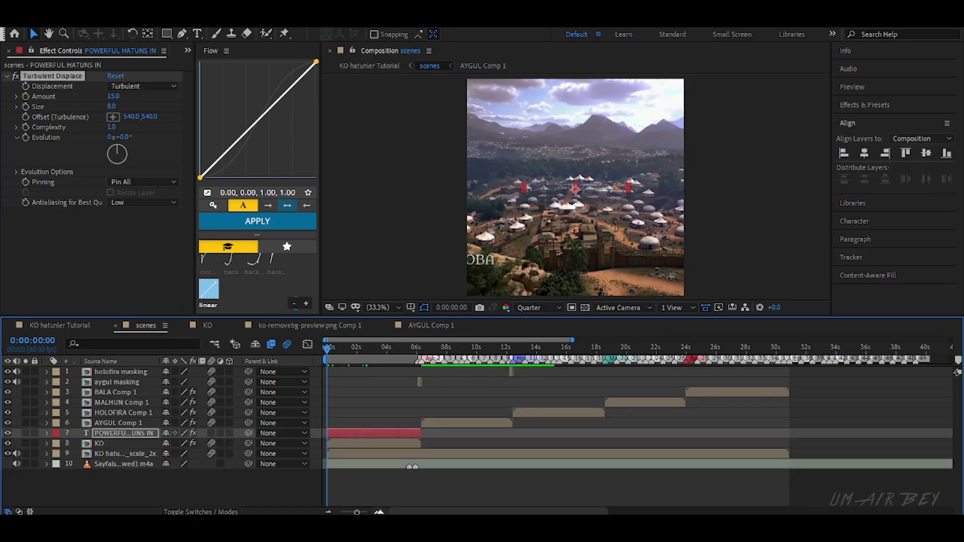
pyautogui.click(379, 511)
pyautogui.click(379, 512)
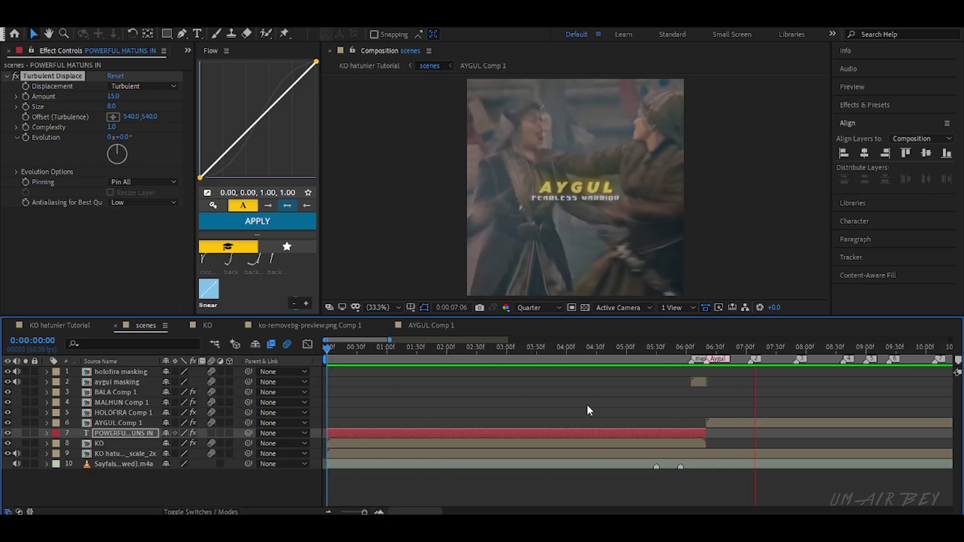
# Step: Copy the KO layer's scale keyframes onto the "POWERFUL HATUNS IN" text at 0:00:05:30, and preview the beat scaling
pyautogui.click(648, 347)
pyautogui.moveTo(650, 349); pyautogui.dragTo(657, 350)
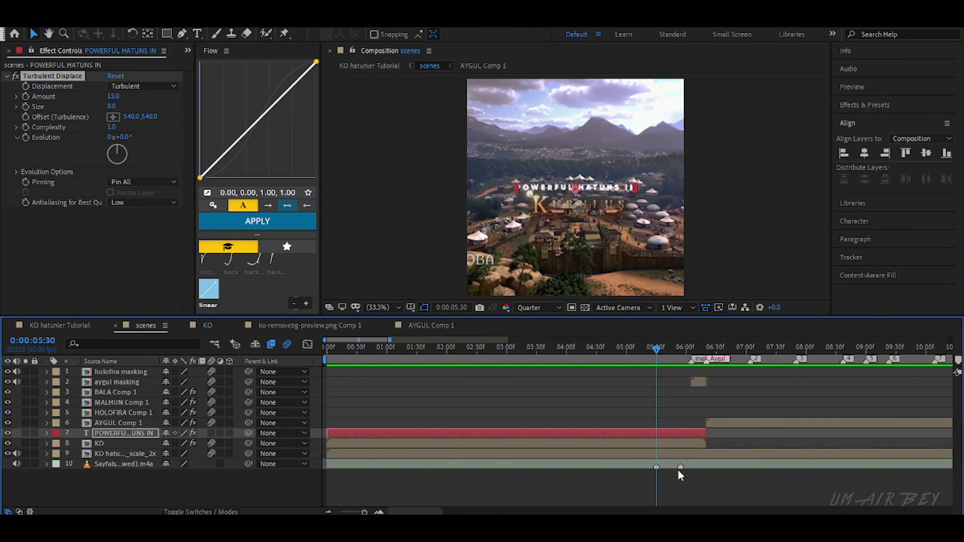
pyautogui.click(672, 443)
pyautogui.press('u')
pyautogui.click(658, 433)
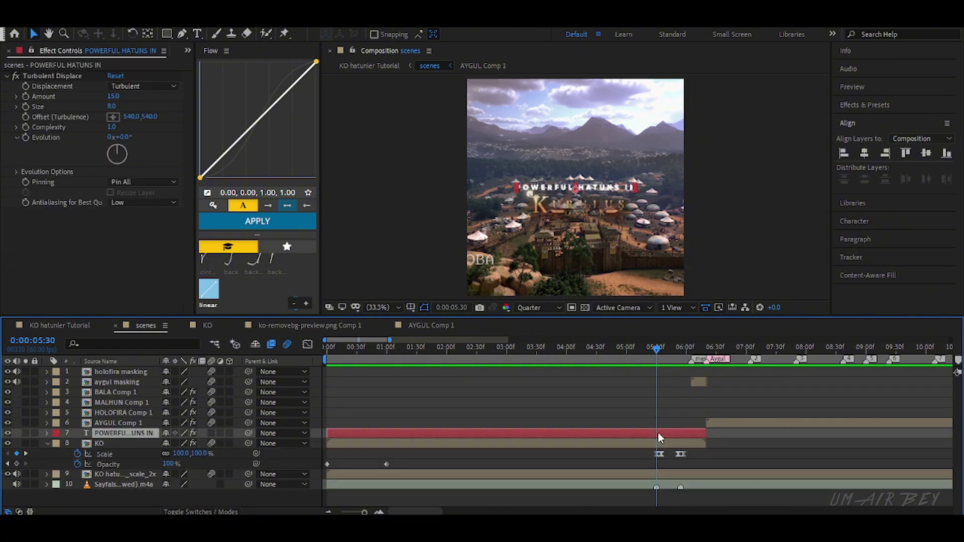
pyautogui.press('u')
pyautogui.press('space')
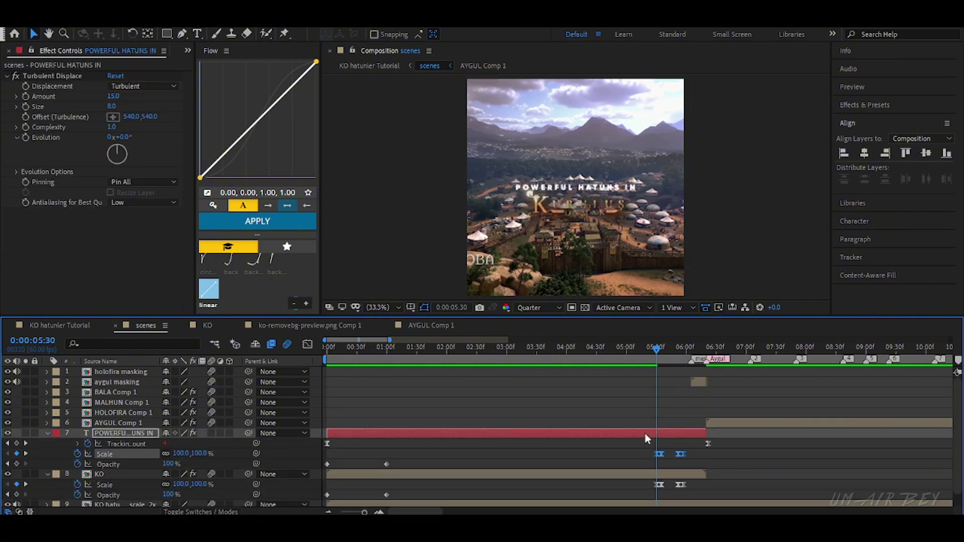
pyautogui.click(643, 350)
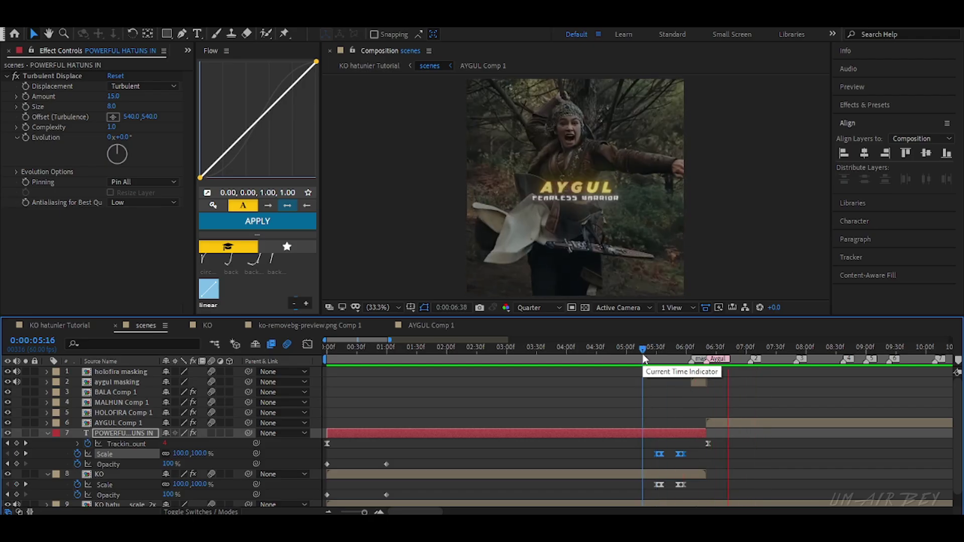
pyautogui.press('u')
pyautogui.click(585, 443)
pyautogui.press('u')
# Step: Pre-compose the "POWERFUL HATUNS IN" text layer in the scenes composition
pyautogui.moveTo(606, 350); pyautogui.dragTo(536, 402)
pyautogui.click(618, 433)
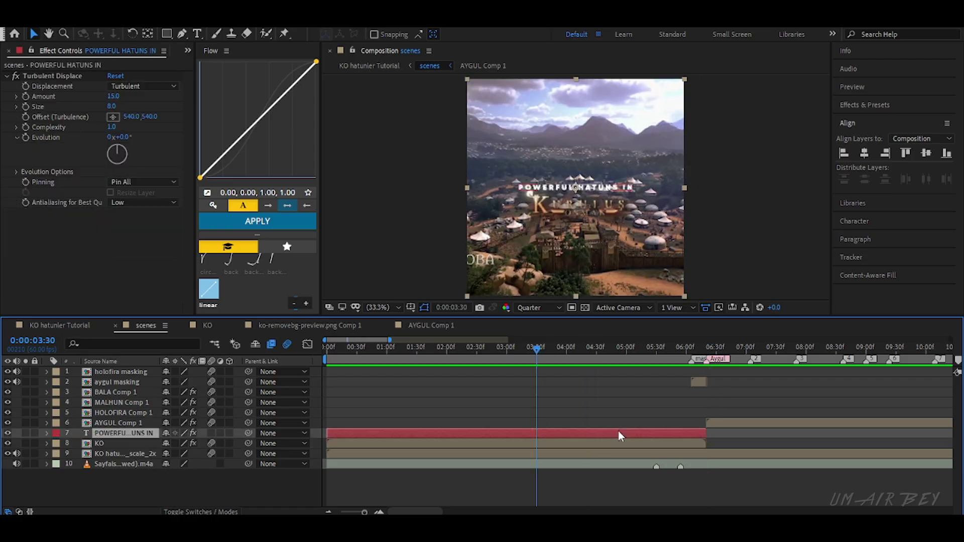
pyautogui.hotkey('ctrl', 'shift', 'c')
pyautogui.press('Return')
# Step: Copy the Deep Glow, drop shadow and flicker effects from AYGUL Comp 1 onto the pre-composed "POWERFUL HATUNS IN" layer, and preview from the start
pyautogui.click(118, 422)
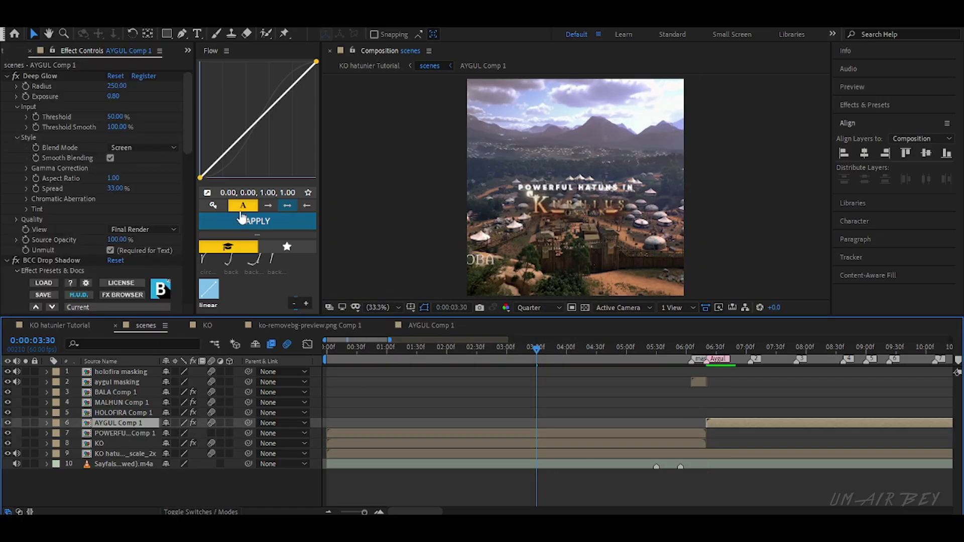
pyautogui.click(548, 431)
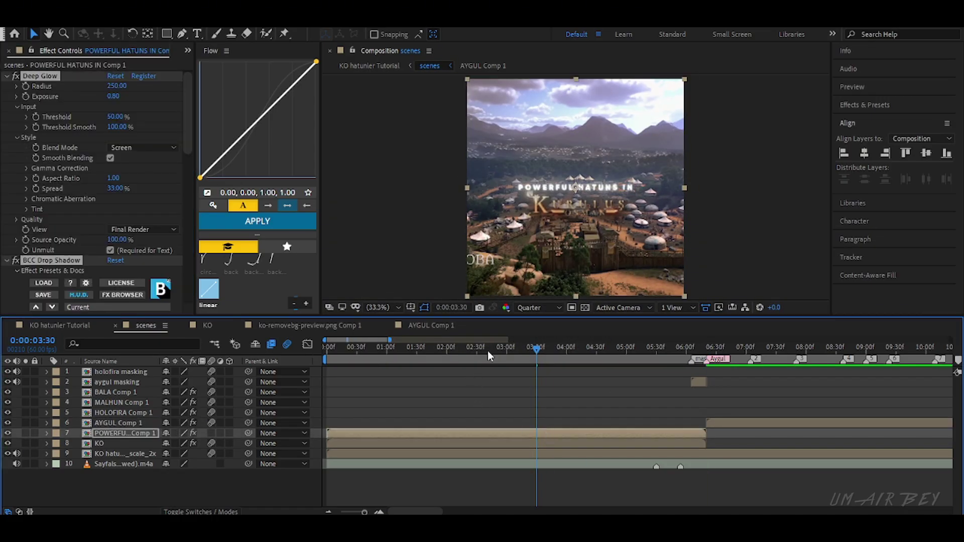
pyautogui.press('Home')
pyautogui.press('space')
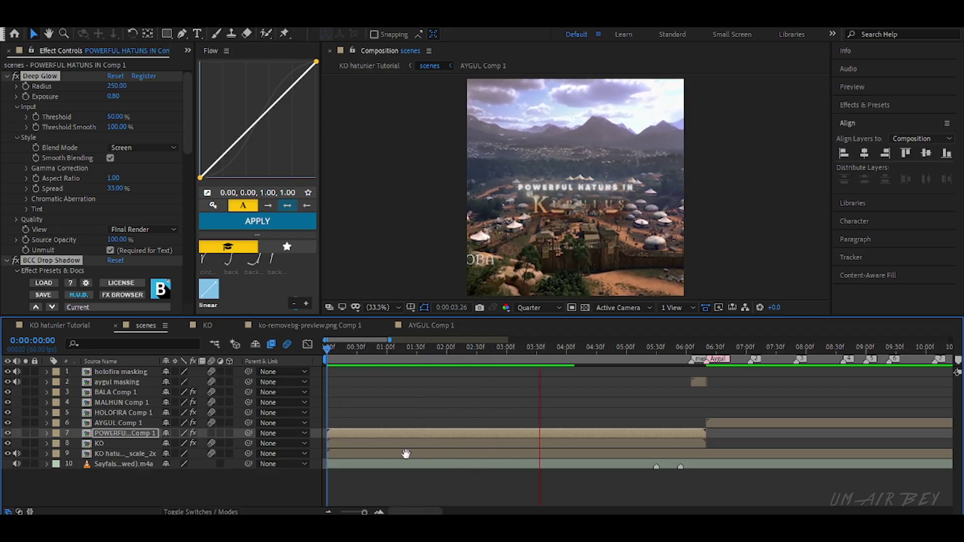
# Step: Place the pre-composed "POWERFUL HATUNS IN" layer below the KO layer, and preview the intro again
pyautogui.moveTo(126, 433); pyautogui.dragTo(133, 452)
pyautogui.press('Home')
pyautogui.press('space')
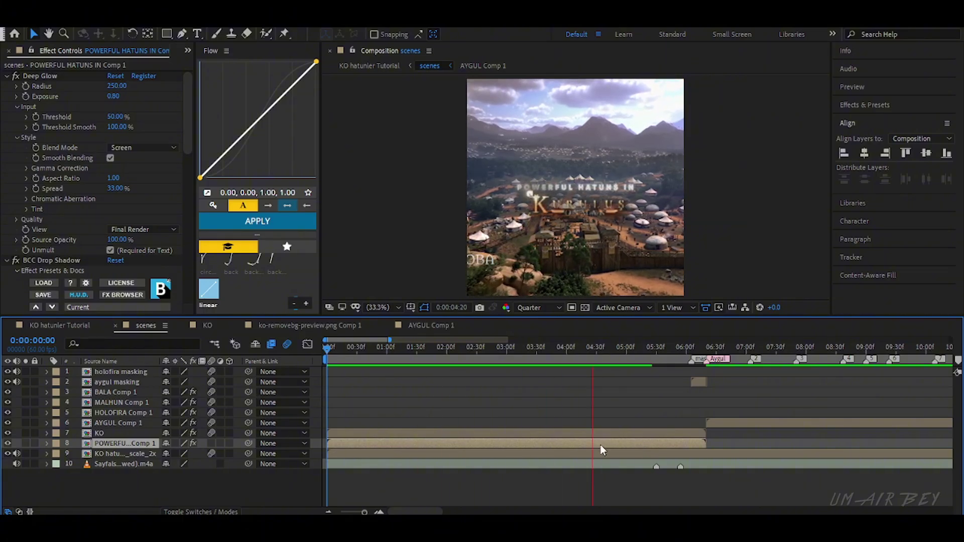
pyautogui.moveTo(577, 348); pyautogui.dragTo(463, 421)
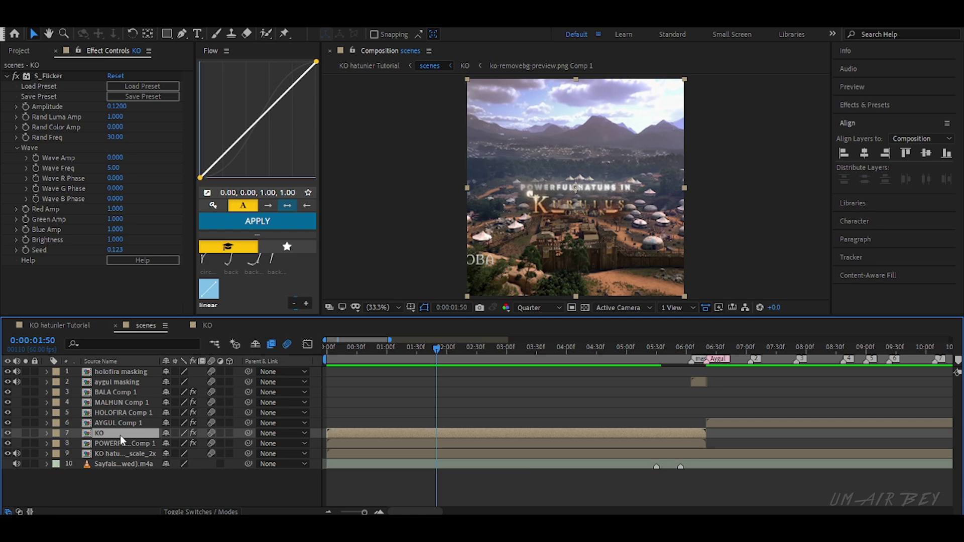
# Step: Check the S_Flicker settings on the pre-composed "POWERFUL HATUNS IN" layer and play the intro from the start
pyautogui.click(121, 442)
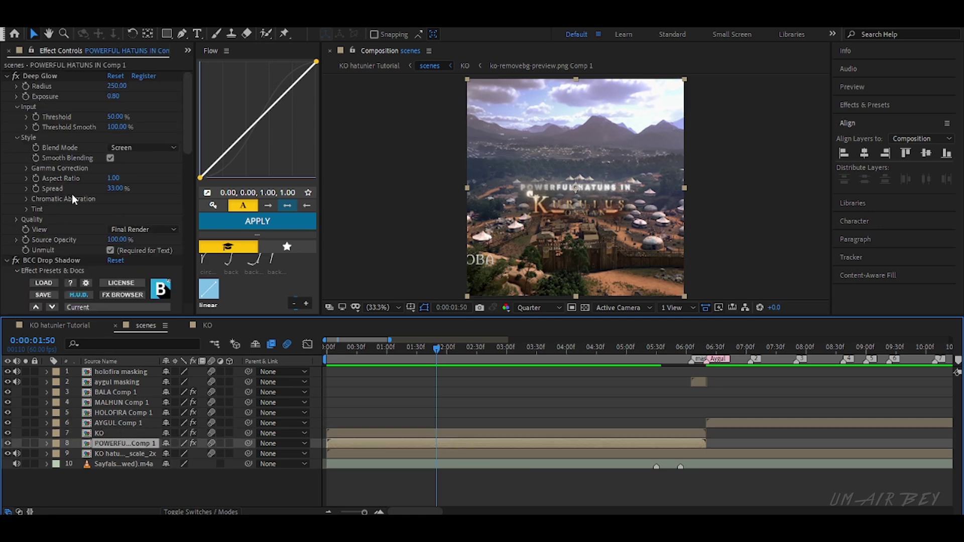
pyautogui.click(46, 77)
pyautogui.hotkey('ctrl', 'a')
pyautogui.click(6, 76)
pyautogui.click(36, 106)
pyautogui.click(6, 107)
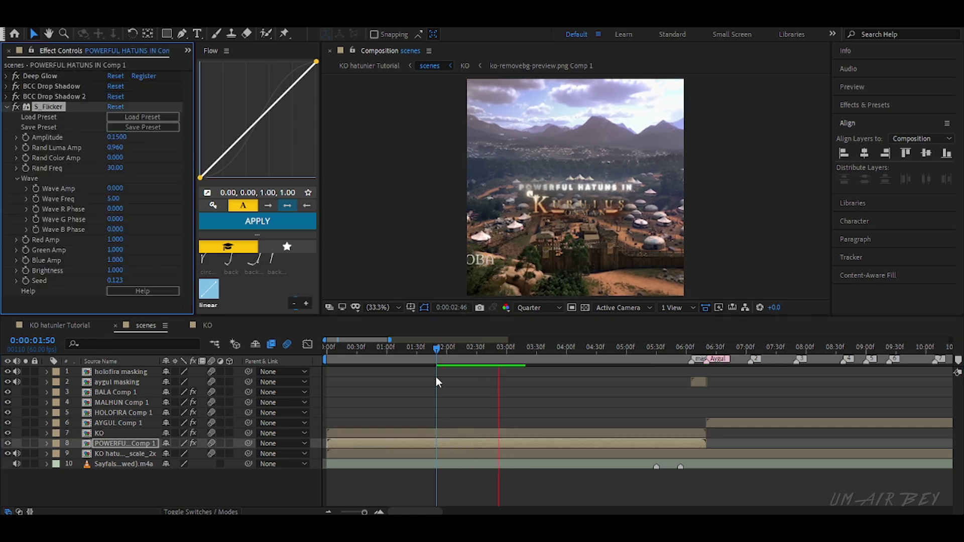
pyautogui.moveTo(436, 349); pyautogui.dragTo(295, 380)
pyautogui.press('space')
pyautogui.click(383, 490)
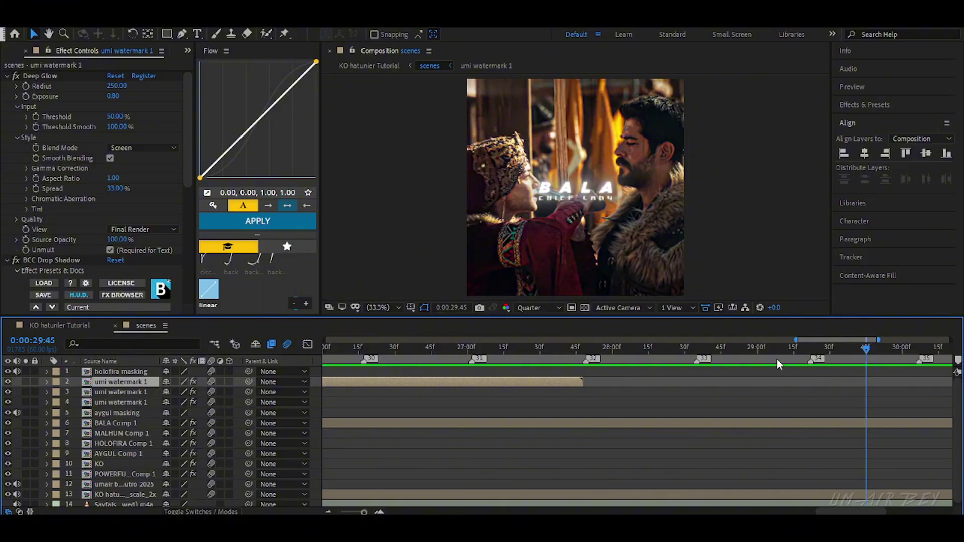
# Step: Play the closing BALA section from about 0:00:29:11 toward the End marker to review it
pyautogui.click(784, 348)
pyautogui.press('space')
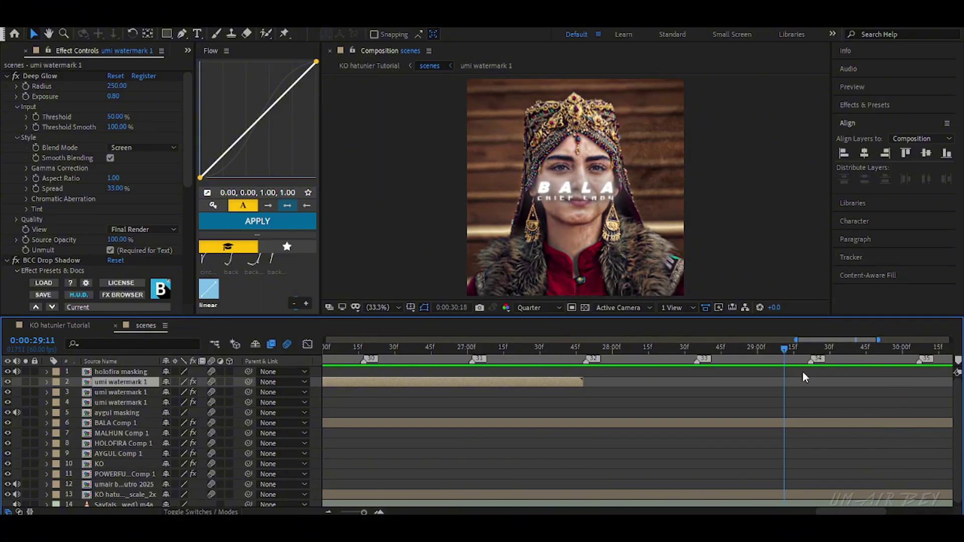
pyautogui.click(812, 350)
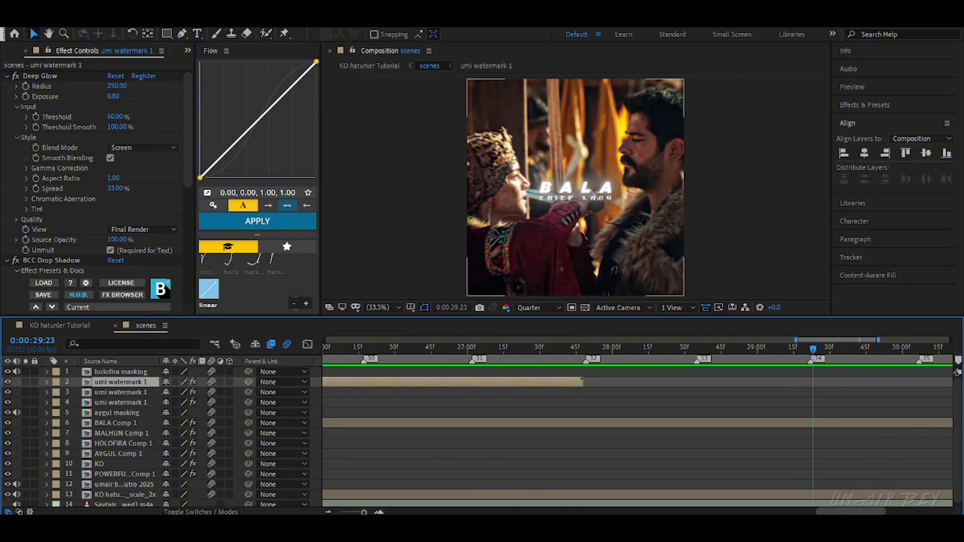
pyautogui.moveTo(844, 511); pyautogui.dragTo(871, 511)
pyautogui.press('space')
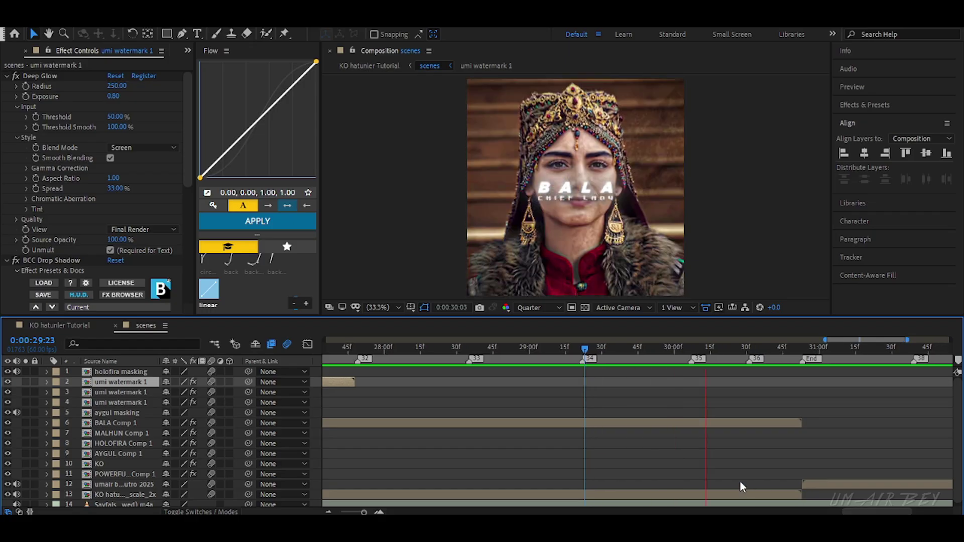
# Step: Add a white 1080 x 1080 px solid that starts at marker 35 (0:00:30:07), removing the part before it
pyautogui.click(708, 349)
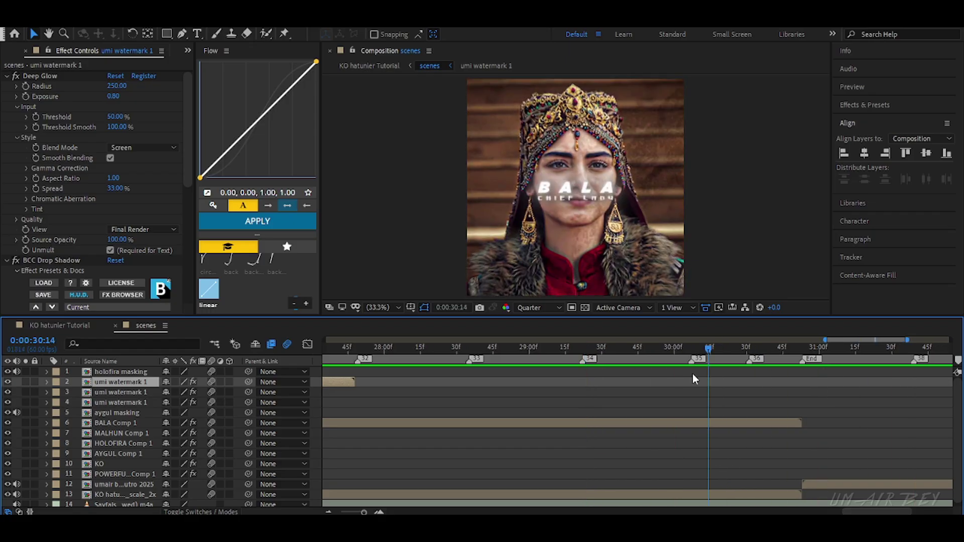
pyautogui.click(692, 350)
pyautogui.rightClick(357, 132)
pyautogui.moveTo(383, 138)
pyautogui.click(522, 174)
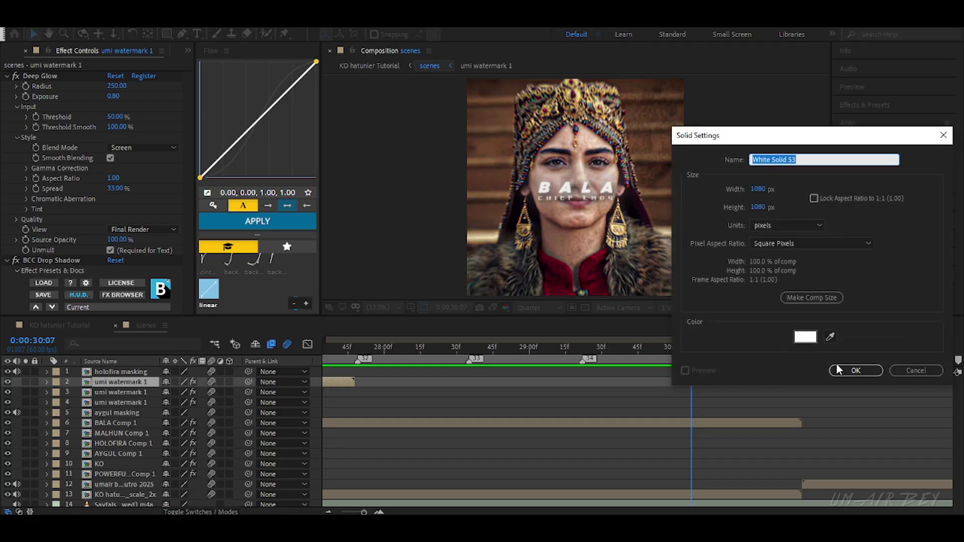
pyautogui.click(837, 370)
pyautogui.hotkey('ctrl', 'shift', 'd')
pyautogui.press('Delete')
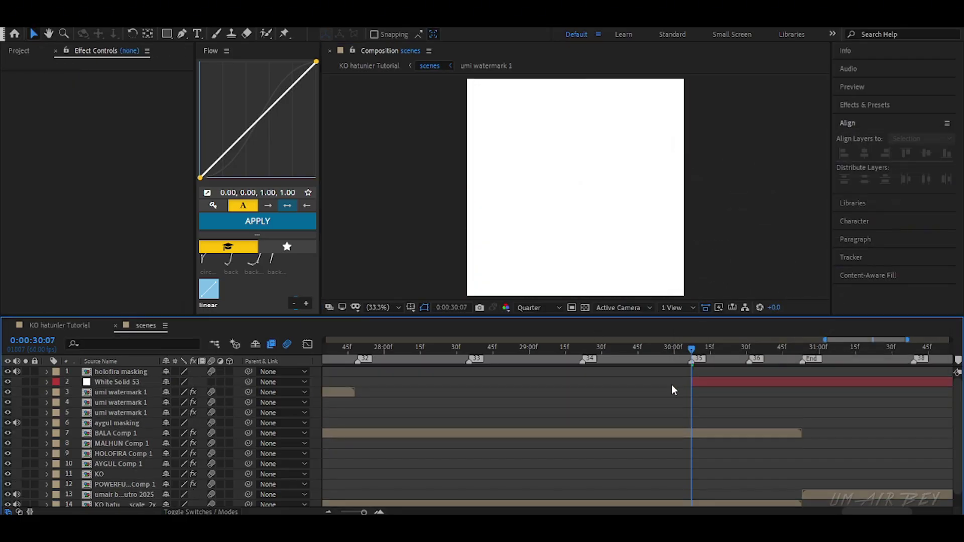
# Step: Cut the white solid at 0:00:30:23 and delete the remainder so only a short flash is left
pyautogui.moveTo(712, 352); pyautogui.dragTo(730, 351)
pyautogui.click(731, 383)
pyautogui.hotkey('ctrl', 'shift', 'd')
pyautogui.press('Delete')
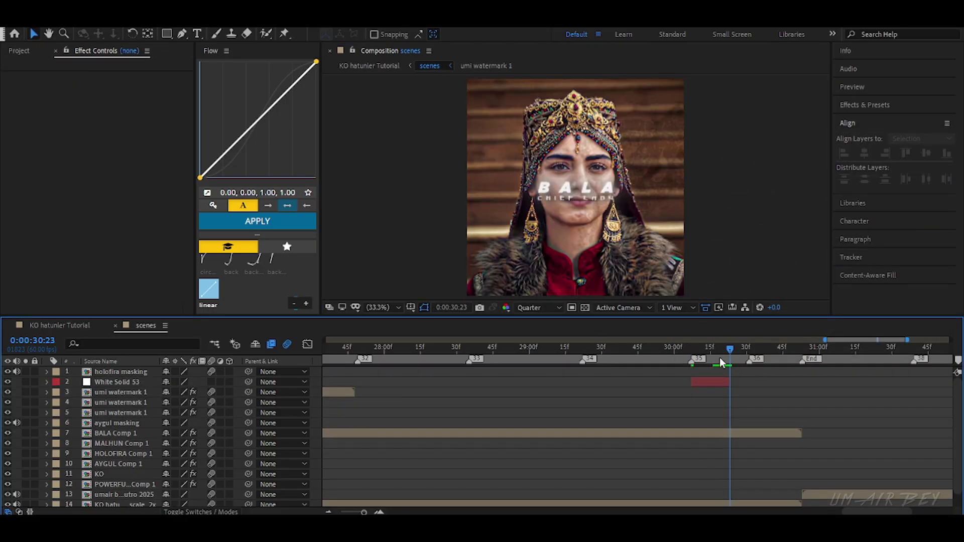
# Step: Keyframe the white solid's opacity from 100% at marker 35 to 0% at 0:00:30:23, with Easy Ease on the keyframes
pyautogui.click(691, 351)
pyautogui.click(692, 381)
pyautogui.press('t')
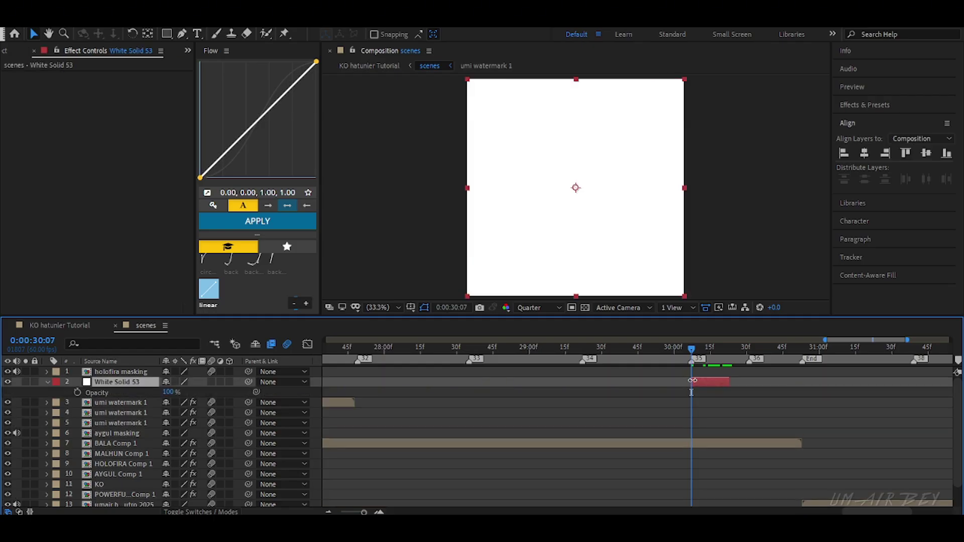
pyautogui.click(77, 392)
pyautogui.click(730, 365)
pyautogui.moveTo(171, 392); pyautogui.dragTo(113, 397)
pyautogui.press('F9')
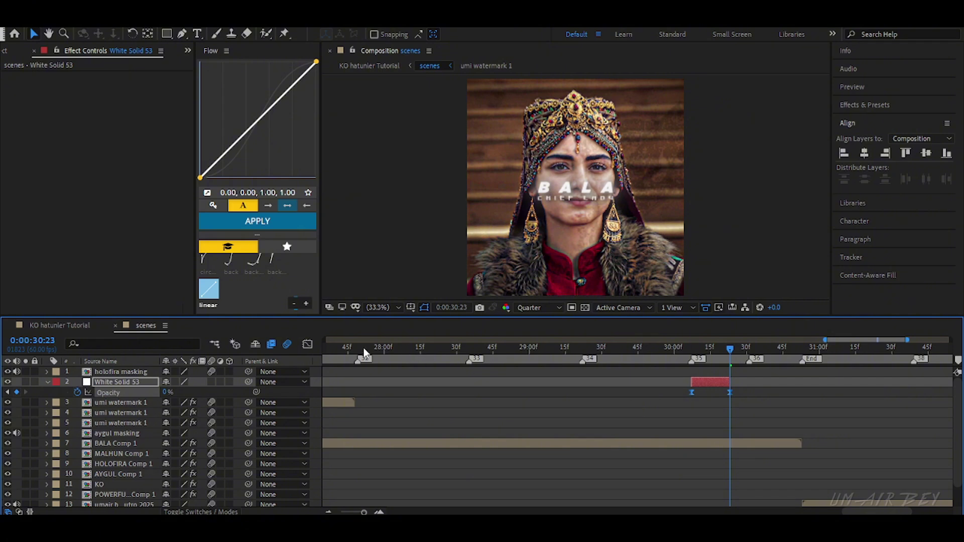
# Step: Reshape the flash's opacity speed curve to drop sharply and ease out with 100% influence on the end keyframe, and preview it
pyautogui.click(308, 344)
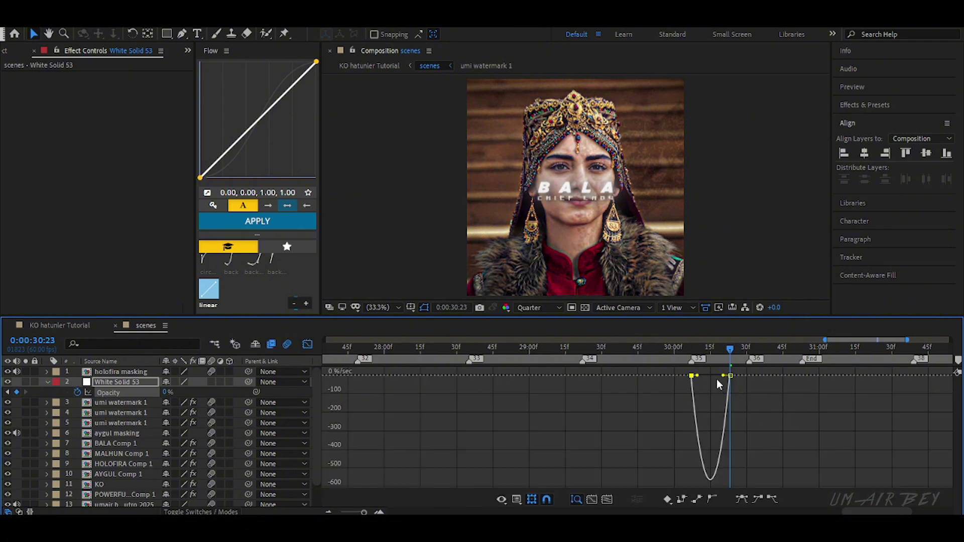
pyautogui.click(379, 512)
pyautogui.click(379, 512)
pyautogui.moveTo(600, 376); pyautogui.dragTo(582, 377)
pyautogui.moveTo(703, 375); pyautogui.dragTo(634, 378)
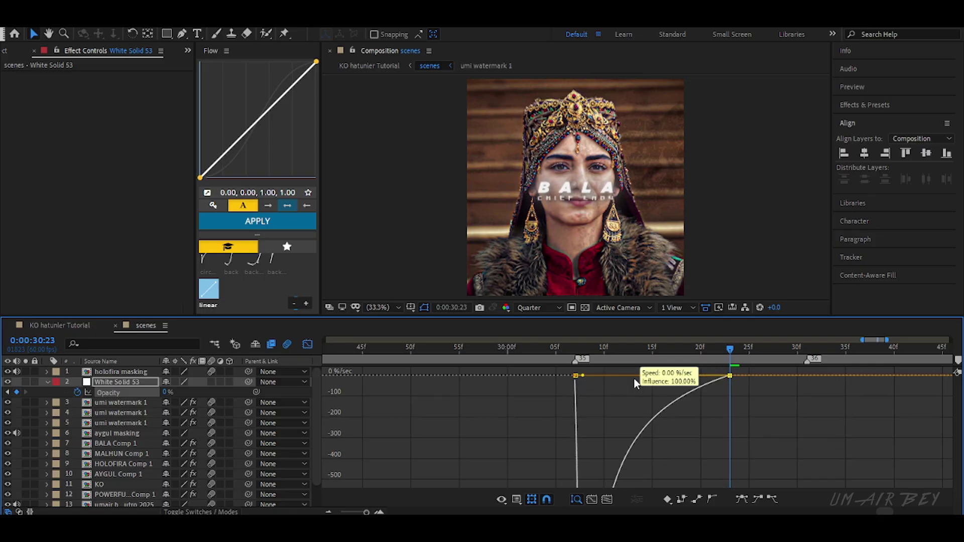
pyautogui.click(543, 357)
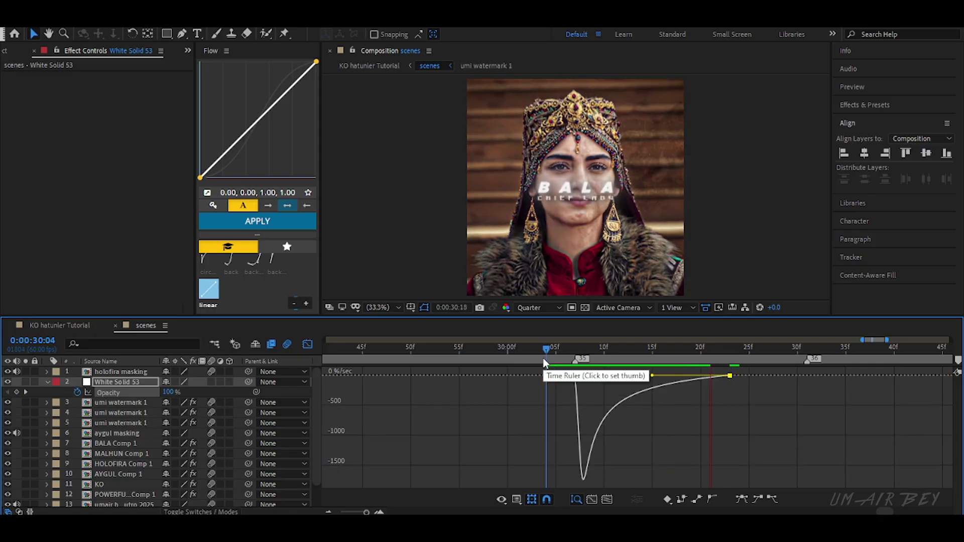
pyautogui.click(308, 344)
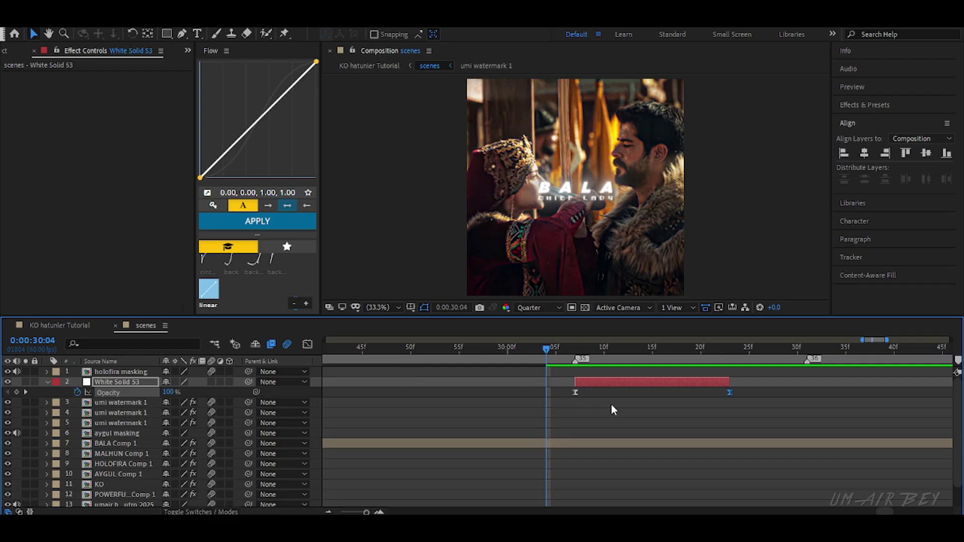
pyautogui.press('u')
pyautogui.click(650, 416)
# Step: Duplicate the white flash twice, starting one copy at marker 36 and the other at the End marker
pyautogui.click(330, 512)
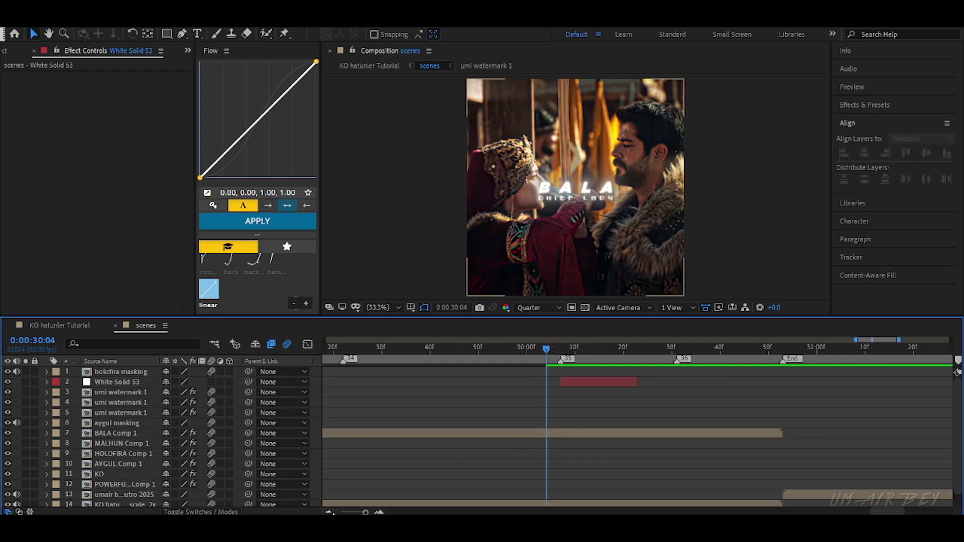
pyautogui.click(328, 512)
pyautogui.click(576, 353)
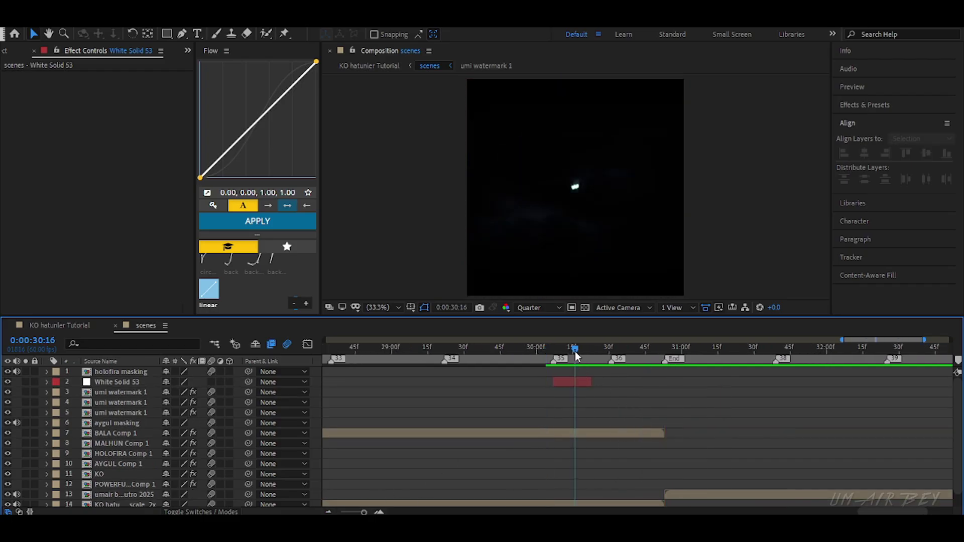
pyautogui.click(578, 380)
pyautogui.hotkey('ctrl', 'd')
pyautogui.moveTo(578, 381); pyautogui.dragTo(681, 380)
pyautogui.press('i')
pyautogui.hotkey('ctrl', 'd')
# Step: Preview the closing flashes from about 0:00:29:31, and replay them from 0:00:29:06
pyautogui.moveTo(675, 353)
pyautogui.mouseDown()
pyautogui.moveTo(676, 384)
pyautogui.moveTo(468, 415)
pyautogui.mouseUp()
pyautogui.click(664, 353)
pyautogui.press('space')
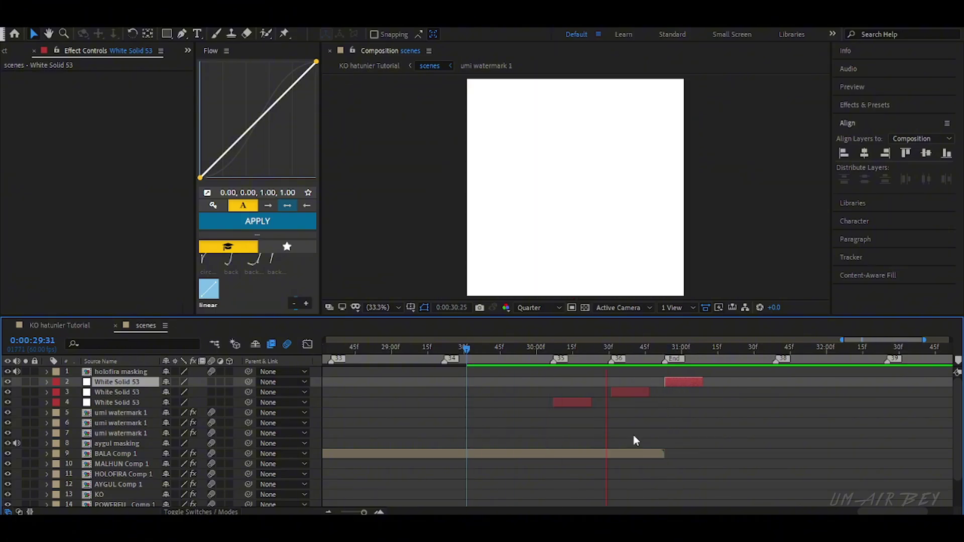
pyautogui.click(538, 352)
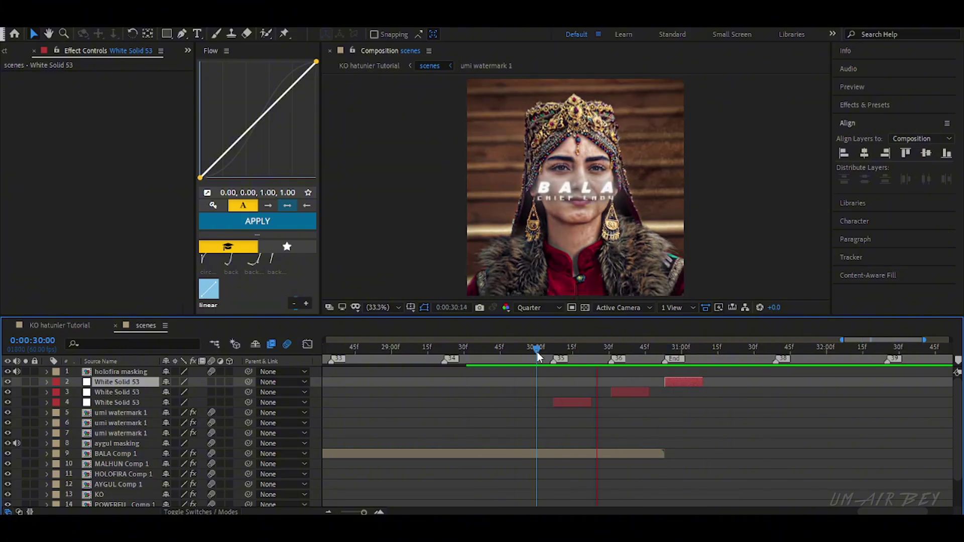
pyautogui.moveTo(538, 356); pyautogui.dragTo(407, 401)
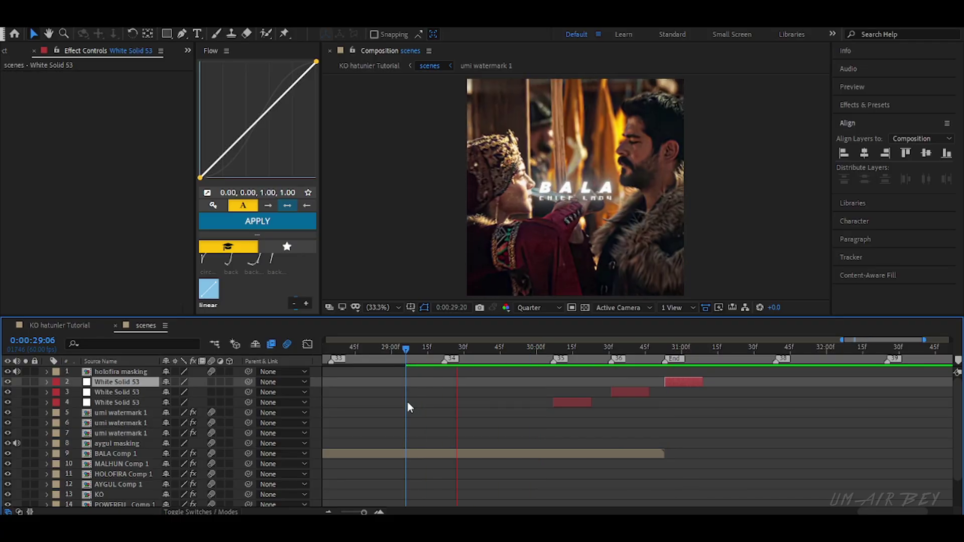
# Step: Duplicate the marker 35 flash and align the copy's start with marker 34
pyautogui.click(572, 402)
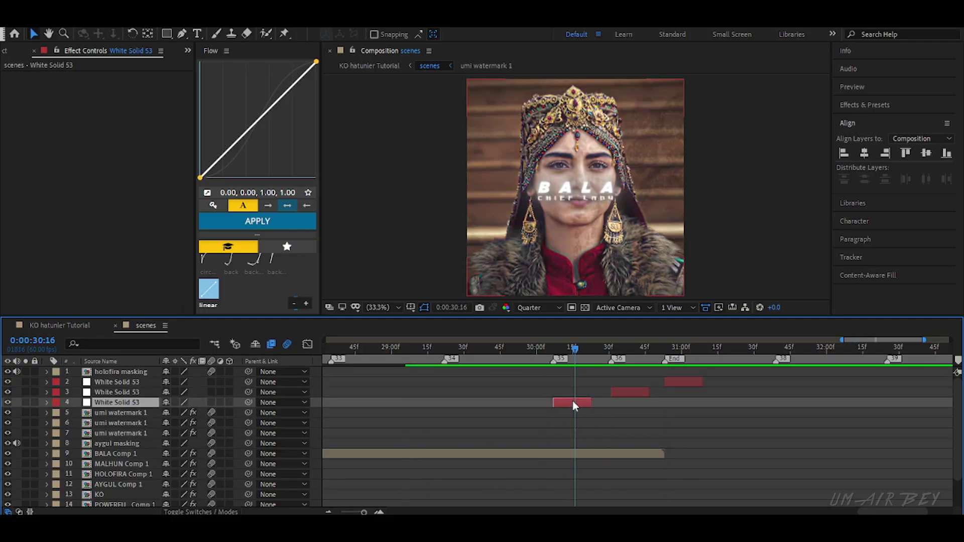
pyautogui.hotkey('ctrl', 'd')
pyautogui.moveTo(573, 412); pyautogui.dragTo(462, 420)
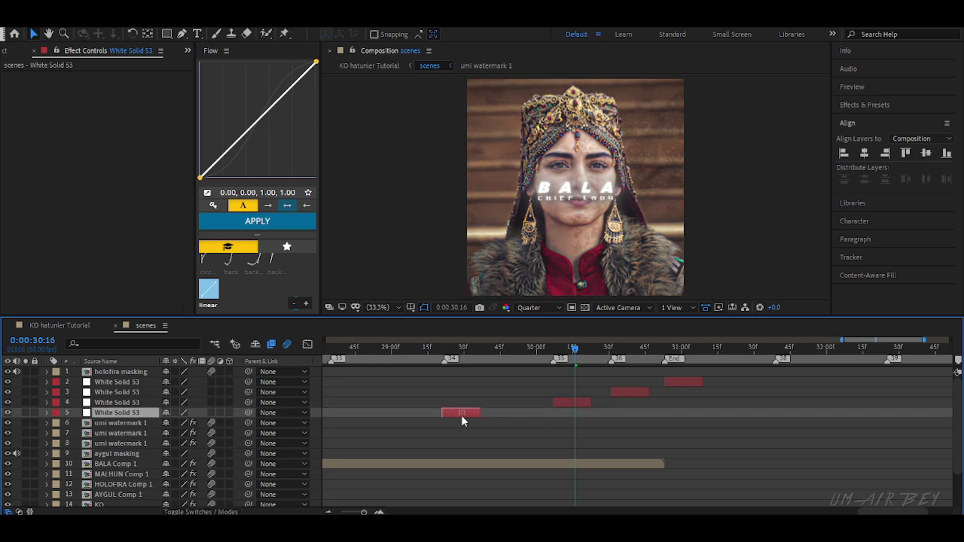
pyautogui.moveTo(451, 361); pyautogui.dragTo(444, 362)
pyautogui.moveTo(463, 412); pyautogui.dragTo(465, 414)
# Step: Play the closing section from 0:00:29:08, and replay the BALA section from 0:00:25:14 to check the flash timing
pyautogui.click(410, 359)
pyautogui.press('space')
pyautogui.press('space')
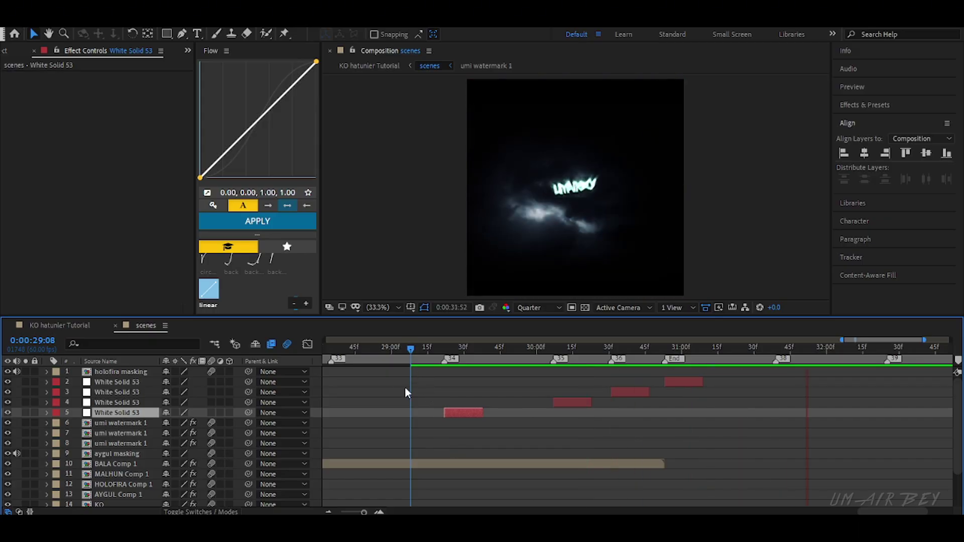
pyautogui.scroll(-3, 507, 411)
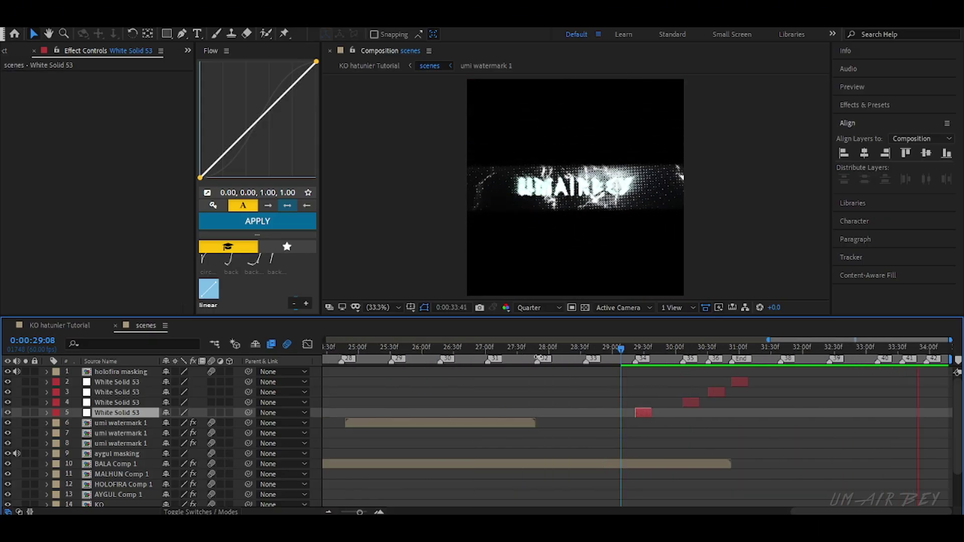
pyautogui.moveTo(531, 351); pyautogui.dragTo(373, 350)
pyautogui.press('space')
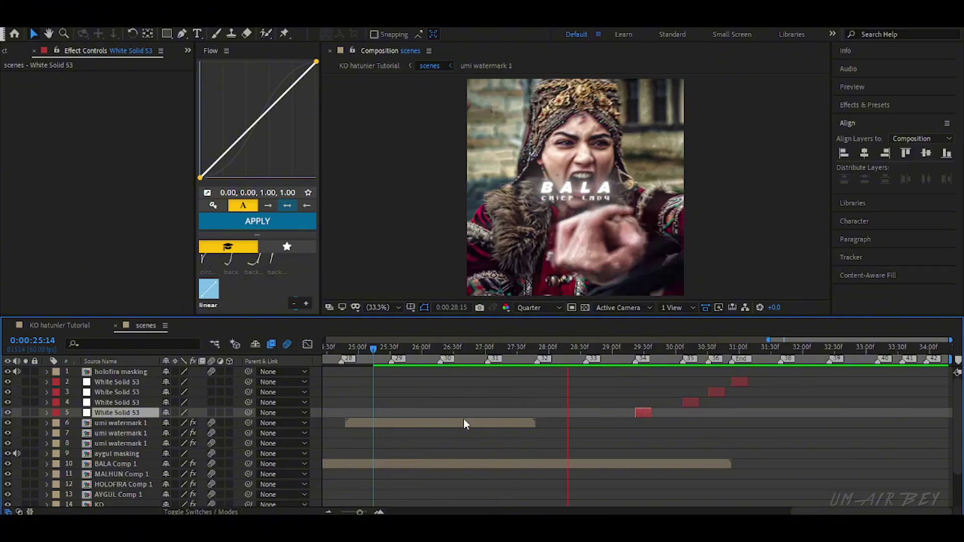
pyautogui.press('space')
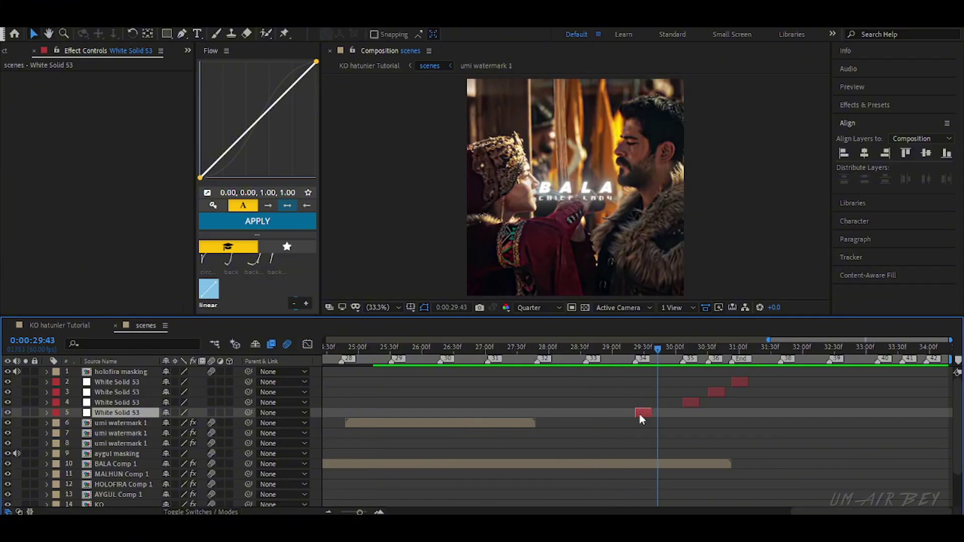
# Step: Duplicate the marker 34 flash twice and start the copies at marker 32 (0:00:27:49) and marker 33 (0:00:28:35)
pyautogui.hotkey('ctrl', 'd')
pyautogui.hotkey('ctrl', 'd')
pyautogui.moveTo(644, 433)
pyautogui.mouseDown()
pyautogui.moveTo(558, 433)
pyautogui.moveTo(546, 442)
pyautogui.mouseUp()
pyautogui.click(542, 359)
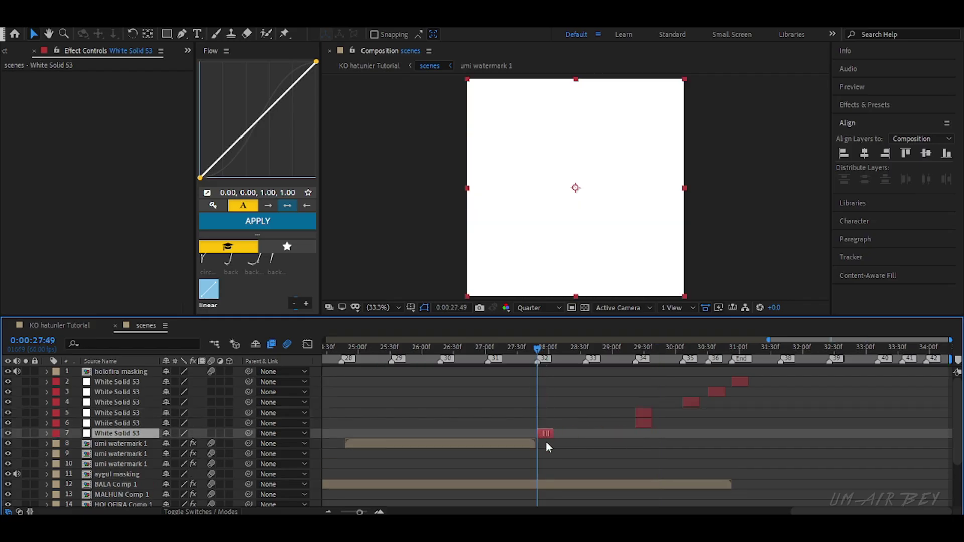
pyautogui.click(379, 512)
pyautogui.moveTo(661, 354); pyautogui.dragTo(625, 380)
pyautogui.moveTo(745, 424); pyautogui.dragTo(646, 444)
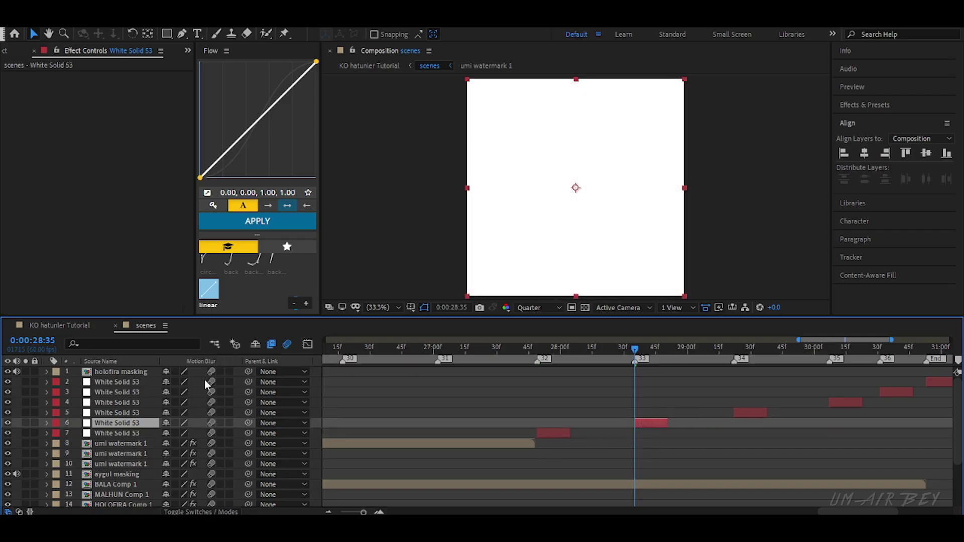
# Step: Preview the flash at marker 32, and play the whole scenes composition from the start
pyautogui.click(475, 354)
pyautogui.press('space')
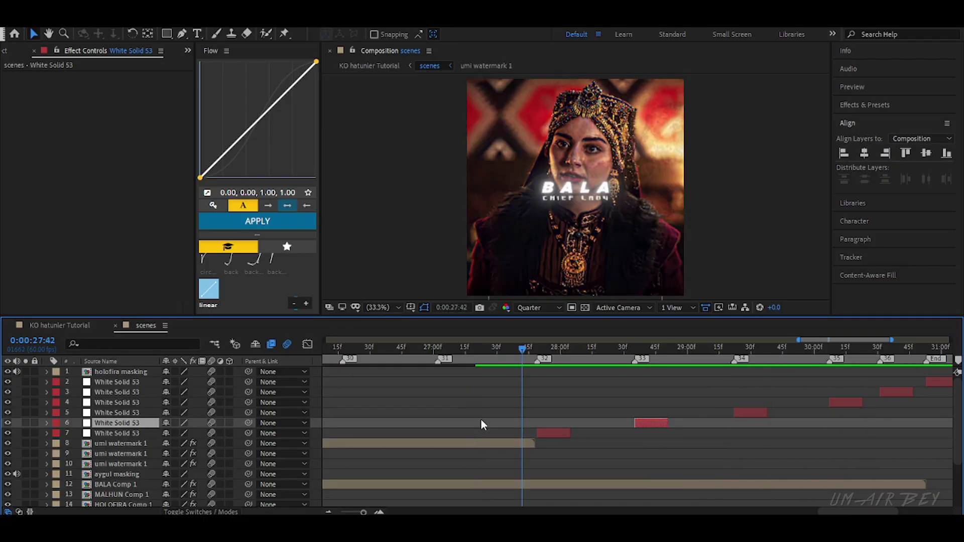
pyautogui.click(523, 354)
pyautogui.moveTo(363, 512); pyautogui.dragTo(353, 512)
pyautogui.press('space')
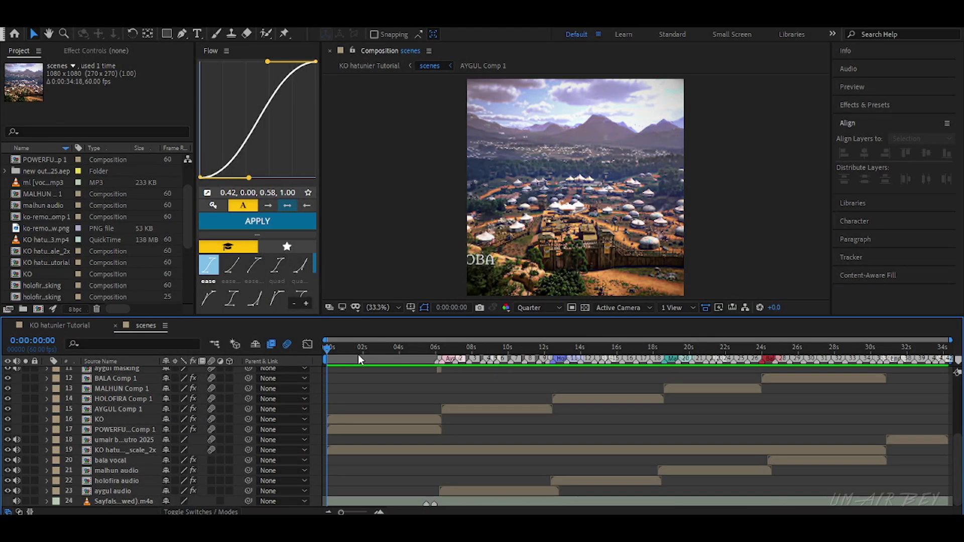
pyautogui.press('space')
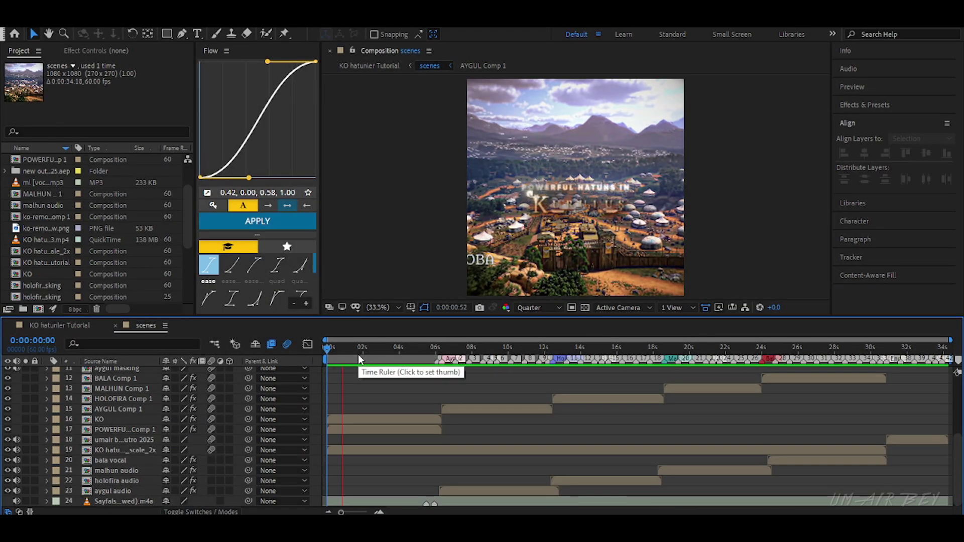